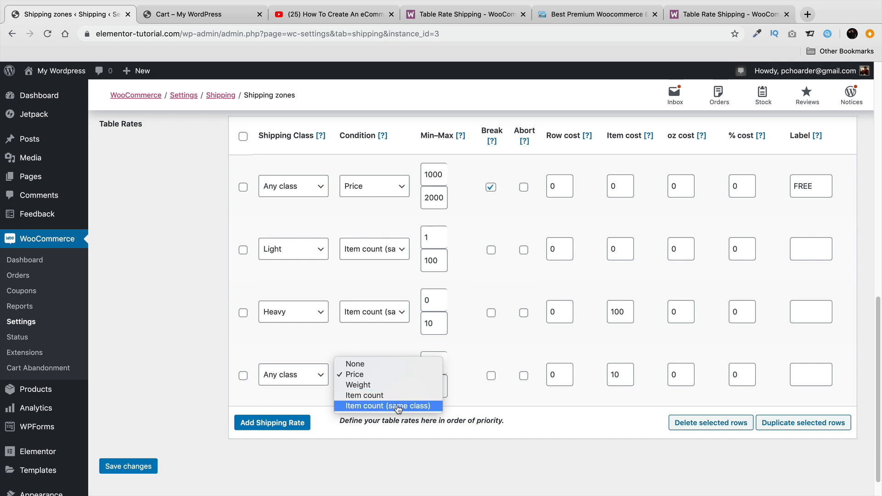
Set the Huge Fridge quantity to 3 on the store's Cart page and update the cart
click(396, 379)
click(186, 17)
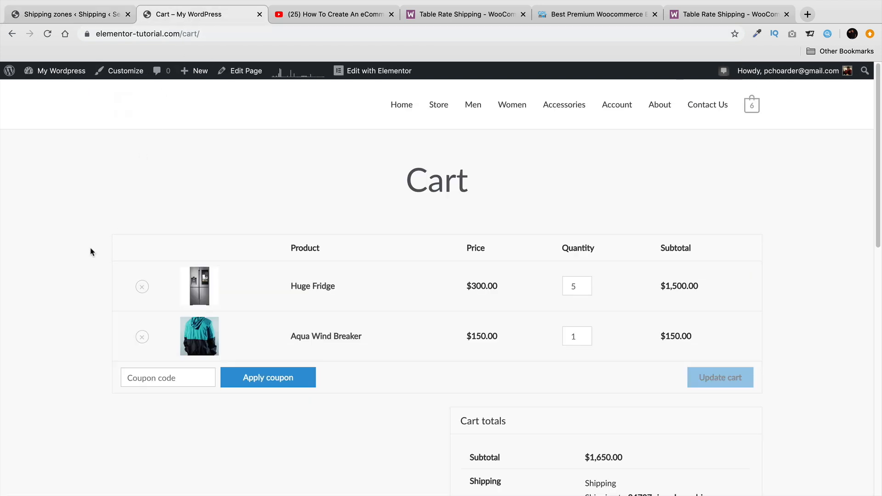
drag(575, 281, 550, 285)
text(3)
click(737, 382)
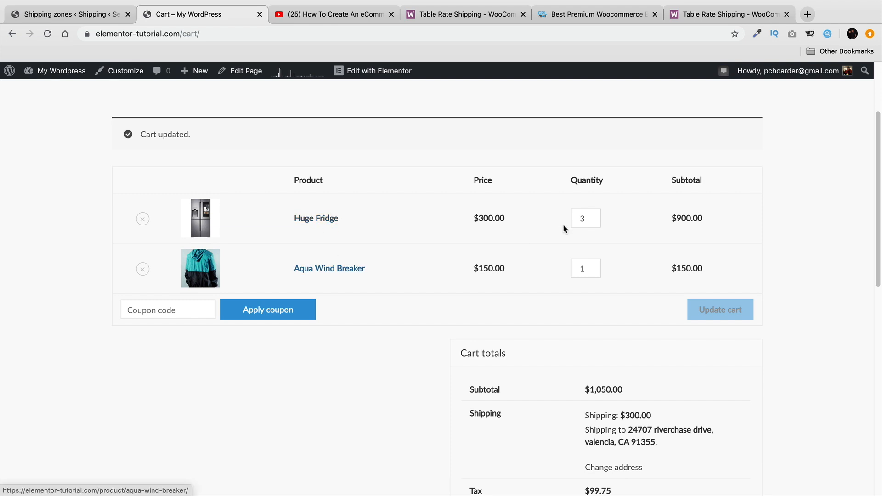
Reduce the Huge Fridge quantity to 1 and update the cart to test the shipping charge
drag(584, 219, 569, 220)
text(1)
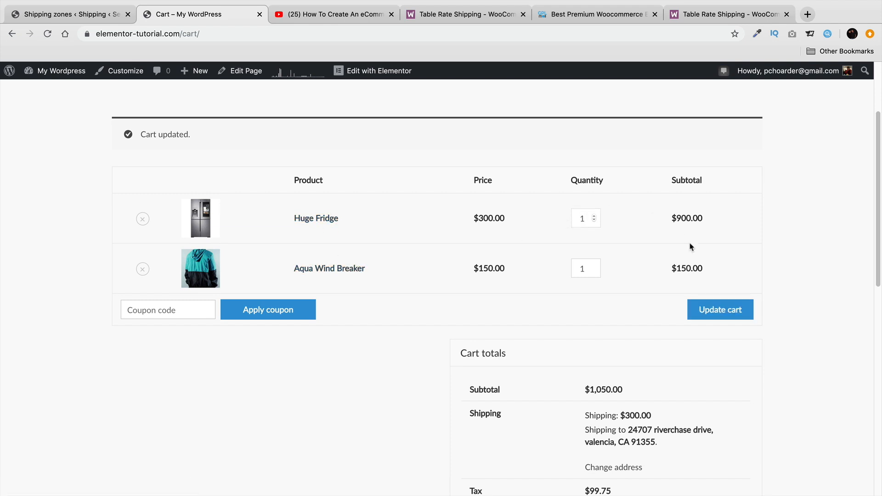
click(727, 313)
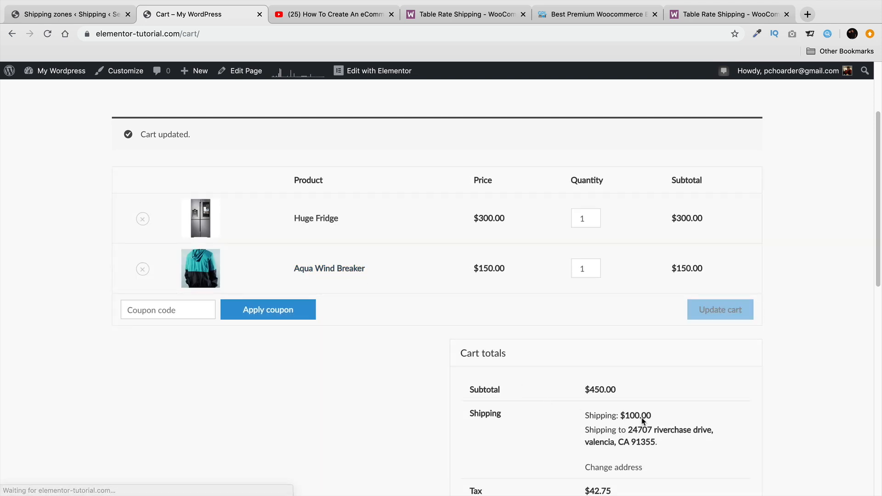
Raise the Huge Fridge quantity to 3 and to 5, updating the cart each time, and check the shipping line in the totals
click(594, 221)
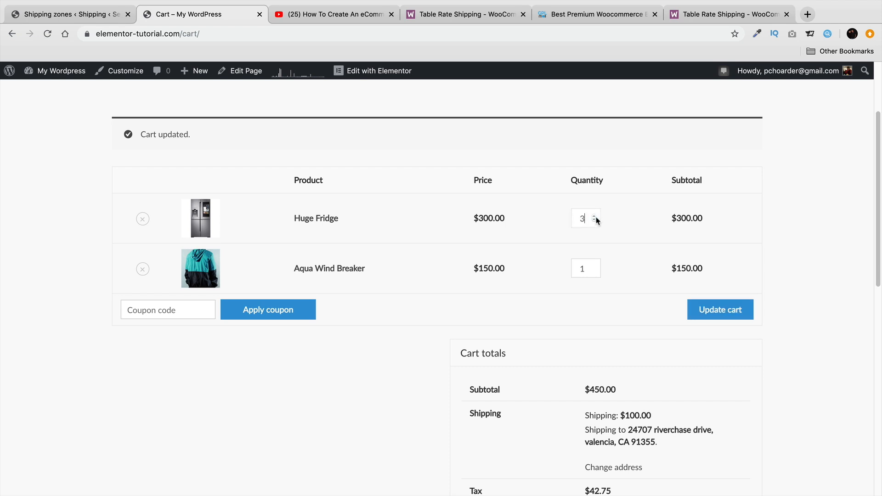
click(710, 307)
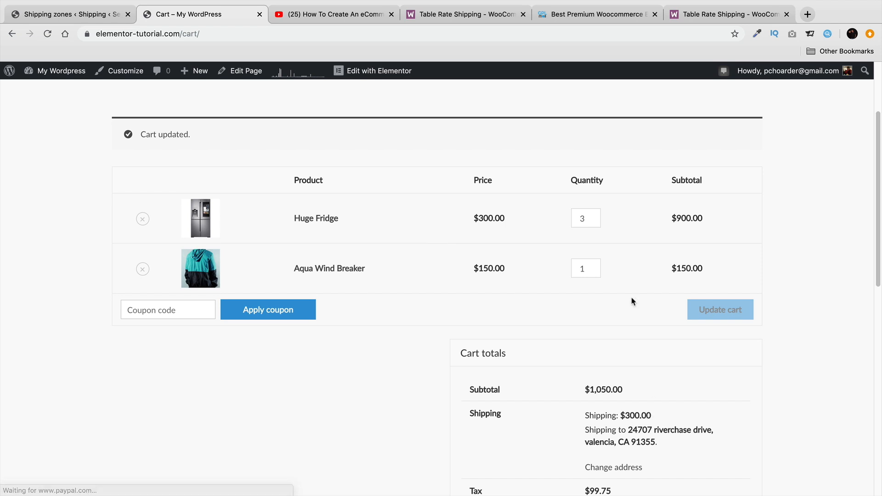
click(594, 218)
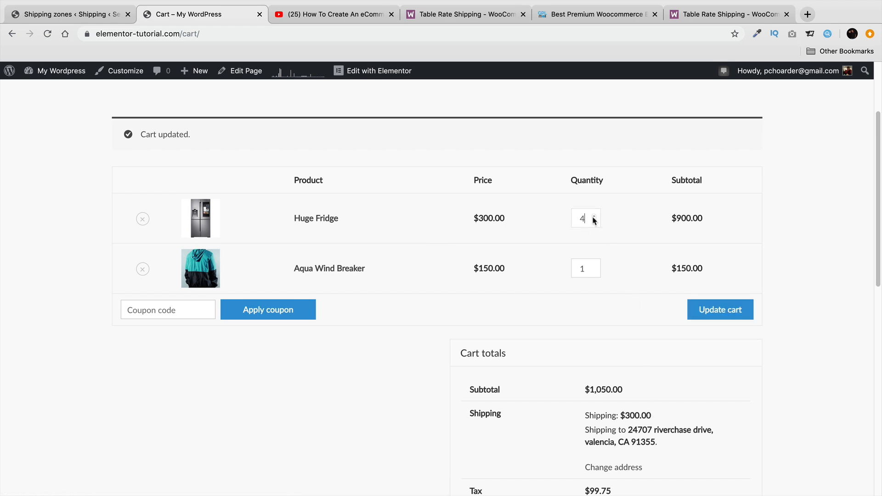
click(594, 217)
click(722, 303)
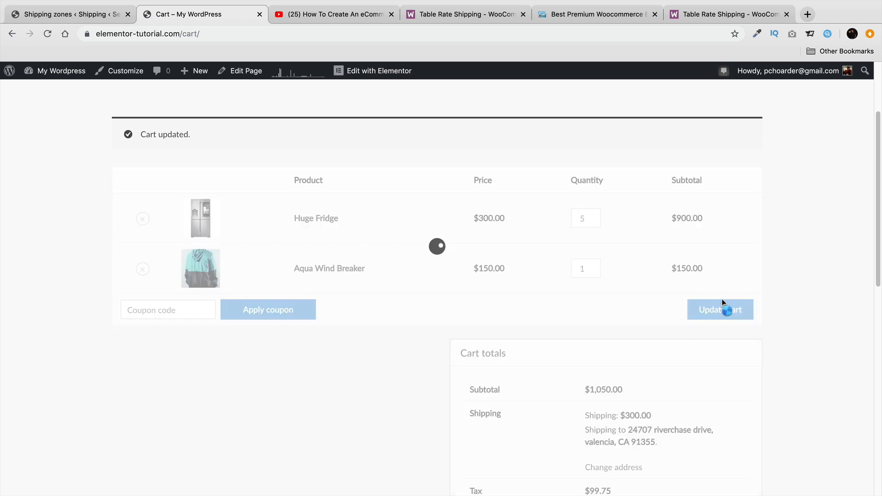
drag(659, 416, 586, 417)
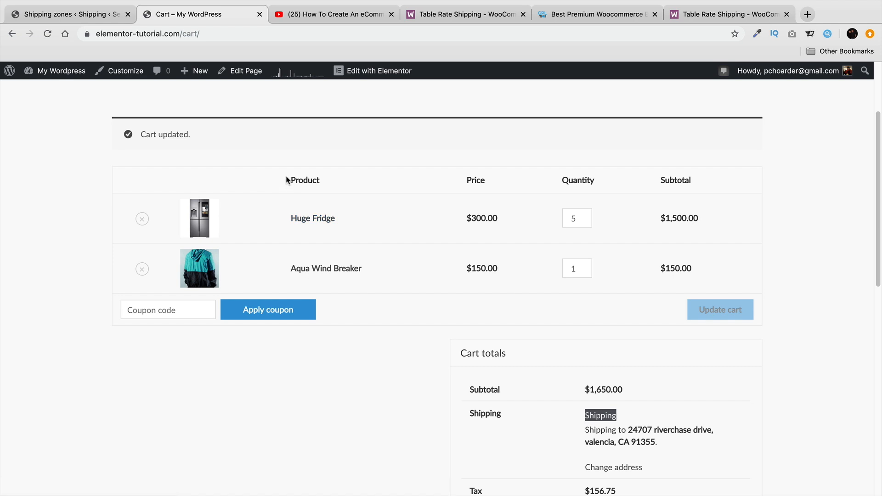
Return to the shipping zone settings and change the last table rate's condition to Item count
click(69, 14)
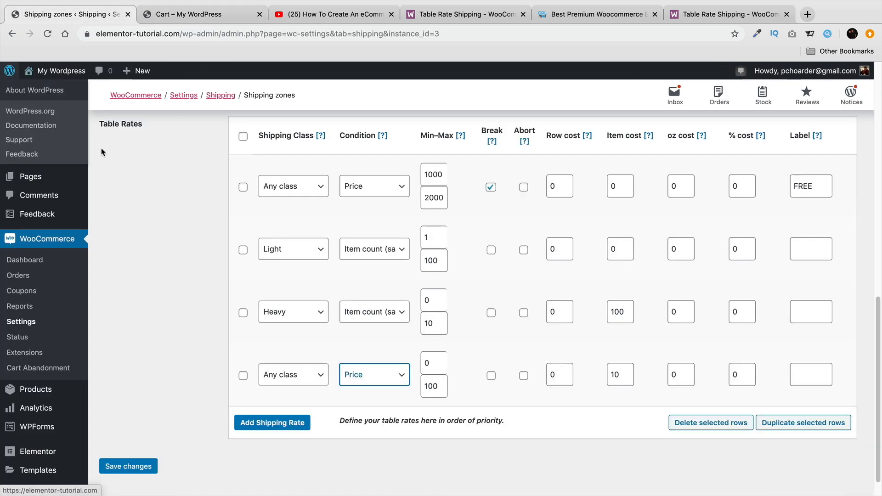
click(380, 375)
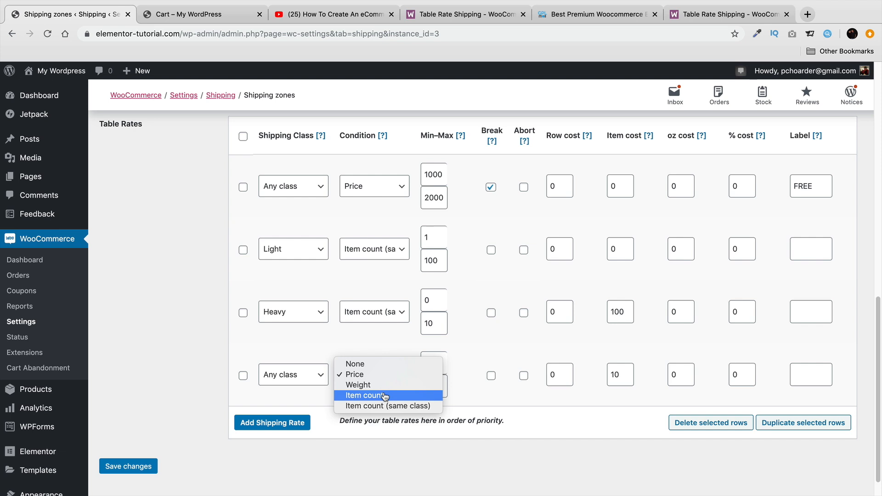
click(386, 396)
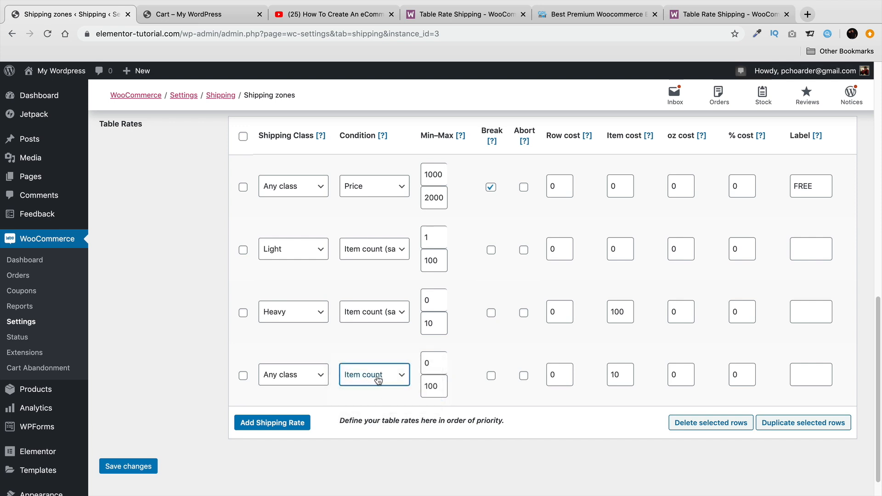
Set the last table rate's % cost to 20 and clear its item cost
click(743, 375)
key(BackSpace)
text(20)
double_click(615, 375)
text(-)
key(BackSpace)
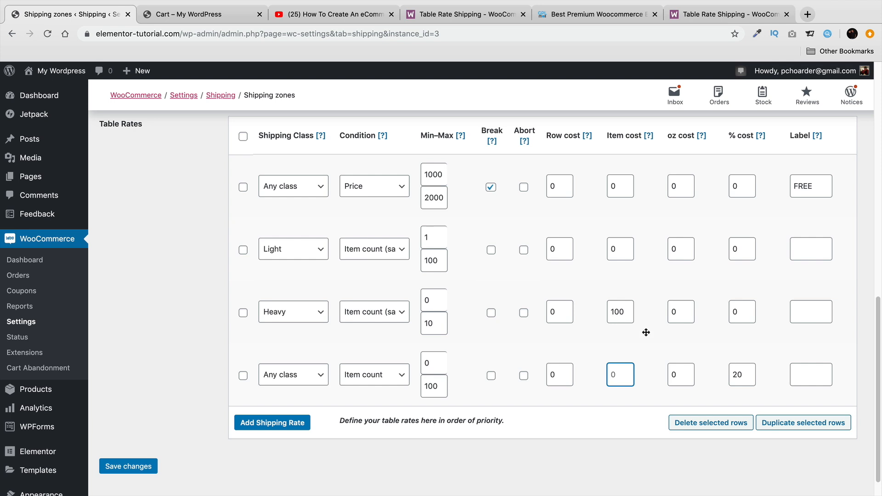
Set the last table rate's condition to Item count (same class) and review the shipping class choices of the second rate
click(388, 382)
click(392, 385)
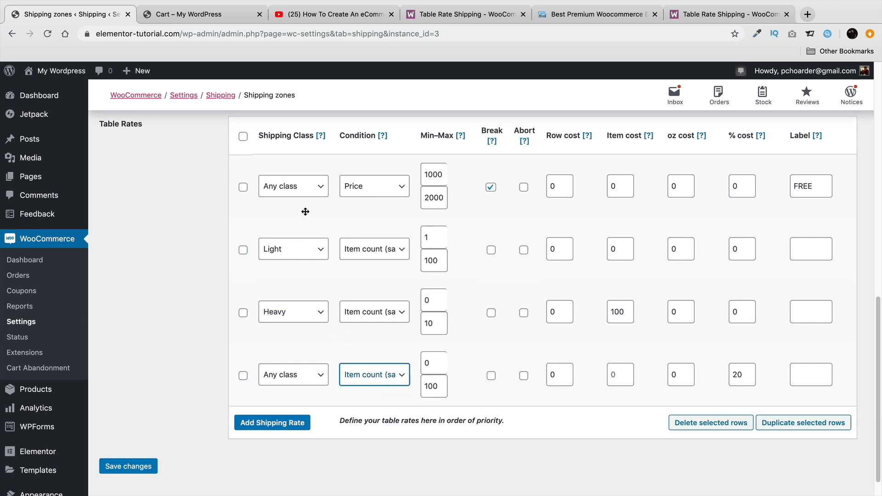
click(318, 250)
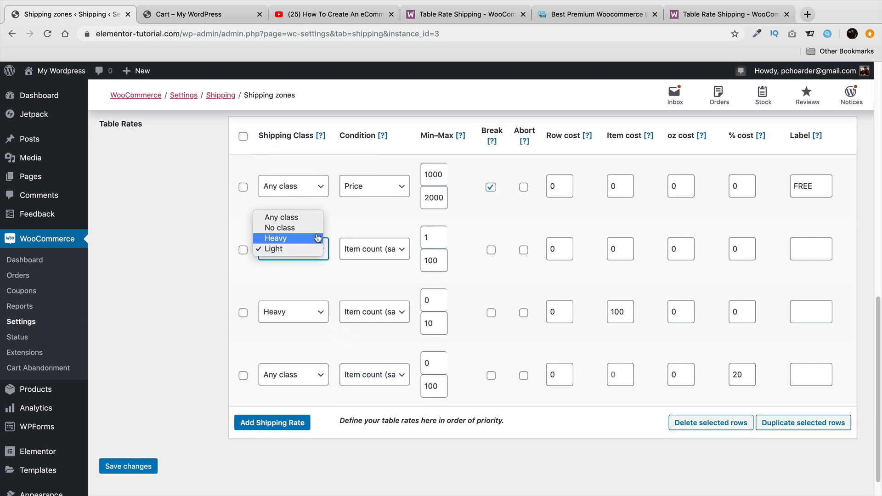
click(317, 249)
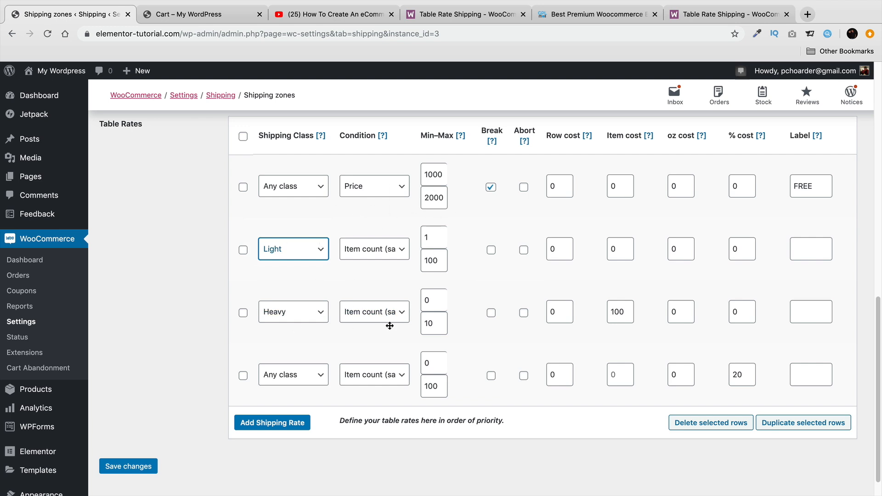
click(206, 20)
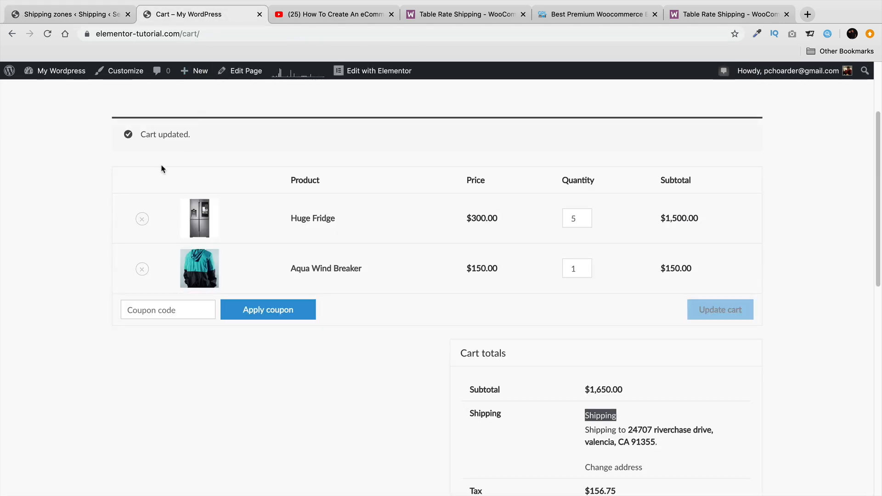
click(295, 18)
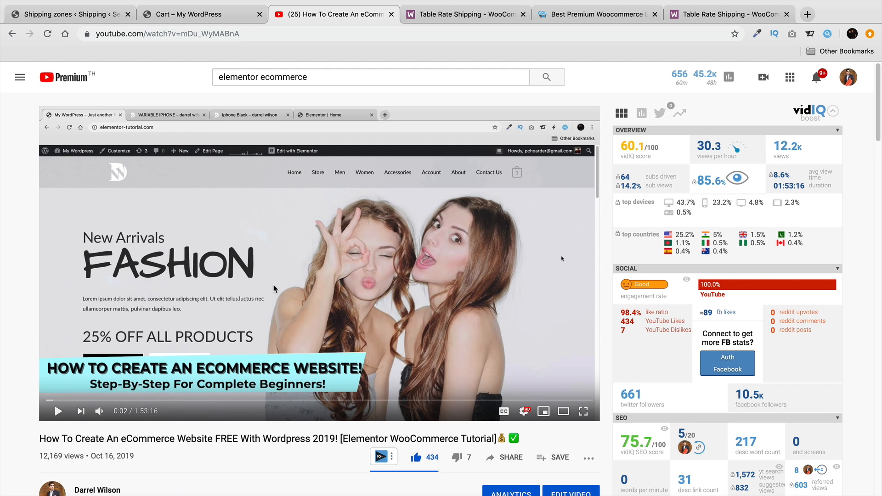
Examine the single-site and 5-site subscription options on WooCommerce's Table Rate Shipping product page
click(488, 19)
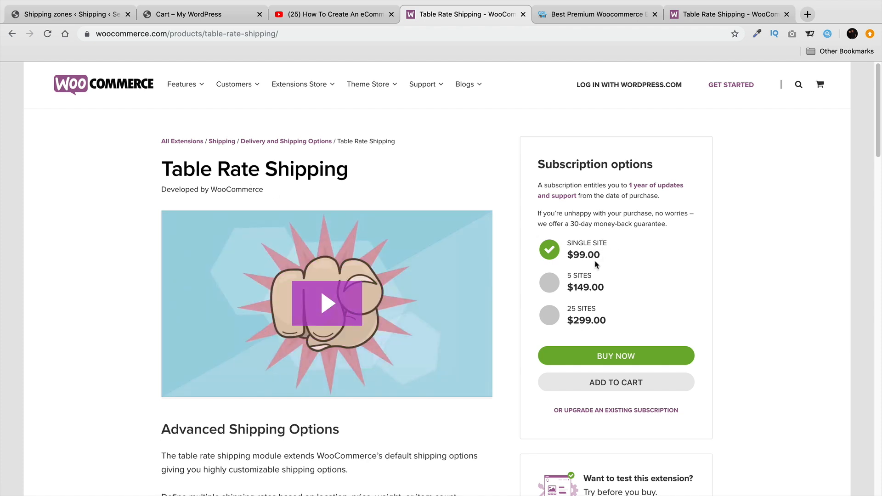
drag(601, 255, 568, 255)
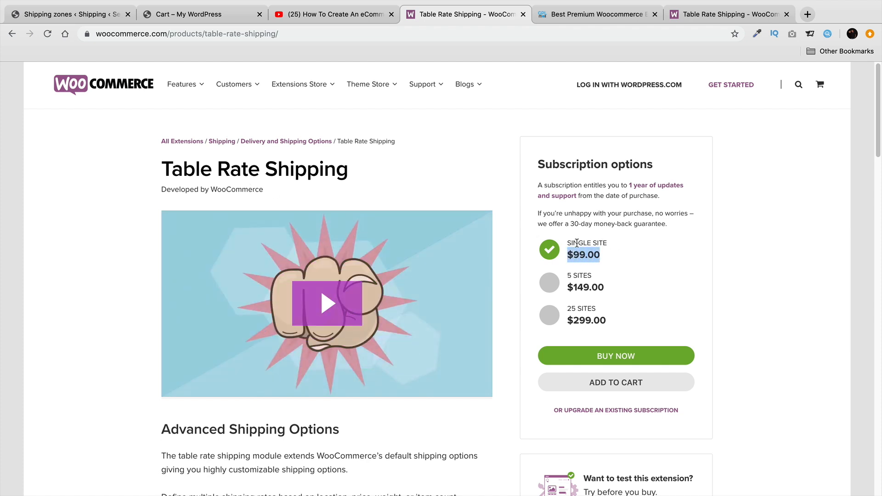
triple_click(577, 243)
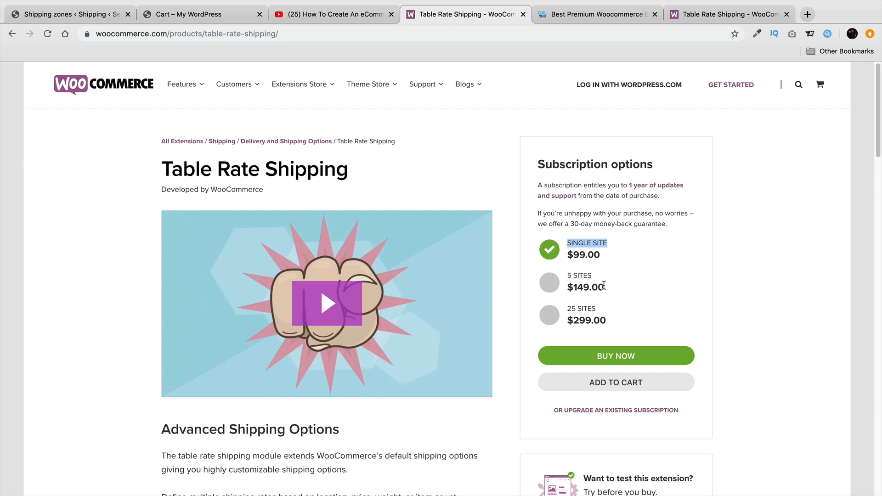
triple_click(584, 276)
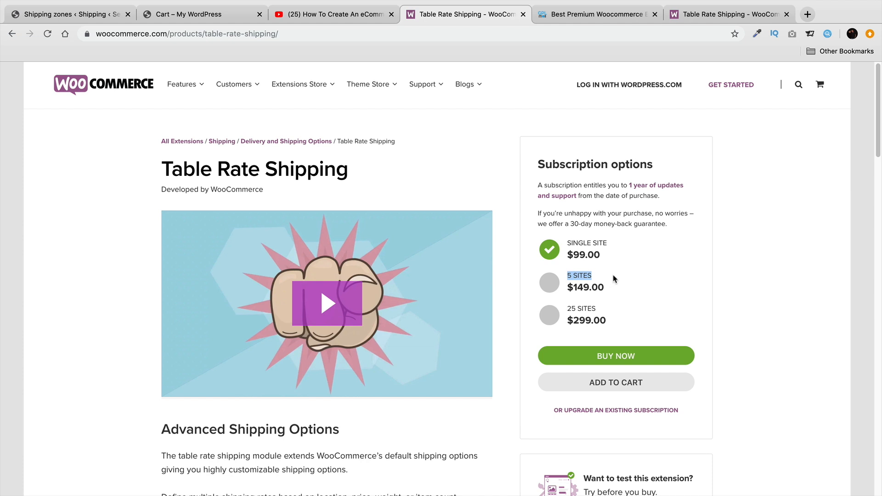
Look through the GPLmall homepage, examining its plugin offers, prices and reasons to buy
click(593, 15)
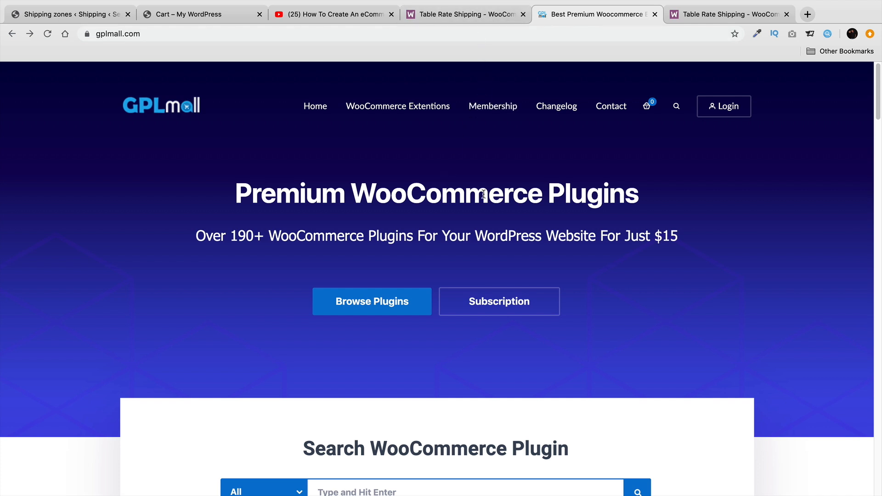
scroll(483, 193, down, 6)
click(468, 19)
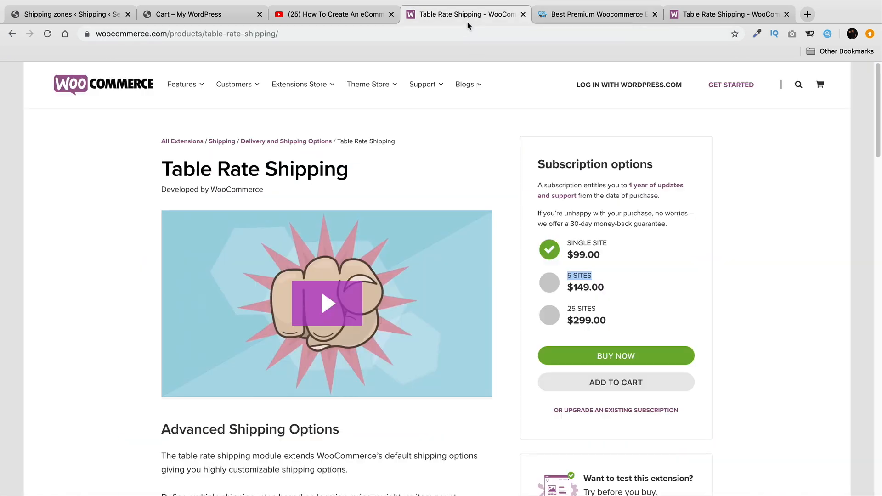
click(574, 17)
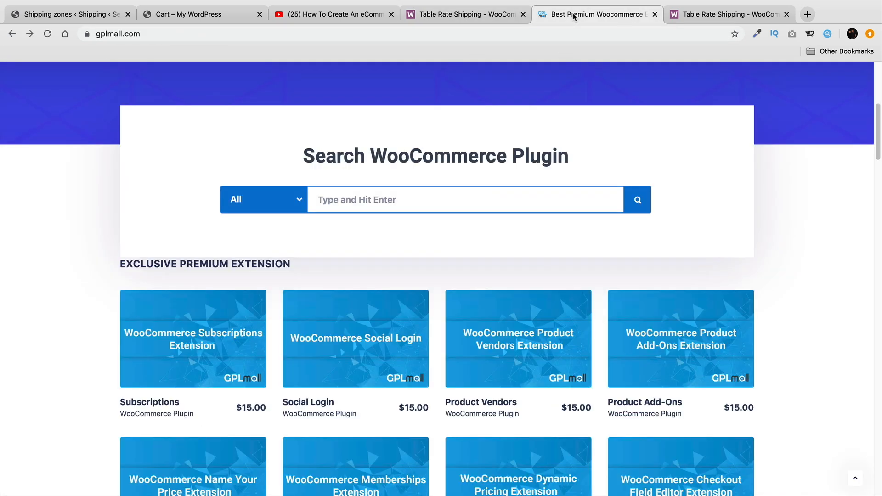
scroll(505, 170, down, 3)
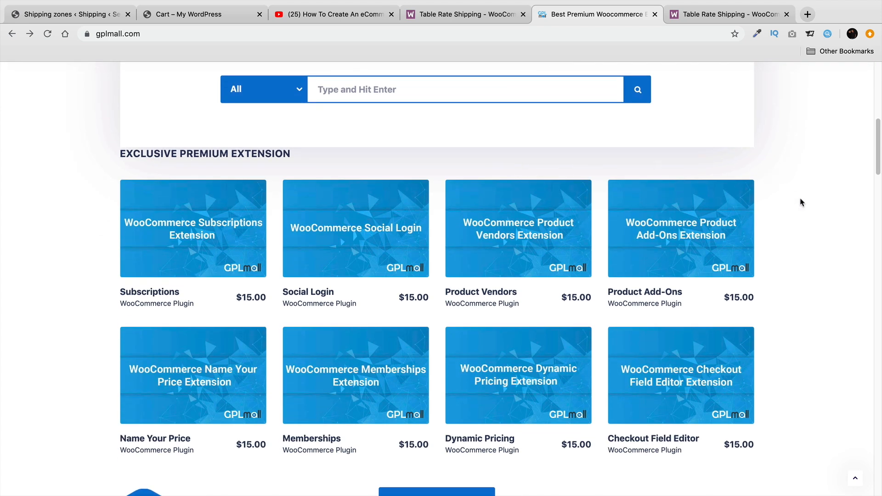
scroll(813, 209, down, 2)
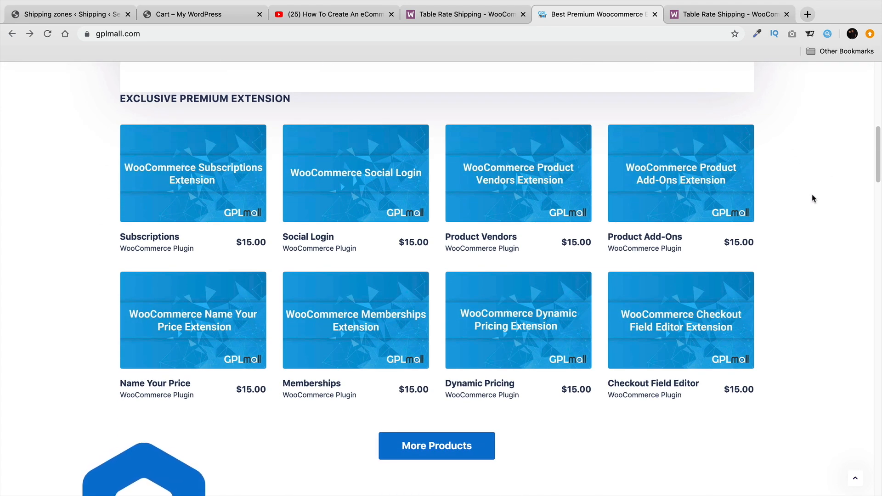
scroll(815, 223, down, 15)
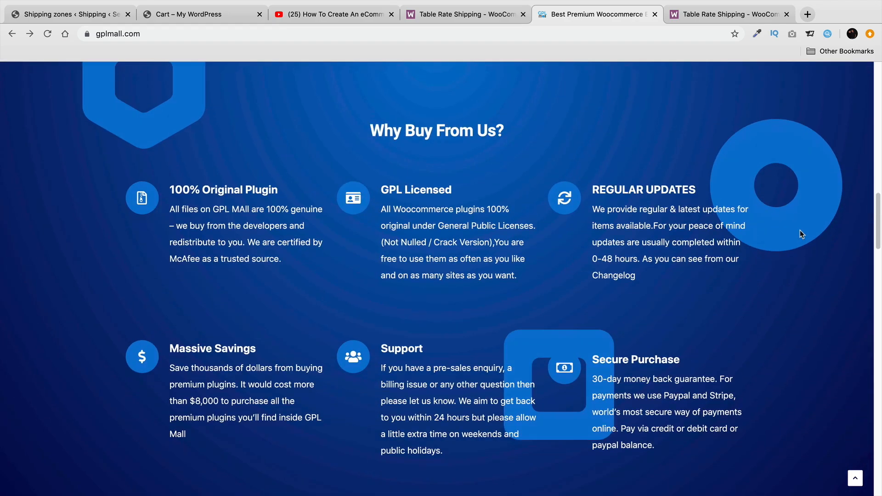
scroll(679, 343, up, 15)
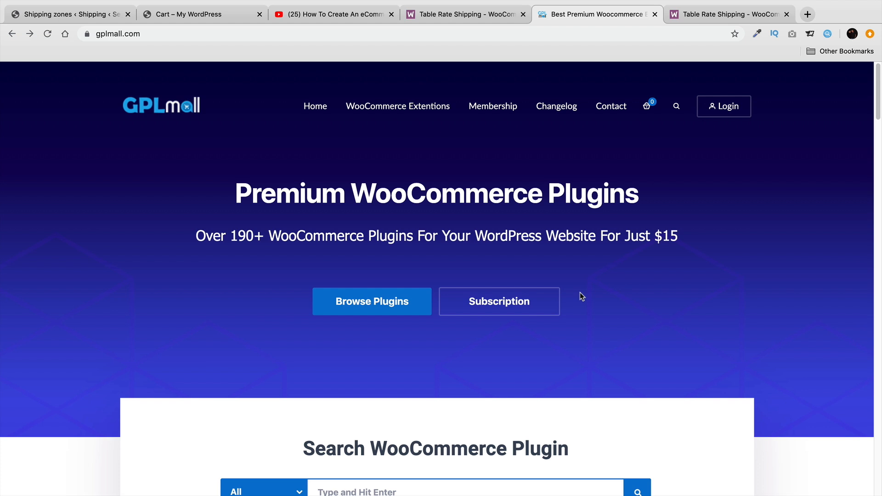
Compare WooCommerce's Table Rate Shipping page with the GPLmall homepage and return to the table rates in the shipping zone settings
click(491, 18)
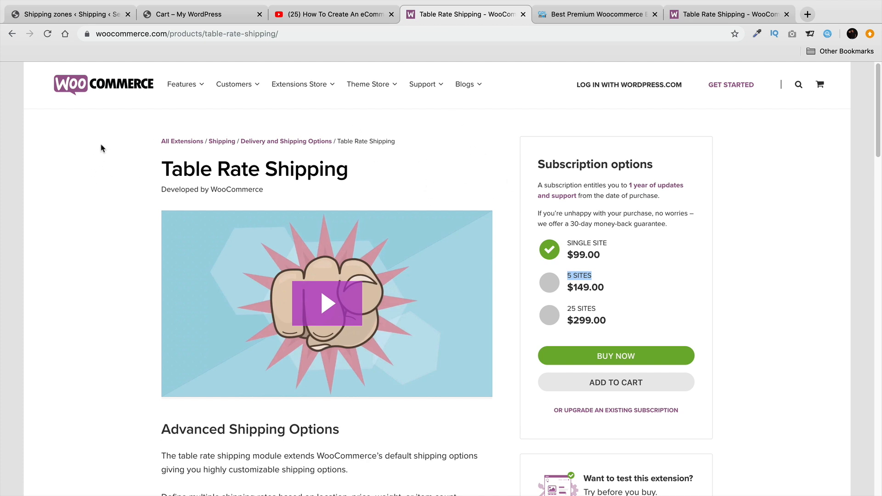
click(553, 21)
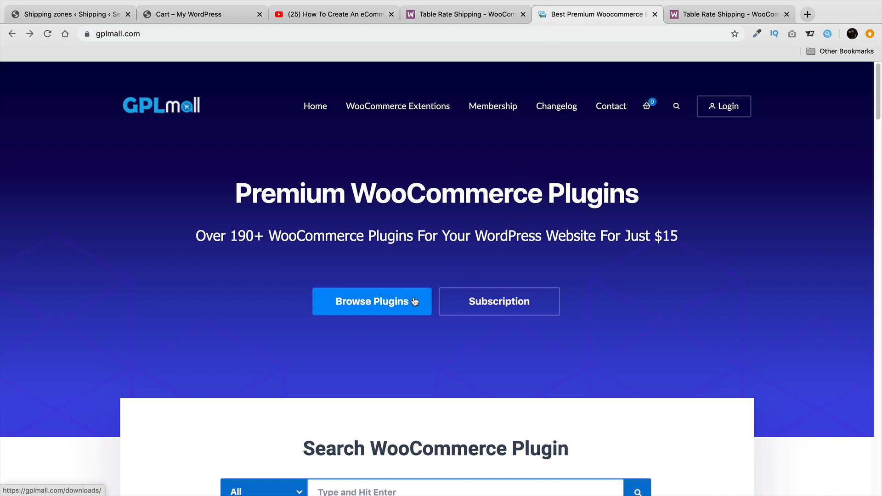
click(465, 14)
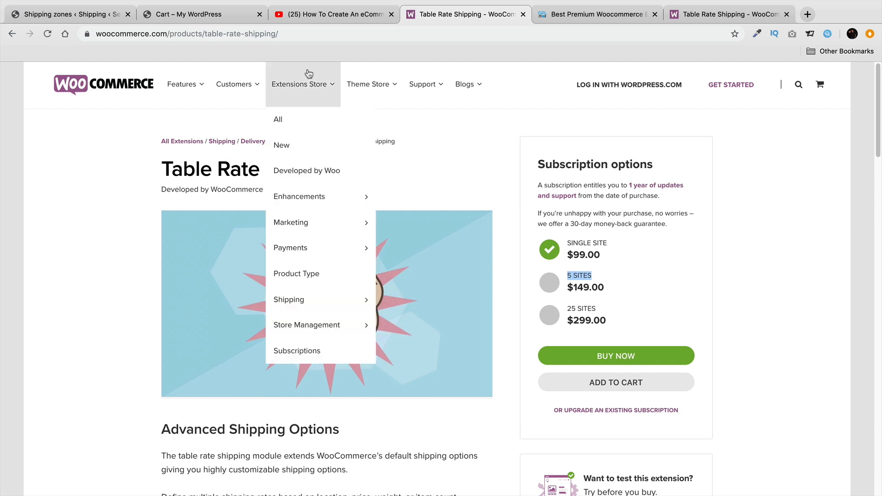
click(82, 16)
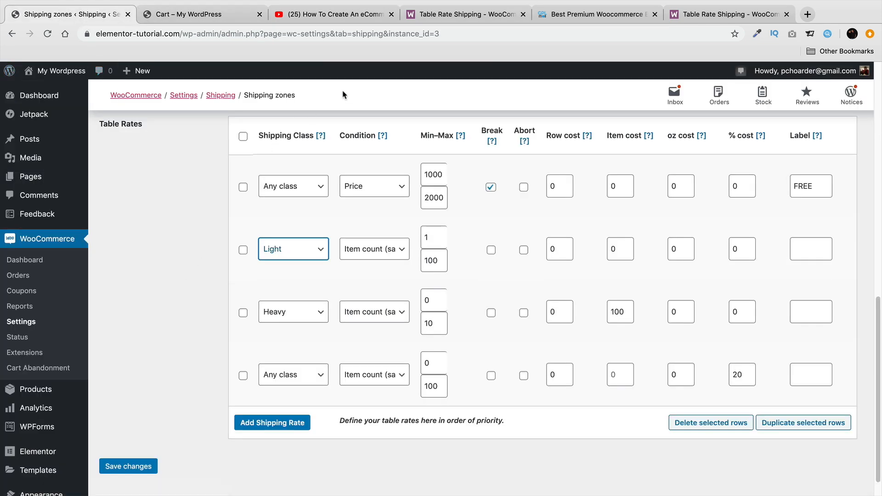
click(436, 16)
click(550, 16)
click(436, 15)
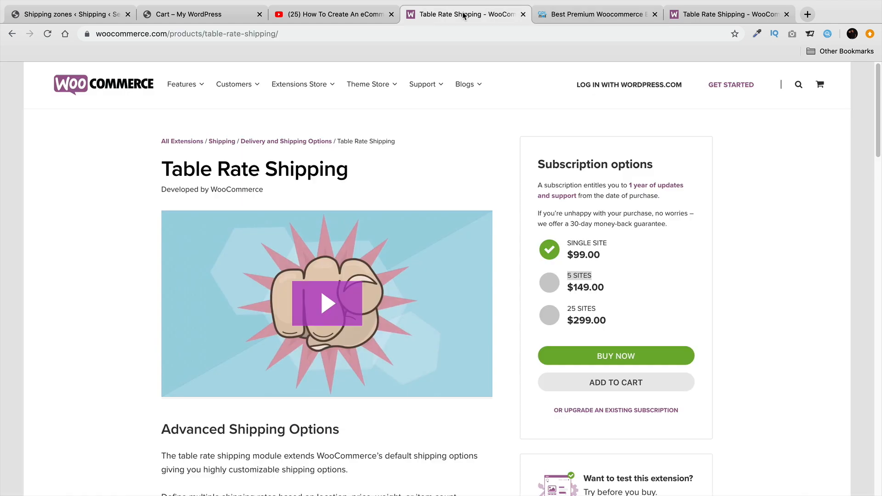
click(84, 17)
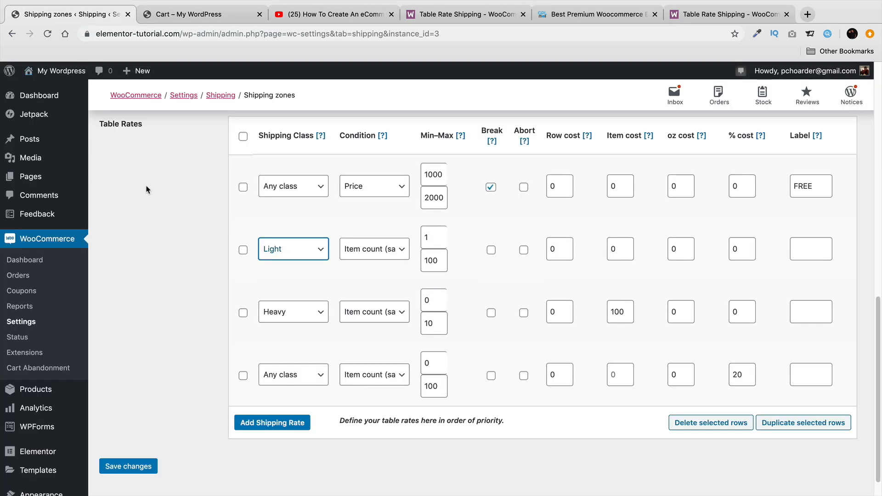
Delete all four existing table rates from the shipping method and save the settings
scroll(174, 312, up, 4)
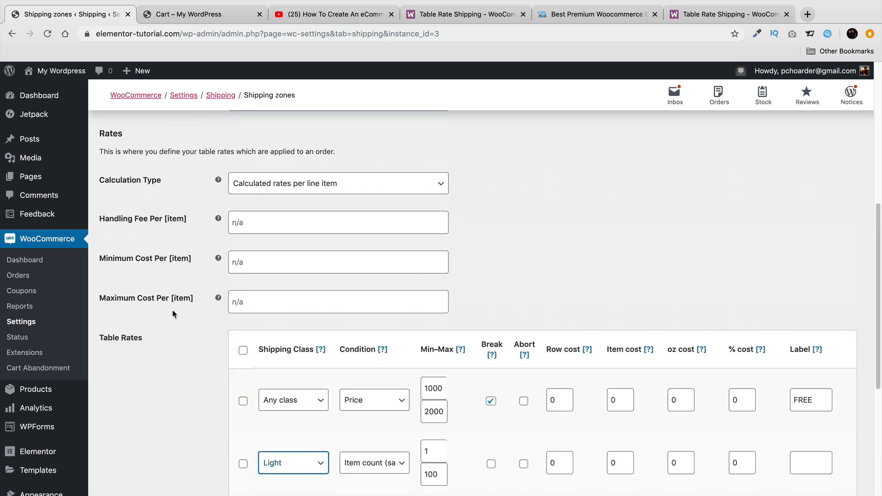
scroll(237, 283, down, 1)
click(244, 307)
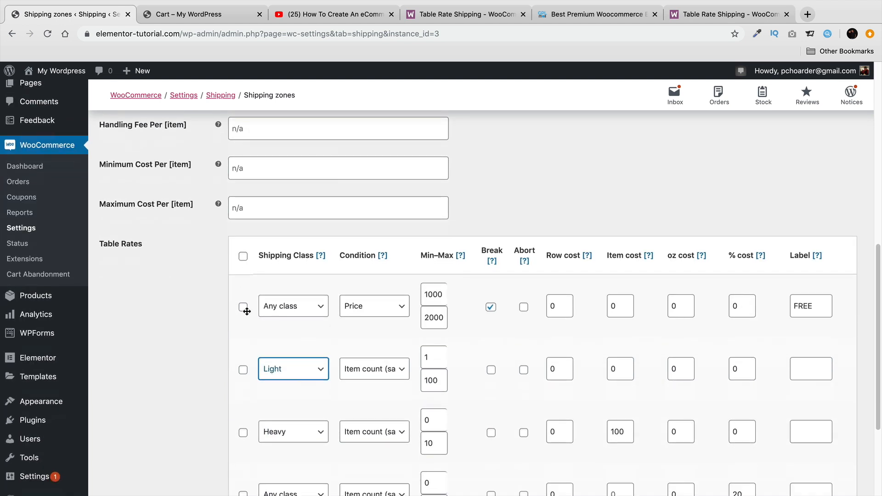
click(244, 370)
scroll(232, 349, down, 3)
click(244, 334)
click(245, 398)
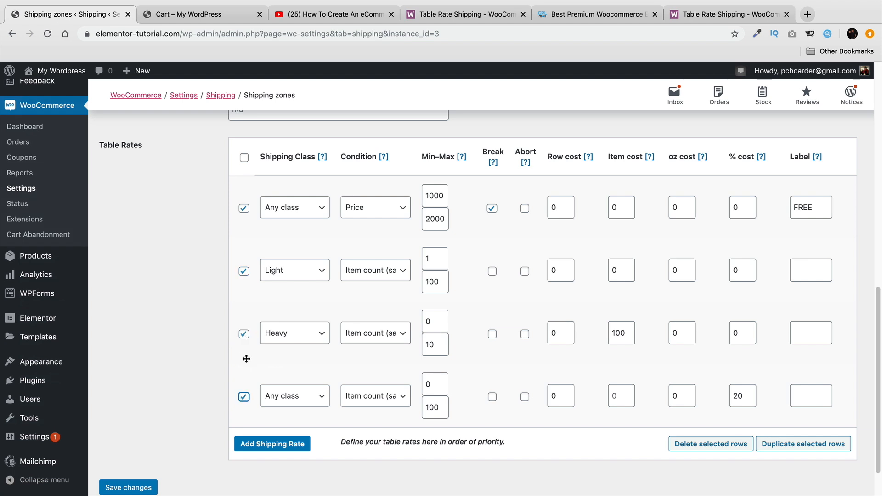
click(678, 445)
click(535, 97)
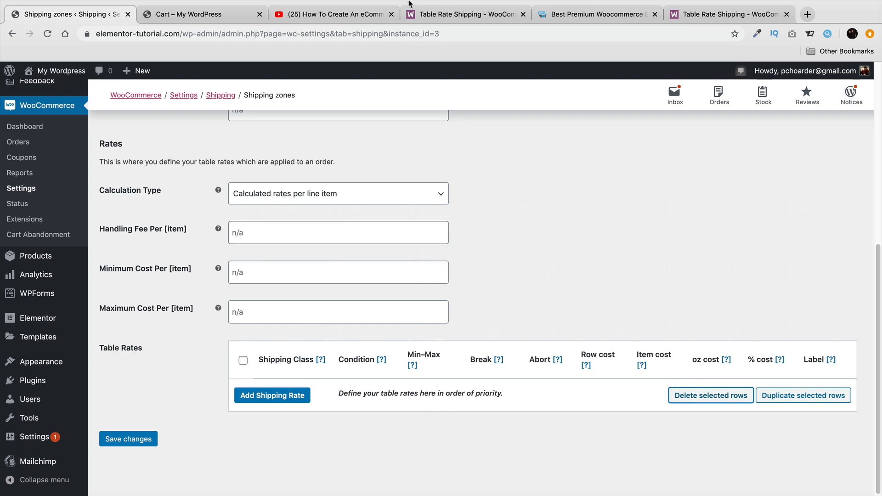
click(117, 438)
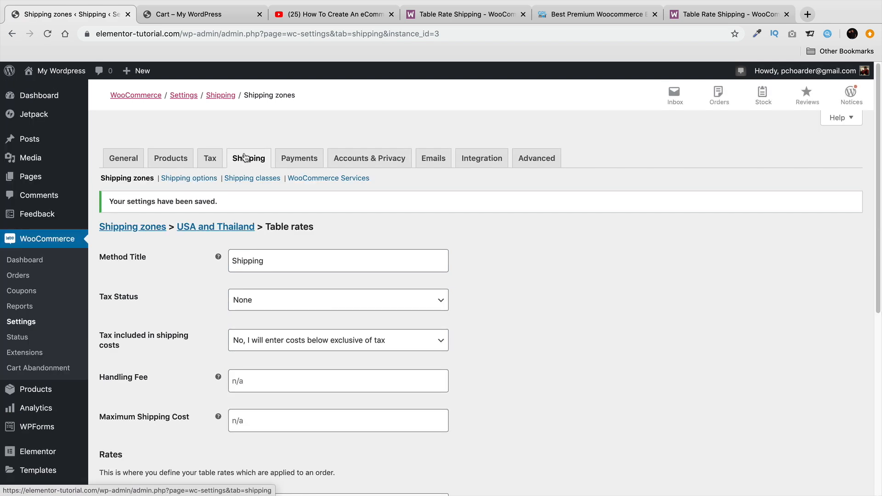
Open the USA and Thailand shipping zone, check its existing Shipping method and delete it from the zone
click(248, 159)
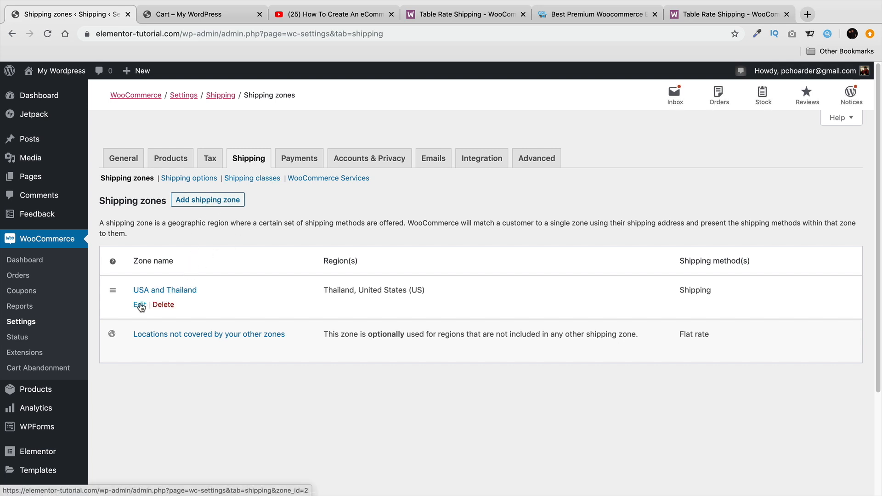
click(140, 305)
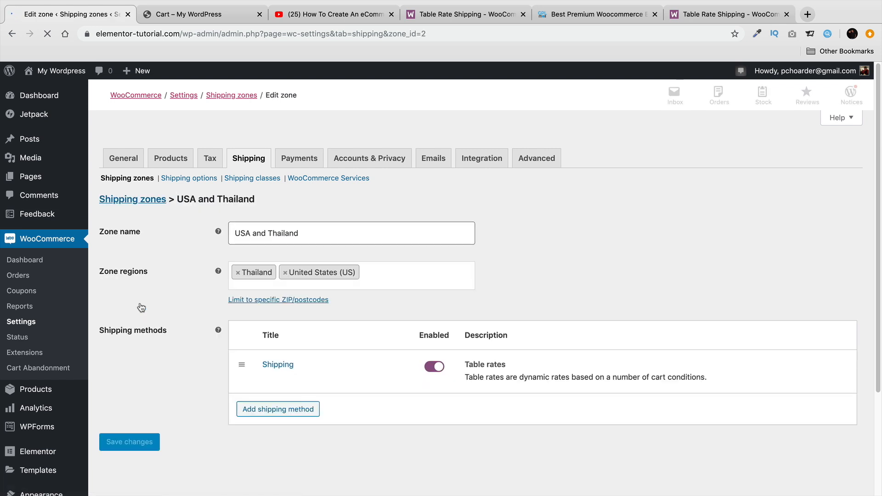
drag(312, 233, 231, 232)
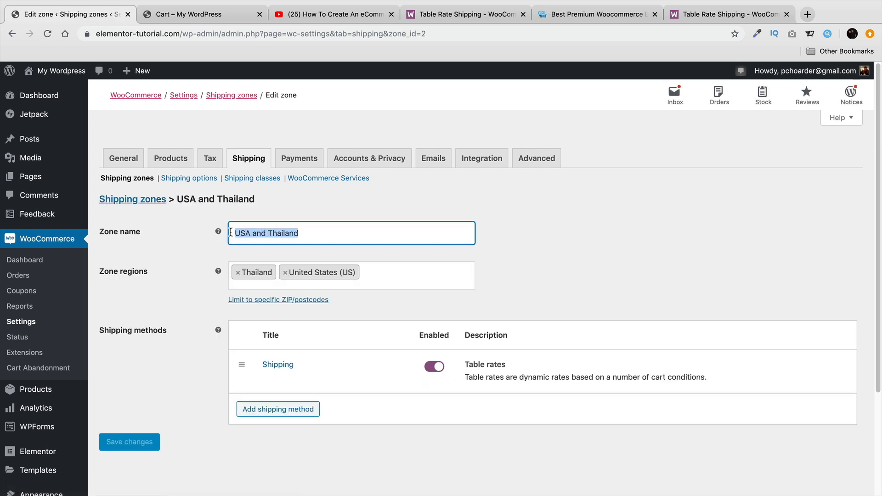
mouse_move(278, 365)
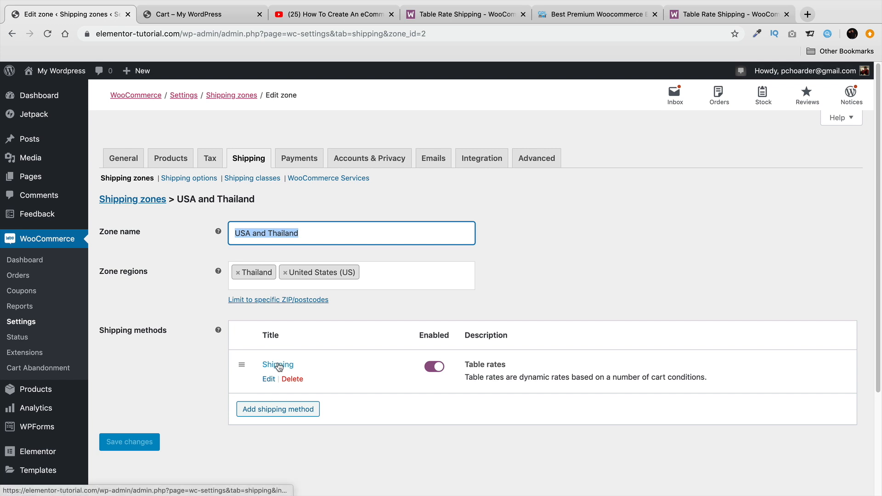
click(270, 380)
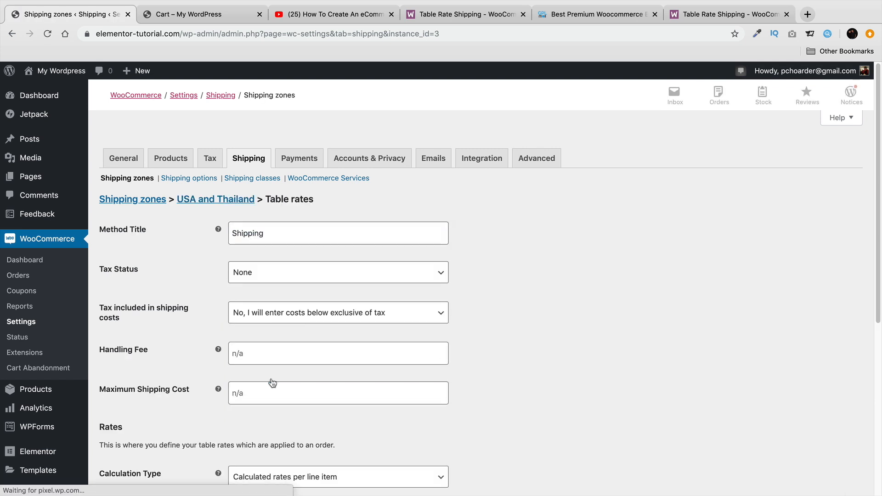
click(12, 33)
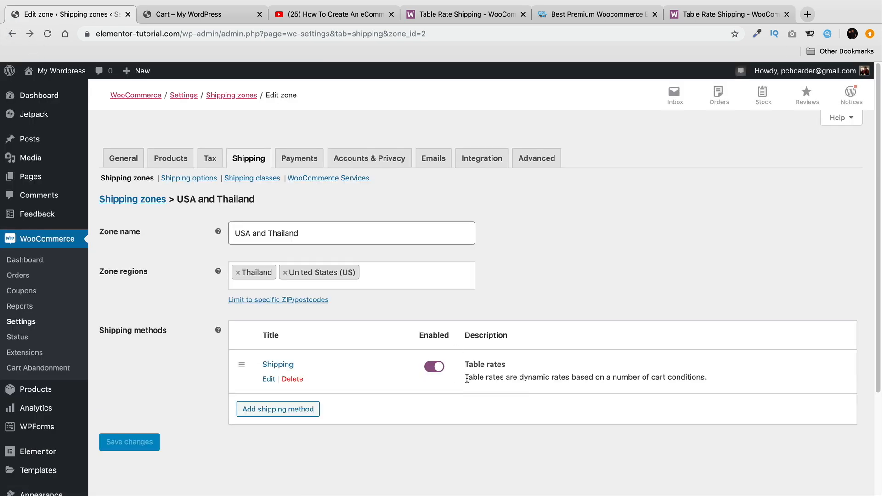
click(292, 379)
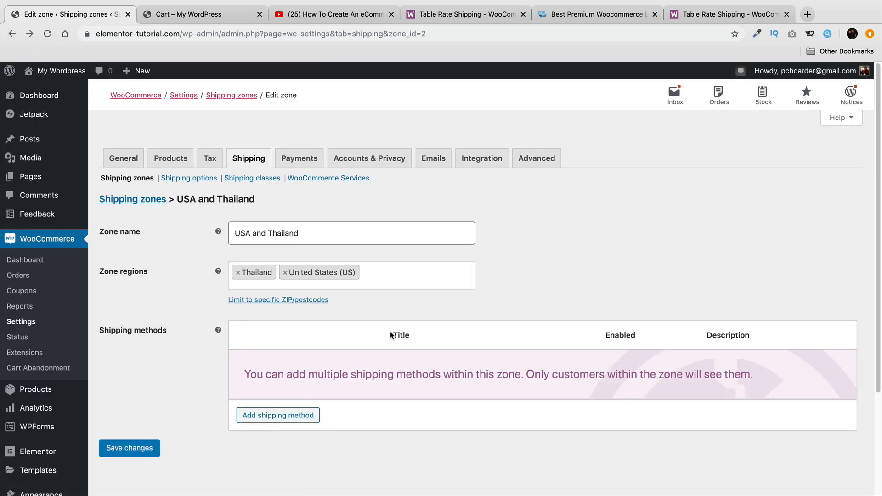
Add a Table rates shipping method to the USA and Thailand zone
click(277, 415)
click(341, 284)
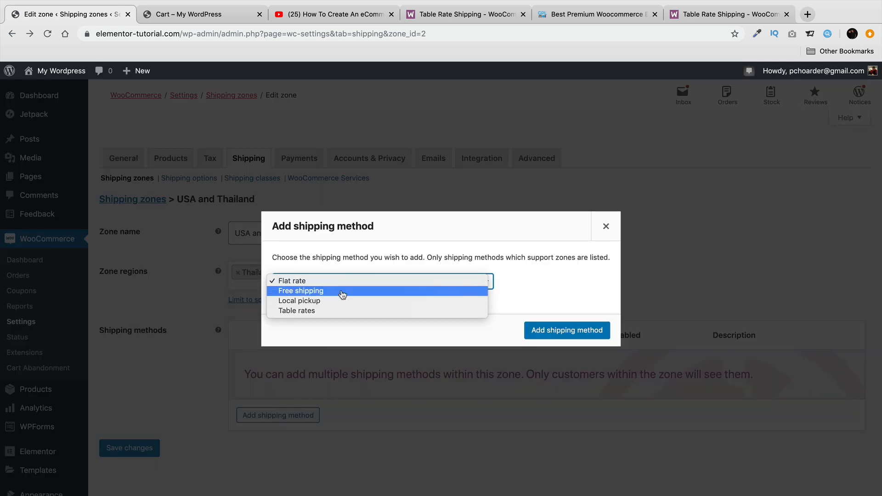
click(303, 312)
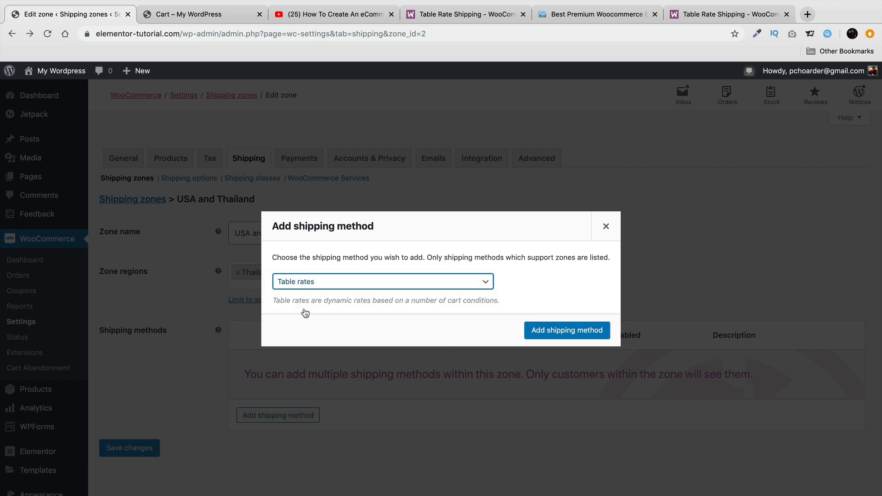
click(557, 334)
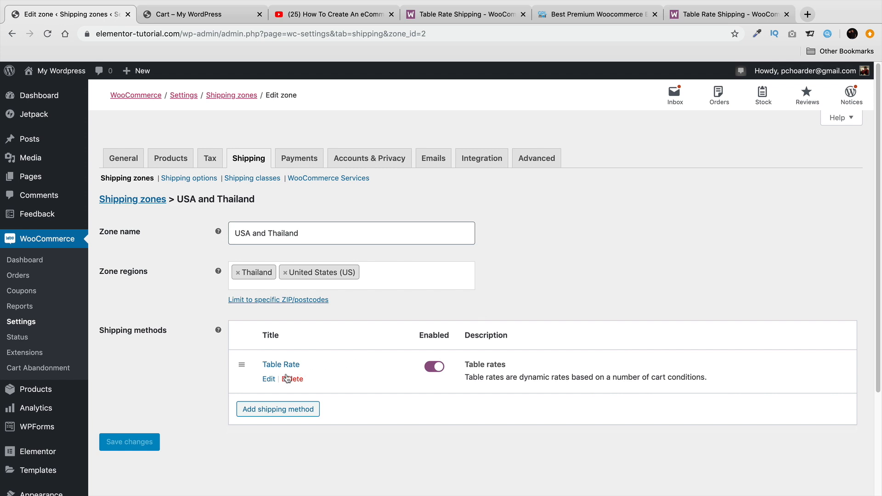
Open the new table rates method's settings, with Shipping as the method title, and keep its tax status at None
click(270, 381)
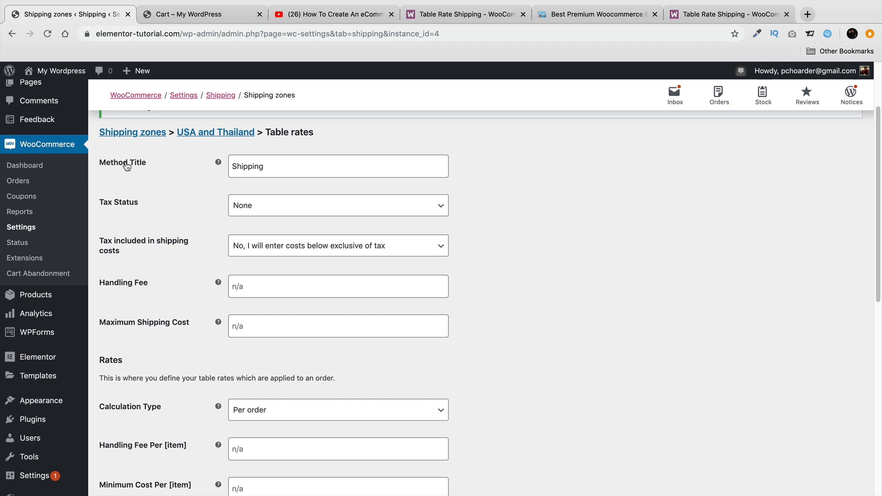
click(278, 166)
double_click(274, 164)
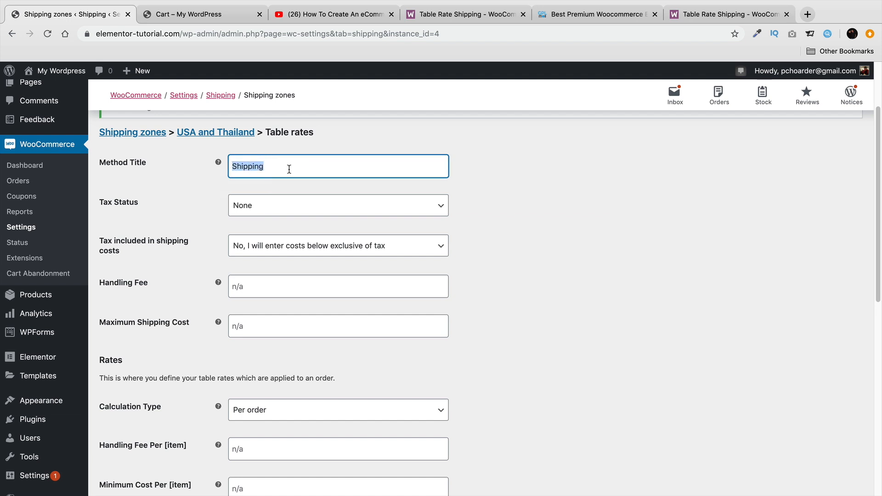
click(265, 206)
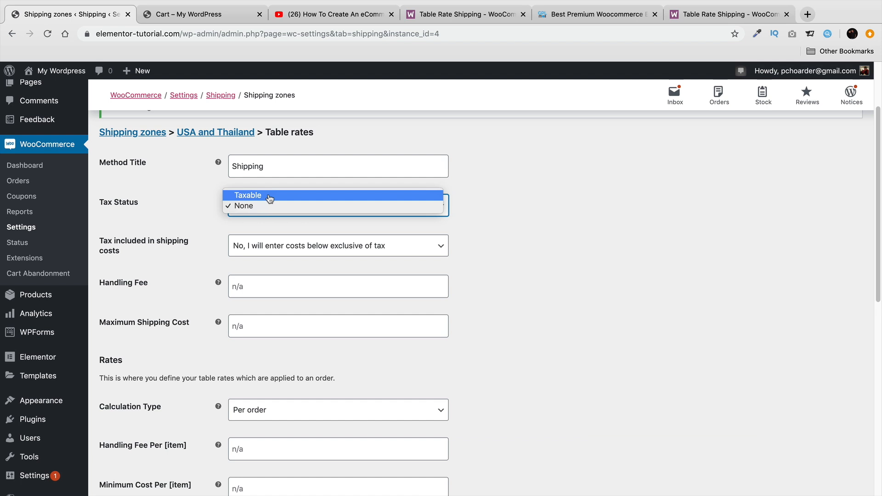
click(269, 205)
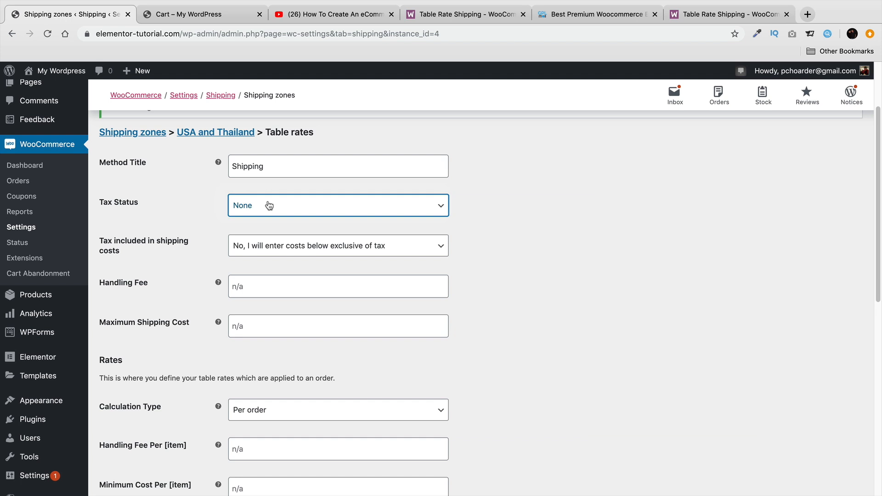
Review the handling fee and maximum shipping cost options, and keep the calculation type at Per order
mouse_move(219, 281)
mouse_move(216, 320)
scroll(216, 320, down, 1)
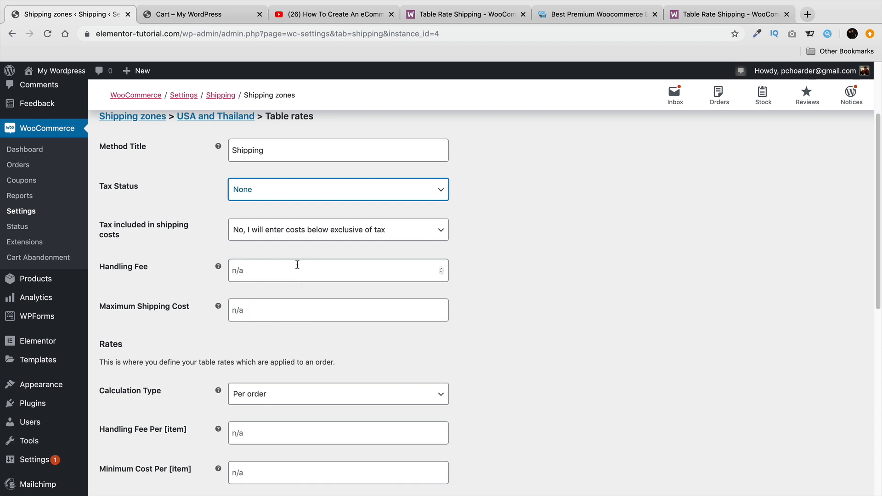
scroll(303, 283, down, 1)
scroll(296, 272, down, 6)
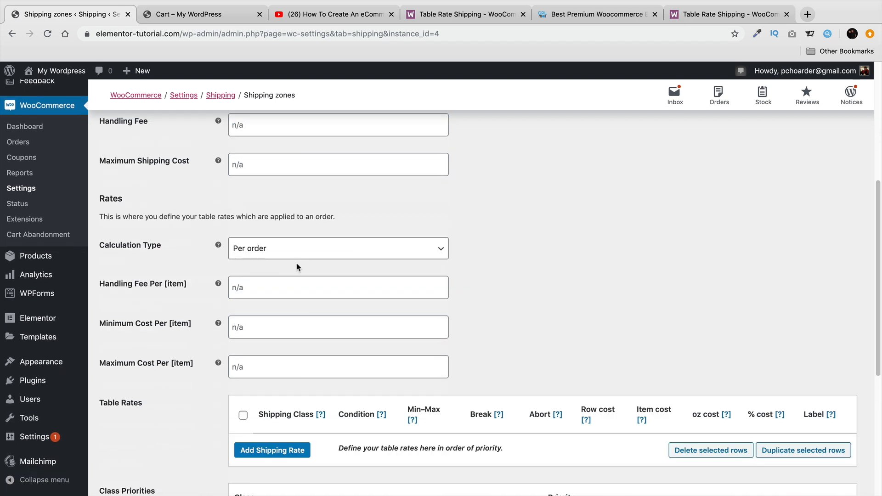
scroll(272, 391, up, 4)
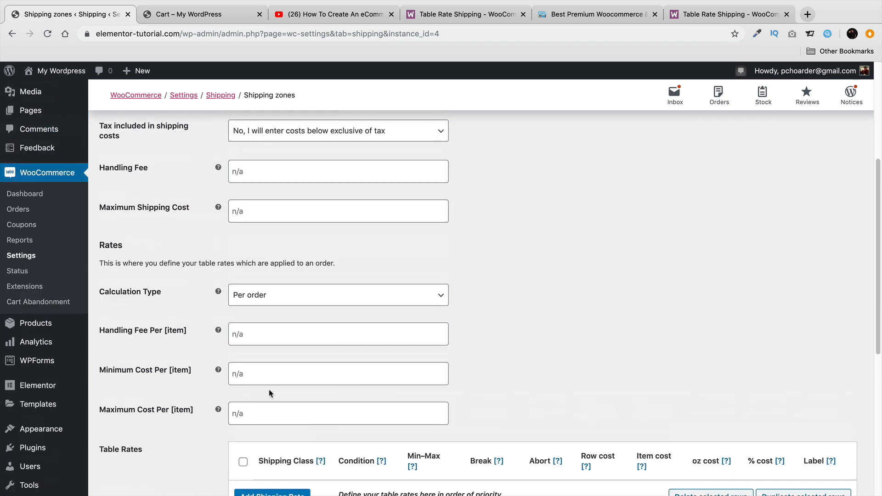
scroll(207, 299, down, 4)
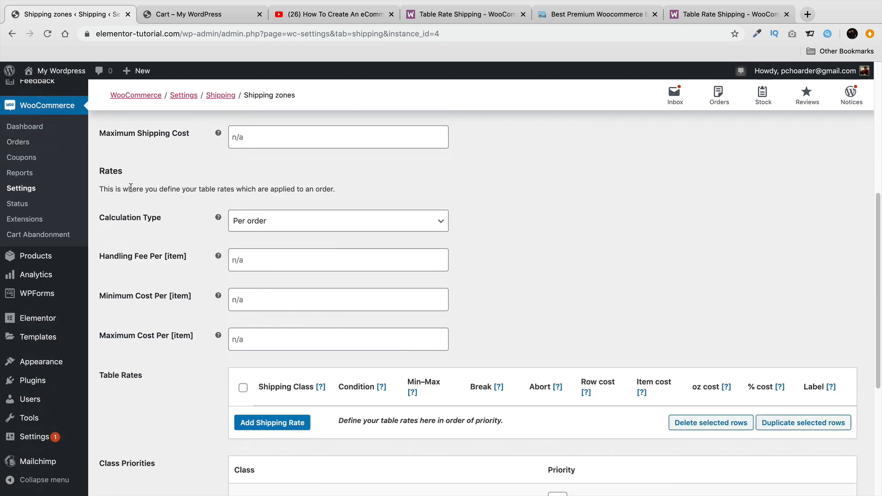
click(265, 222)
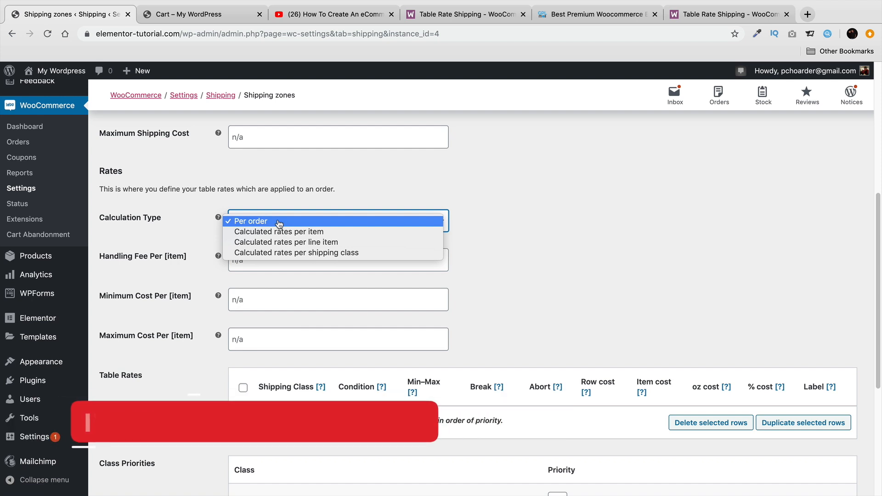
click(330, 225)
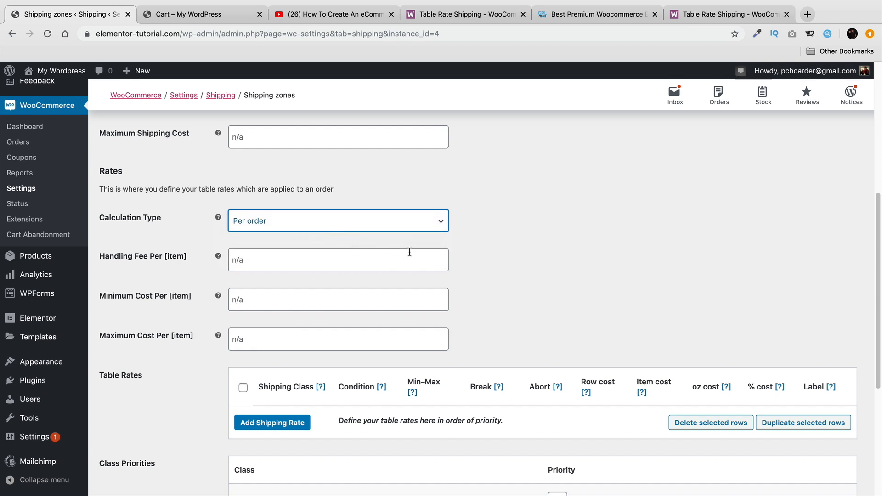
Leave the minimum and maximum cost per item empty and add a shipping rate row to the table rates
scroll(500, 295, down, 1)
scroll(500, 293, down, 1)
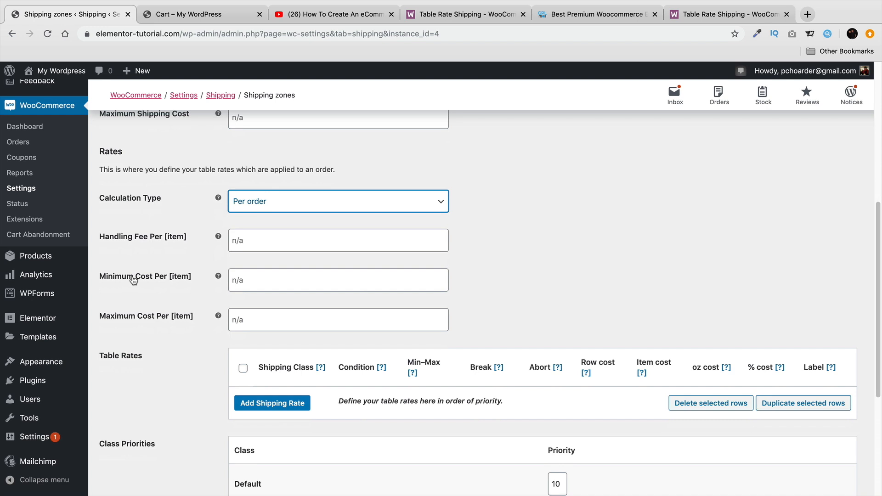
click(264, 274)
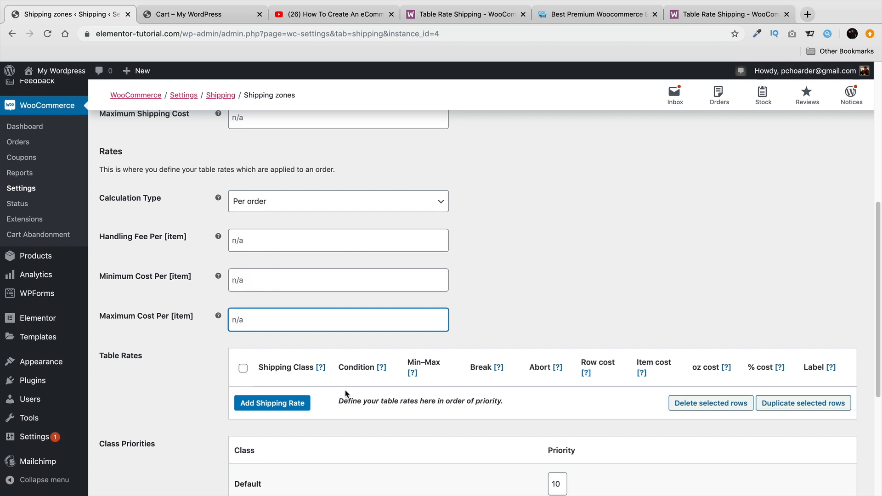
scroll(348, 396, down, 1)
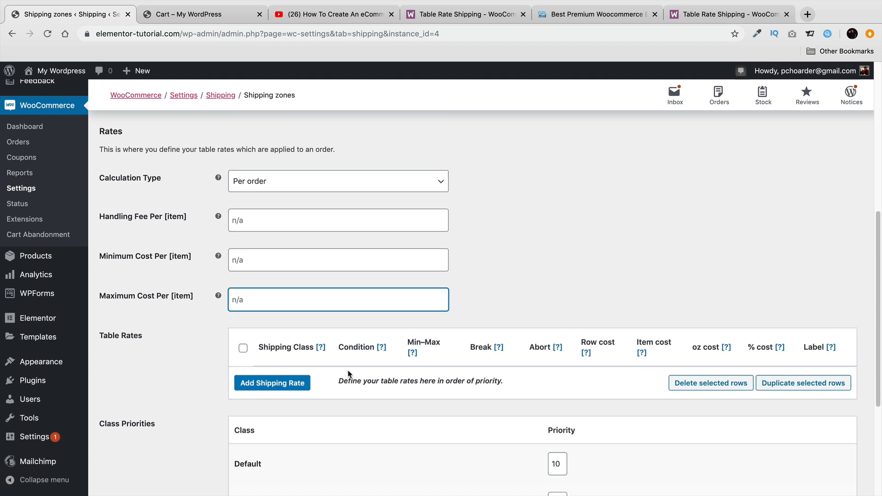
scroll(299, 381, down, 1)
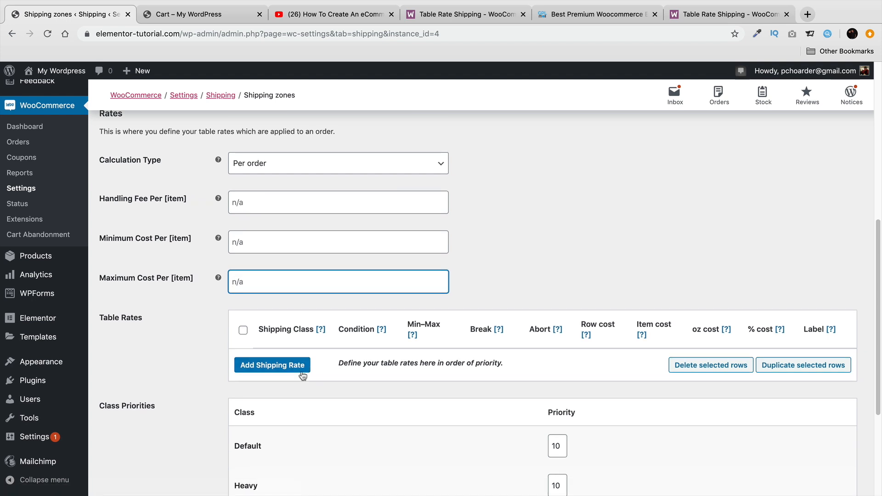
scroll(302, 375, down, 1)
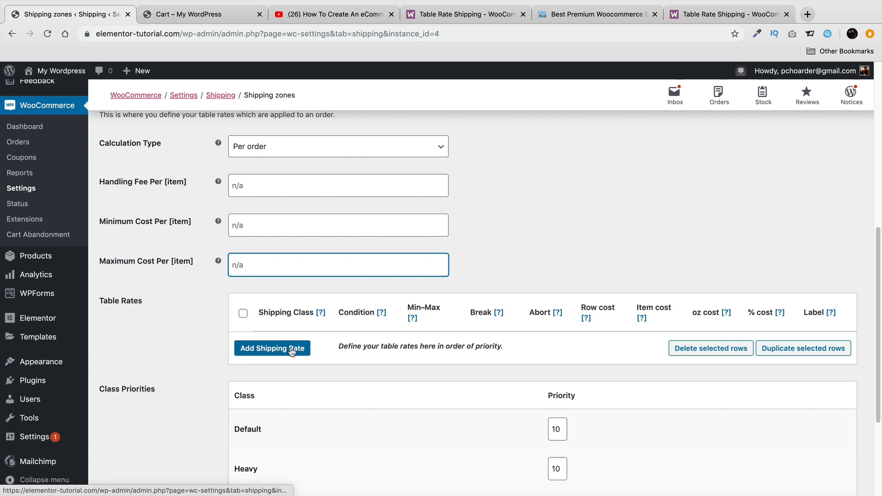
click(291, 350)
scroll(295, 347, down, 1)
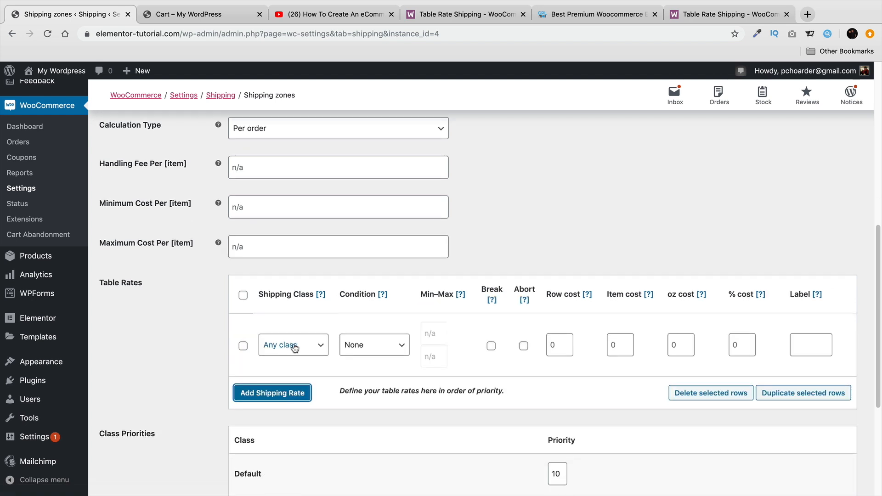
Set the new rate's condition to Price with a minimum of 0 and a maximum of 100
click(372, 346)
click(383, 356)
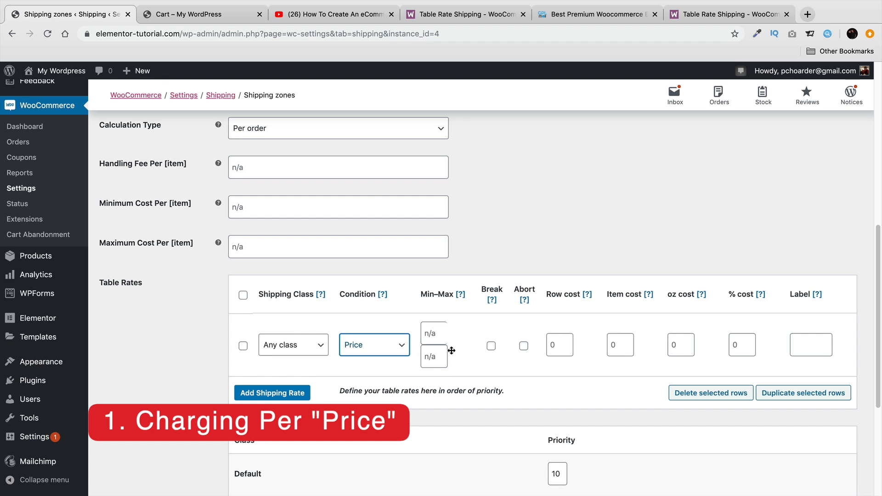
click(440, 338)
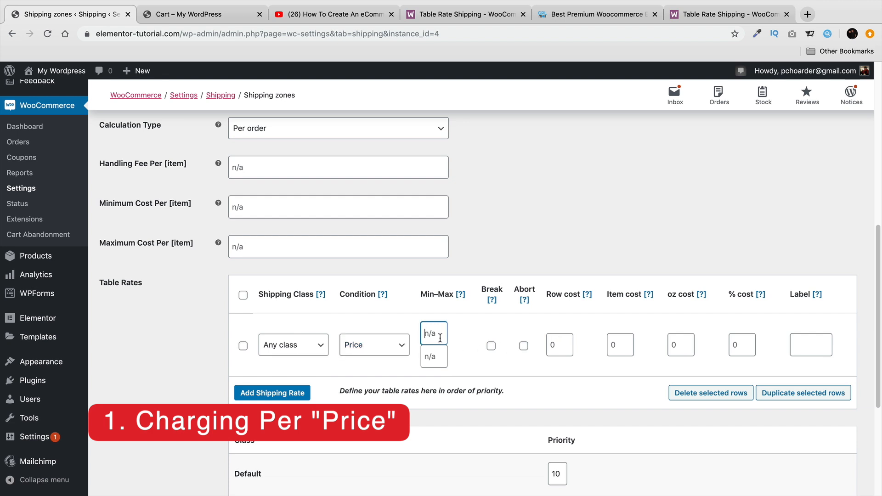
text(0)
key(Tab)
text(10)
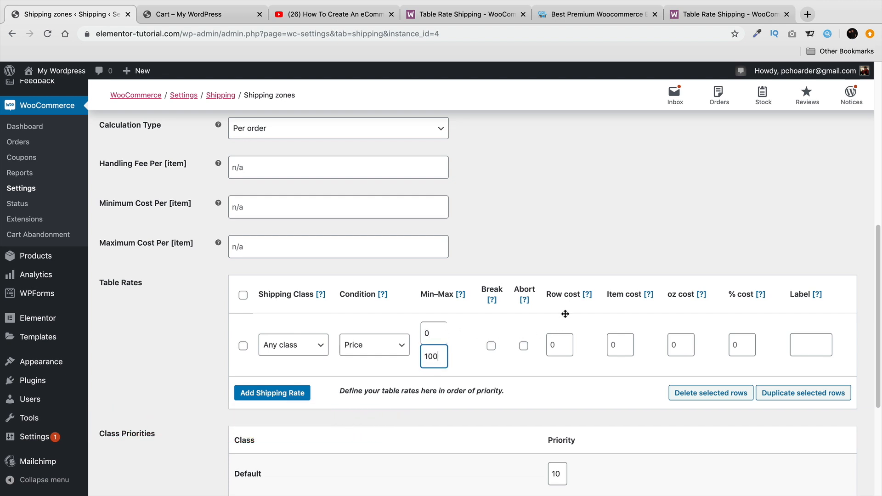
mouse_move(588, 294)
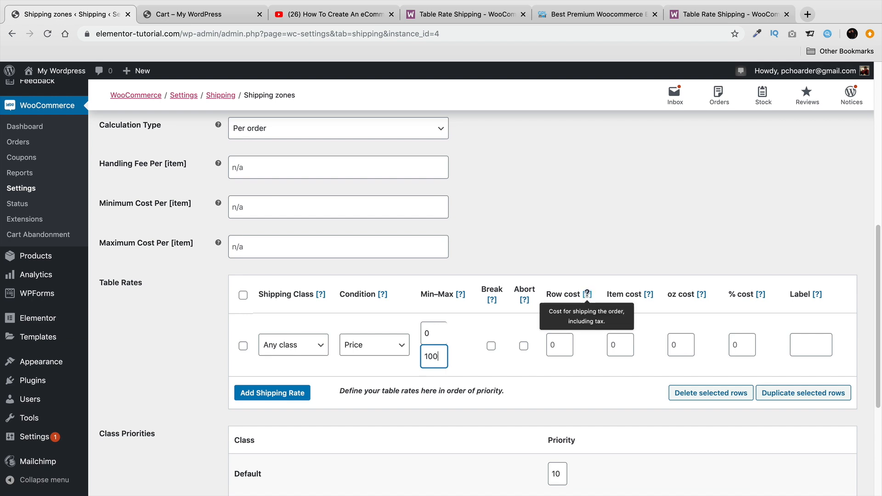
Review the help for the item, oz and % cost columns and look at the rate's label and row cost fields
mouse_move(648, 293)
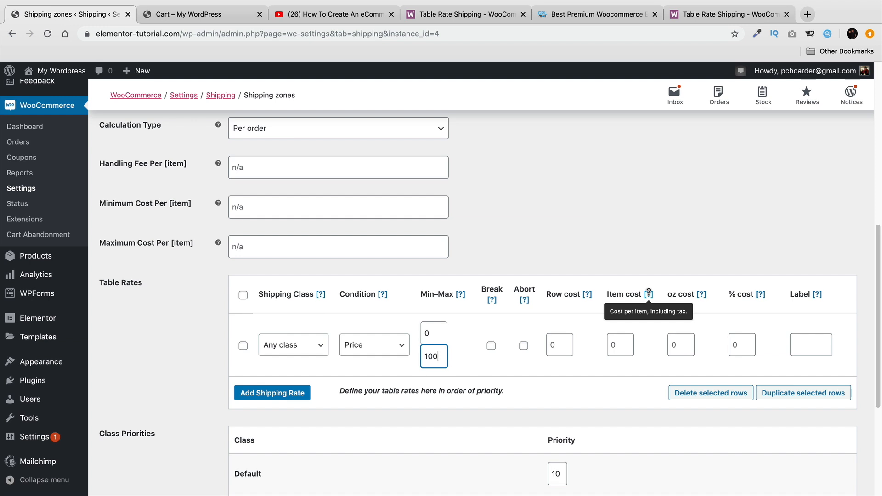
mouse_move(701, 294)
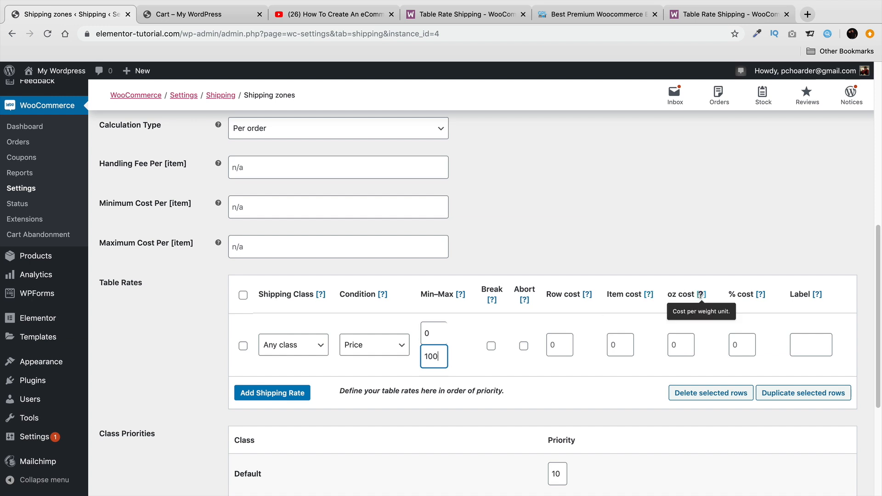
mouse_move(762, 294)
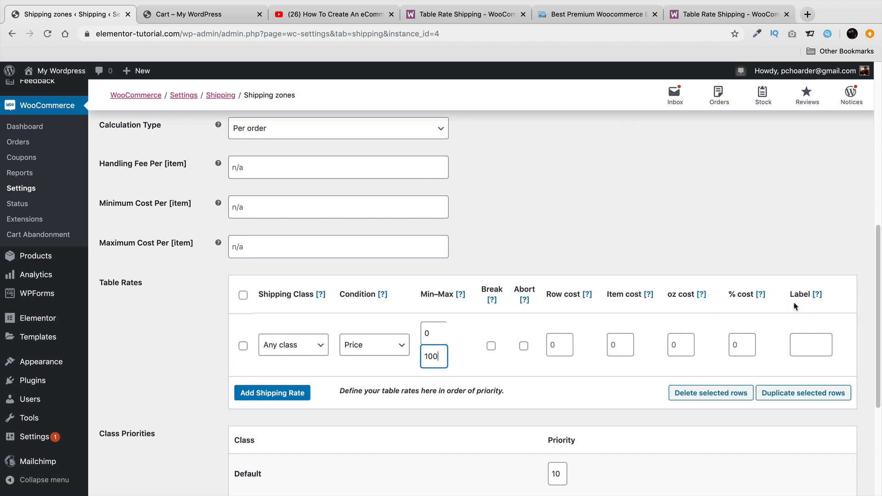
click(814, 339)
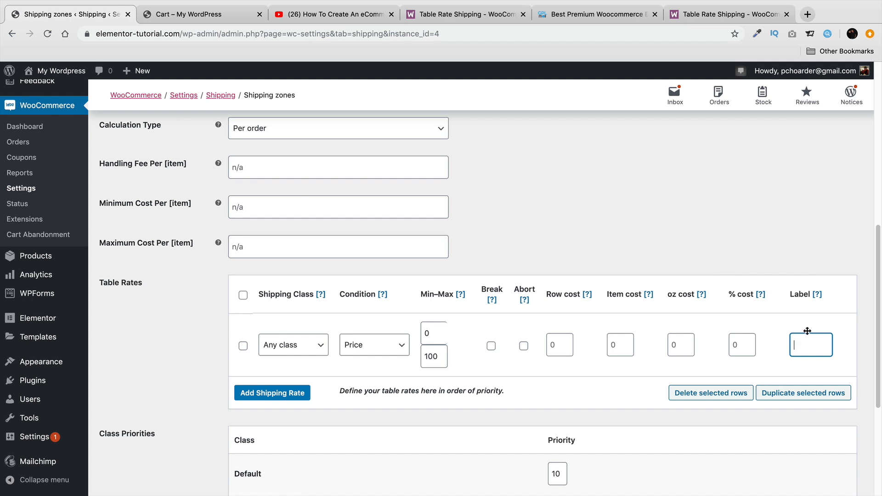
click(561, 344)
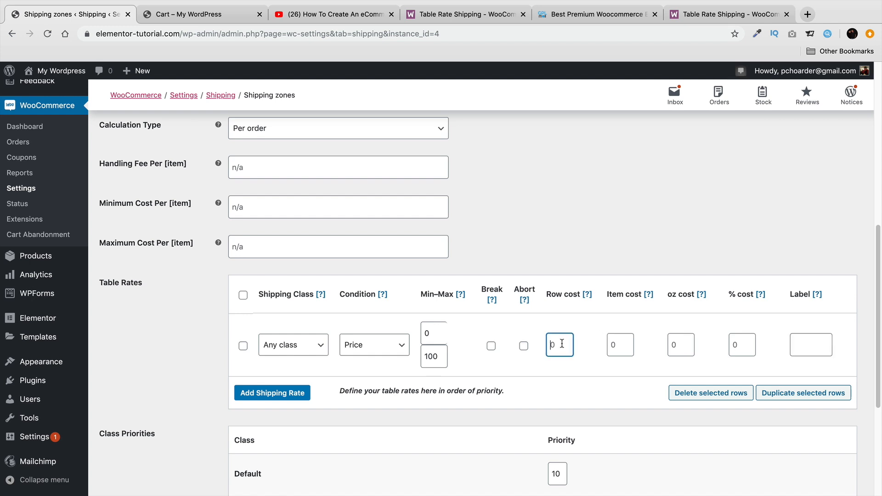
In the store cart, remove the Huge Fridge and update the Black Washed Jeans quantity to 1
click(188, 18)
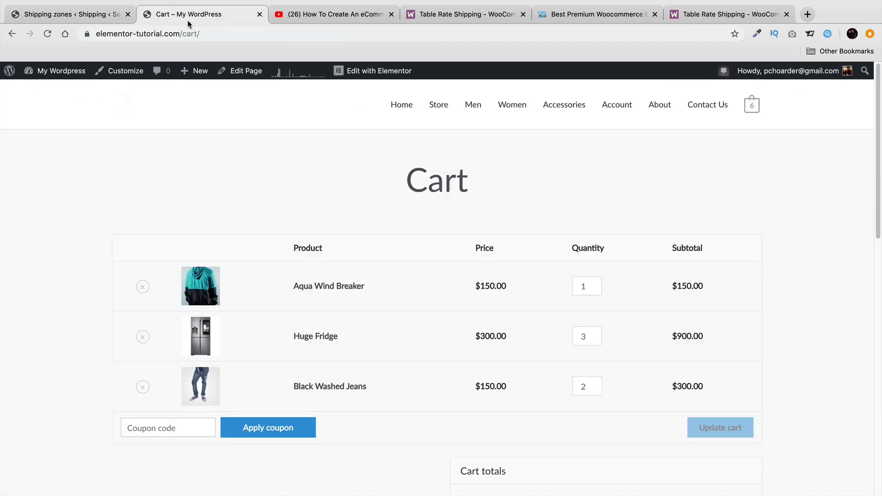
scroll(199, 256, down, 2)
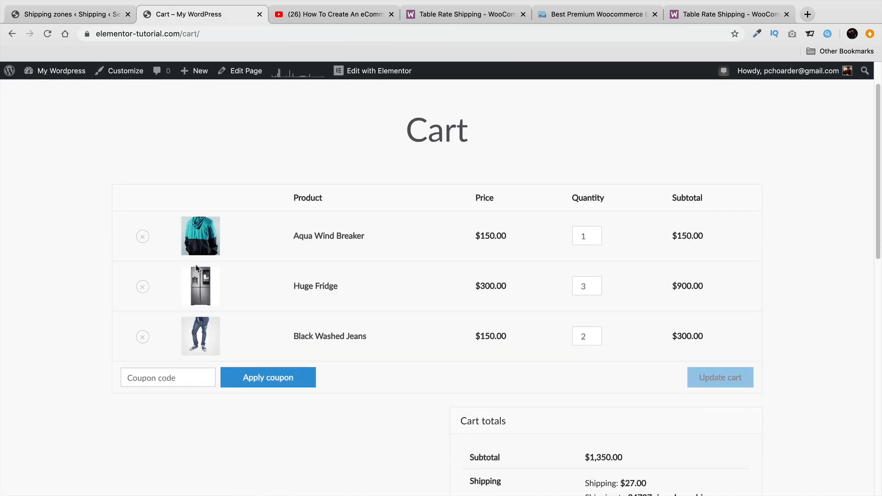
click(142, 282)
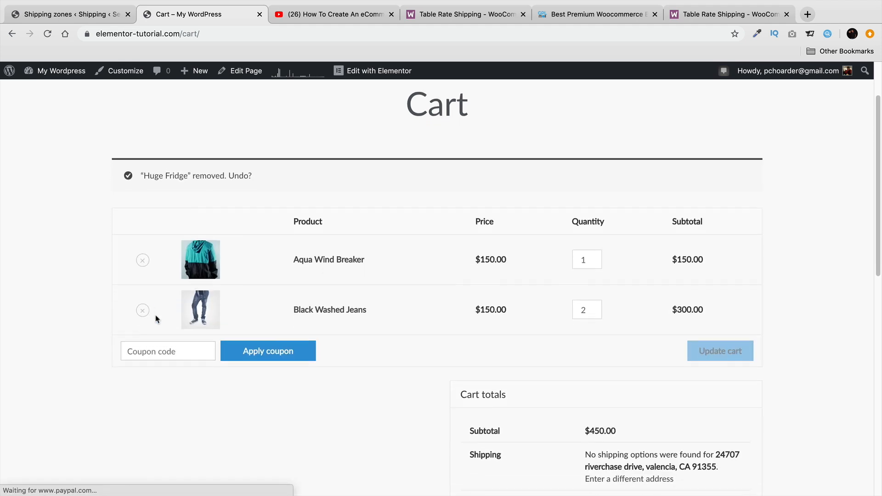
click(597, 276)
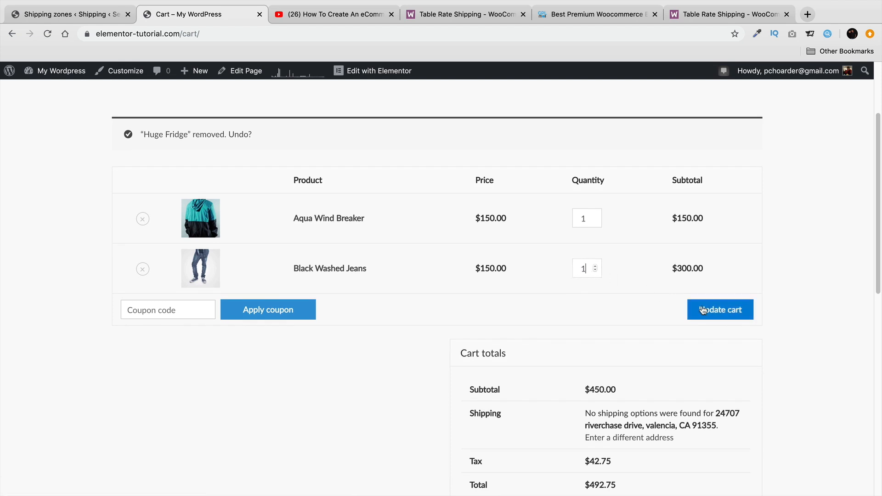
click(687, 310)
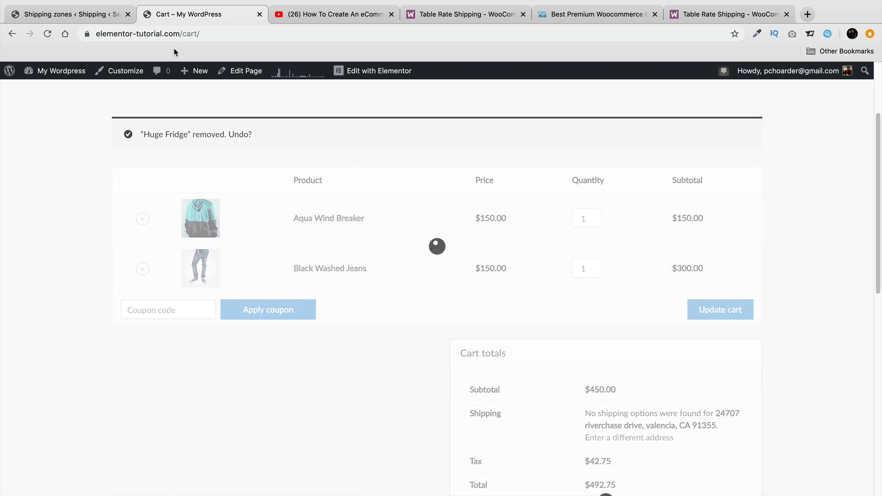
Set the price rate's row cost to 20 and its maximum to 500 in the table rates, and save the changes
click(90, 18)
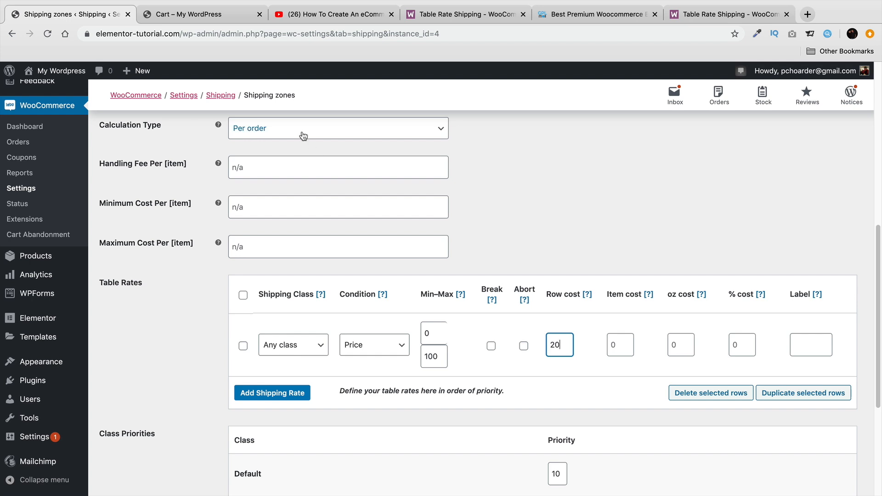
click(207, 15)
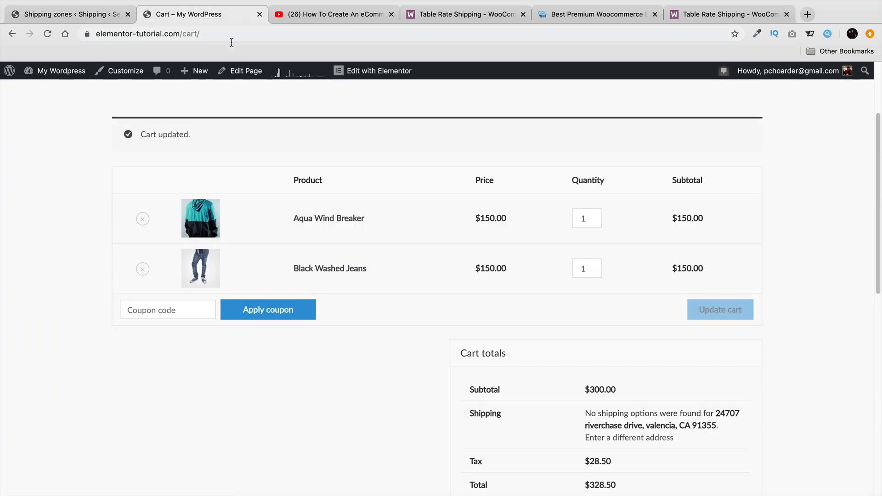
click(69, 17)
double_click(444, 357)
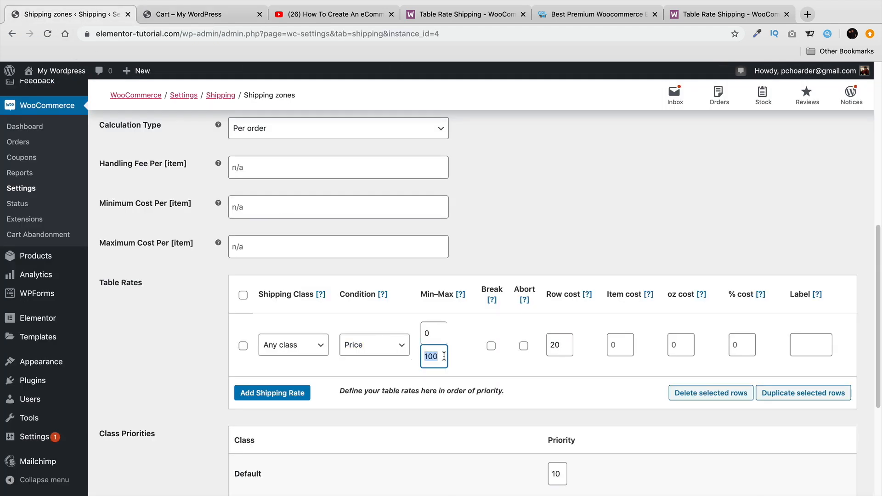
text(500)
scroll(131, 378, down, 5)
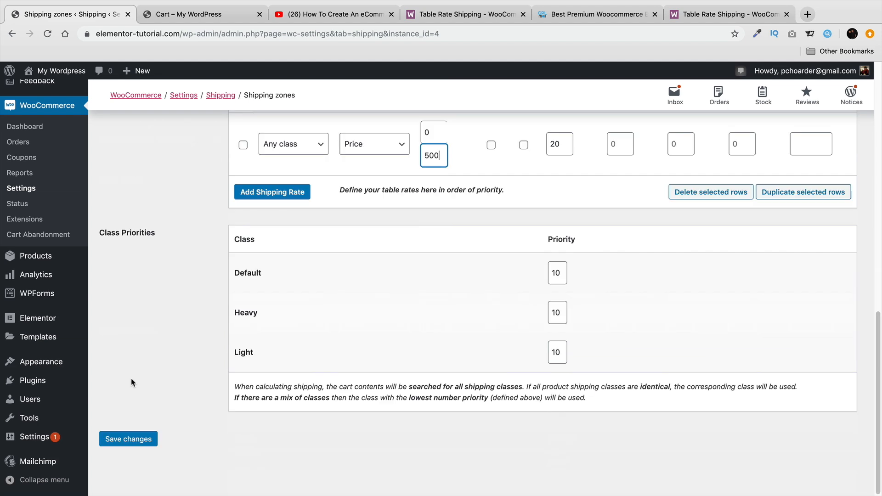
click(137, 437)
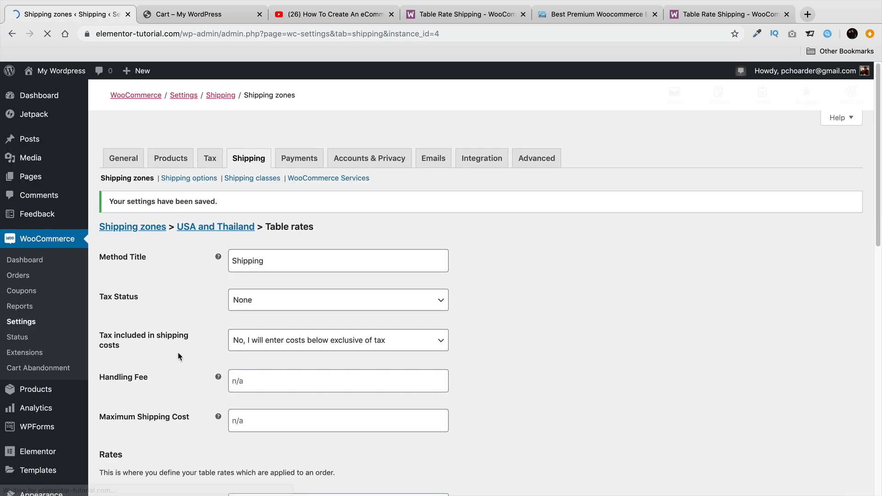
Recheck the saved rate's row cost, and reload the cart to examine the shipping charge it produces
scroll(179, 353, down, 10)
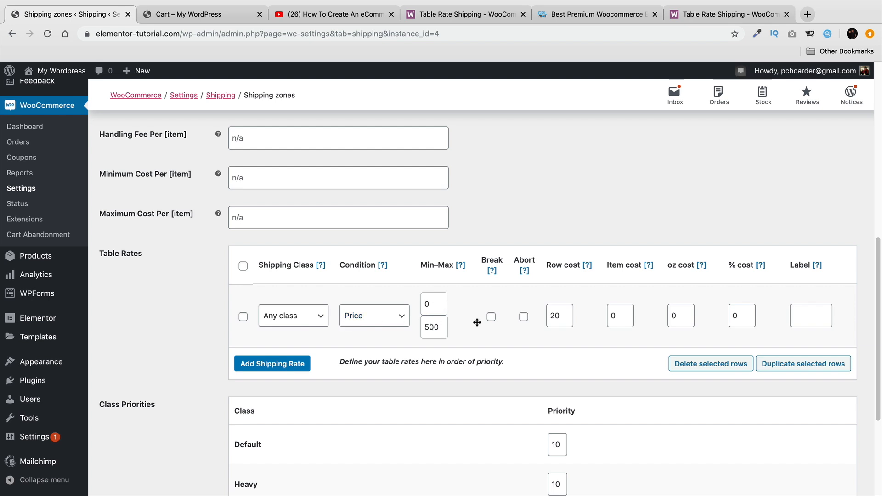
drag(556, 313, 545, 316)
click(211, 20)
click(49, 35)
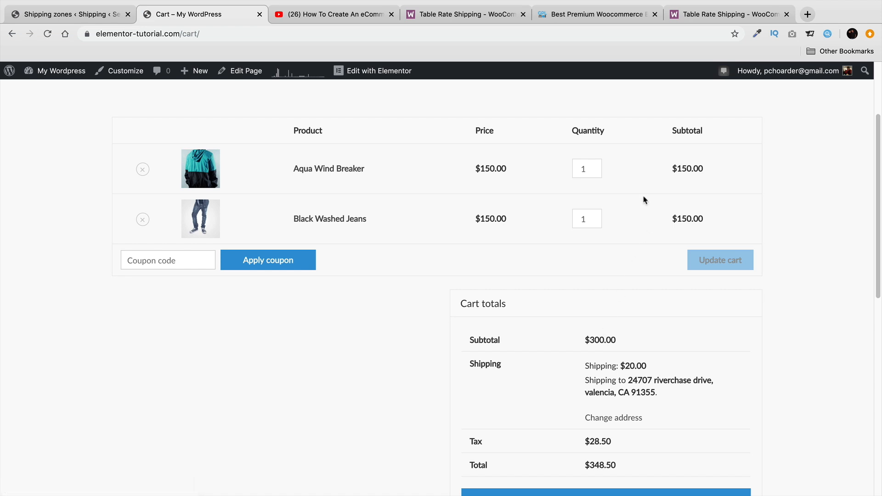
drag(651, 368, 575, 370)
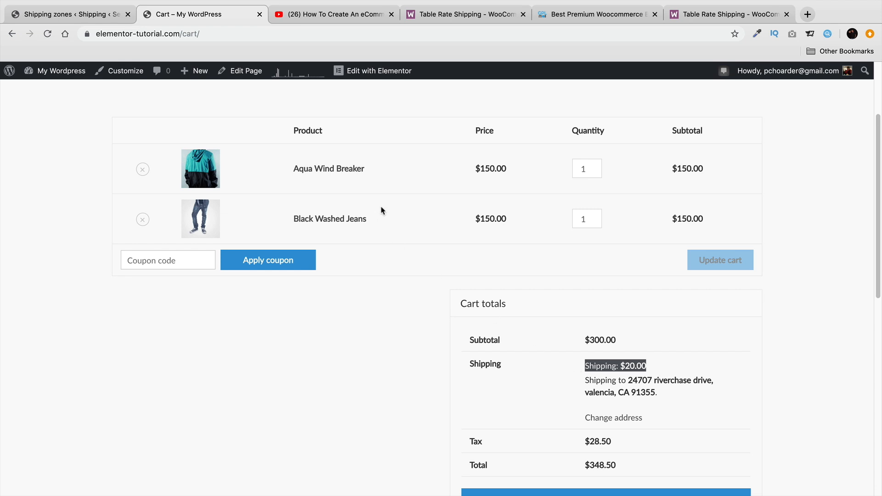
Clear the price rate's row cost, set its item cost to 20 instead, and save the changes
click(84, 18)
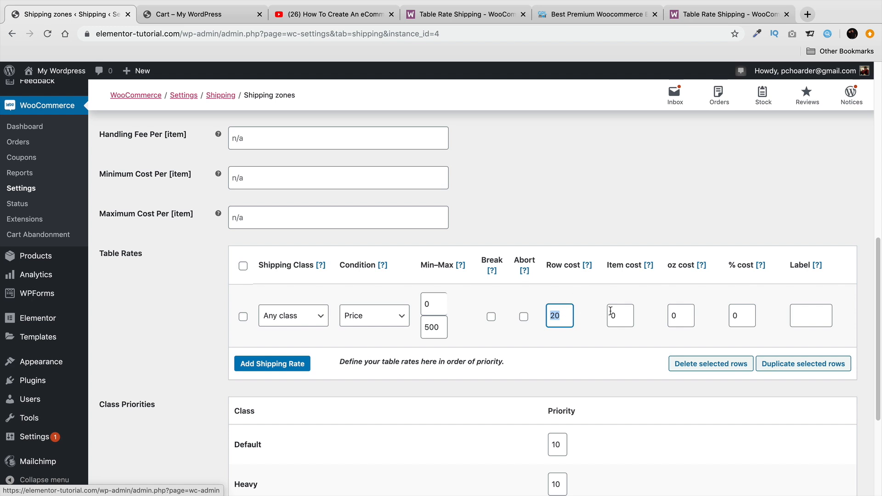
key(BackSpace)
key(Tab)
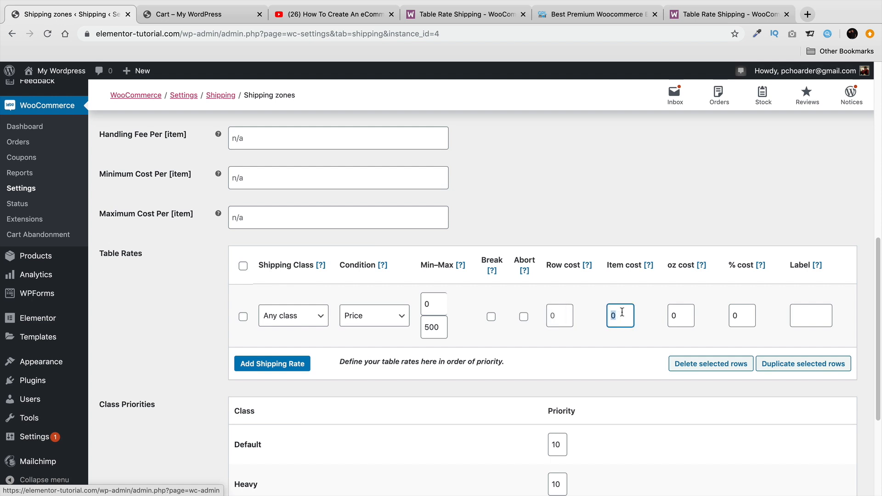
text(20)
scroll(232, 347, down, 5)
click(134, 437)
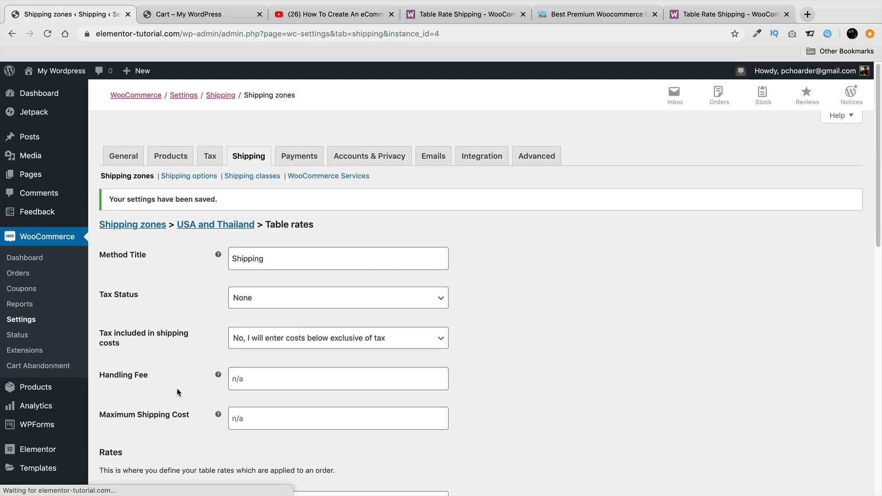
Review the saved item-cost rate and reload the cart to check the shipping charged per item
scroll(177, 386, down, 6)
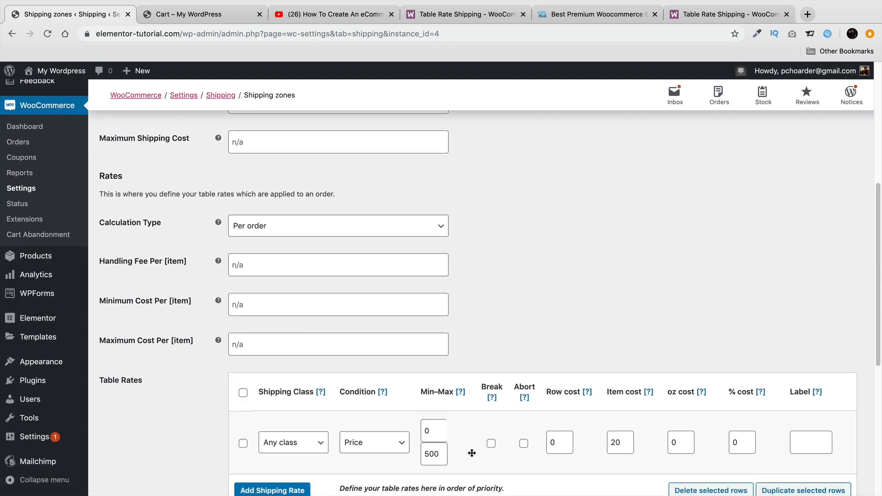
scroll(461, 426, down, 1)
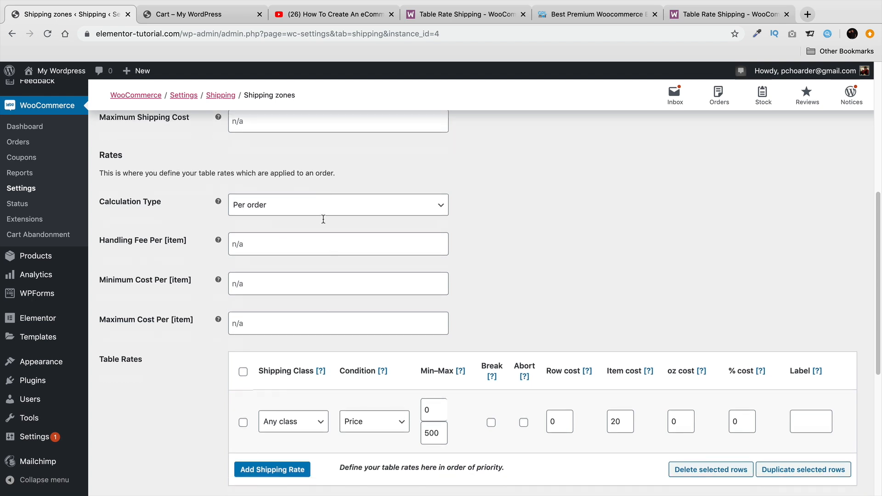
click(222, 20)
click(48, 34)
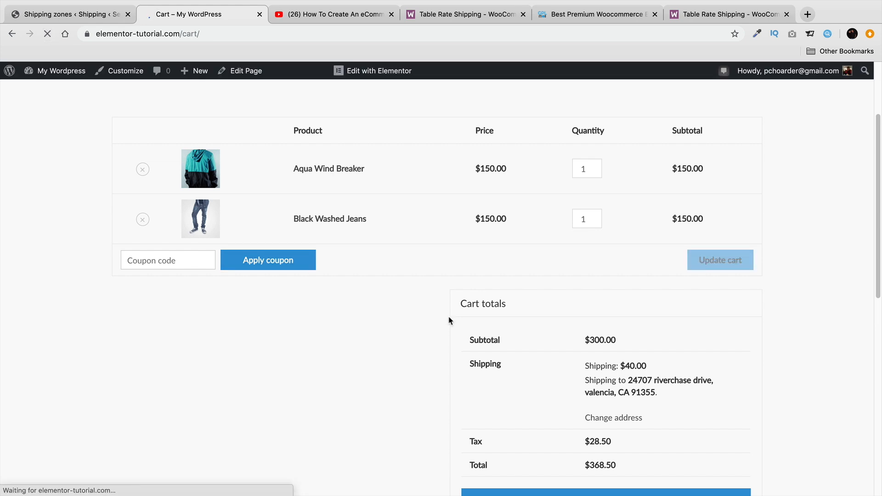
drag(647, 366, 585, 375)
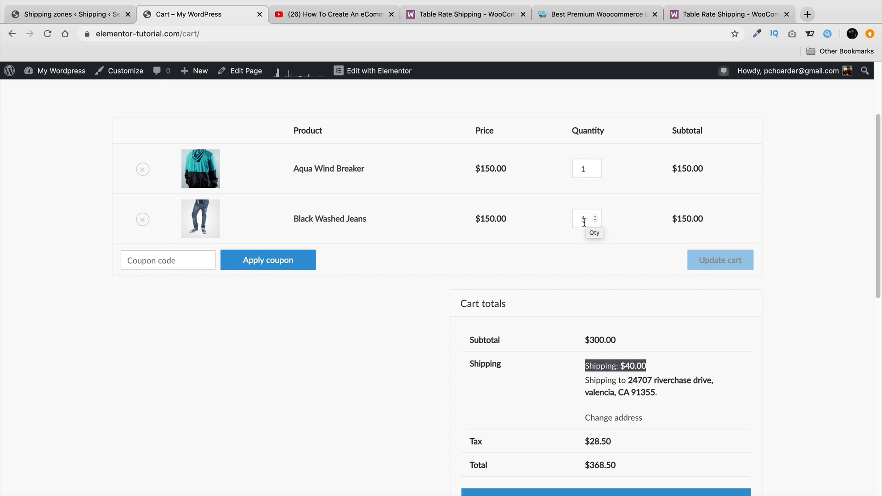
Update the Aqua Wind Breaker quantity in the cart to 2, followed by 3, and examine the subtotal and shipping line
click(595, 166)
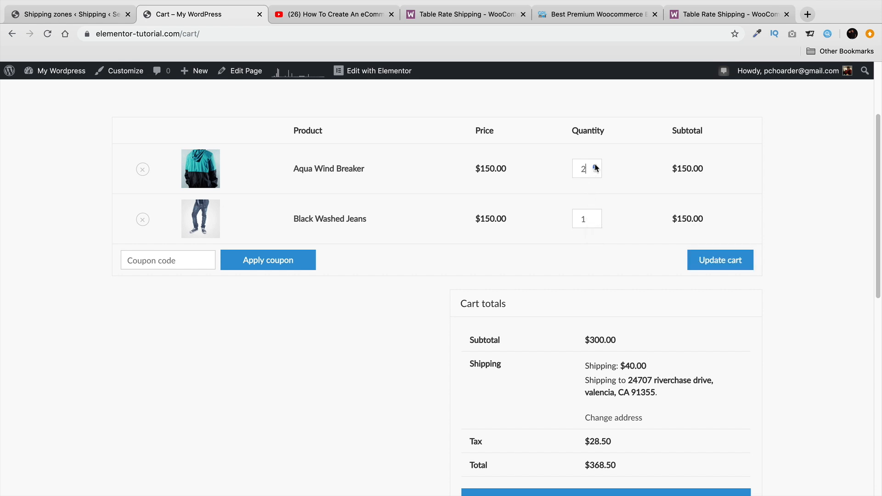
click(721, 261)
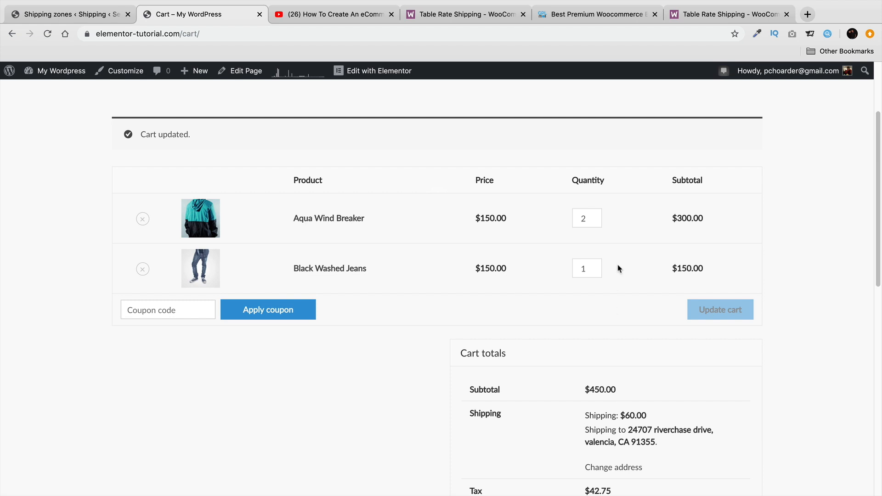
click(597, 216)
click(712, 311)
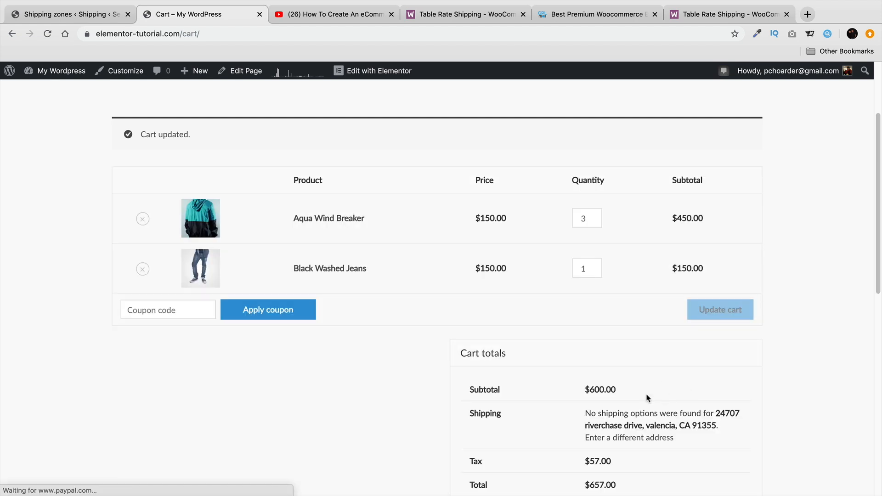
drag(696, 440, 586, 413)
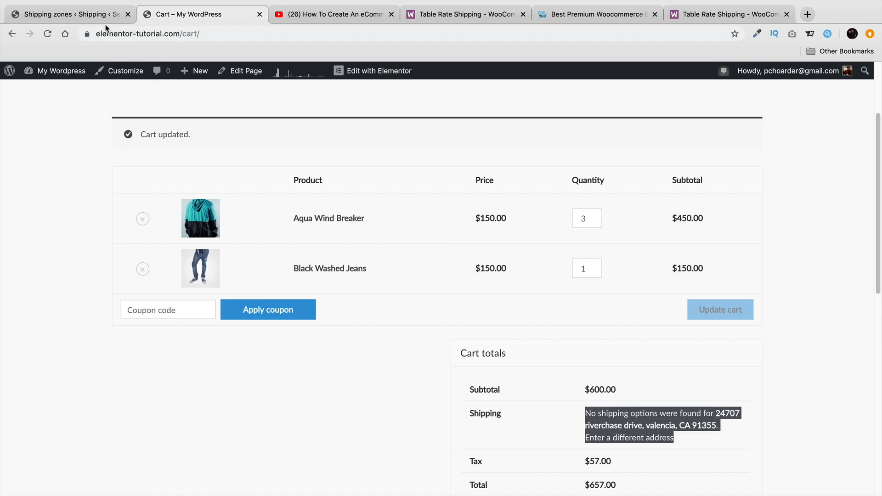
drag(633, 393, 570, 389)
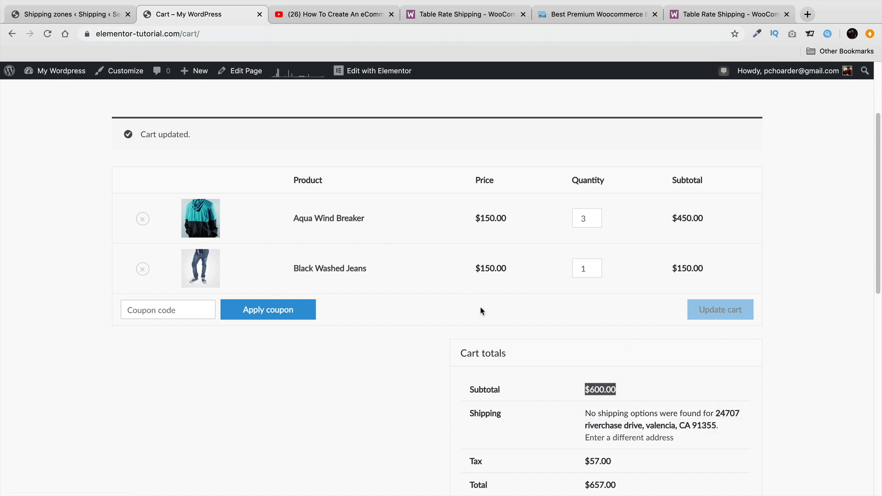
Add a second shipping rate to the table rates with the Price condition, a minimum of 500.01 and a maximum of 1000
click(85, 21)
scroll(248, 263, down, 3)
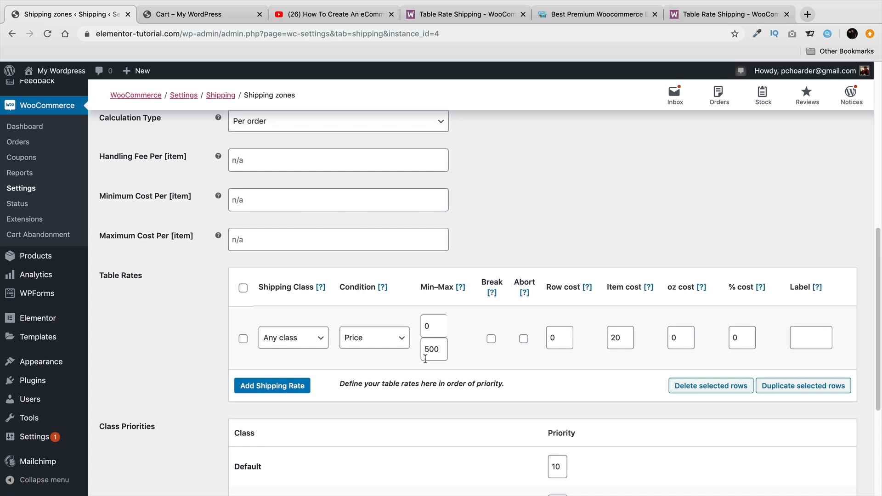
click(298, 388)
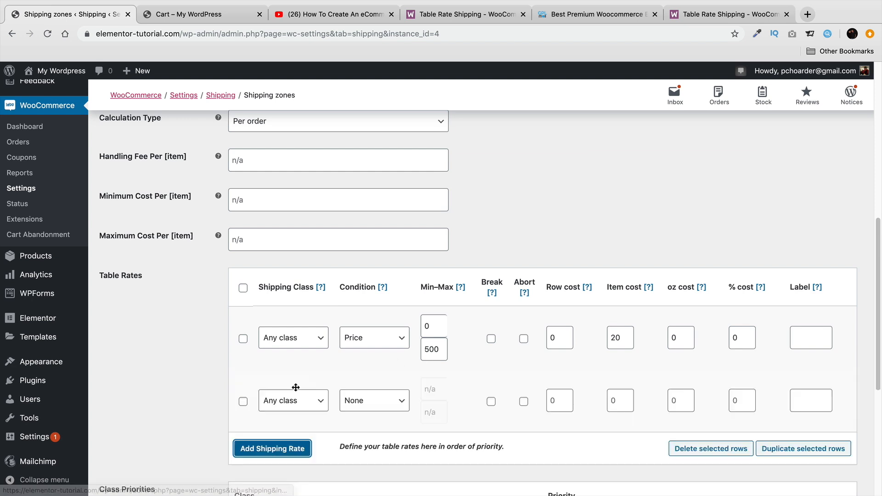
click(374, 400)
click(379, 414)
click(441, 385)
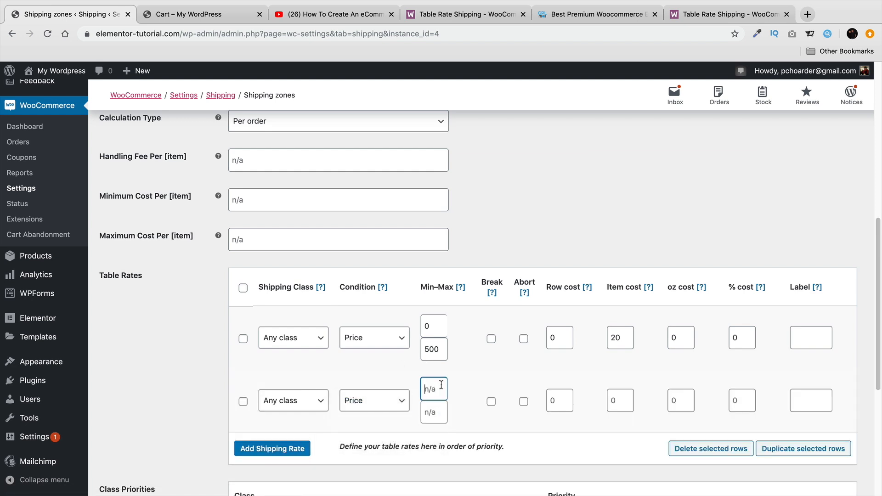
text(50)
text(0.01)
key(Tab)
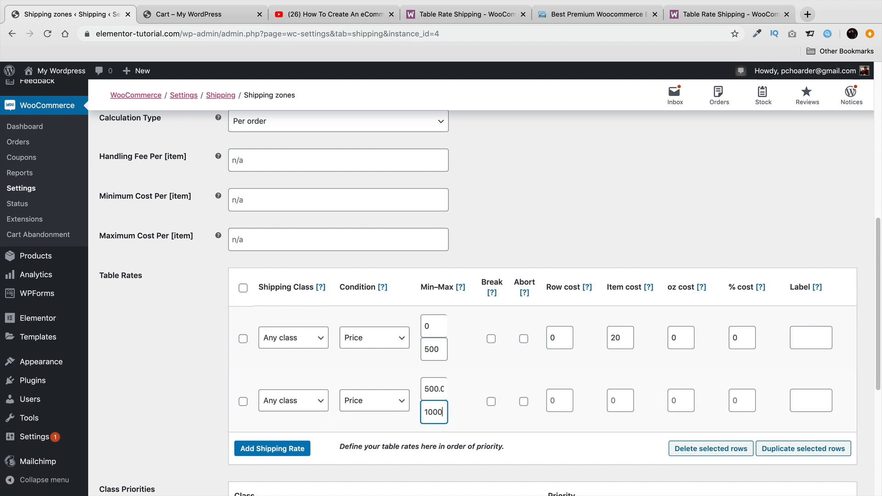
scroll(444, 385, down, 1)
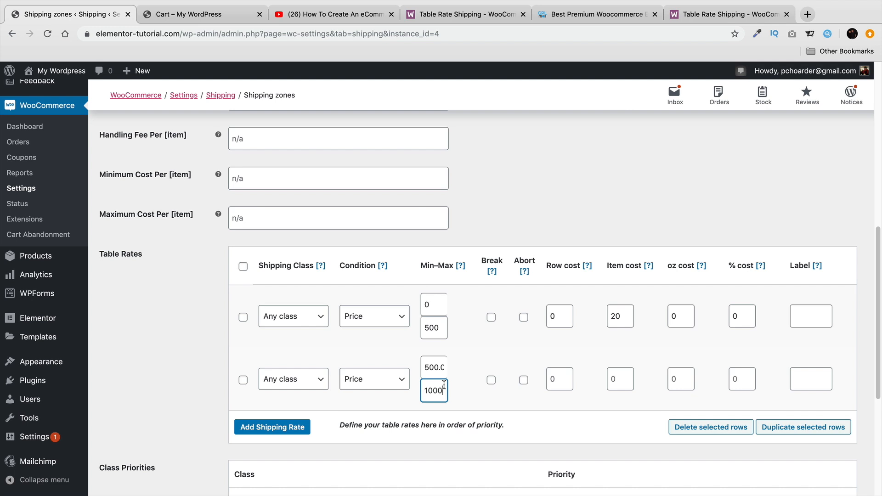
Save the table rates with the added second price rate and reload the cart to check its shipping line
scroll(444, 385, down, 8)
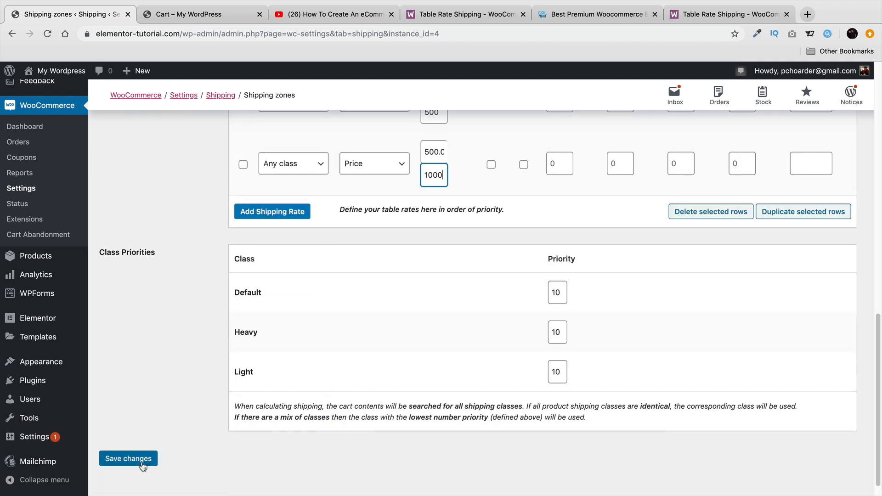
click(123, 461)
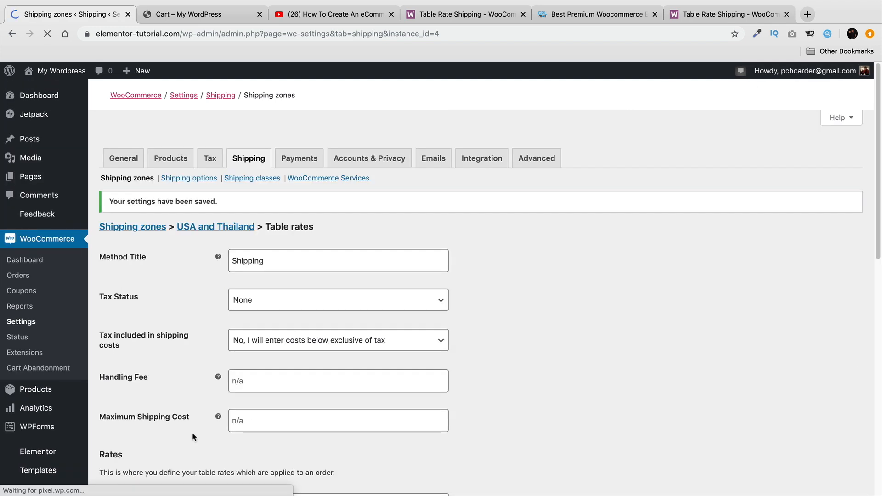
click(188, 15)
click(47, 34)
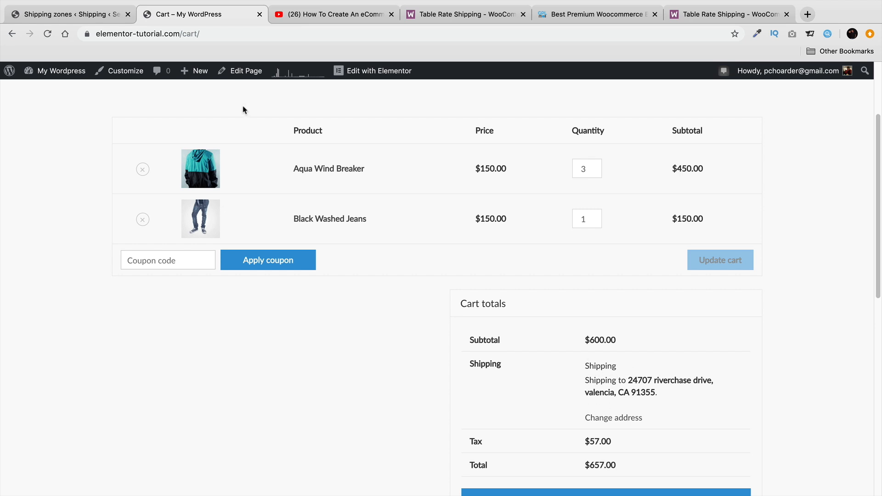
Set the % cost of the second price rate (500.01 to 1000) to 10 and save the changes
click(90, 18)
scroll(248, 280, down, 7)
scroll(248, 277, down, 2)
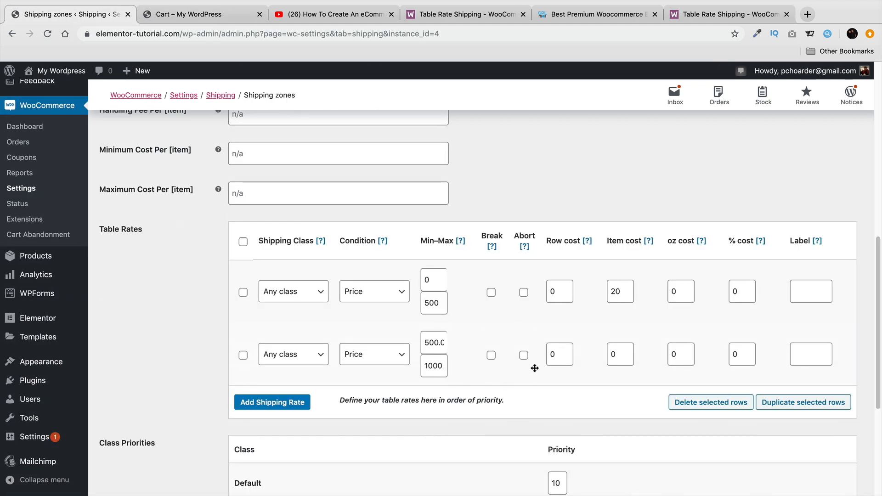
click(553, 354)
drag(736, 355, 723, 354)
text(10)
drag(742, 355, 726, 354)
scroll(215, 350, down, 5)
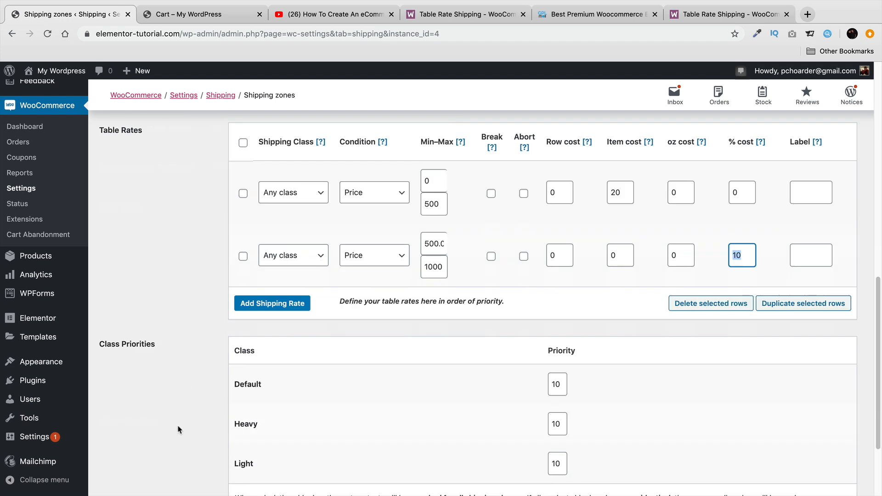
click(147, 454)
Reload the cart and compare its shipping charge and subtotal with the saved percentage-based rate
click(188, 14)
click(47, 34)
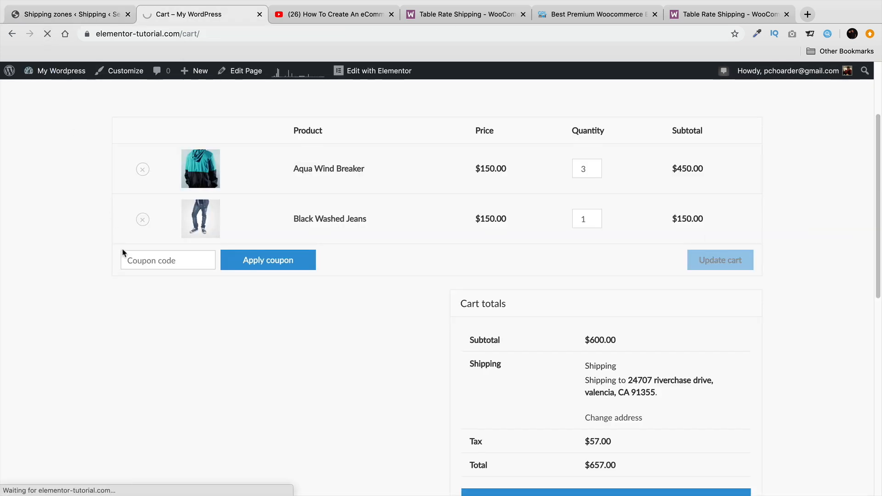
drag(646, 366, 584, 366)
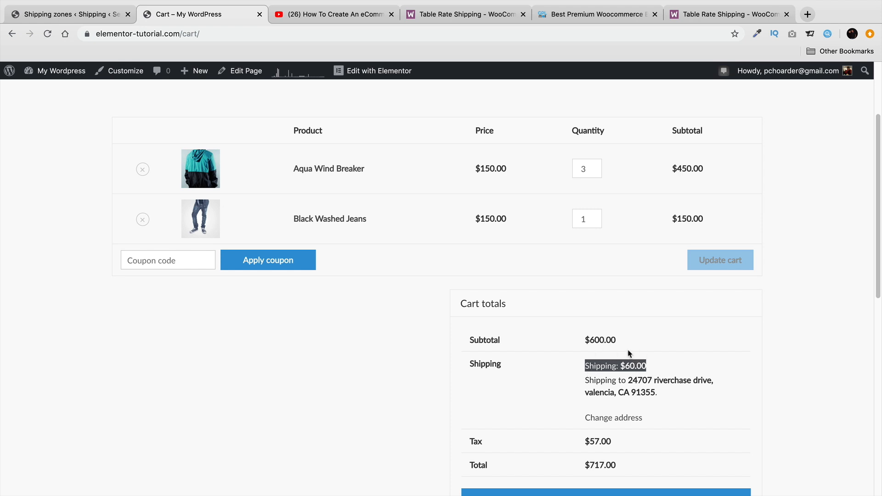
drag(616, 340, 583, 341)
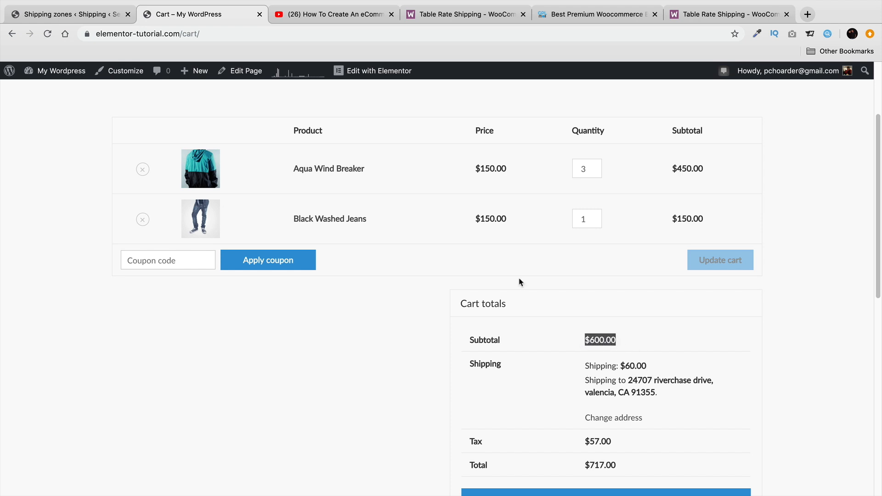
click(121, 18)
scroll(299, 372, down, 10)
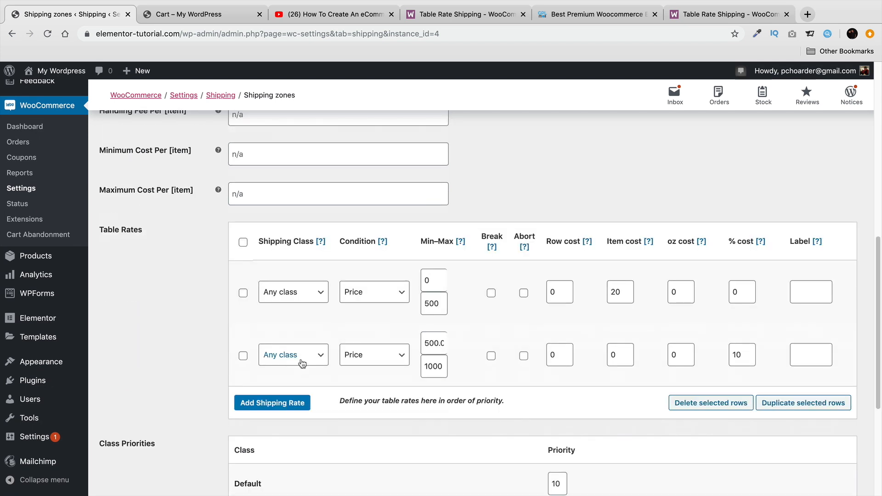
click(208, 14)
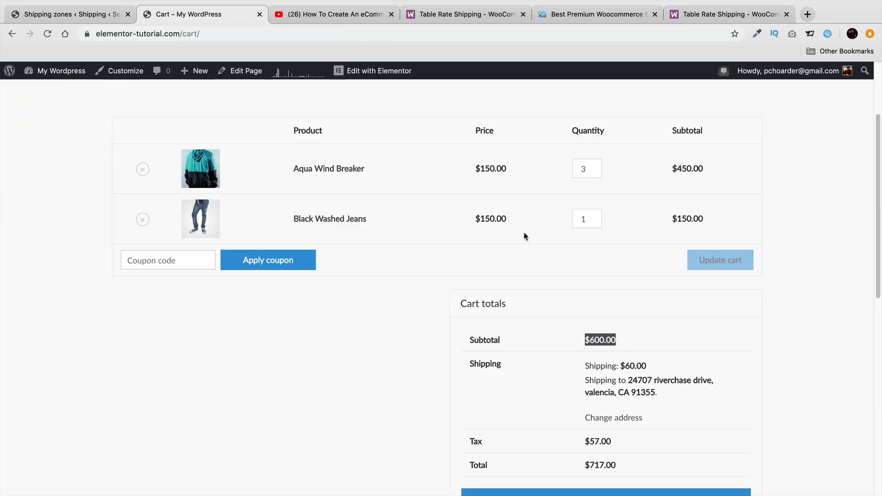
click(98, 15)
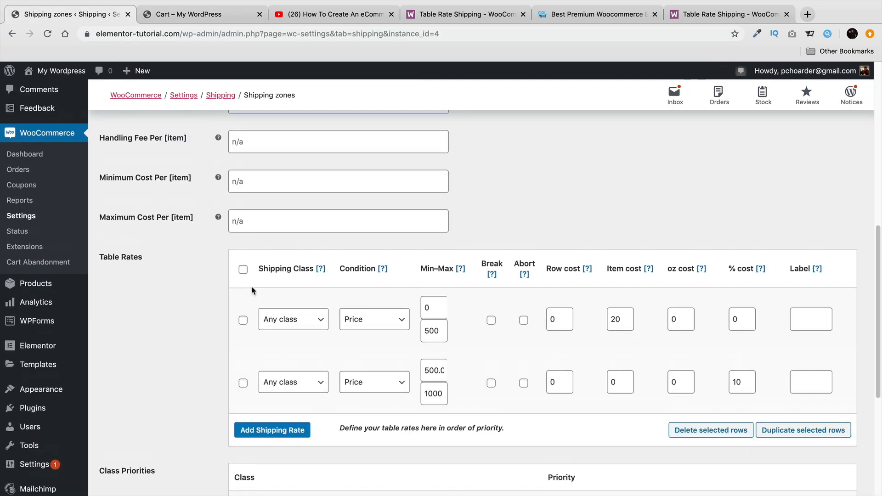
Change the calculation type to "Calculated rates per line item" and save the changes
scroll(249, 284, up, 2)
click(289, 149)
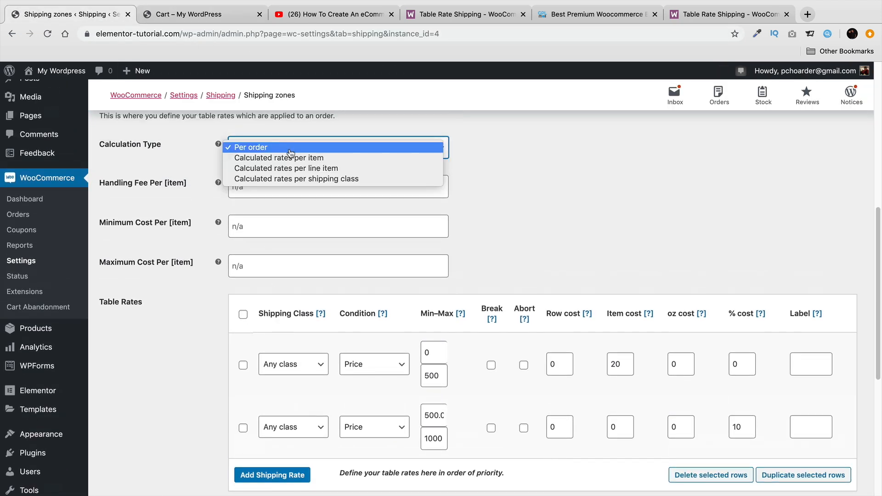
click(299, 171)
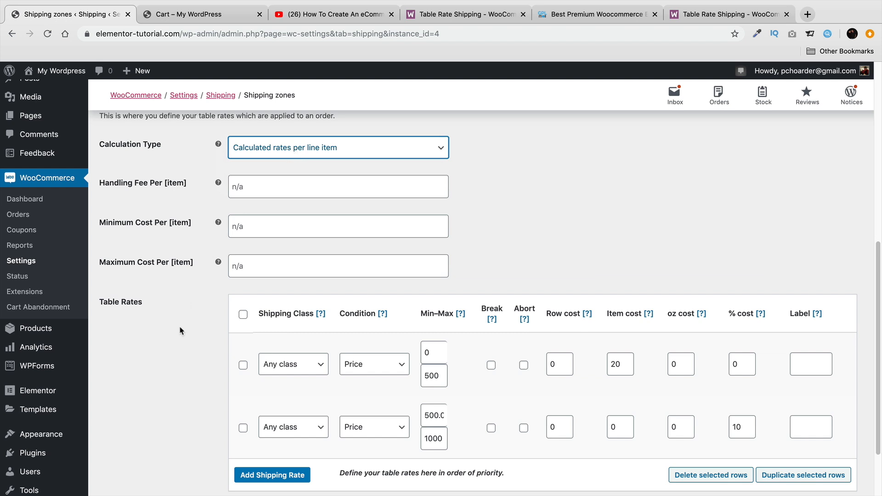
scroll(182, 331, down, 4)
click(149, 442)
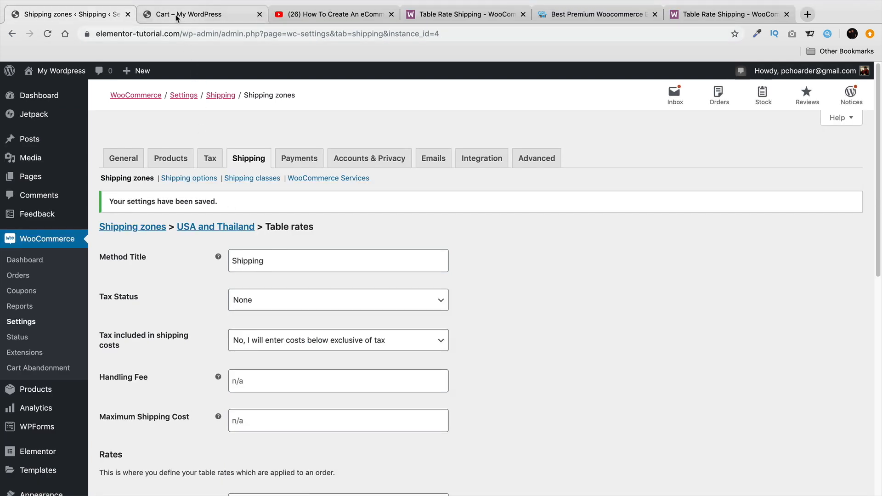
Clear the second price rate's % cost, set its item cost to 30 instead, and save the changes
scroll(208, 238, down, 7)
scroll(208, 239, down, 2)
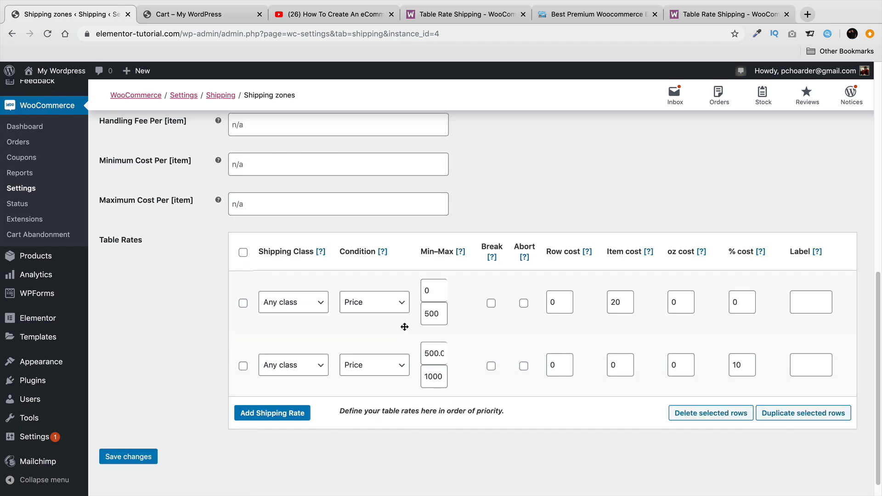
click(743, 364)
click(625, 369)
click(559, 365)
click(630, 366)
text(30)
click(128, 457)
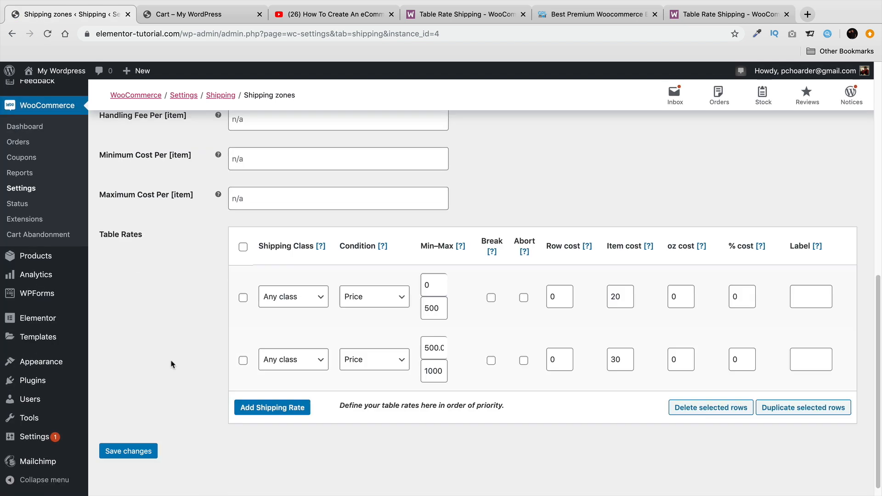
Reload the cart to check the shipping charge and compare it with the first rate's price range, item cost and calculation type
click(193, 22)
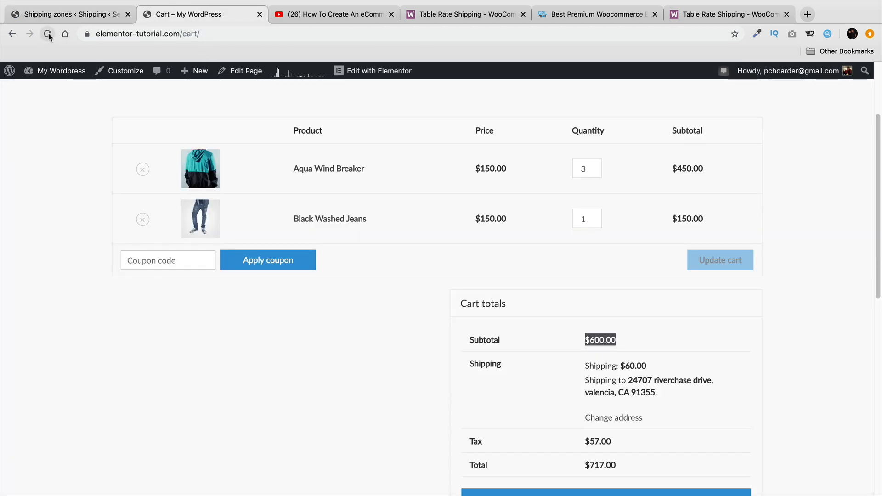
click(48, 35)
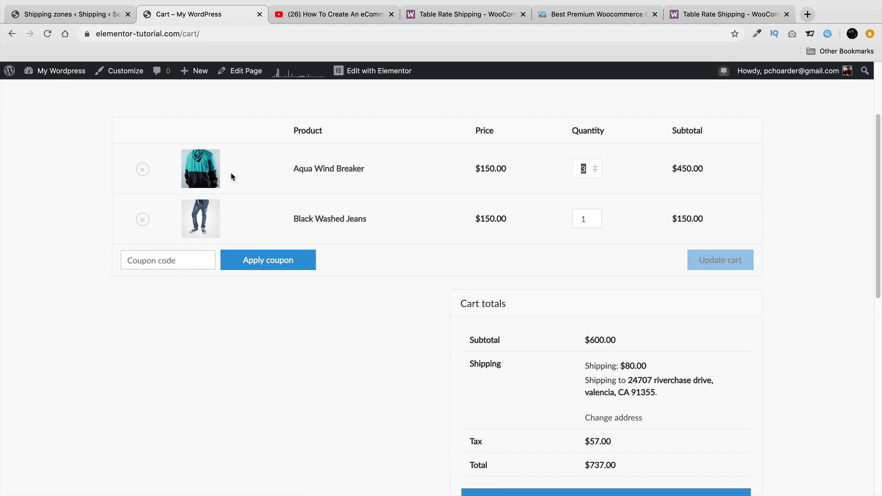
click(92, 15)
click(168, 259)
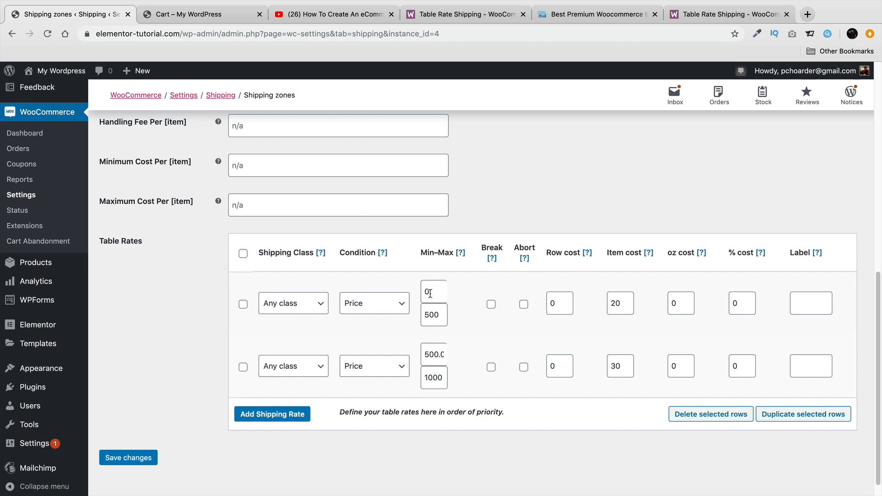
double_click(626, 303)
drag(431, 292, 424, 290)
double_click(618, 308)
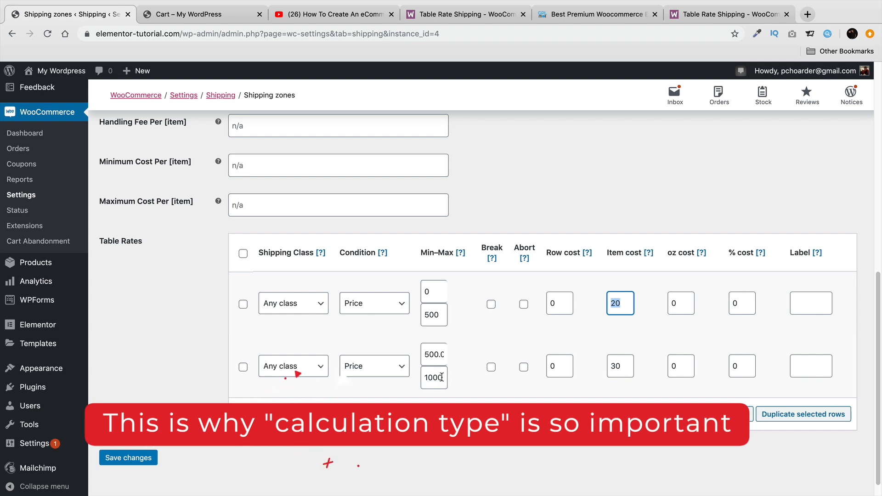
scroll(441, 374, up, 2)
scroll(441, 375, up, 1)
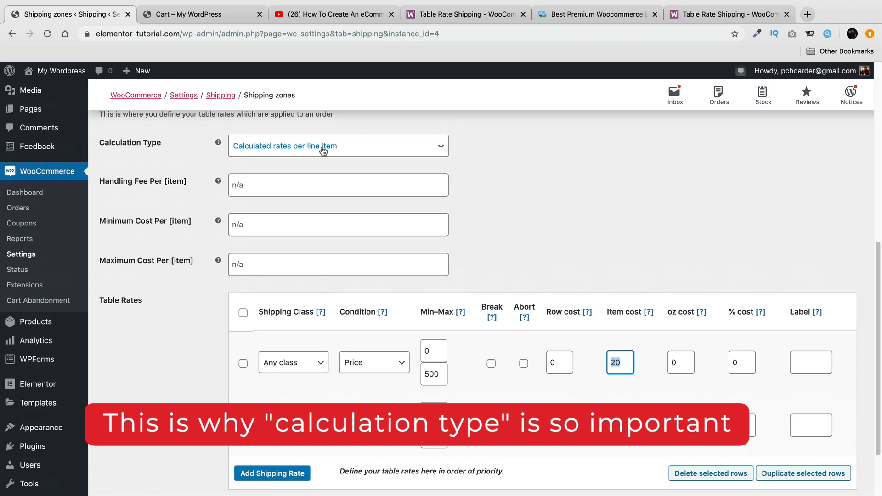
scroll(452, 227, down, 2)
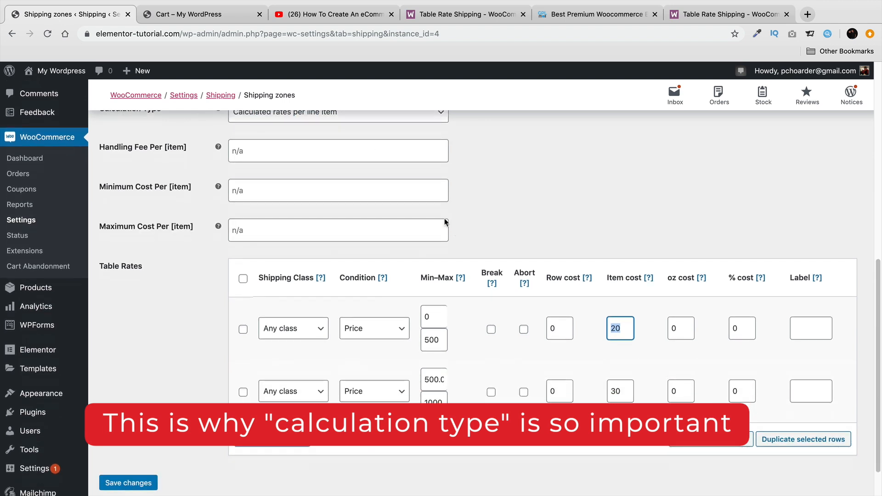
Clear the first price rate's item cost and set its row cost to 20
scroll(460, 255, down, 1)
key(BackSpace)
drag(557, 310, 539, 312)
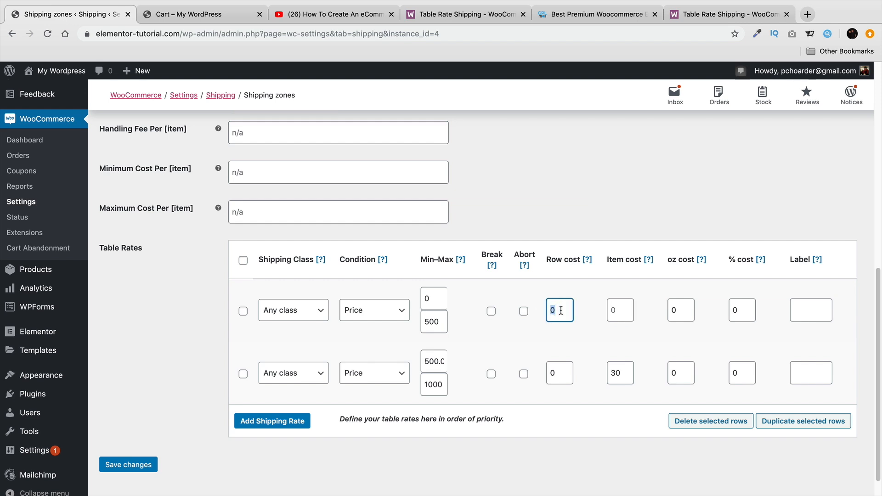
text(20)
Clear the second price rate's item cost, set its row cost to 30, and save the changes
click(624, 378)
key(BackSpace)
click(554, 372)
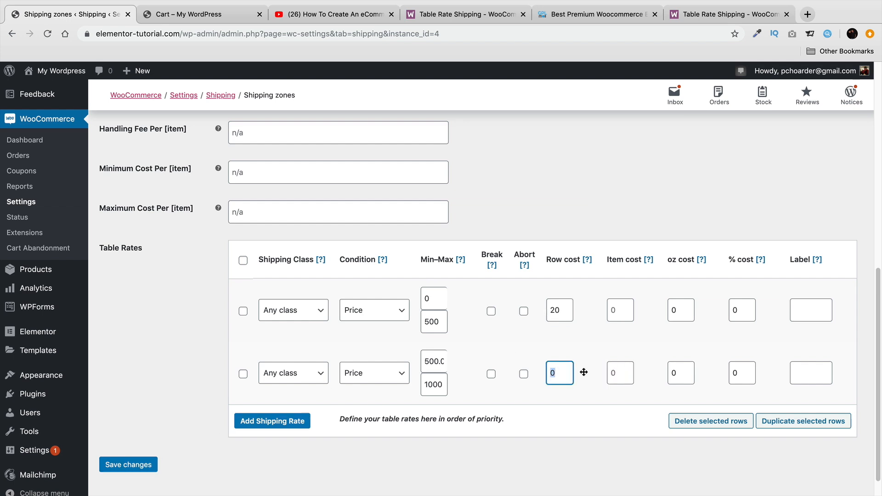
text(3)
click(128, 465)
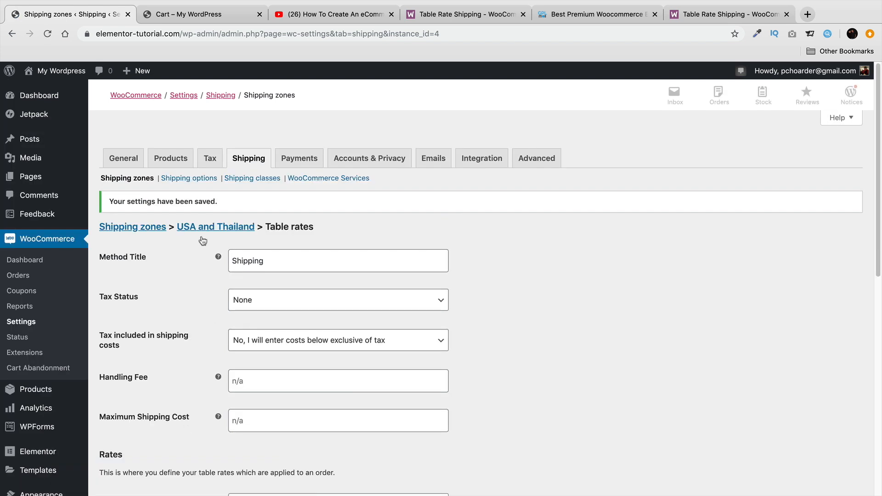
Reload the cart to check the shipping charge and review the first rate's saved row cost
click(188, 14)
click(48, 34)
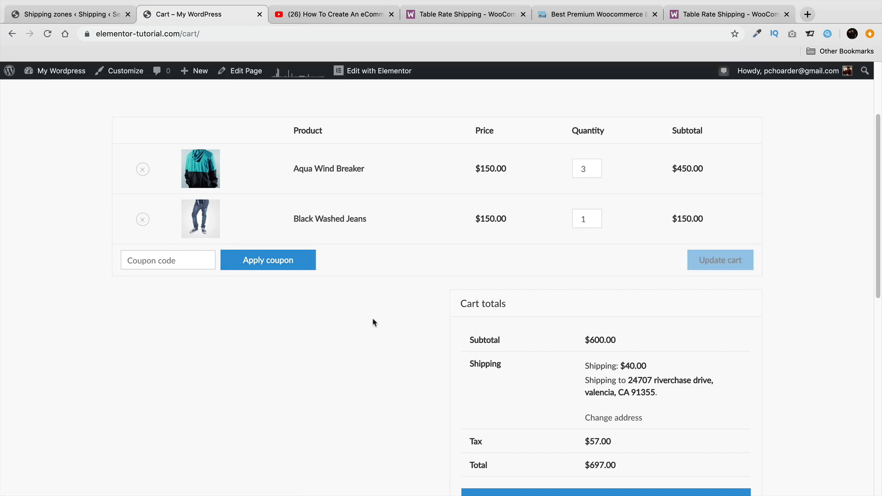
click(95, 18)
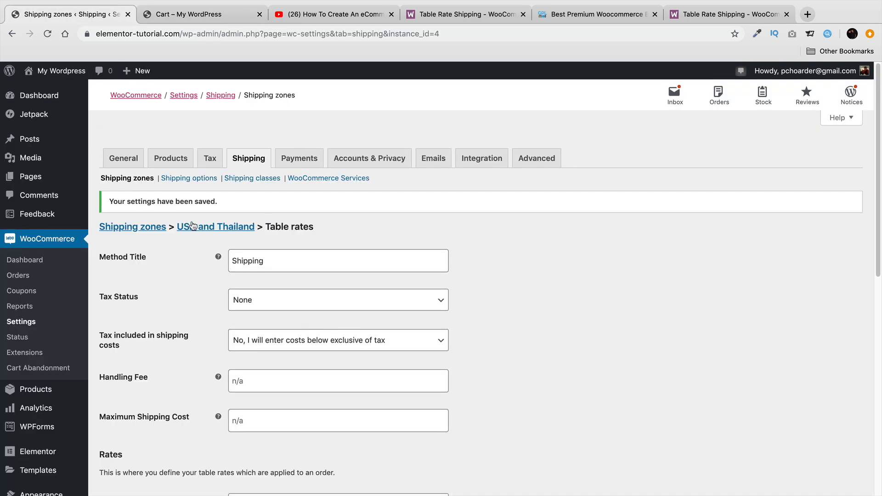
scroll(194, 228, down, 10)
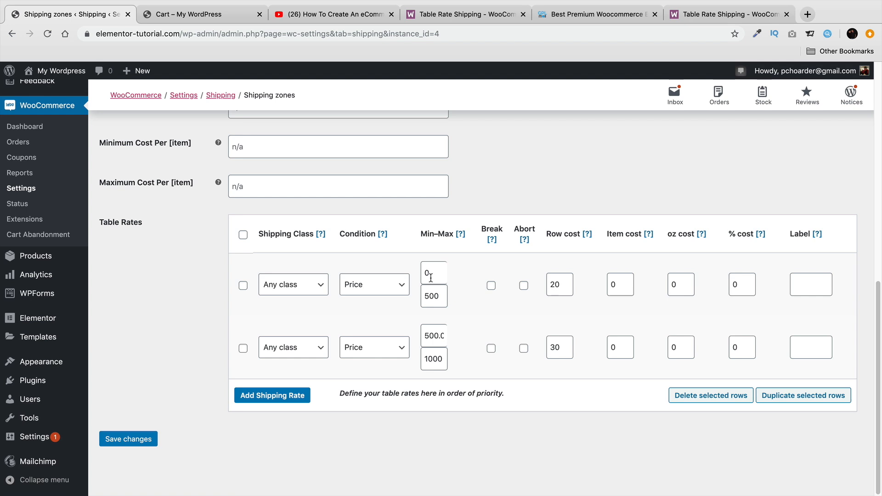
drag(561, 285, 544, 293)
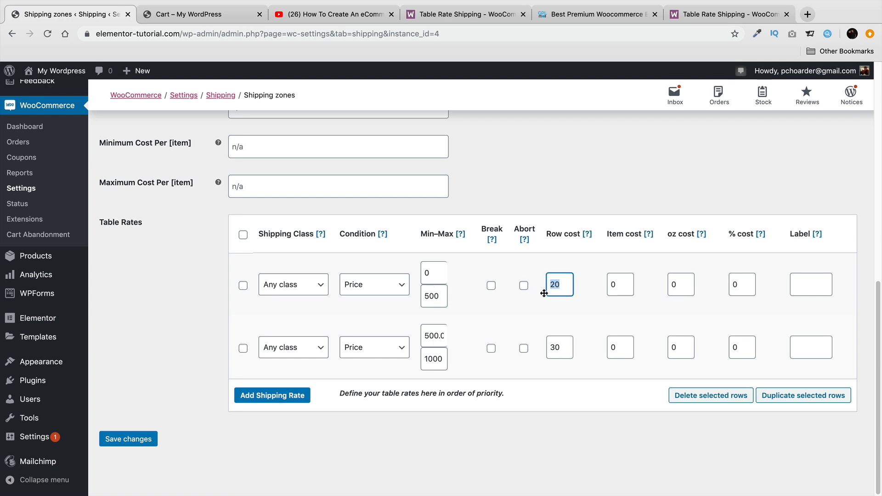
Examine the Aqua Wind Breaker and Black Washed Jeans lines in the cart as separate line items
click(198, 14)
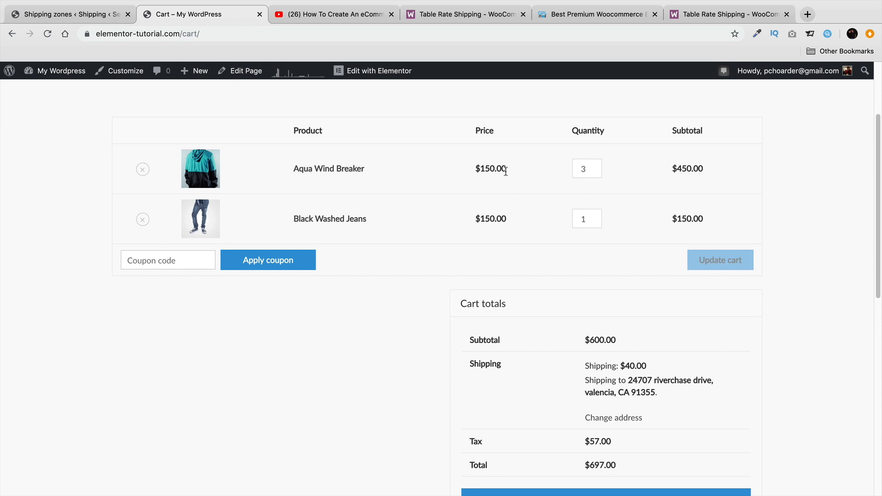
drag(715, 171, 277, 175)
drag(696, 227, 290, 216)
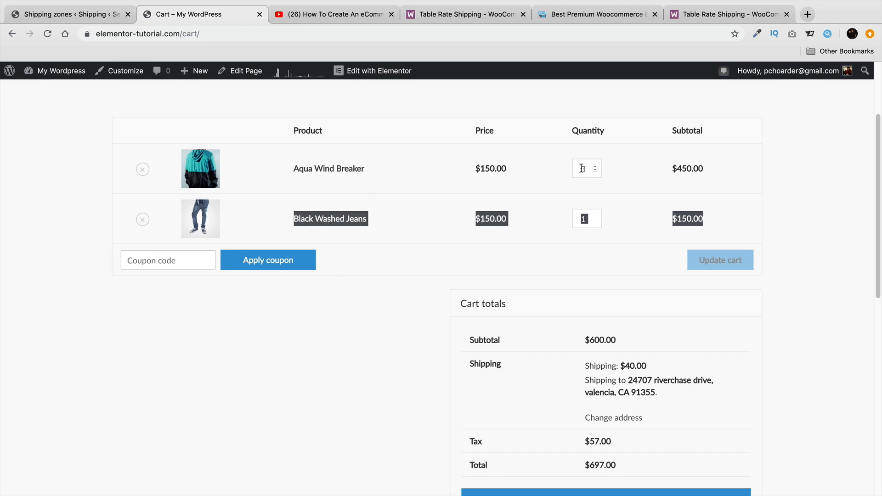
click(686, 144)
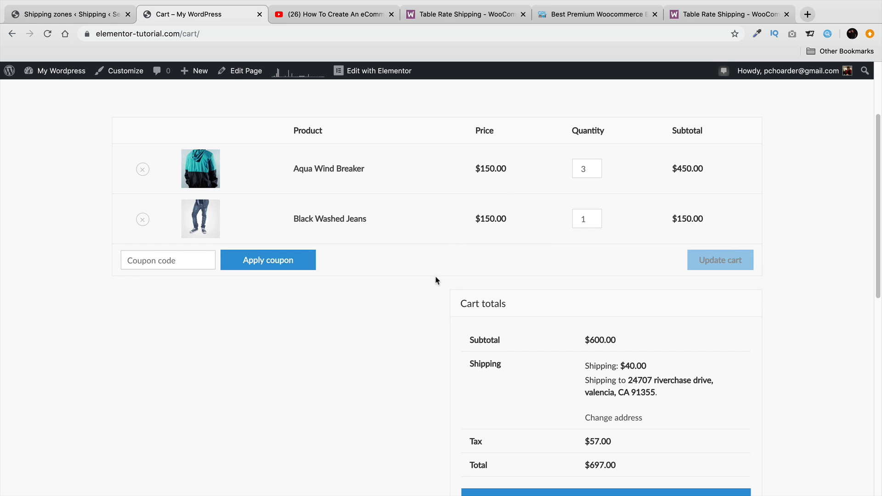
Add the women's Basic Blue Jeans from the store to the cart
scroll(436, 280, up, 3)
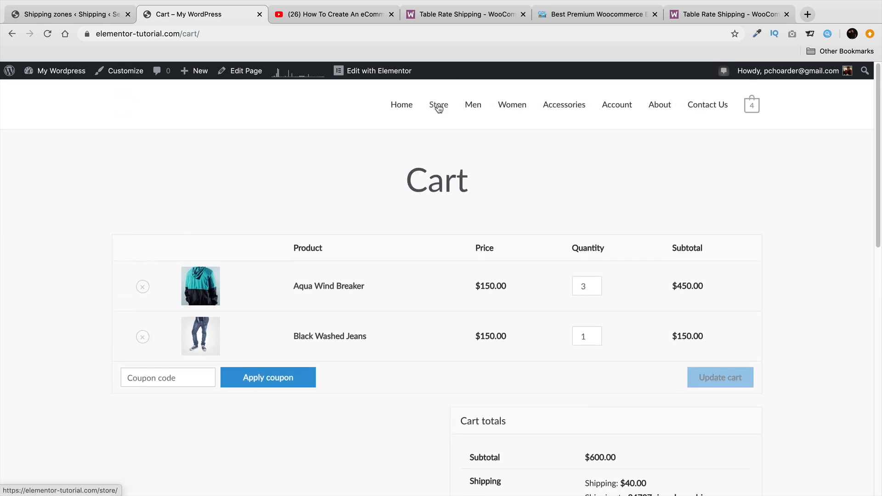
click(438, 107)
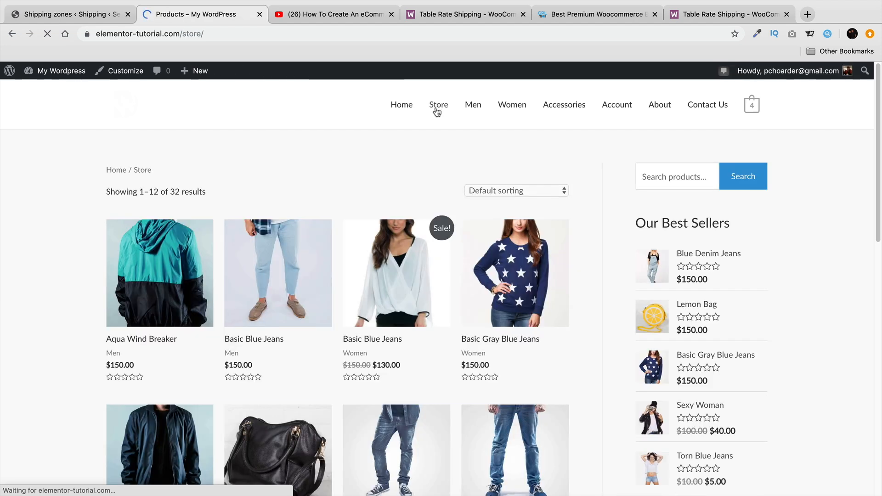
click(403, 270)
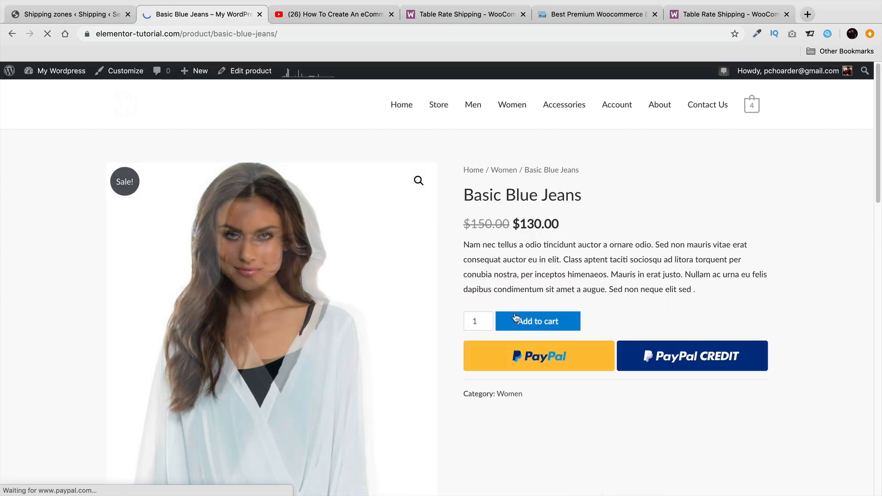
click(505, 319)
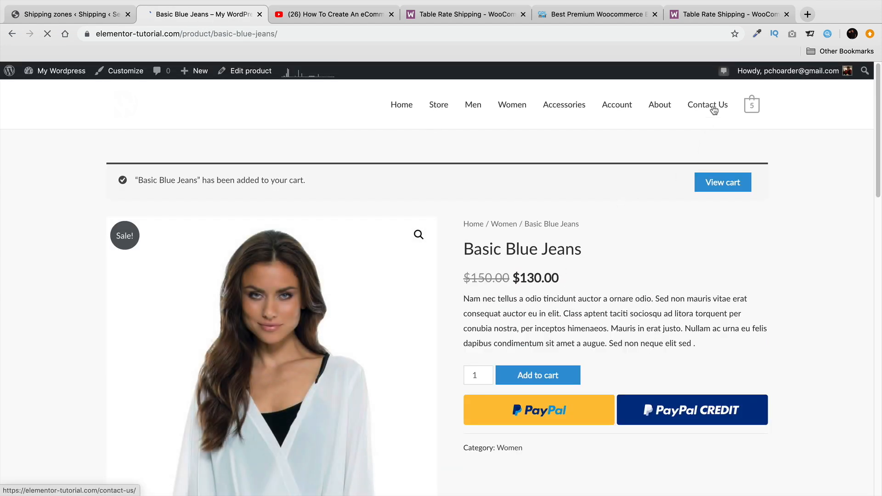
View the cart and check the shipping charge for its three line items
mouse_move(754, 108)
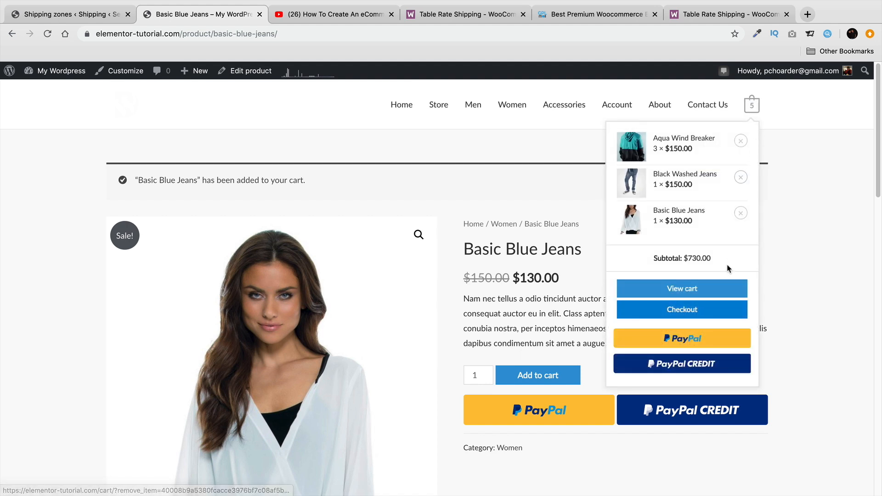
click(710, 288)
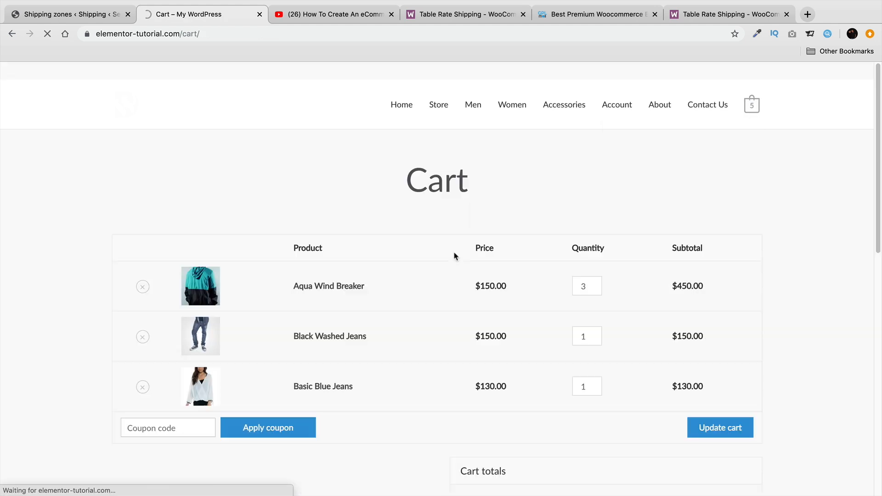
scroll(400, 252, down, 2)
scroll(398, 265, down, 2)
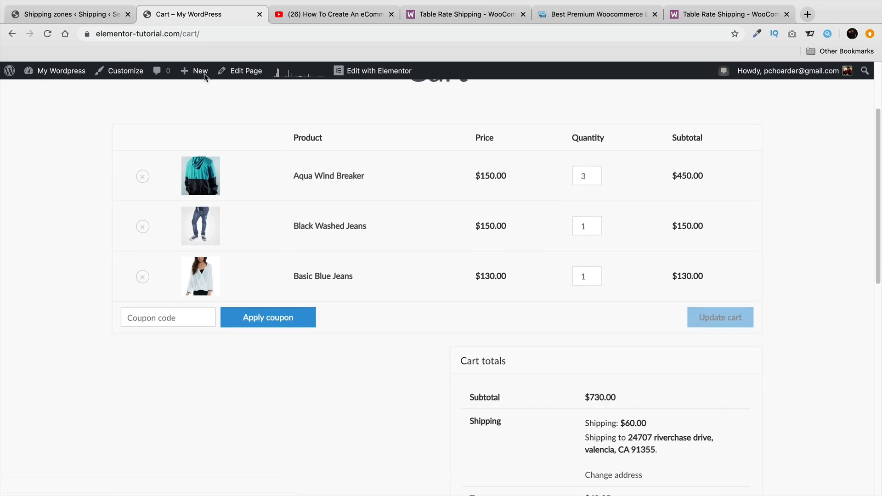
Compare the first rate's price range and row cost with the Aqua Wind Breaker line in the cart
click(87, 18)
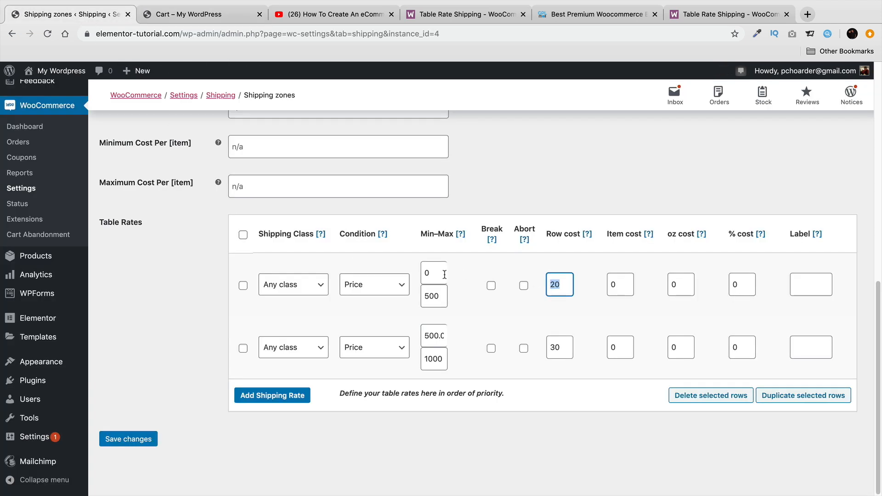
click(430, 274)
key(Tab)
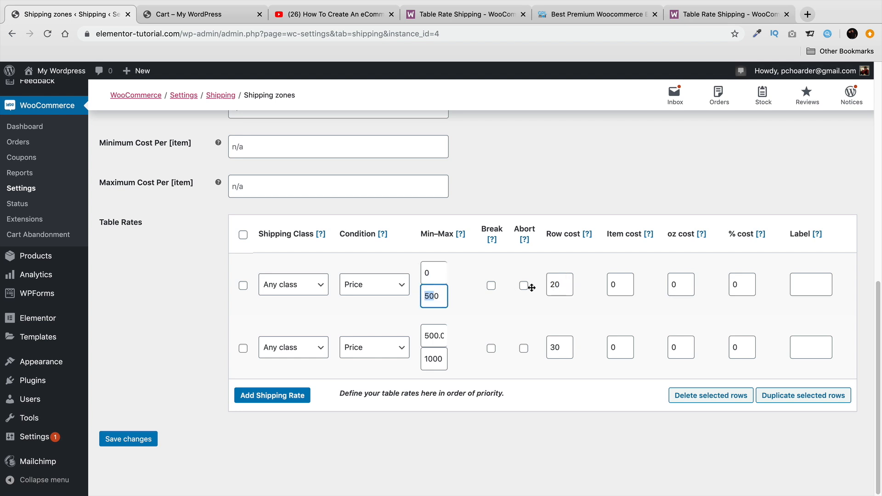
drag(563, 282, 546, 280)
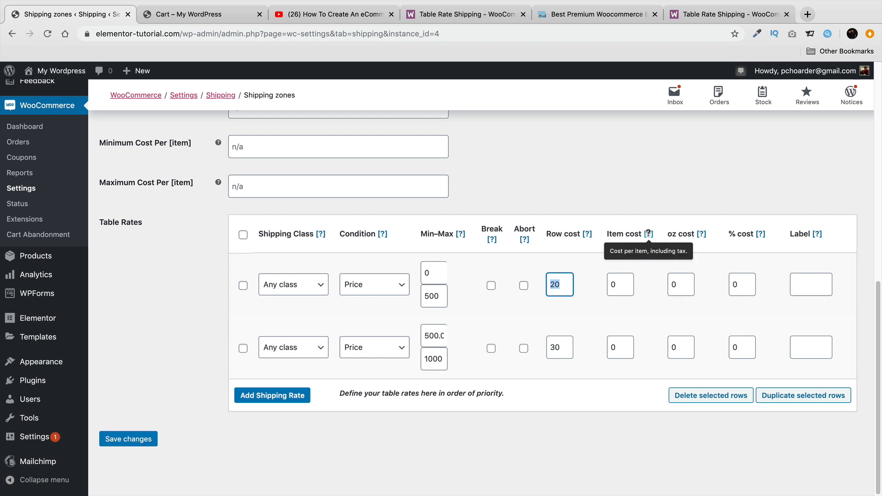
click(221, 20)
drag(691, 160, 583, 154)
click(363, 157)
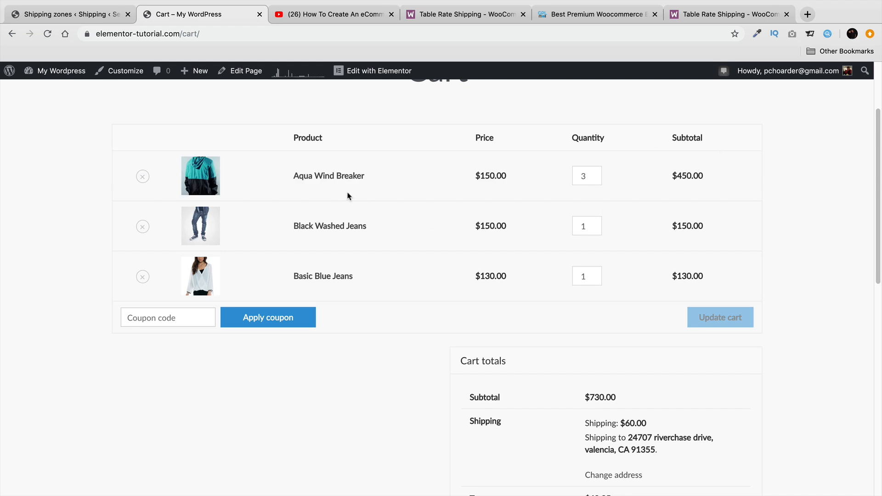
Set the table rates' calculation type to Calculated rates per item and save the changes
click(100, 16)
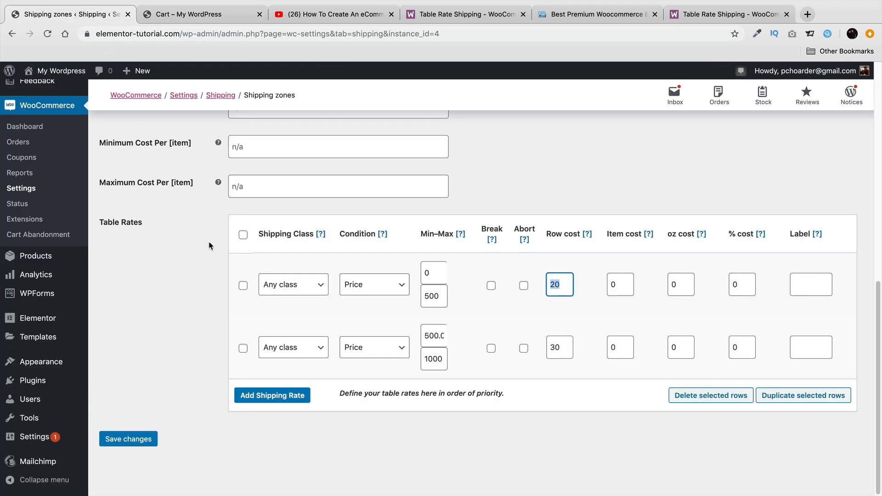
scroll(221, 258, up, 2)
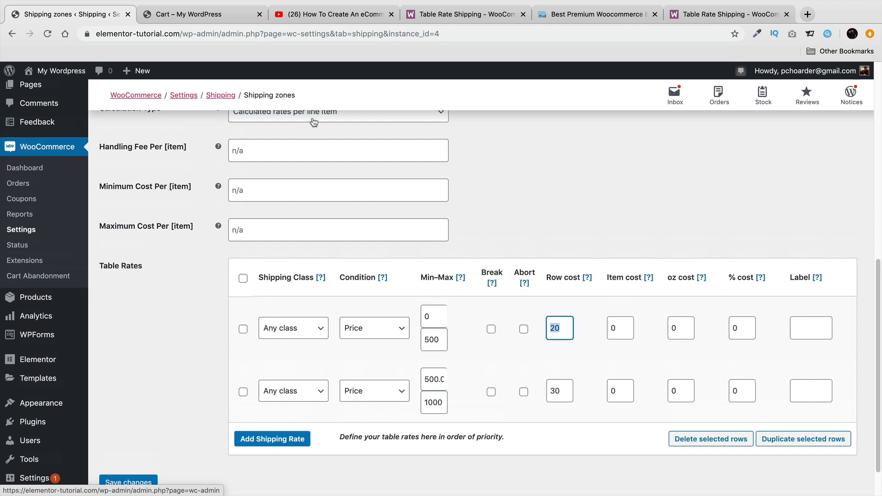
click(311, 123)
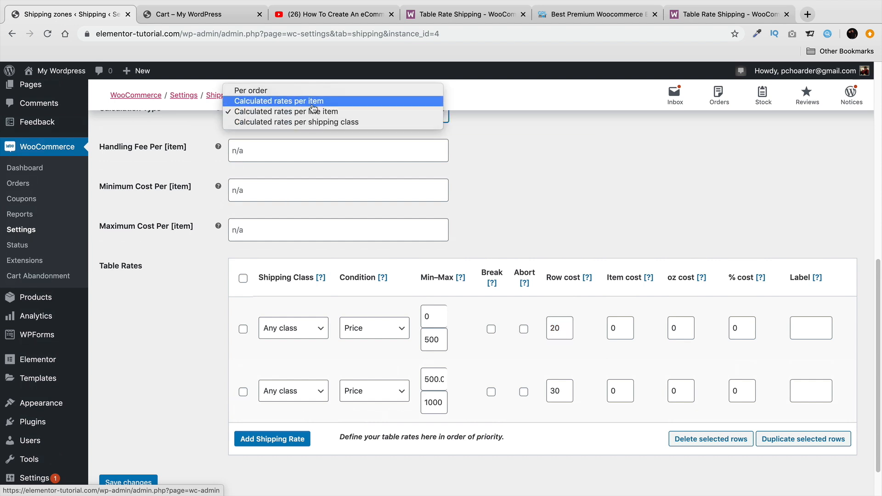
click(312, 103)
scroll(217, 240, down, 1)
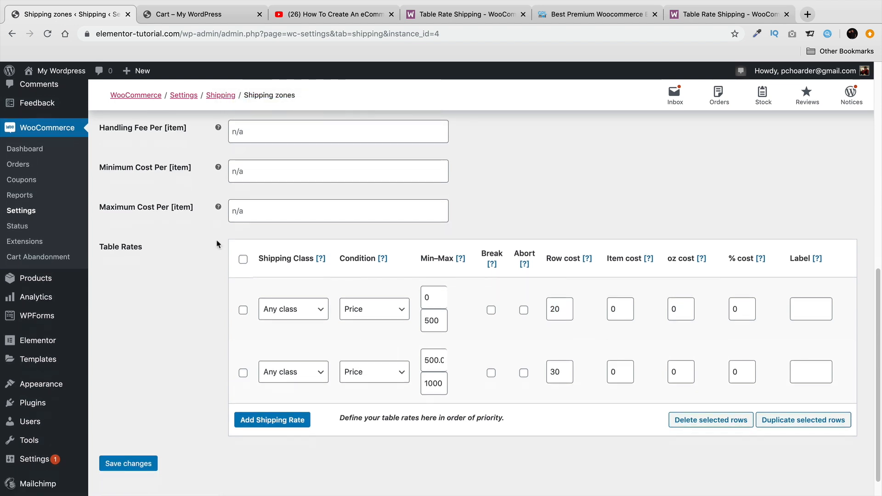
scroll(238, 248, up, 8)
click(289, 258)
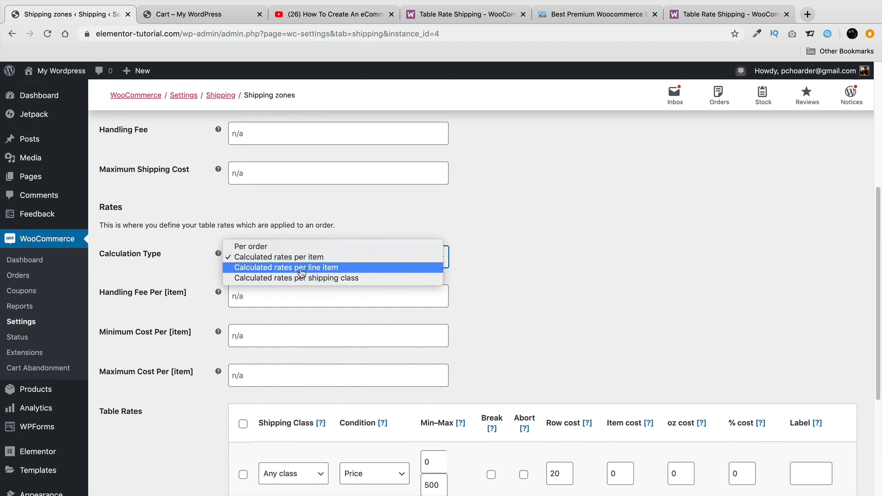
click(301, 257)
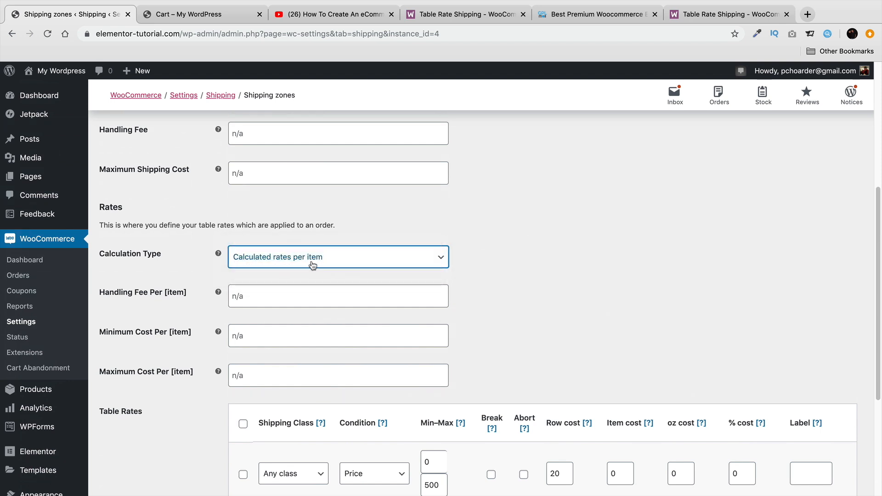
scroll(310, 265, down, 9)
click(132, 441)
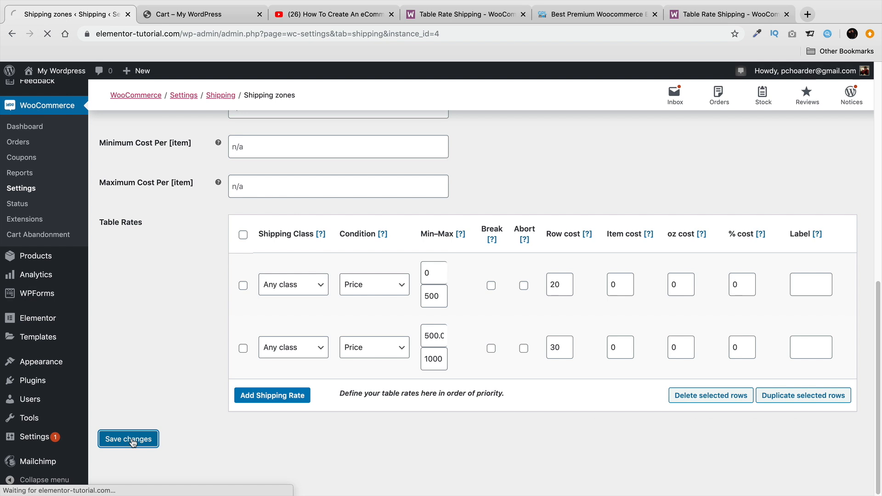
Review the saved table rates and reload the cart to check the shipping charge calculated per item
scroll(135, 430, down, 10)
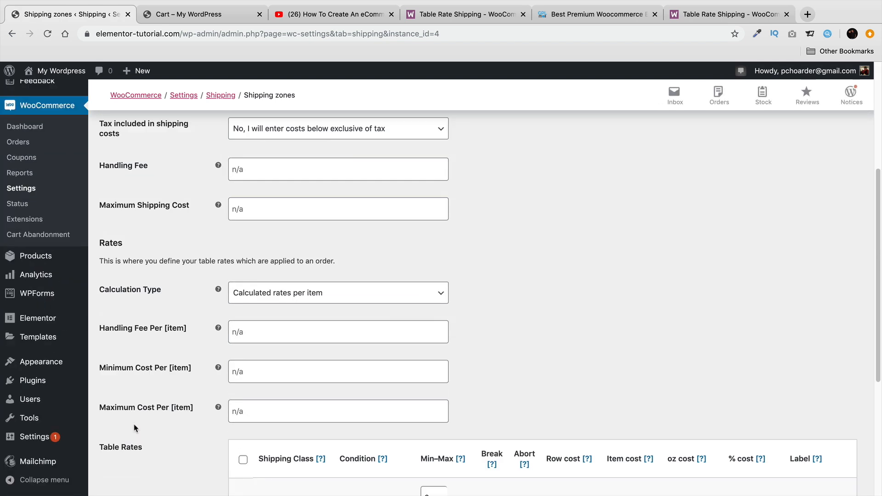
scroll(136, 428, down, 10)
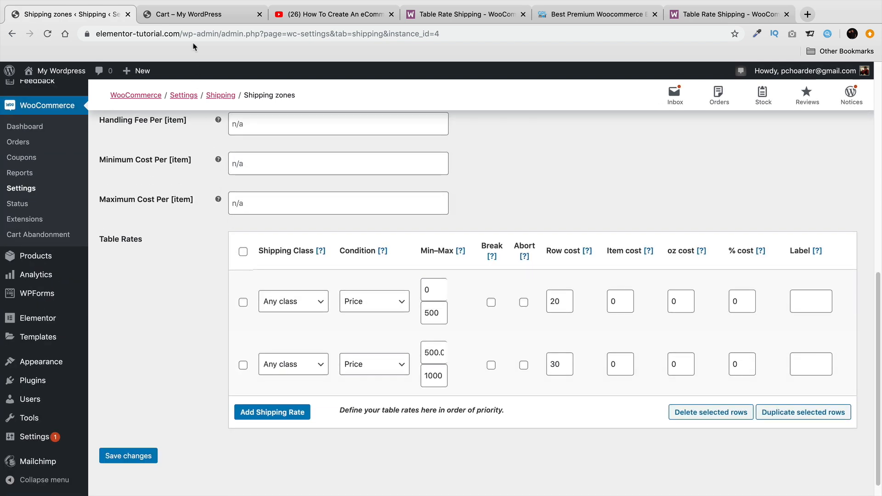
click(193, 14)
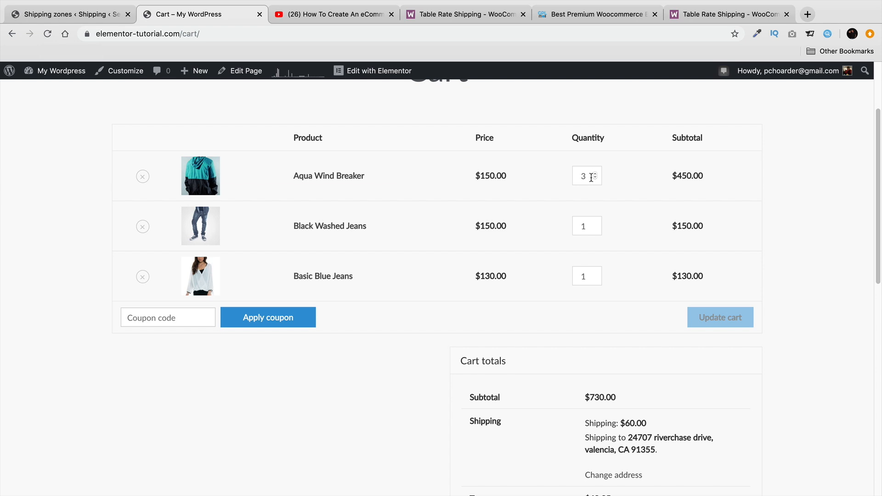
click(47, 33)
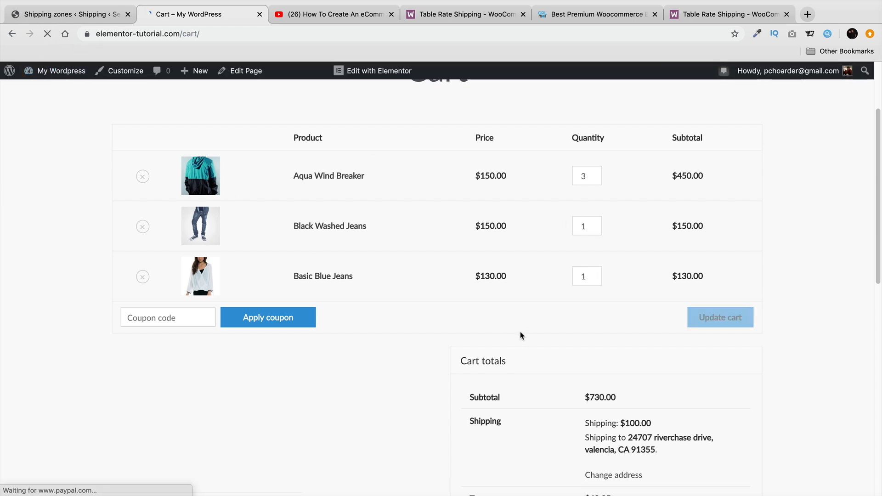
double_click(636, 423)
drag(618, 421, 585, 418)
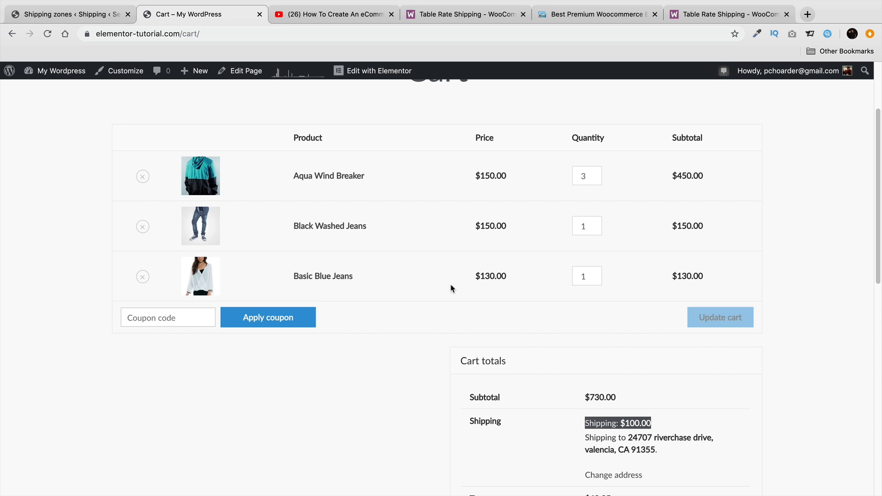
Set the first price rate's maximum to 100
click(87, 15)
double_click(427, 314)
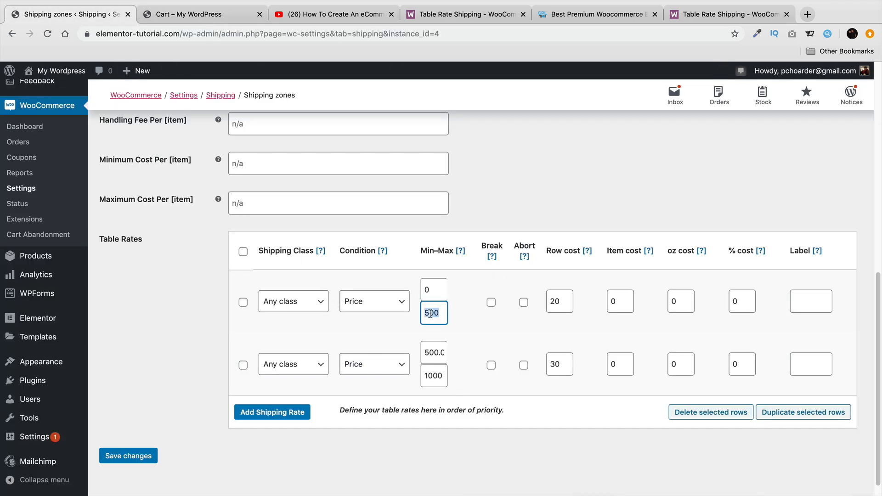
text(1)
key(Tab)
key(Tab)
Set the second price rate's minimum to 100.0 and maximum to 300, and save the changes
double_click(442, 352)
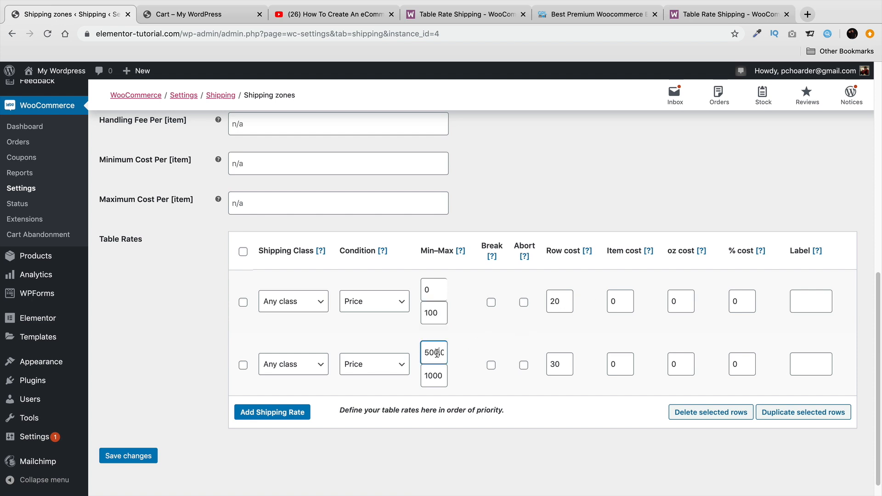
text(100.0)
key(Tab)
text(3)
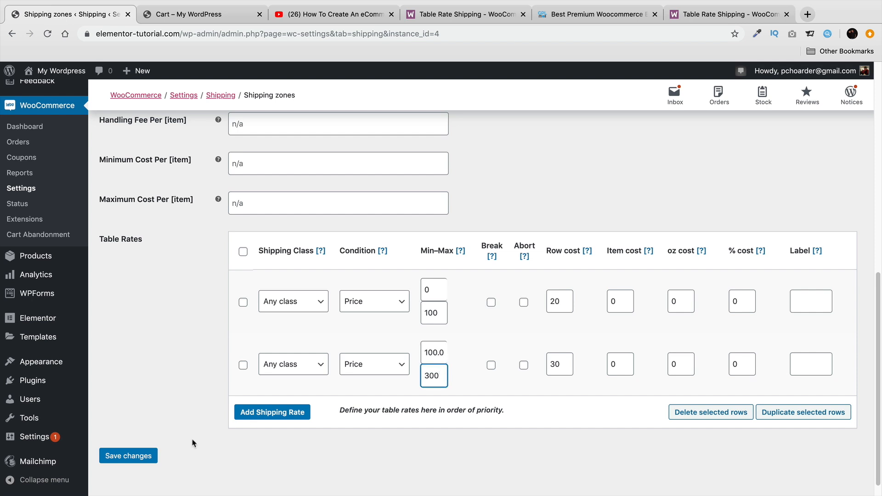
click(131, 456)
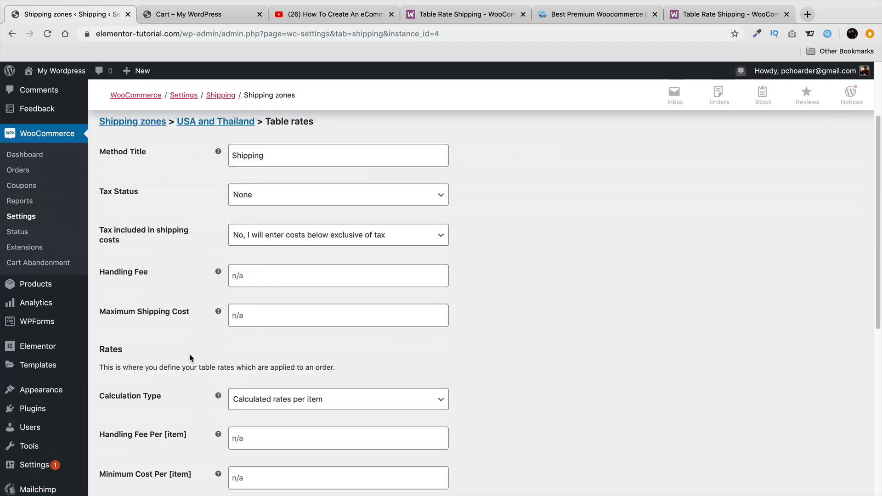
Review the second rate's price range and row cost, and reload the cart to check the shipping charge
scroll(191, 356, down, 10)
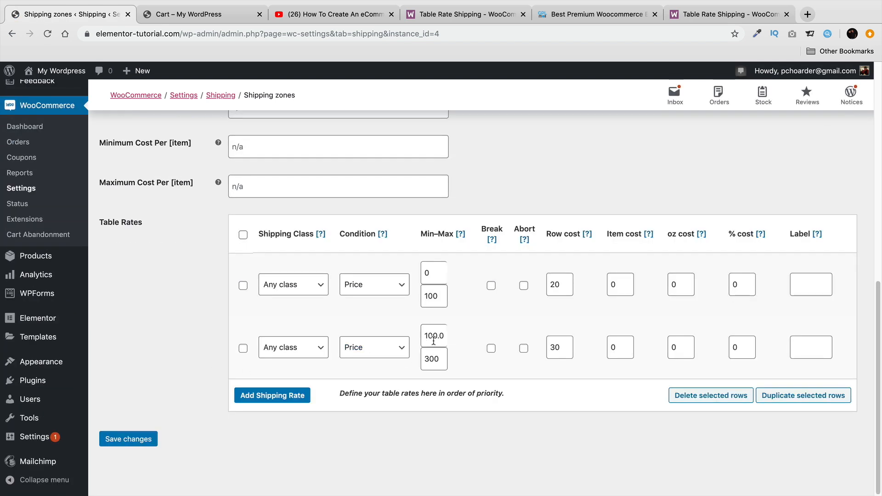
drag(428, 337, 429, 349)
drag(559, 348, 546, 347)
click(202, 15)
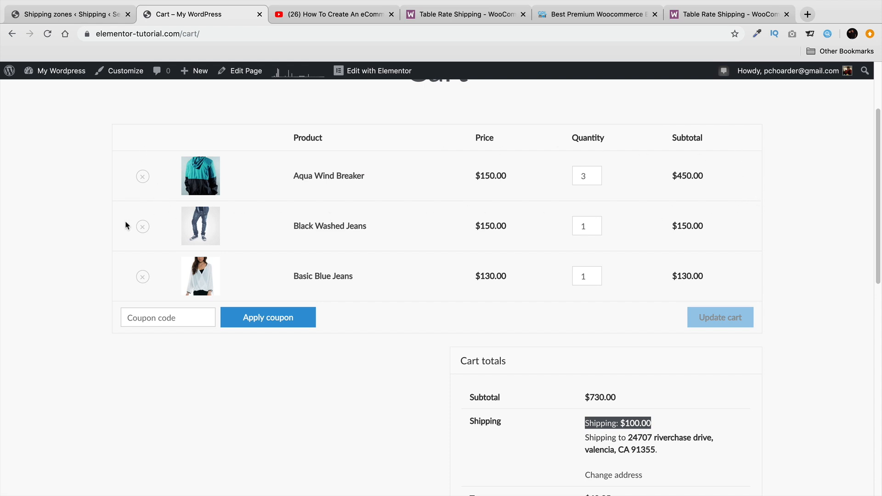
click(48, 35)
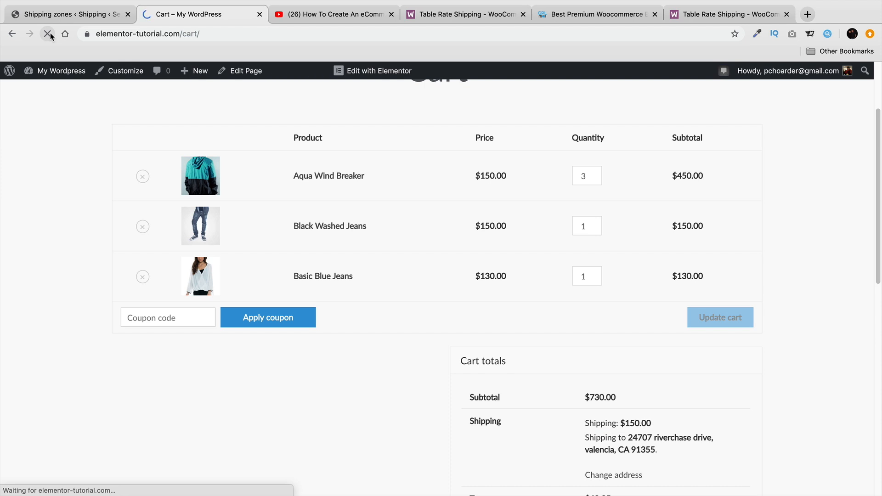
Review the calculation type options against the two table rates, keeping Calculated rates per item
click(48, 19)
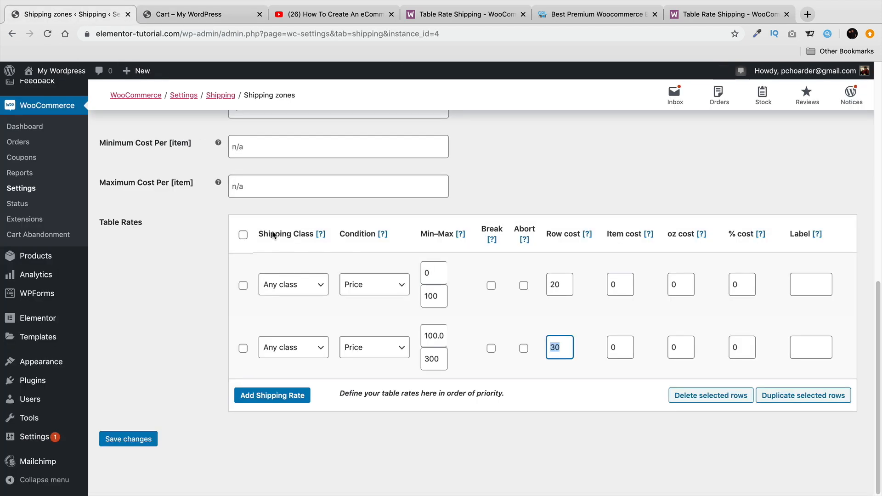
scroll(269, 198, up, 5)
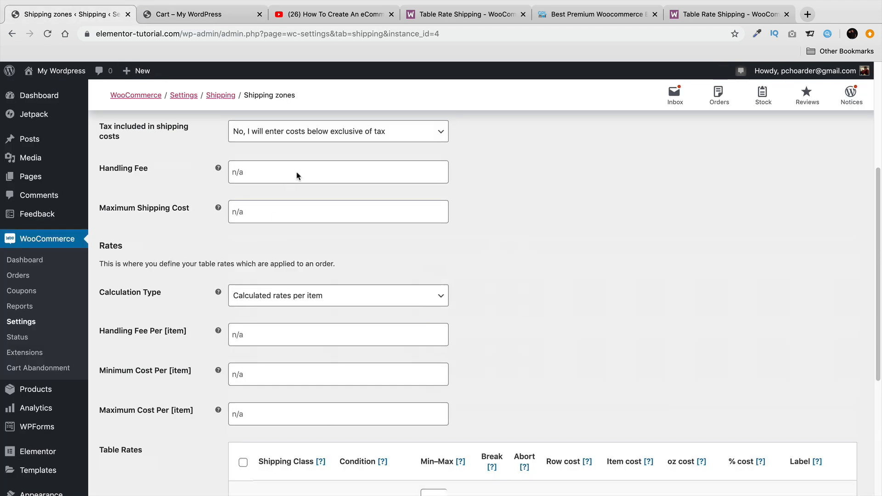
click(332, 301)
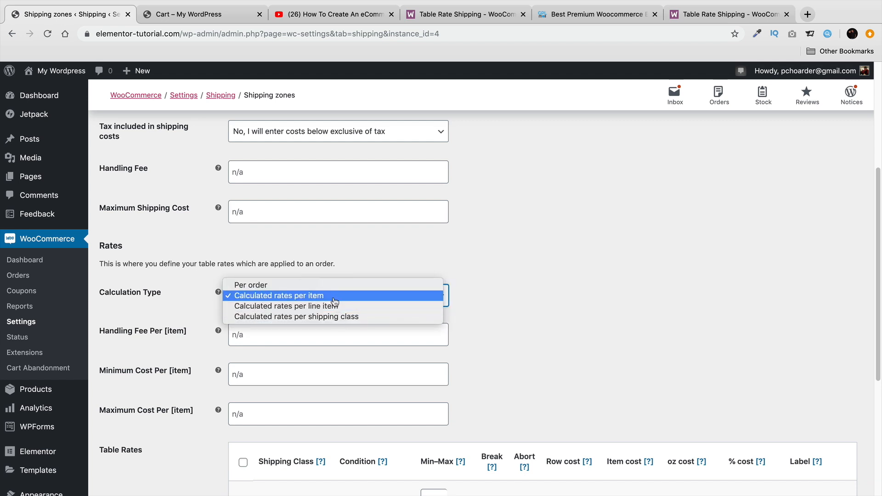
click(333, 297)
scroll(528, 312, down, 5)
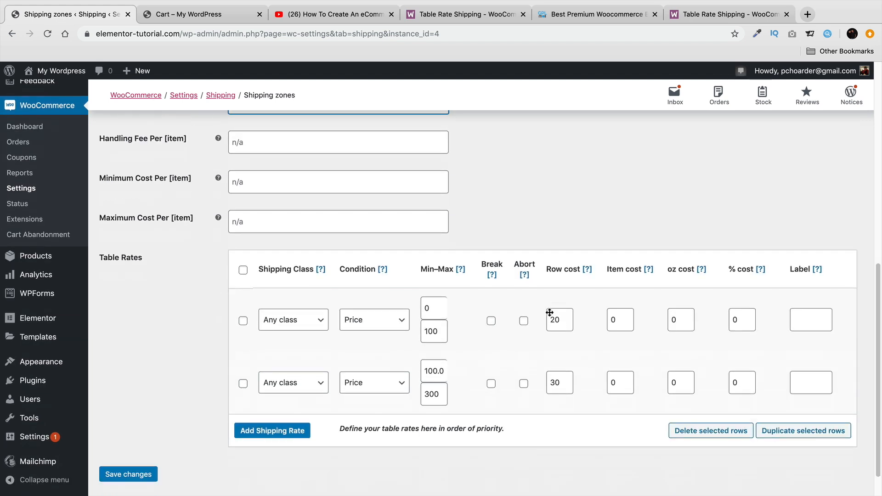
scroll(531, 303, down, 1)
scroll(497, 321, up, 5)
click(320, 195)
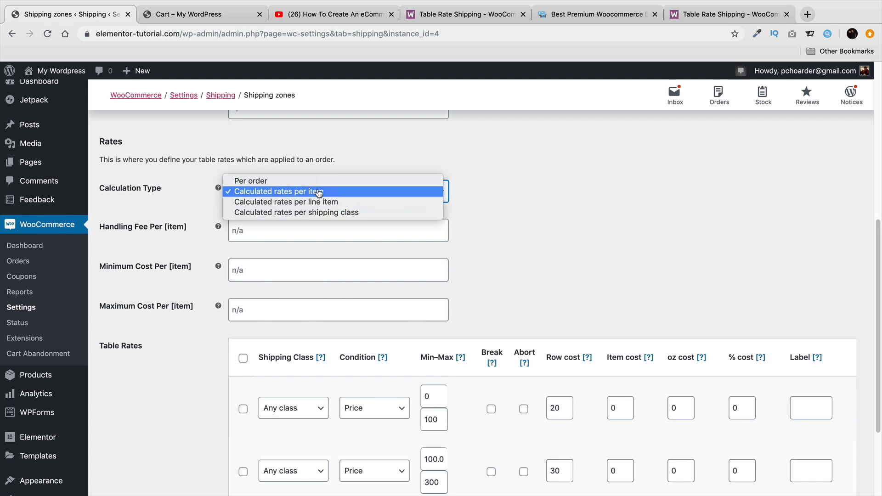
click(321, 192)
scroll(499, 291, down, 5)
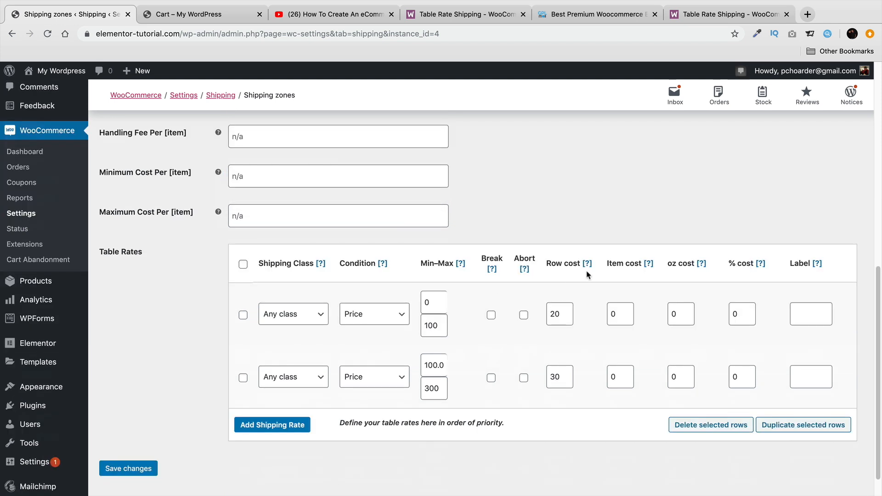
Examine the explanations of the row, item, oz and % cost columns, and save the shipping settings
mouse_move(587, 262)
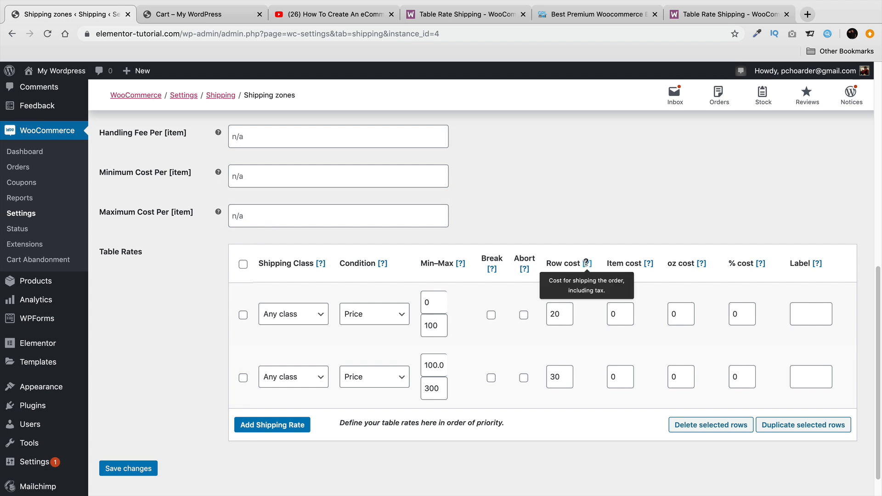
mouse_move(648, 263)
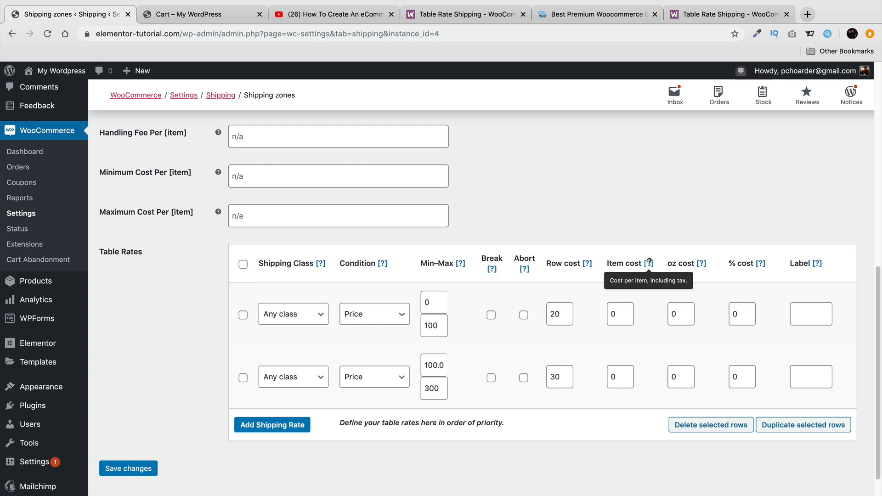
mouse_move(703, 262)
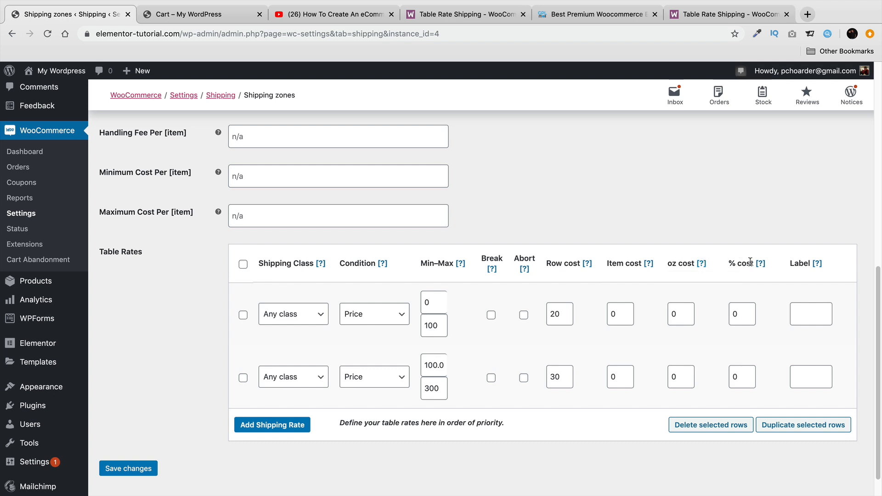
mouse_move(759, 261)
drag(669, 263, 694, 261)
click(151, 470)
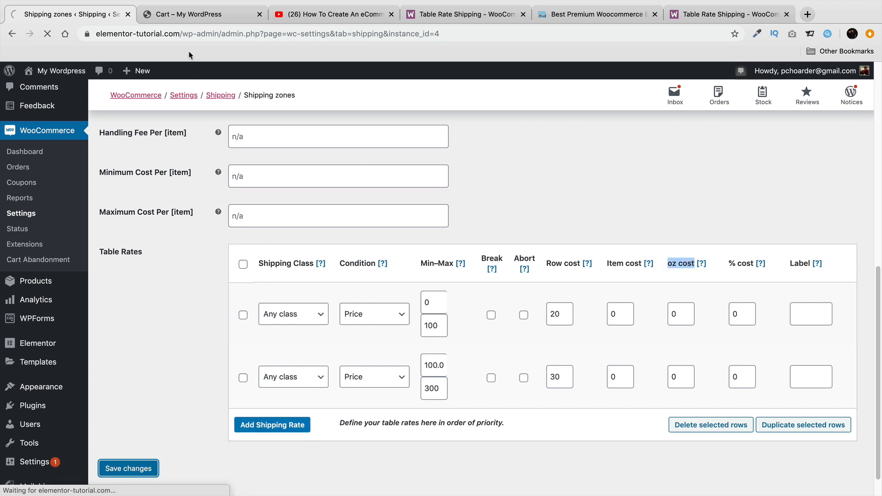
Open the Aqua Wind Breaker product from the cart for editing and set its shipping weight to 5 oz
click(188, 14)
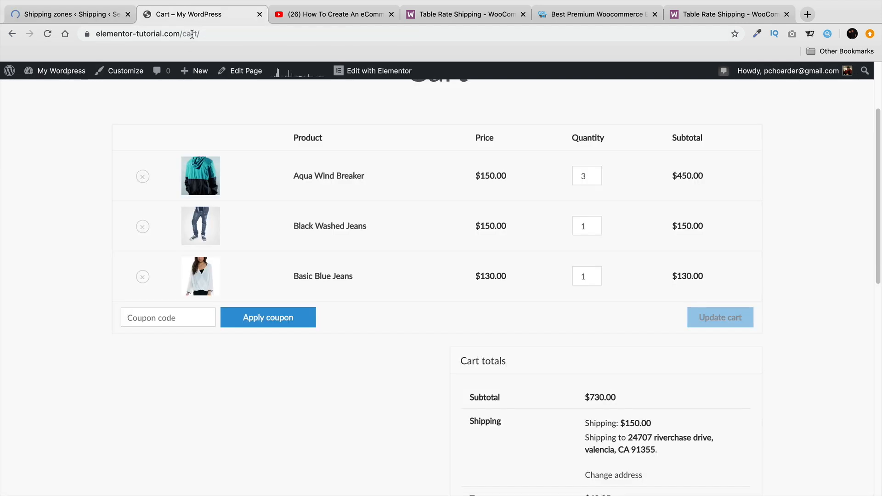
click(328, 180)
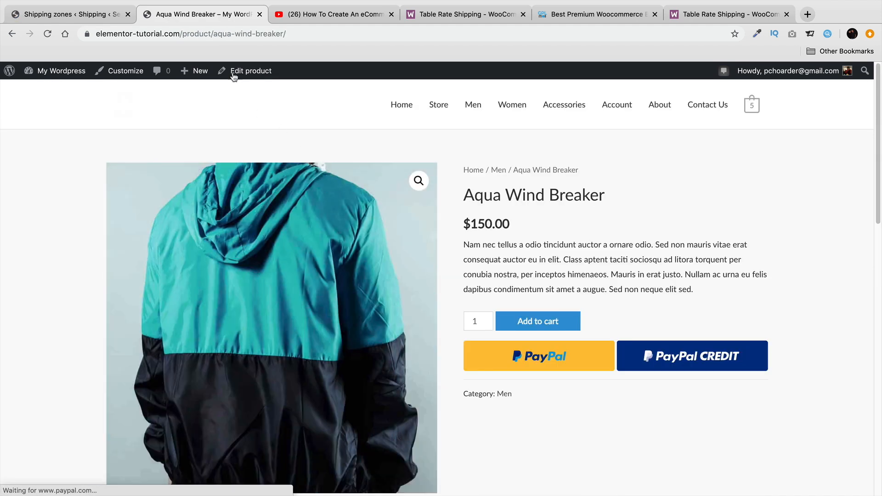
click(236, 73)
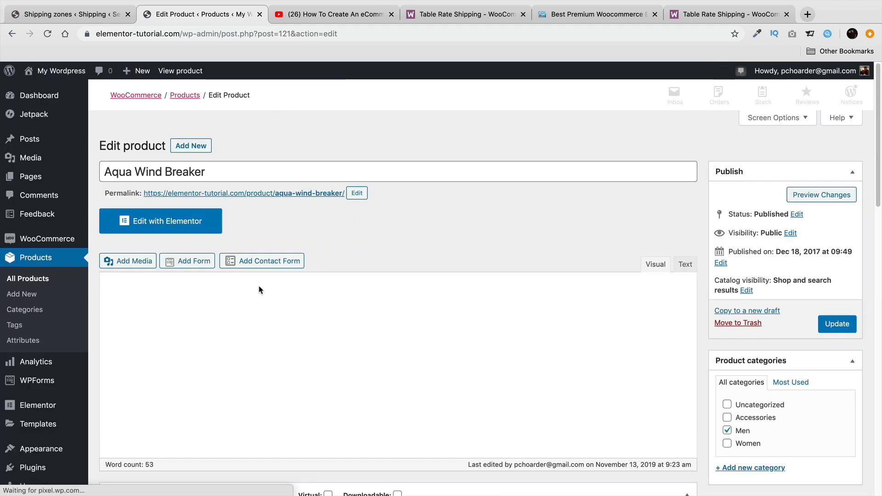
scroll(127, 354, down, 5)
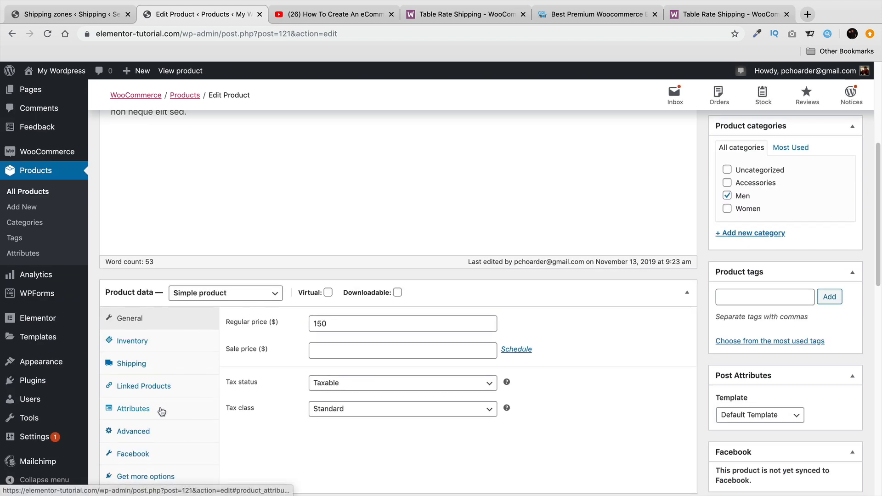
click(152, 367)
click(340, 324)
text(5)
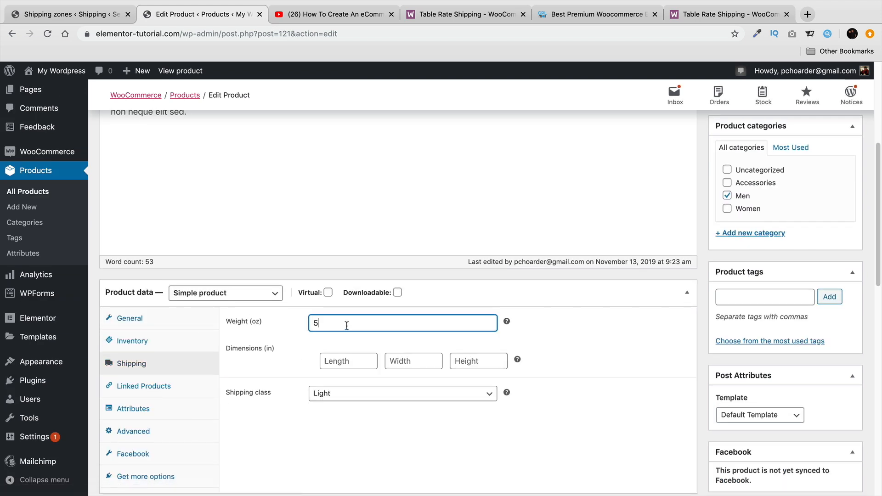
Change the Aqua Wind Breaker's shipping class to No shipping class and update the product
click(368, 393)
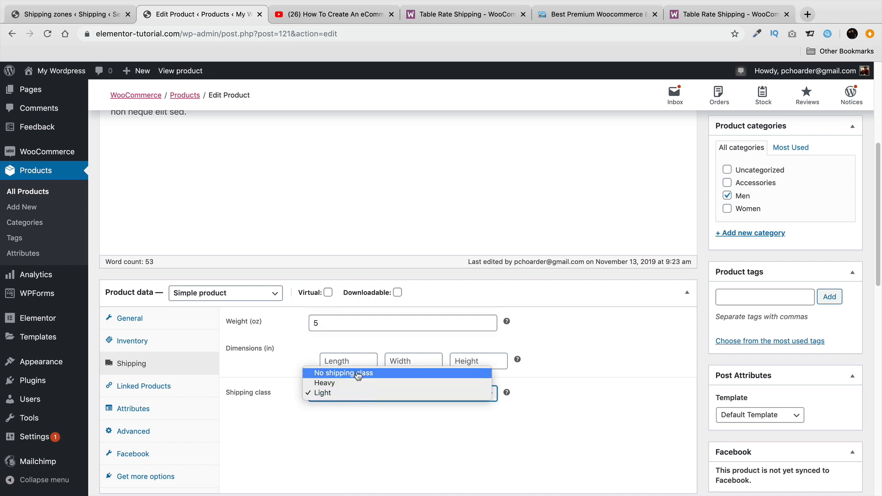
click(359, 375)
scroll(789, 182, up, 5)
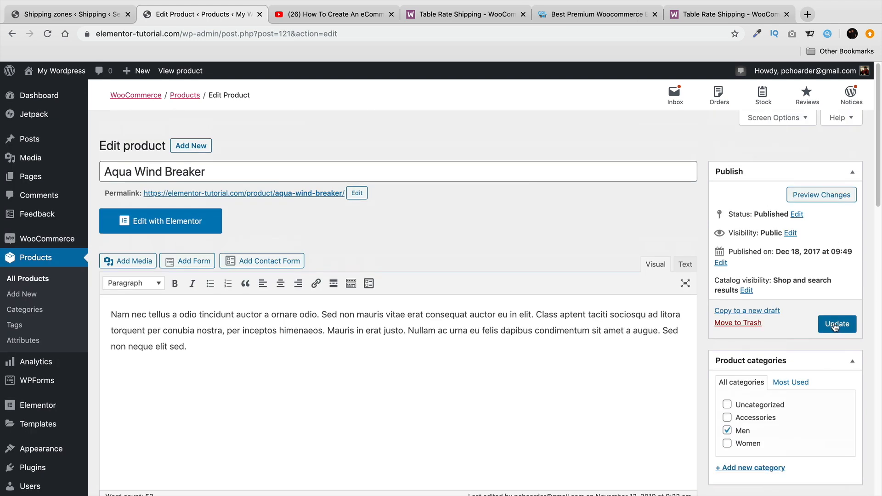
click(837, 321)
scroll(690, 293, down, 2)
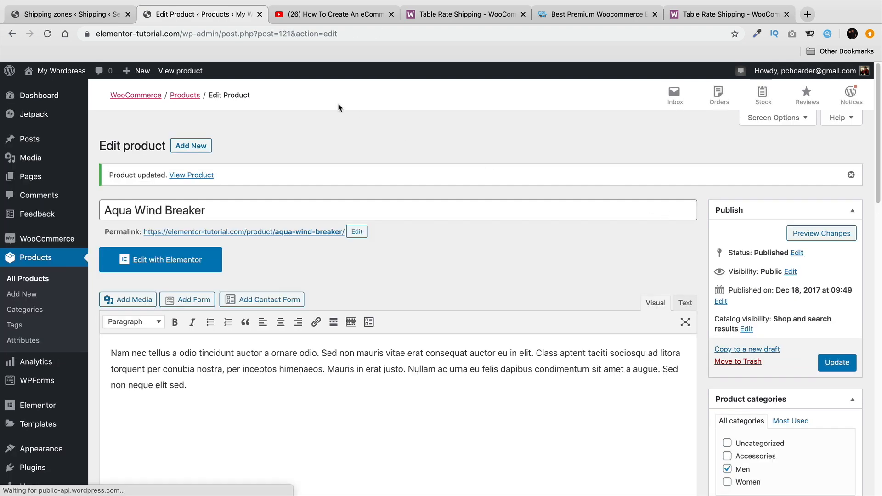
View the updated product in the store and open the cart to check the shipping charge
click(190, 77)
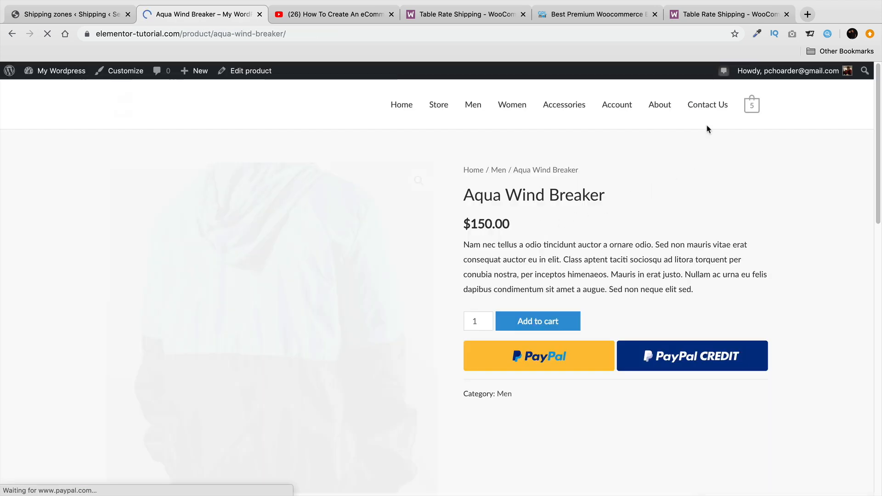
mouse_move(752, 104)
click(682, 288)
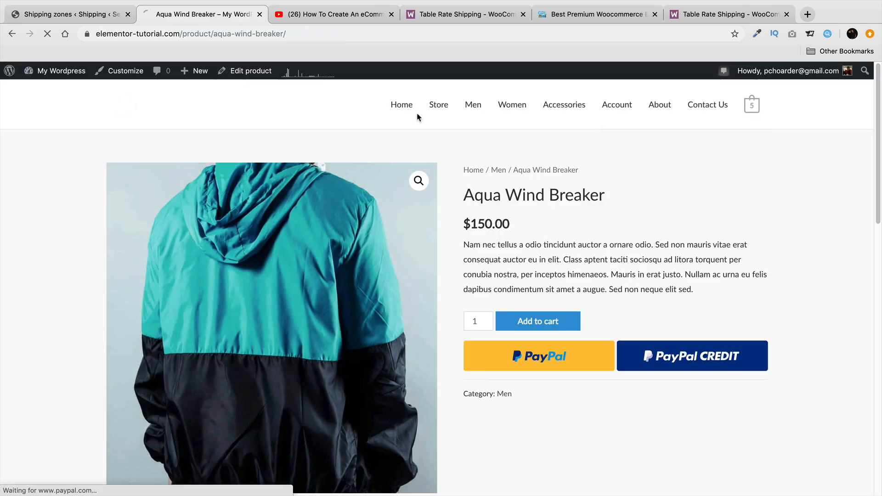
scroll(215, 227, down, 2)
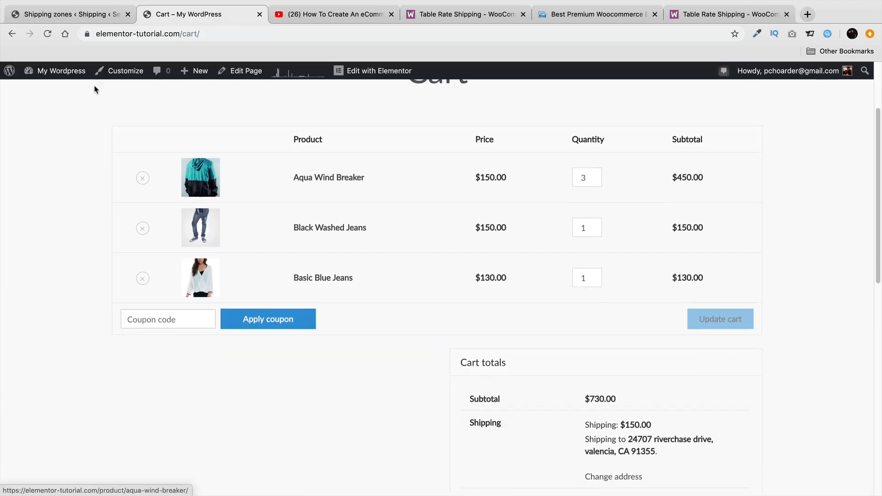
Set the first price rate's oz cost to 1 in the table rates and save the changes
click(67, 16)
scroll(202, 263, down, 12)
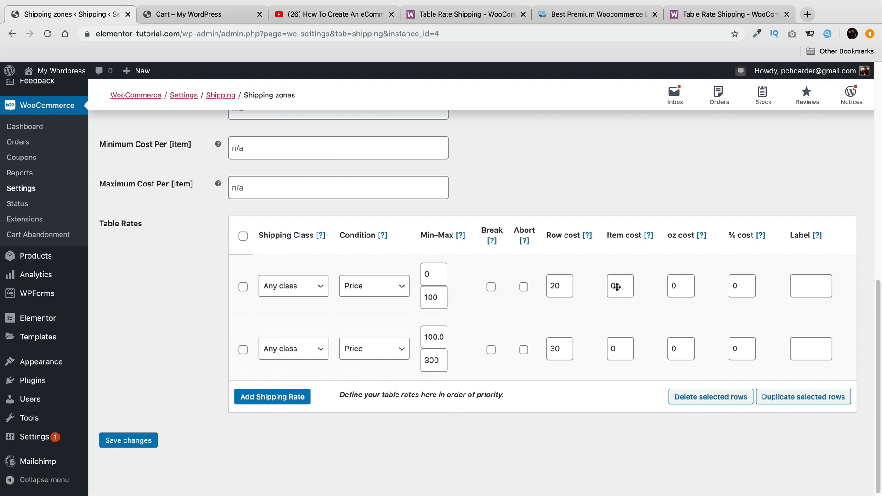
double_click(686, 285)
click(151, 441)
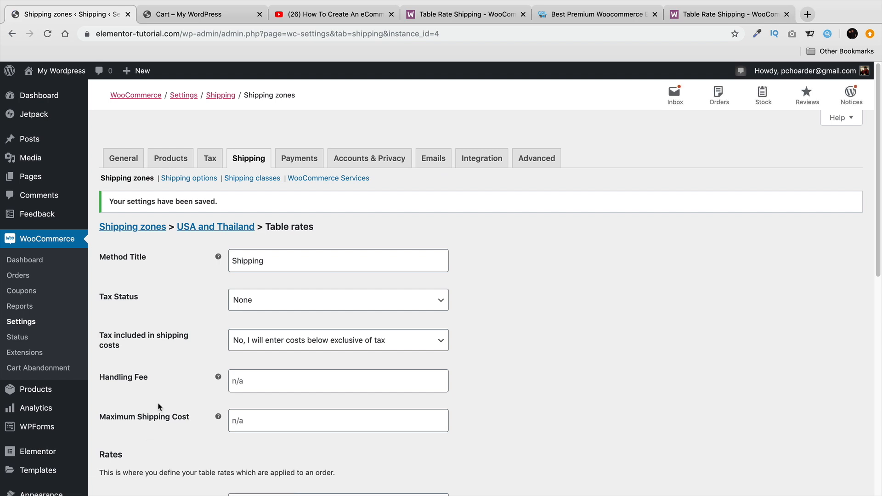
Clear the row cost of the first price rate and save the changes
scroll(175, 418, down, 10)
click(555, 294)
double_click(560, 285)
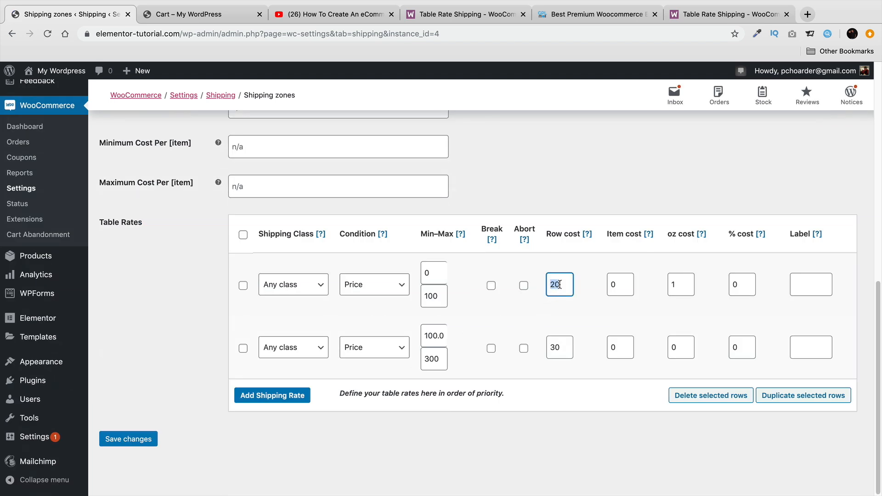
key(BackSpace)
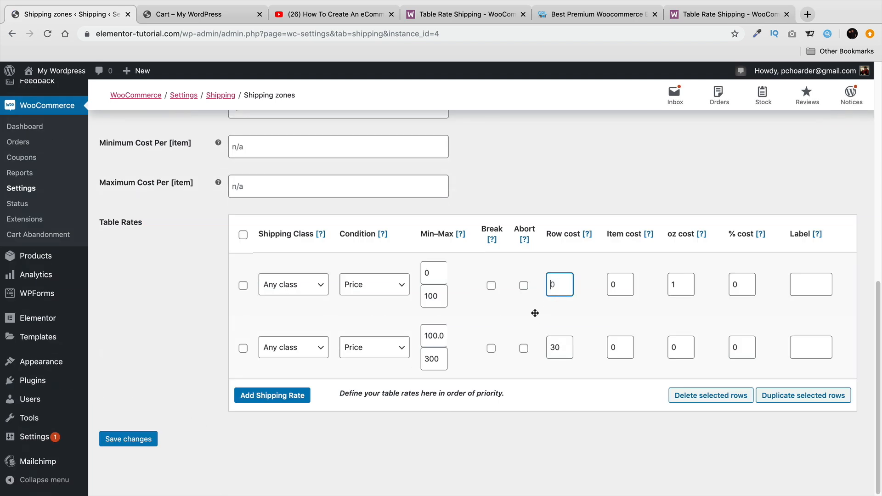
click(129, 439)
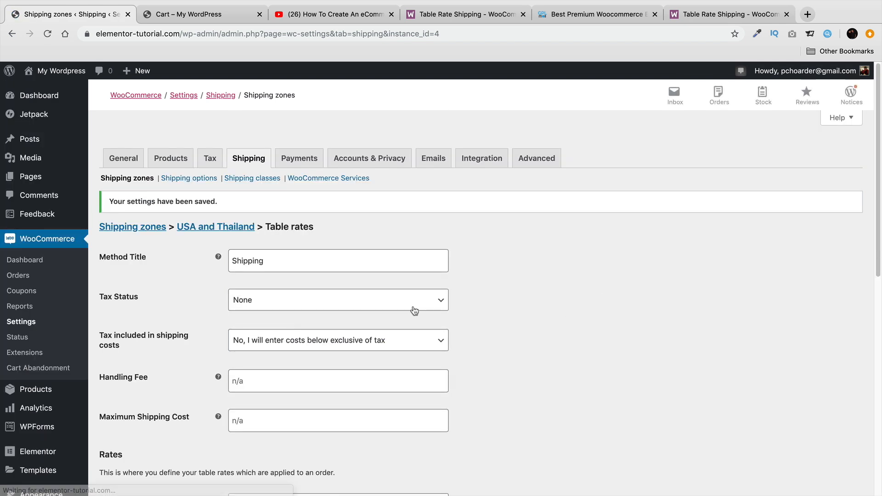
Clear the row cost of the second price rate and save the changes
scroll(399, 305, down, 10)
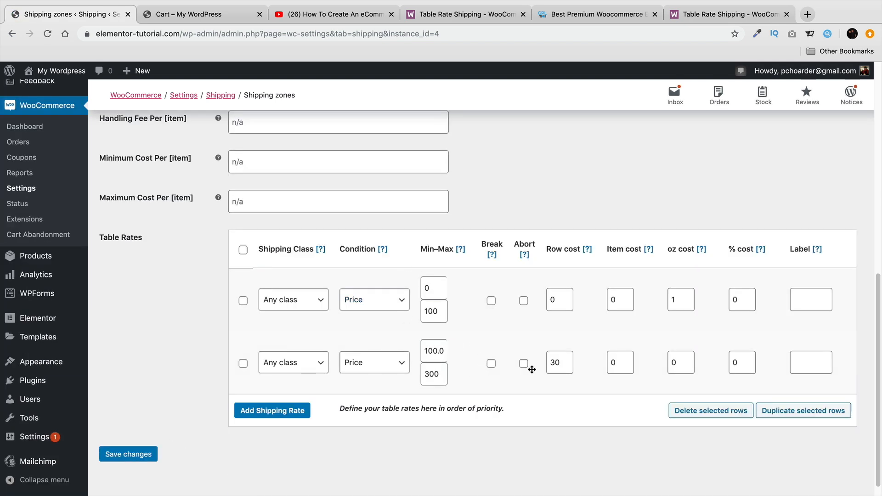
click(554, 359)
key(BackSpace)
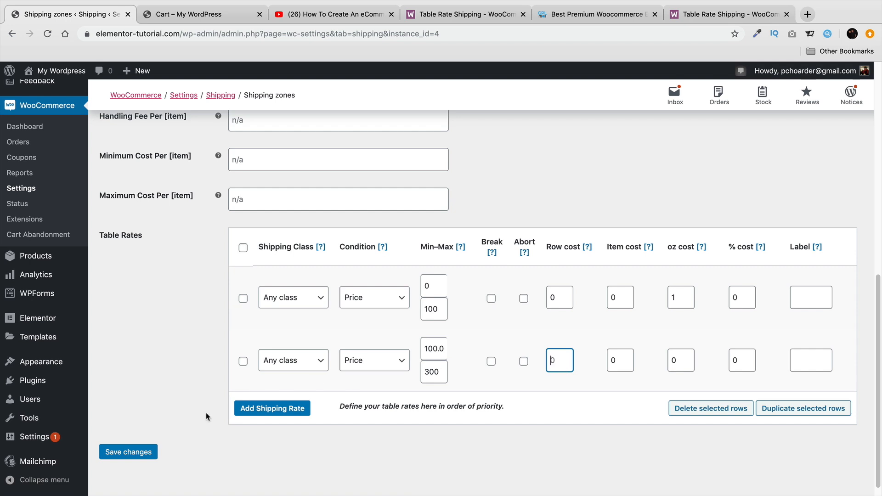
click(133, 452)
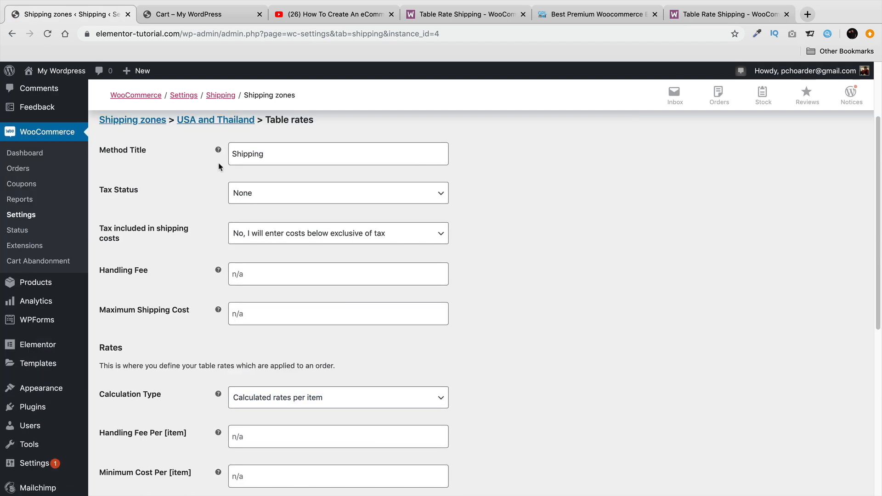
Reload the cart, remove Black Washed Jeans and Basic Blue Jeans, and check the Aqua Wind Breaker's price
click(202, 13)
click(47, 34)
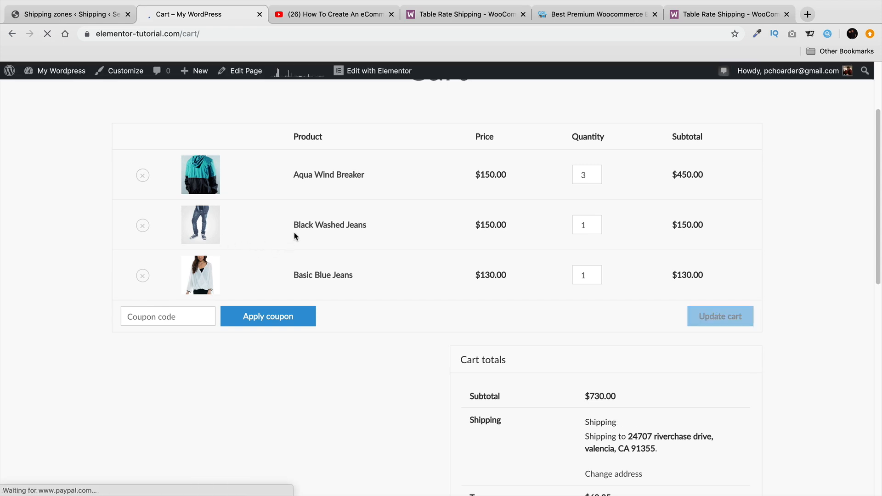
click(142, 226)
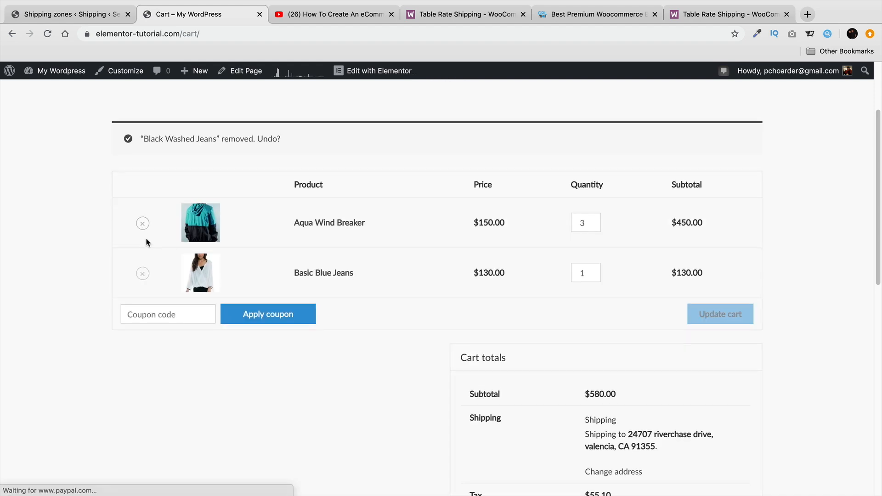
click(143, 270)
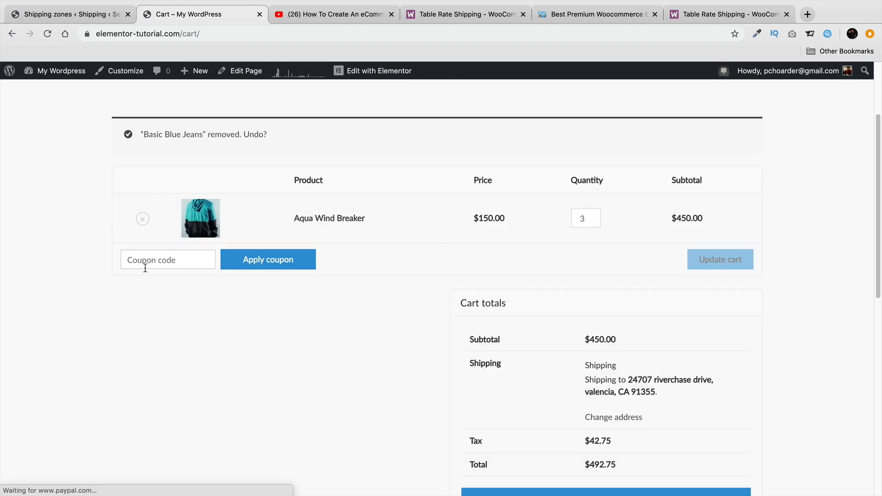
drag(511, 225, 482, 219)
Set the first price rate's maximum to 200 in the table rates
click(105, 20)
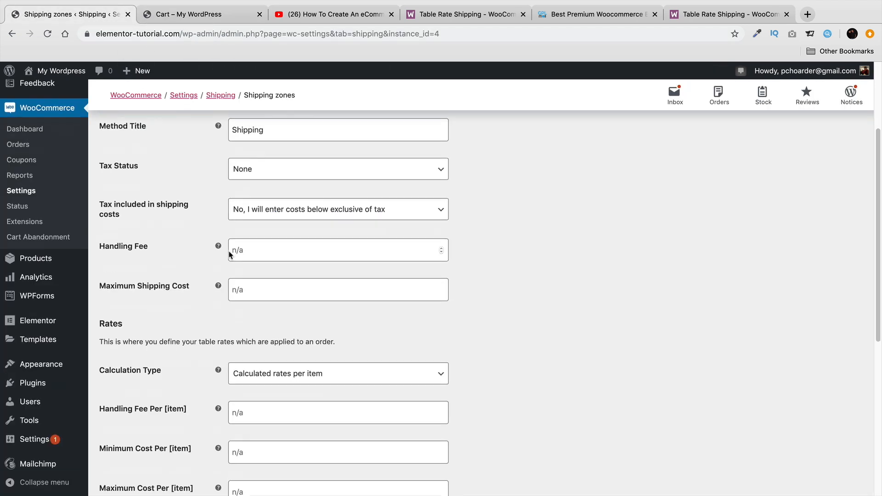
scroll(235, 246, down, 7)
double_click(436, 299)
text(15)
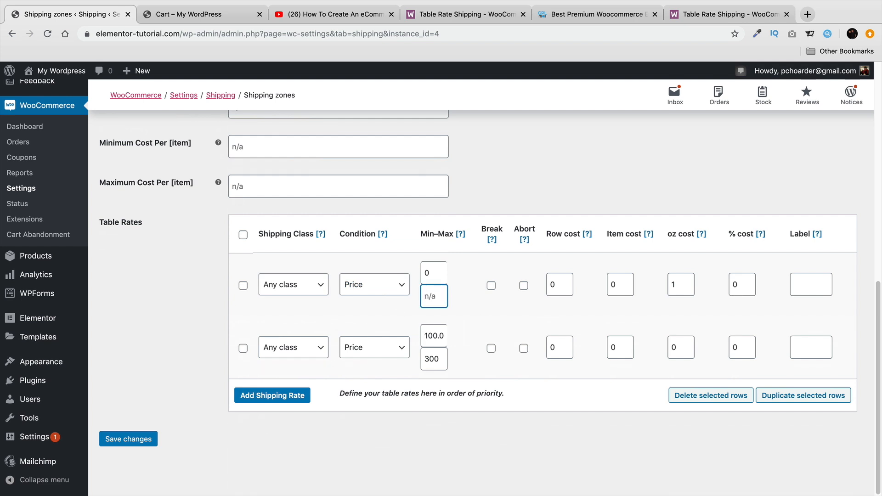
text(200)
Delete the second price rate from the table rates and save the changes
click(243, 348)
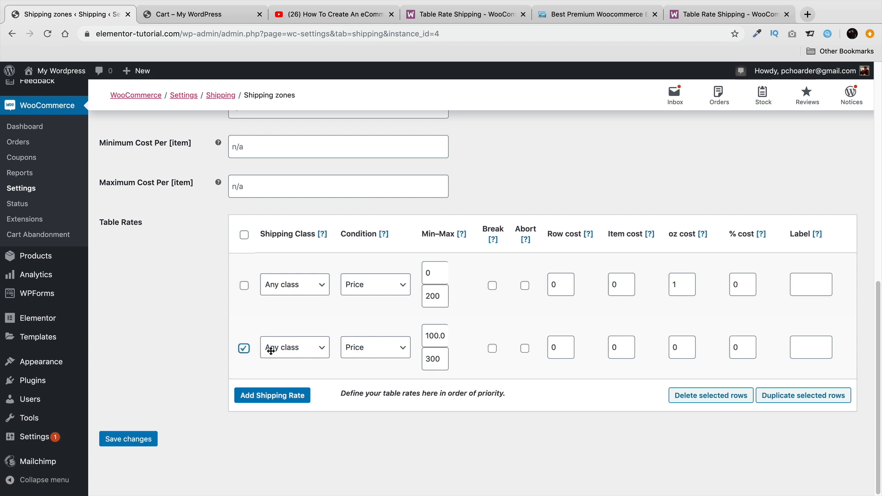
click(683, 394)
click(533, 100)
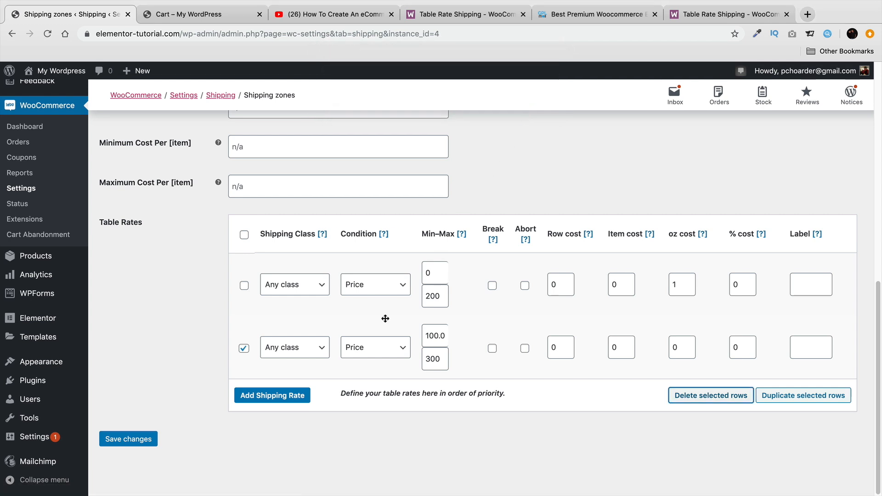
click(128, 439)
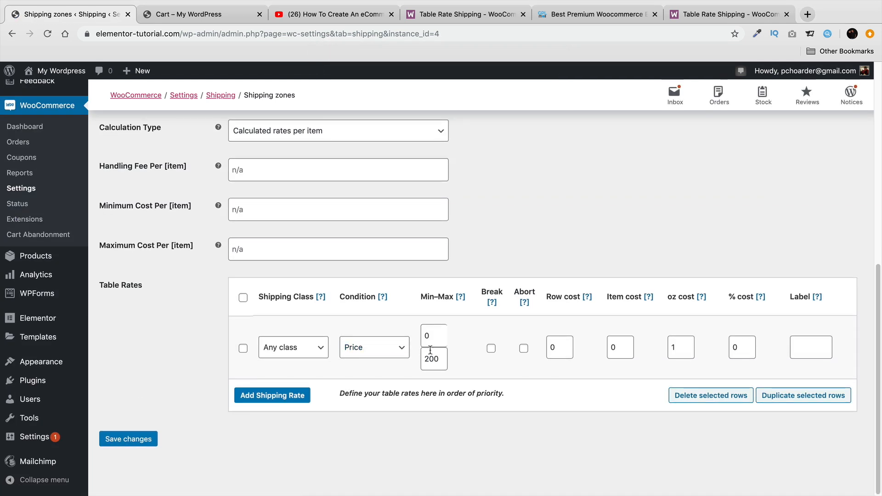
Review the remaining rate's maximum and ounce cost, and reload the cart to check the Aqua Wind Breaker's quantity and shipping cost
drag(437, 364, 418, 362)
click(675, 348)
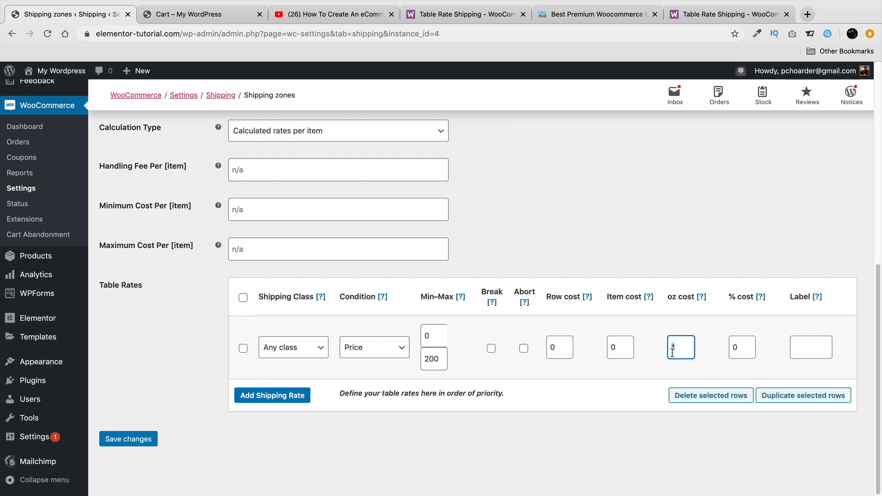
click(218, 16)
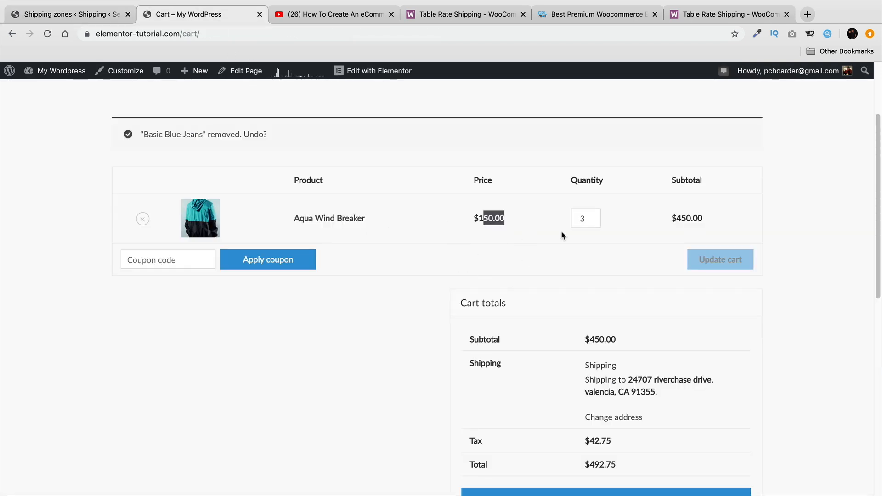
click(47, 34)
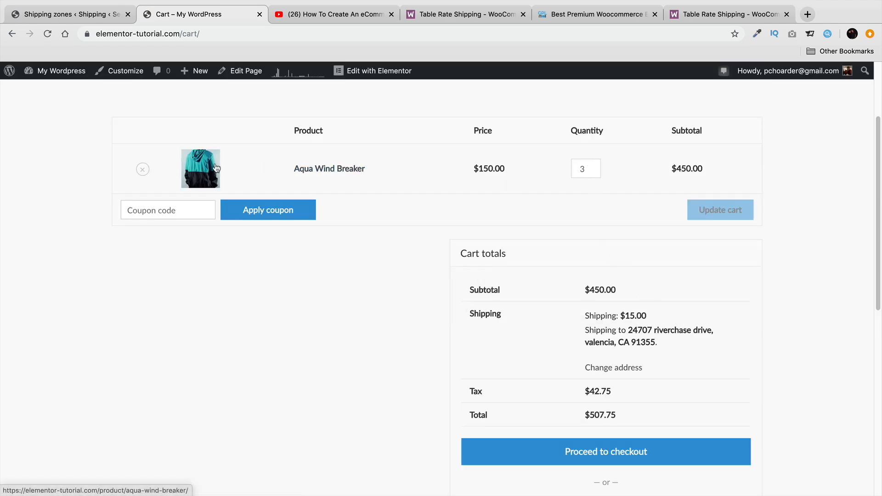
drag(585, 168, 570, 172)
Set the shipping calculation type to Calculated rates per line item and save the changes
click(21, 14)
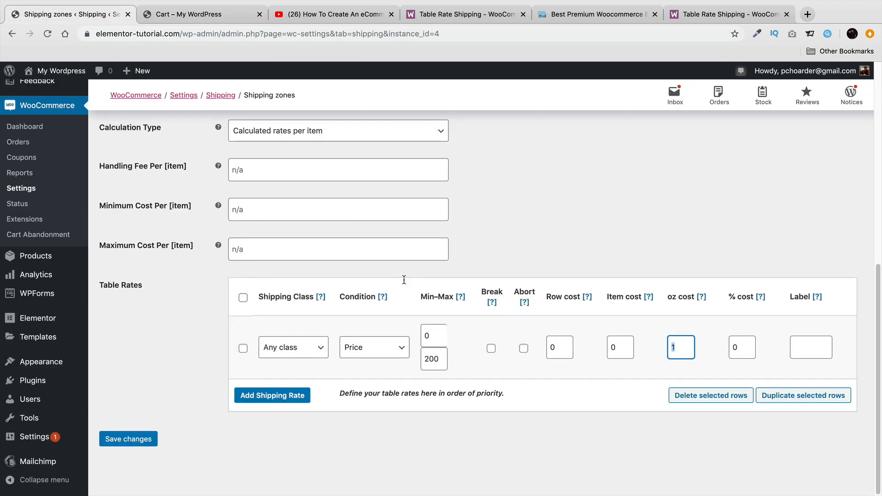
scroll(496, 338, up, 2)
click(336, 214)
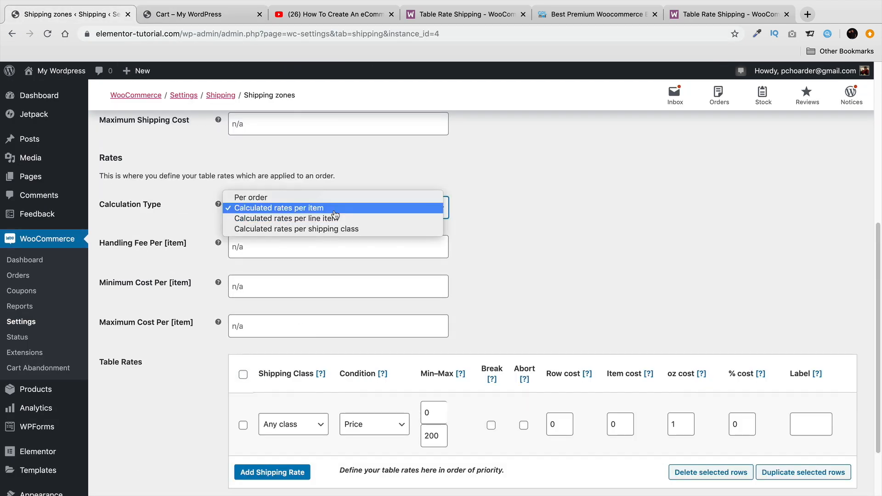
click(337, 223)
scroll(197, 418, down, 3)
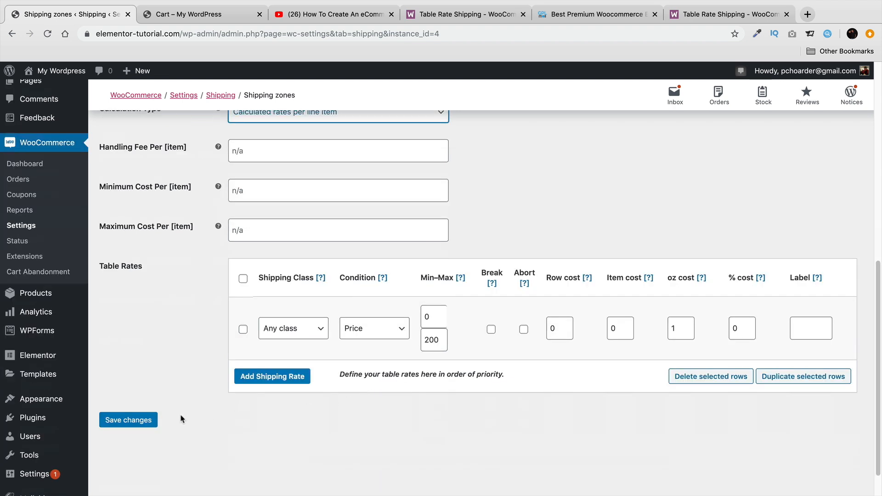
click(143, 419)
scroll(144, 420, down, 10)
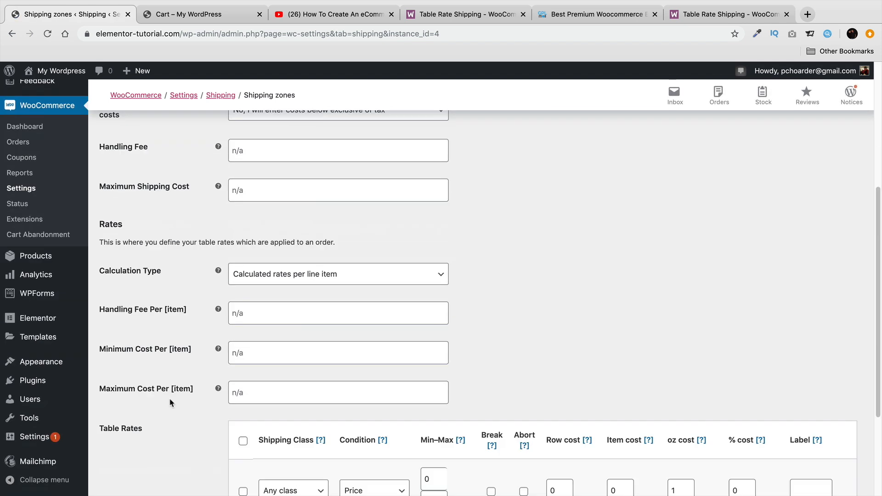
Reload the cart to check shipping under the per-line-item calculation, and compare it with the table rate settings
click(202, 14)
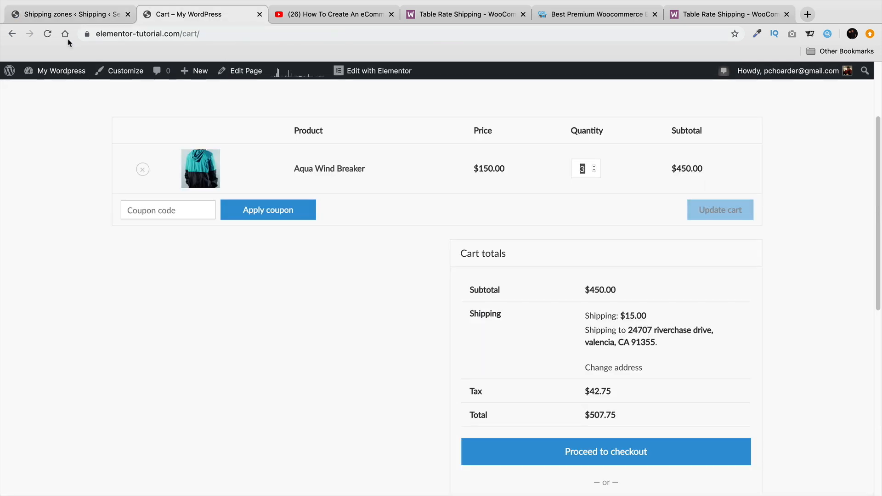
click(47, 34)
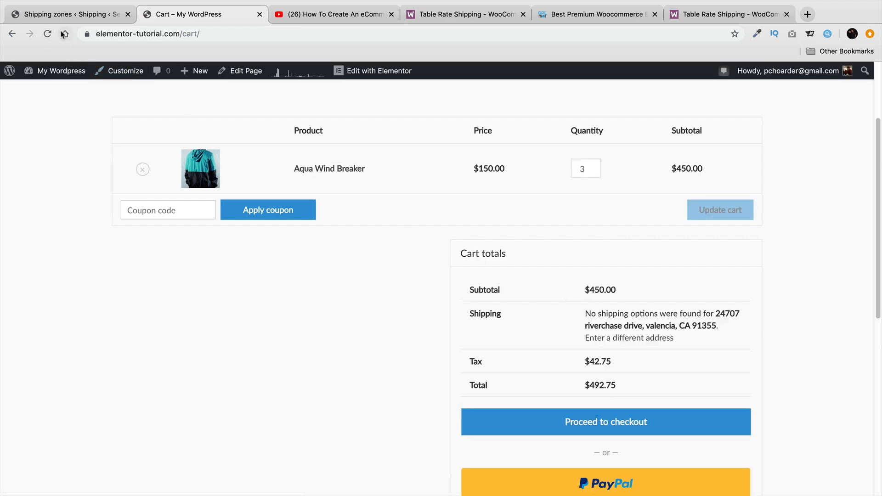
click(68, 14)
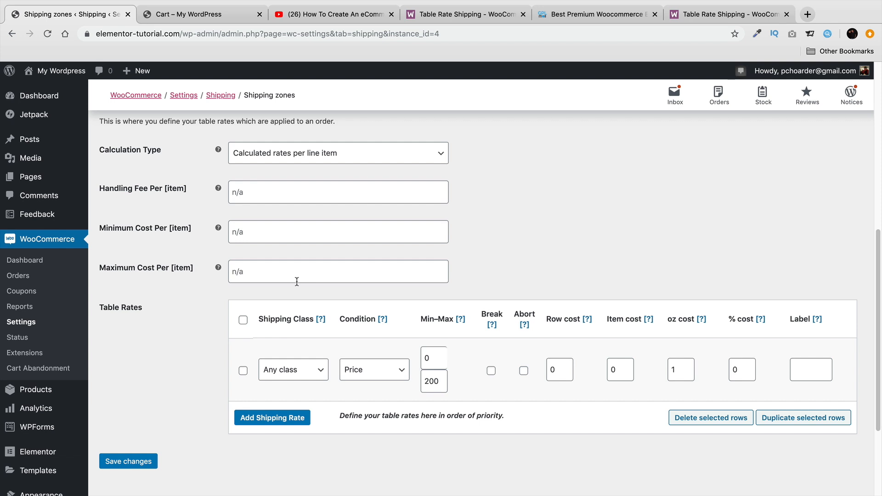
click(205, 17)
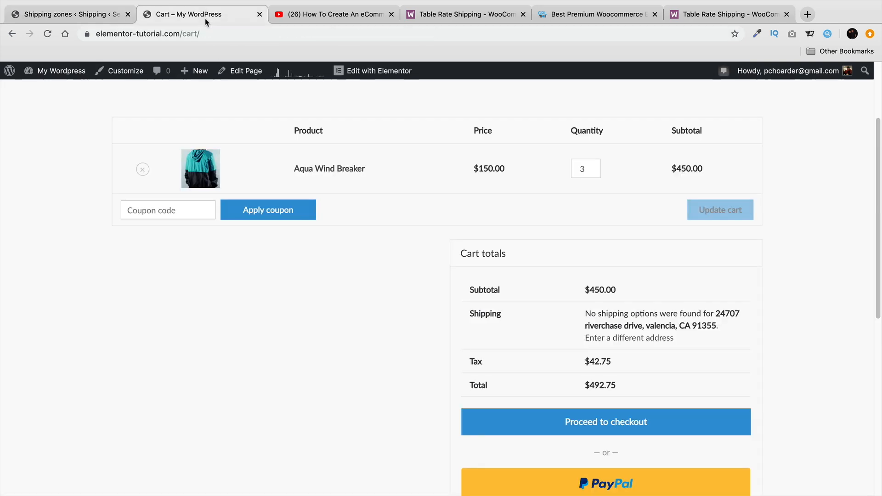
Set the price rate's maximum to 500 in the table rates and save the changes
click(68, 14)
double_click(434, 383)
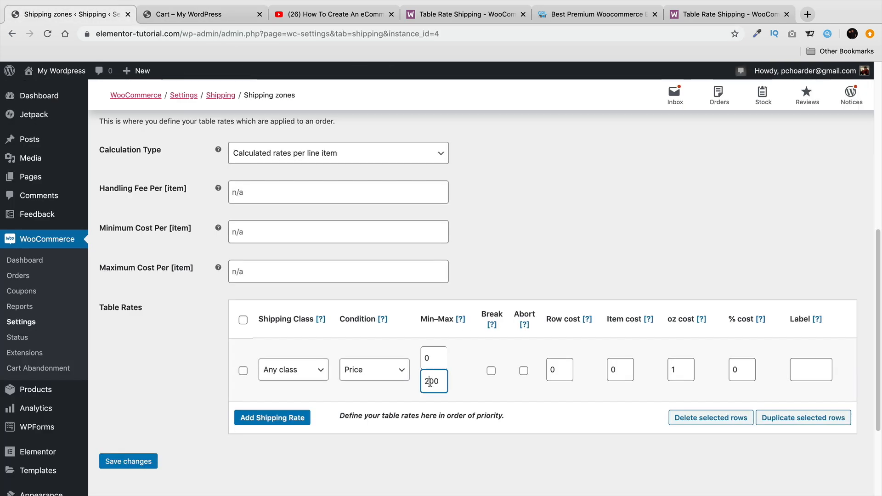
text(500)
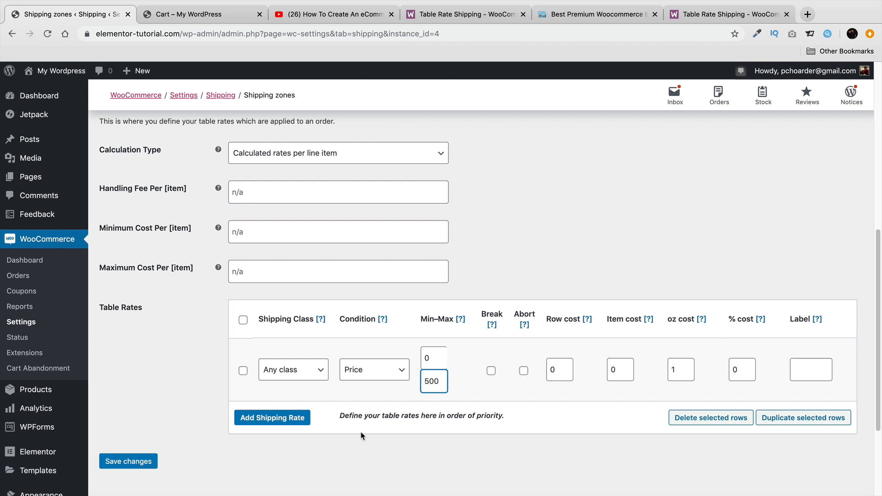
click(134, 462)
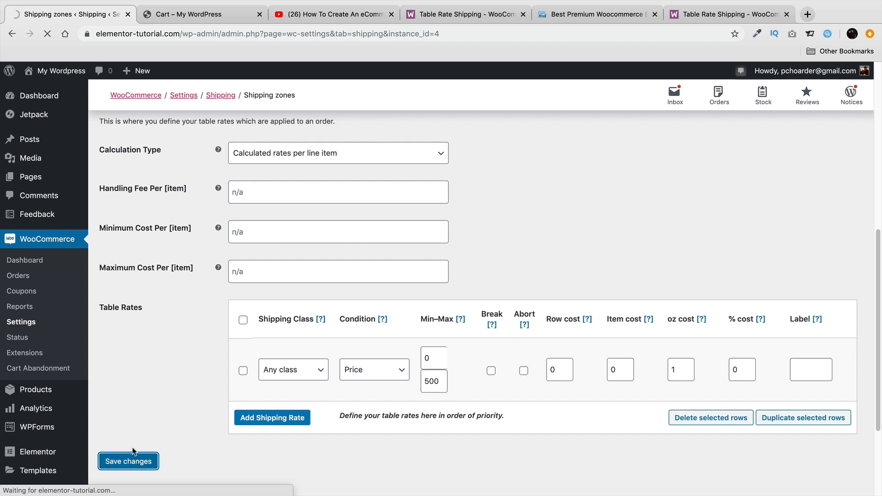
Reload the cart and check the shipping cost with the raised price maximum
click(189, 14)
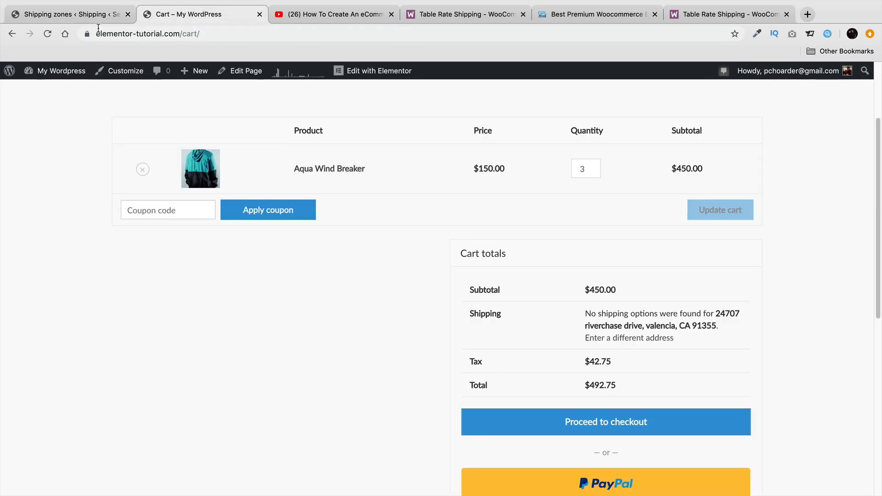
click(47, 34)
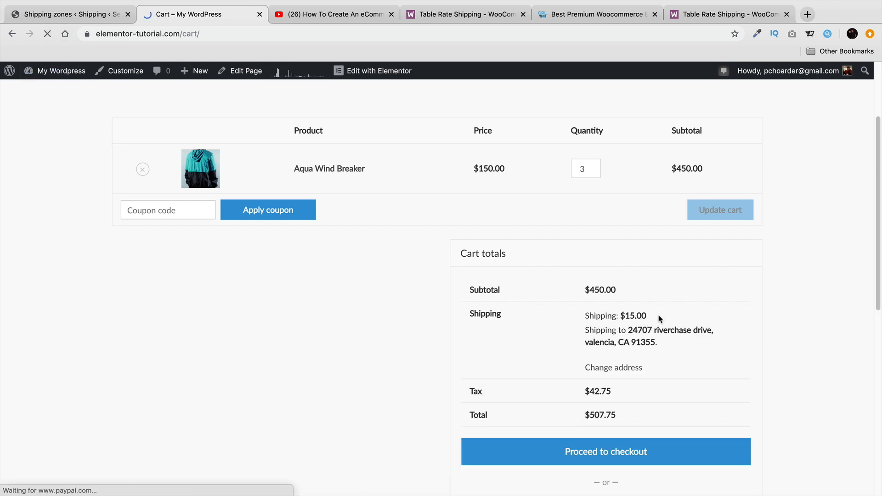
drag(665, 318, 572, 317)
Review the saved table rate settings and the available calculation types without changing the selection
click(97, 17)
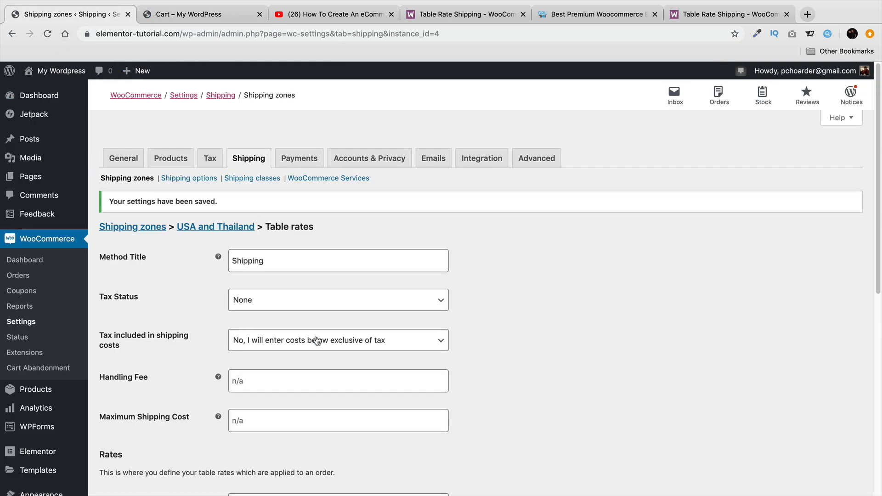
scroll(317, 340, down, 5)
scroll(288, 324, down, 3)
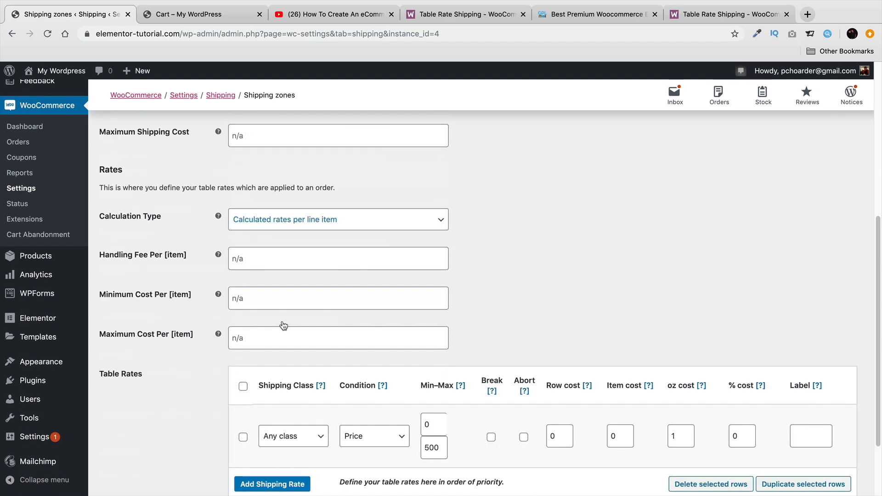
scroll(284, 326, down, 2)
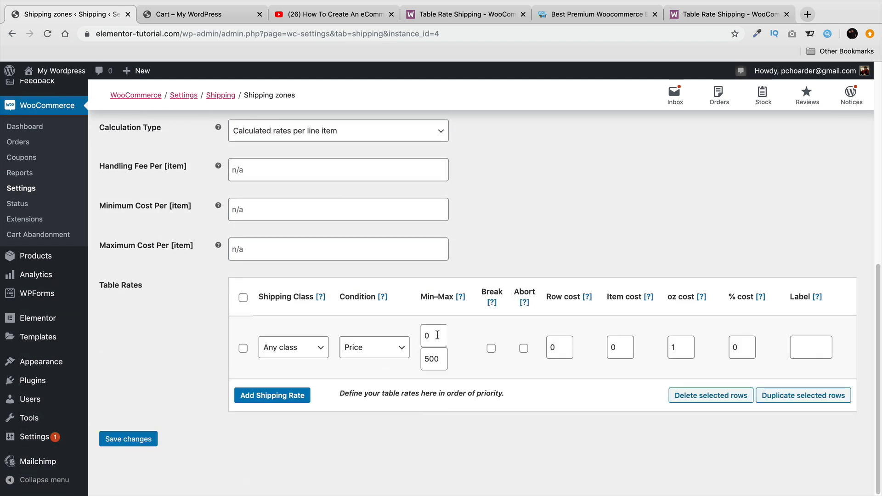
click(316, 133)
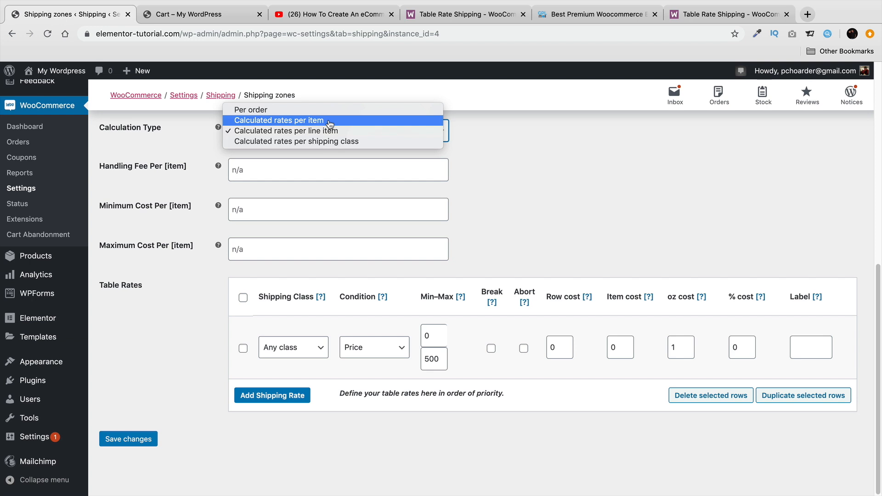
click(644, 273)
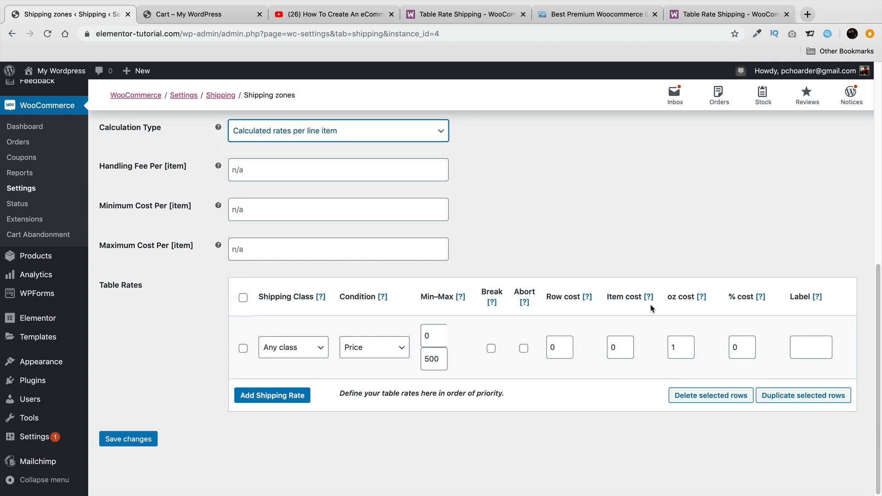
Switch the rate's condition to Weight and back to Price
click(382, 351)
click(381, 357)
click(551, 344)
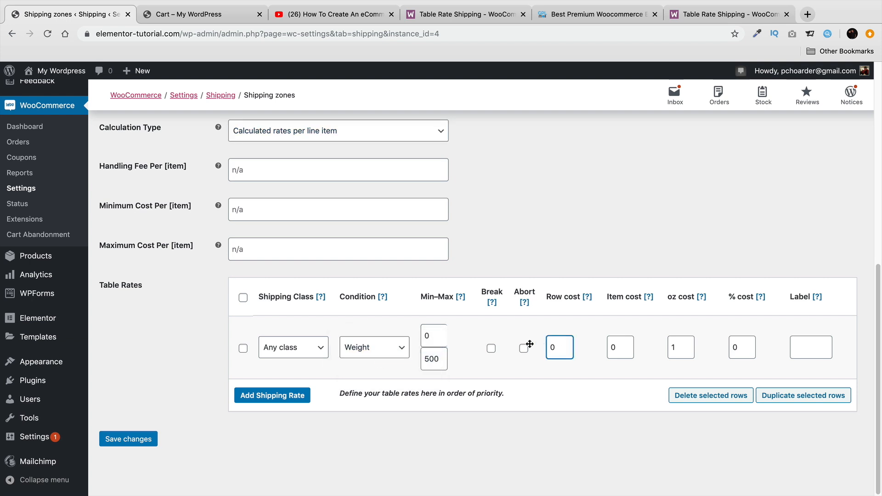
click(382, 352)
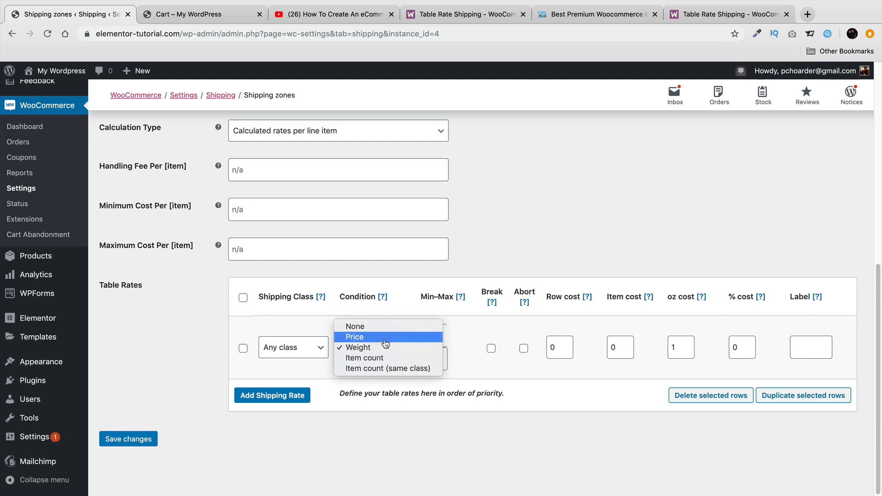
click(384, 336)
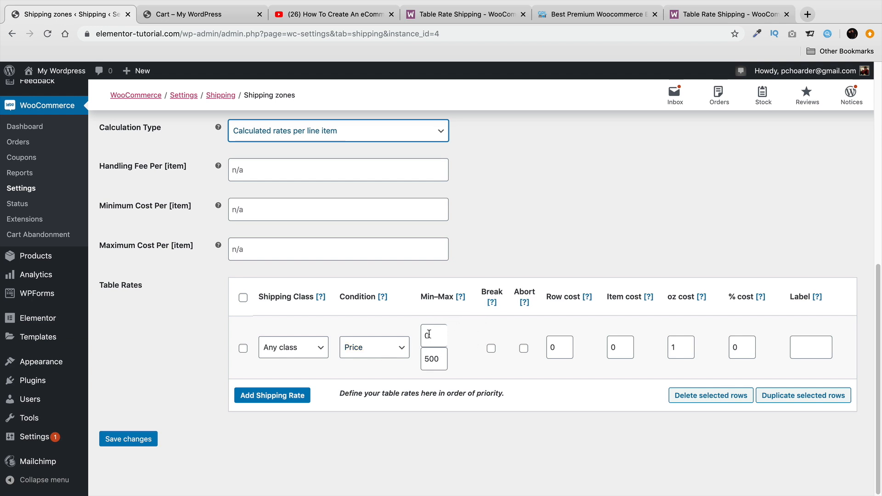
Add a second shipping rate with the Price condition, a minimum of 400 and a maximum of 600
click(281, 396)
click(382, 416)
click(385, 421)
click(431, 400)
text(400)
key(Tab)
text(600)
Set the row cost to 20 for the second rate and 10 for the first rate
key(Tab)
key(Tab)
key(Tab)
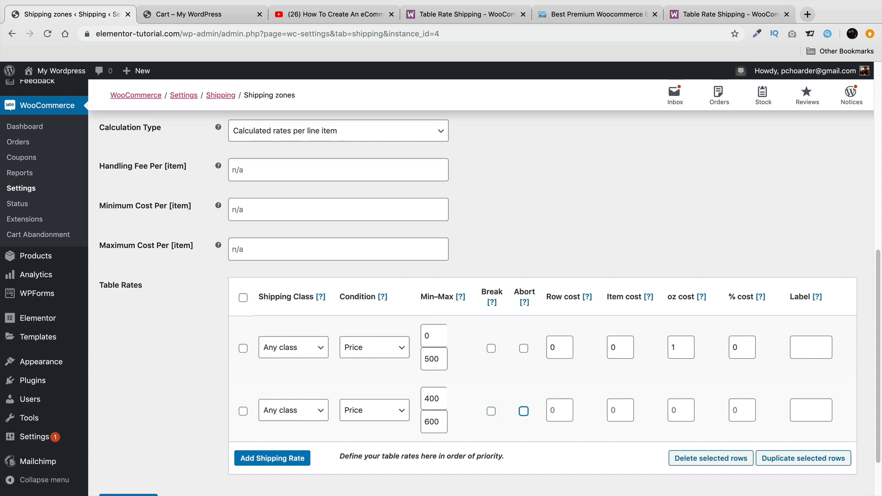
text(20)
double_click(554, 348)
text(10)
Enable Break on the first rate and read the help text for the Break option
click(490, 348)
click(491, 349)
mouse_move(493, 302)
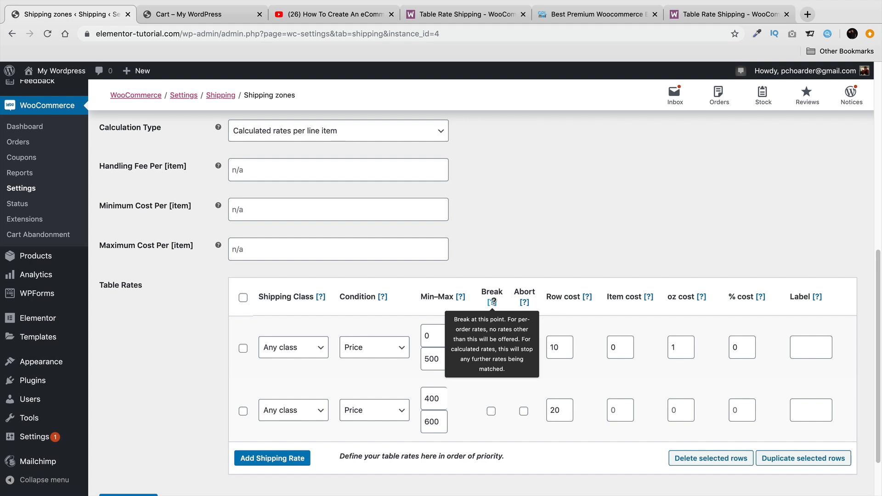
Set the calculation type to Calculated rates per item and reread the help text for Break
click(384, 132)
click(381, 122)
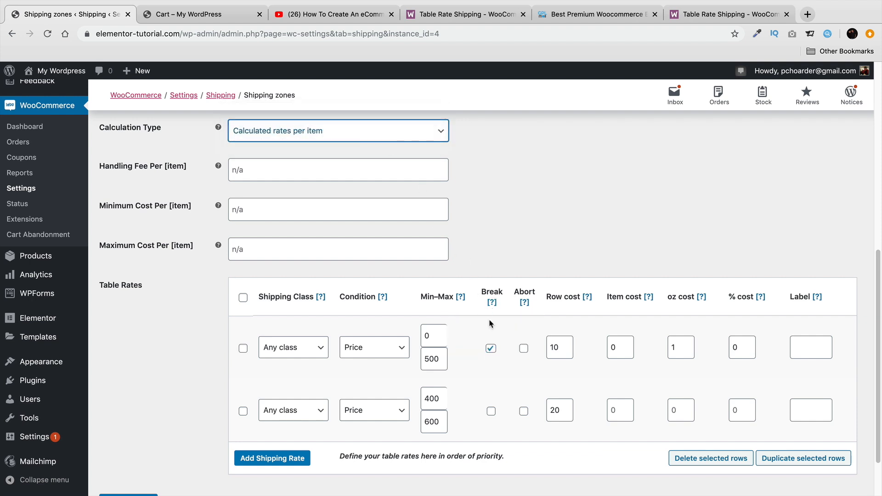
mouse_move(492, 301)
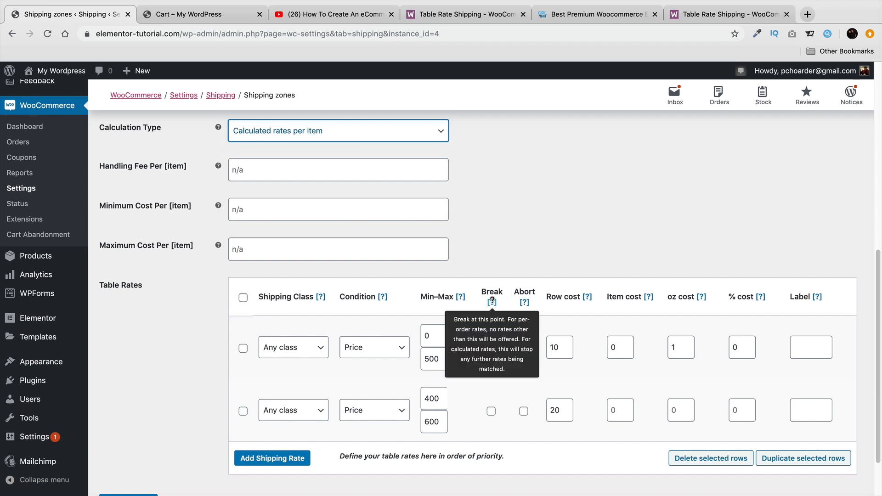
click(491, 348)
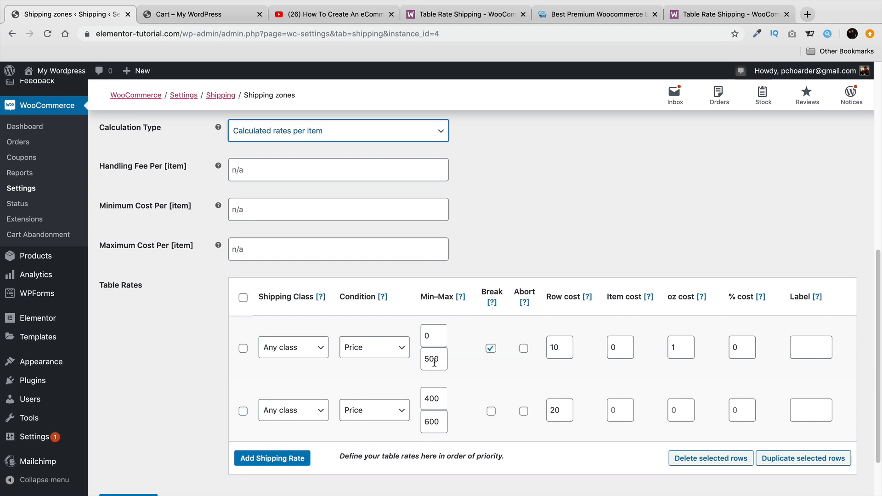
Set the calculation type to Per order
click(358, 137)
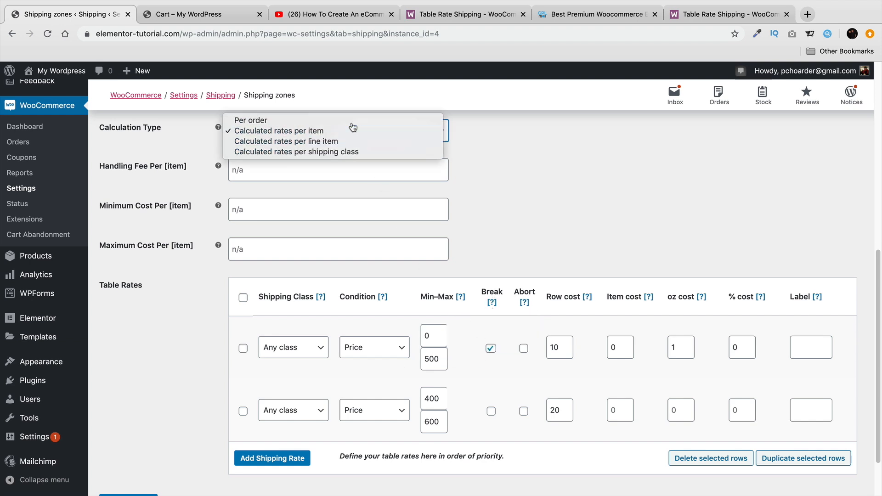
click(354, 119)
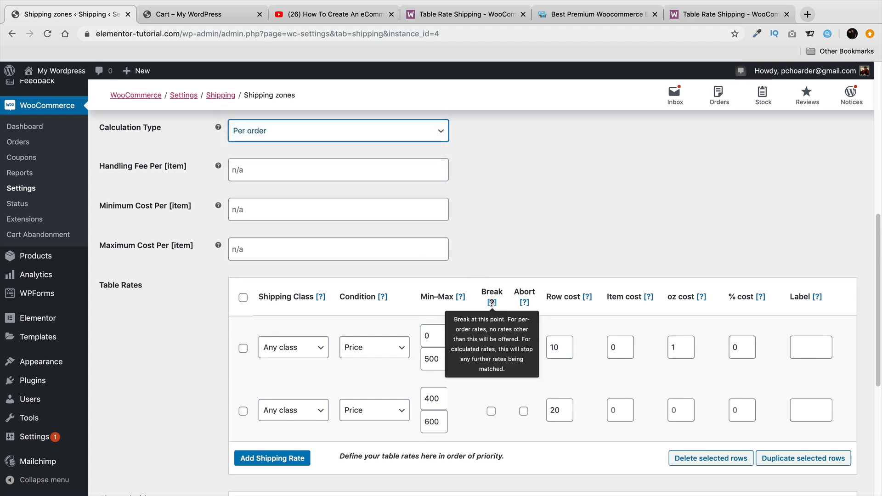
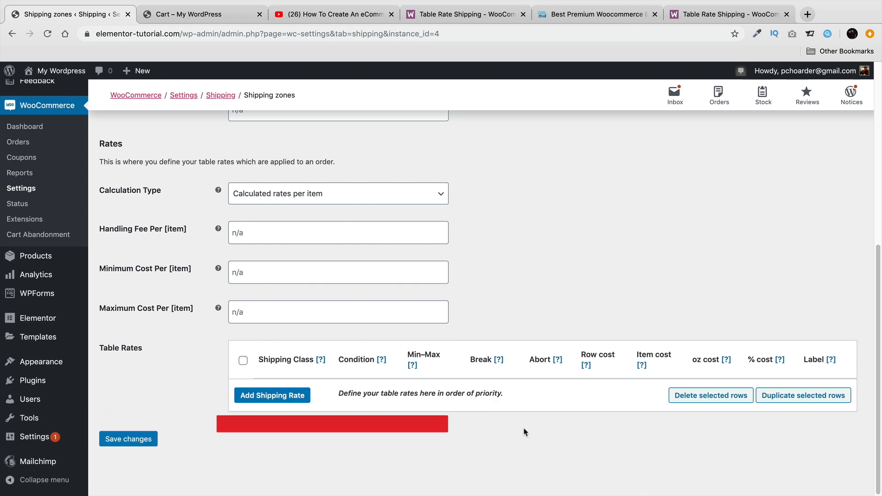
Add a table rate for any class with a Weight condition and a min–max range of 0 to 100
click(285, 404)
click(391, 410)
click(367, 433)
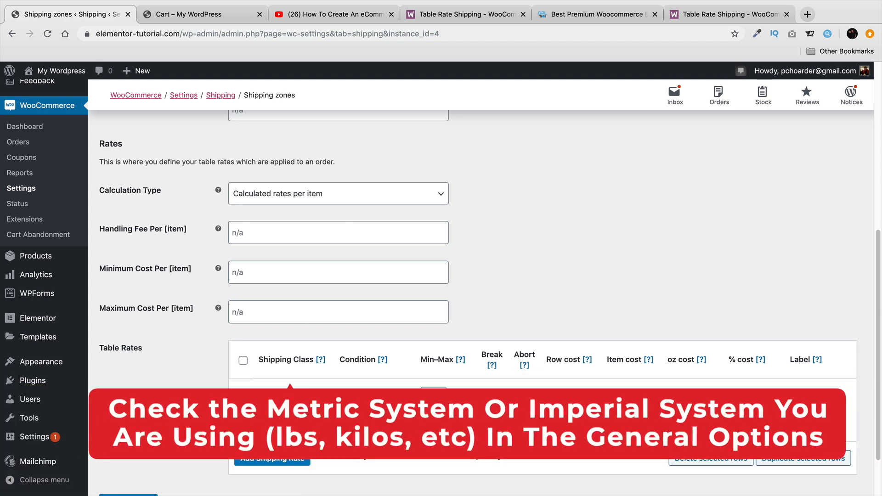
scroll(395, 427, down, 2)
click(442, 335)
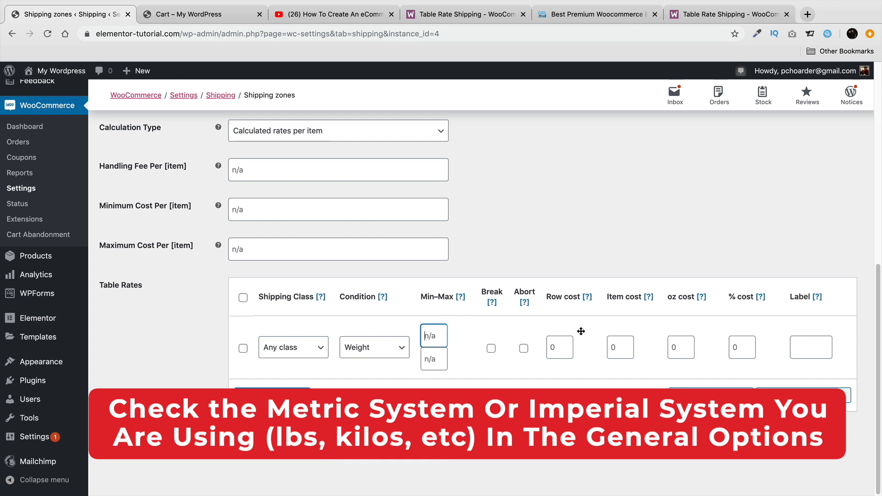
text(0)
key(Tab)
text(100)
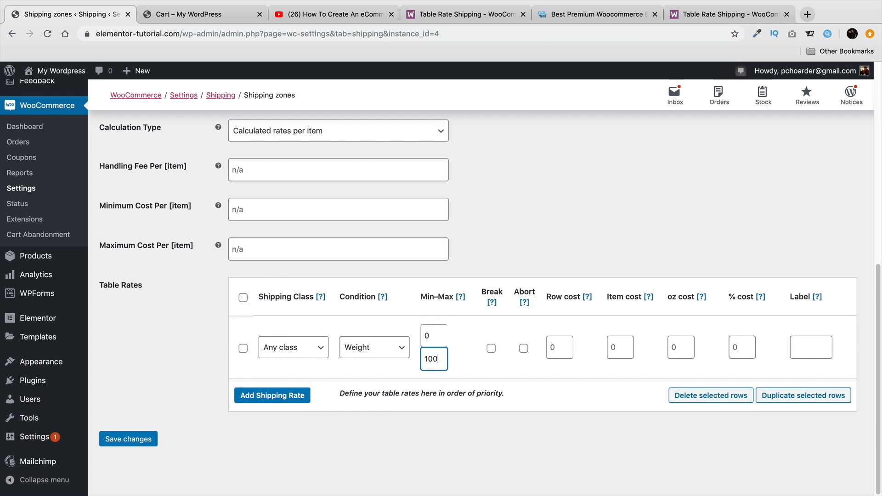
Save the weight rate with a row cost of 10 and reload the cart to check its shipping charge
click(561, 349)
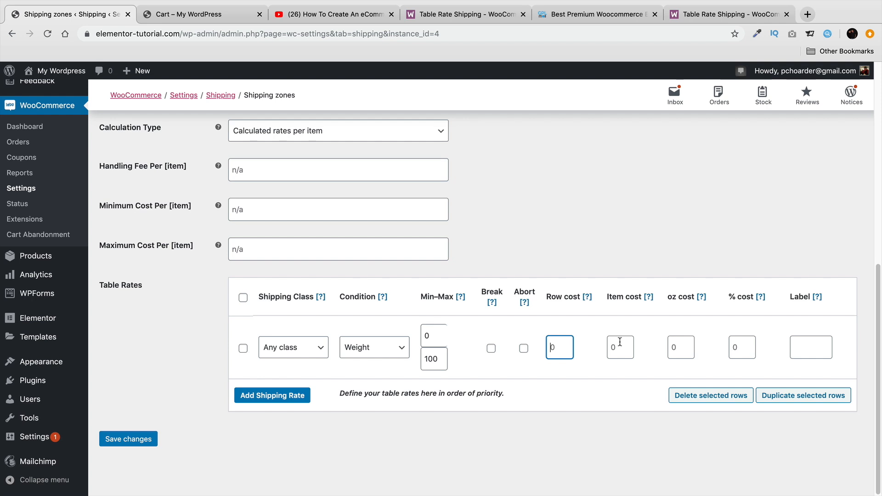
click(681, 344)
click(552, 343)
text(10)
click(137, 439)
click(183, 16)
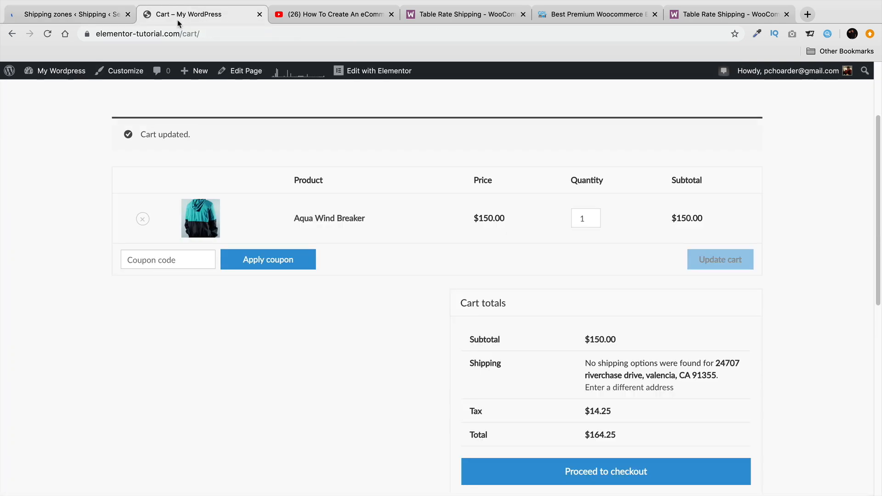
click(48, 34)
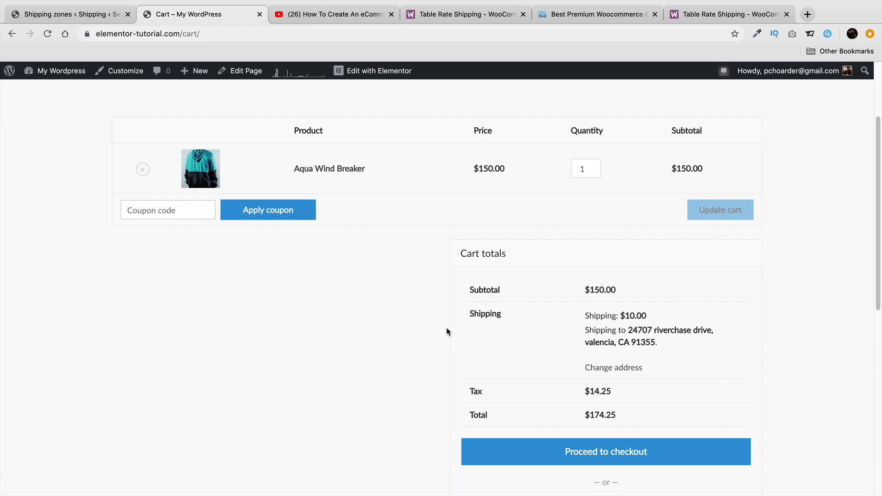
Set the weight rate's item cost to 5 and row cost to 0, and save the changes
click(74, 36)
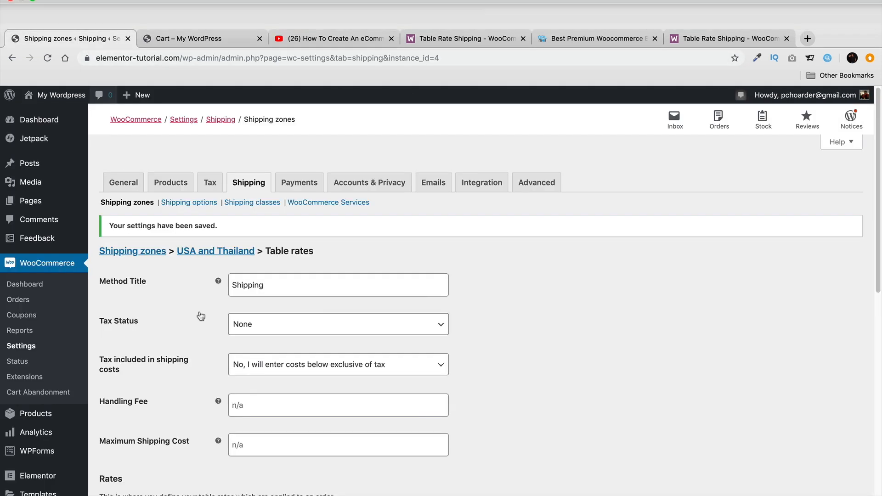
scroll(342, 402, down, 10)
click(622, 340)
double_click(623, 341)
text(5)
double_click(554, 347)
text(0)
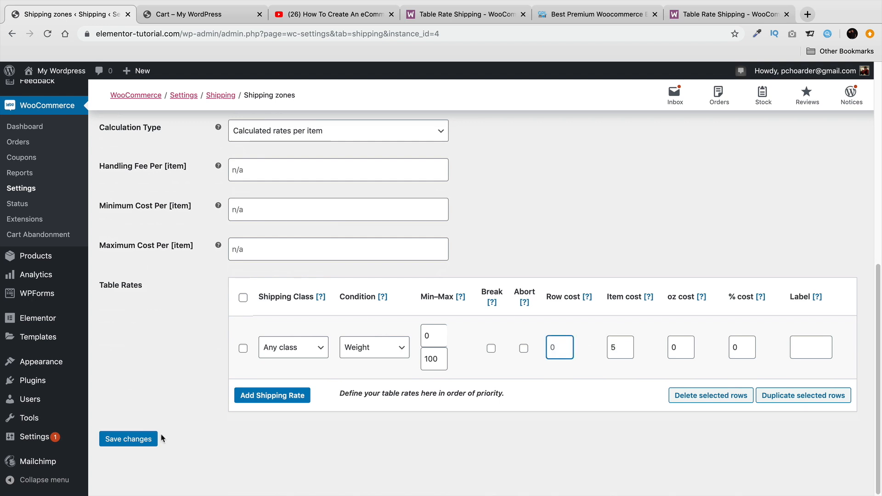
click(138, 439)
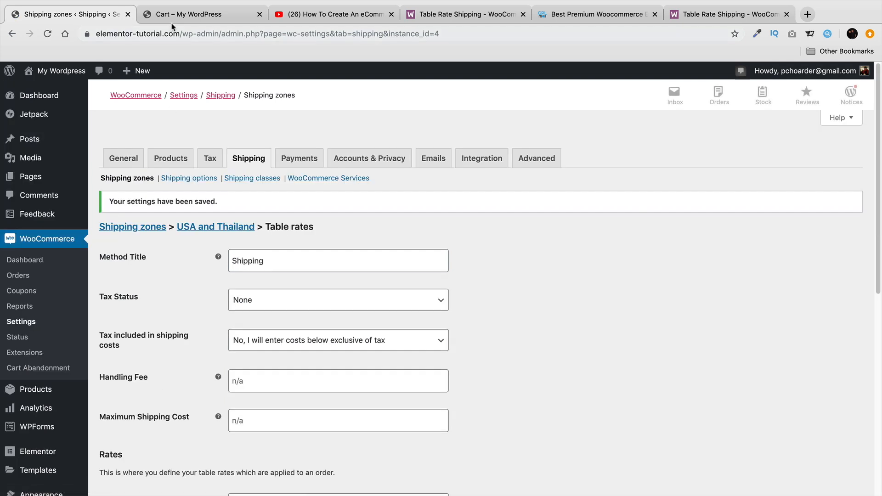
Reload the cart to check the shipping charge under the per-item calculation with the new item cost
click(171, 18)
click(46, 33)
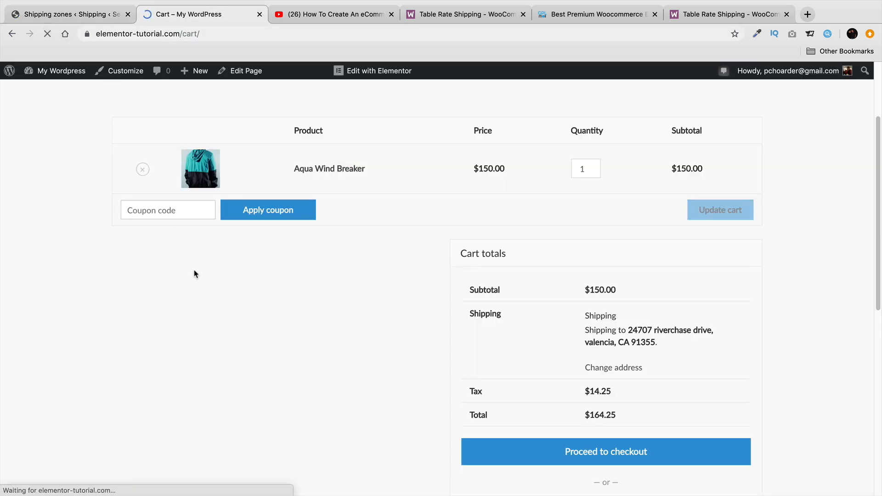
scroll(252, 298, down, 1)
scroll(616, 335, up, 3)
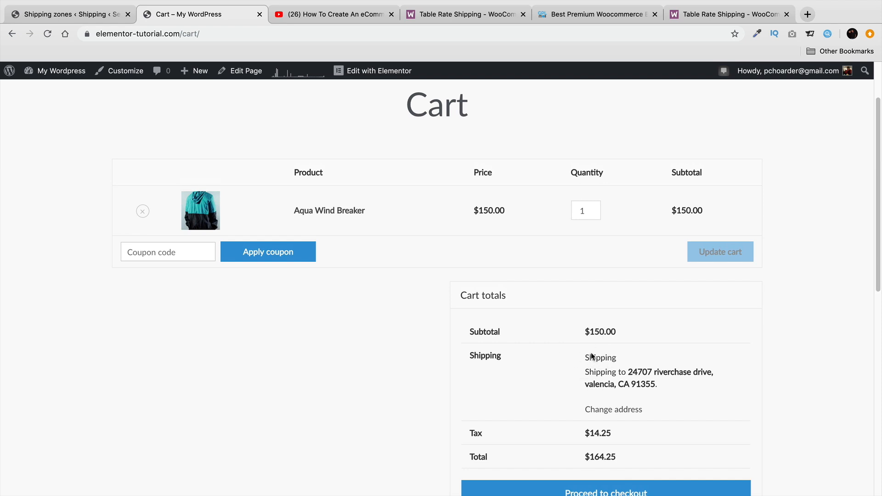
Set the calculation type to Calculated rates per line item and save the shipping settings
click(96, 14)
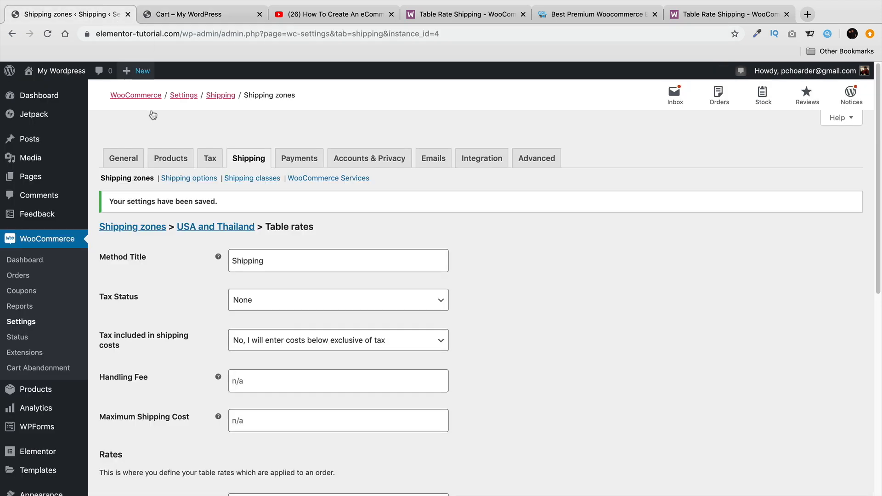
scroll(252, 291, down, 8)
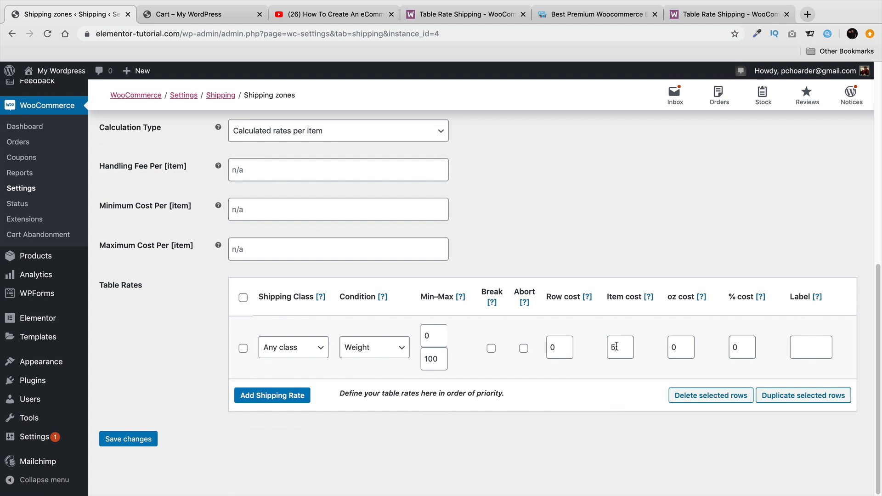
click(400, 132)
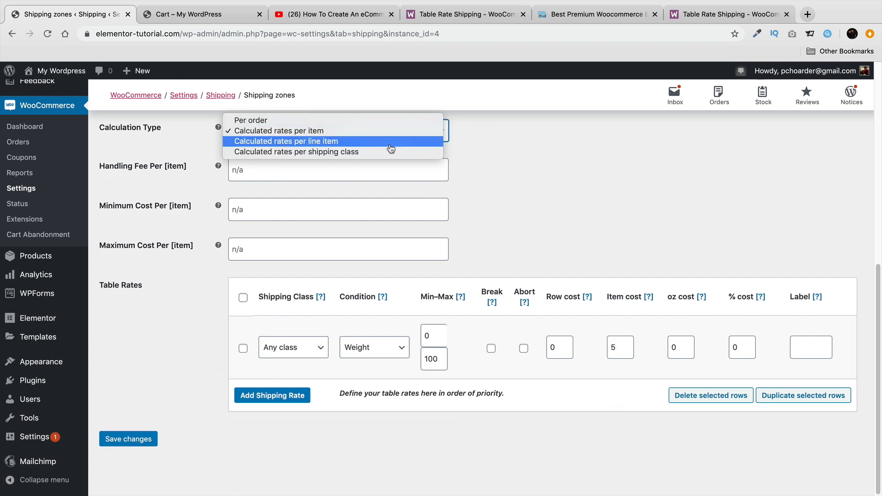
click(312, 147)
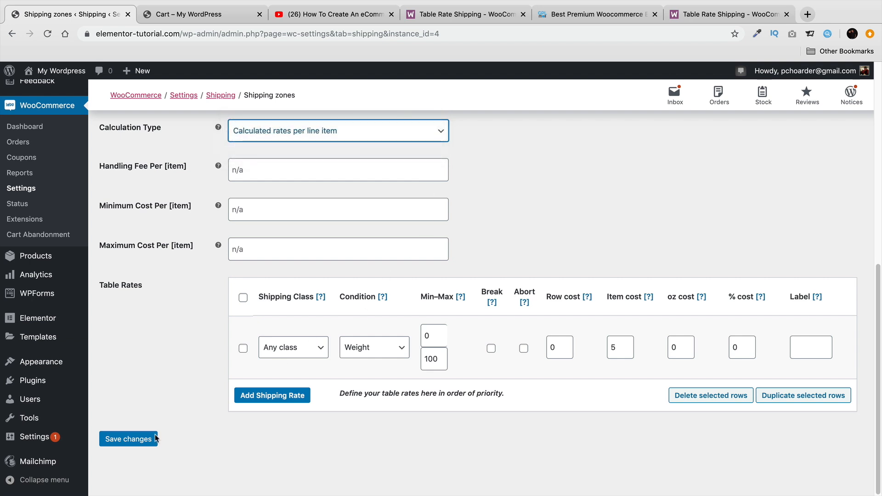
click(142, 441)
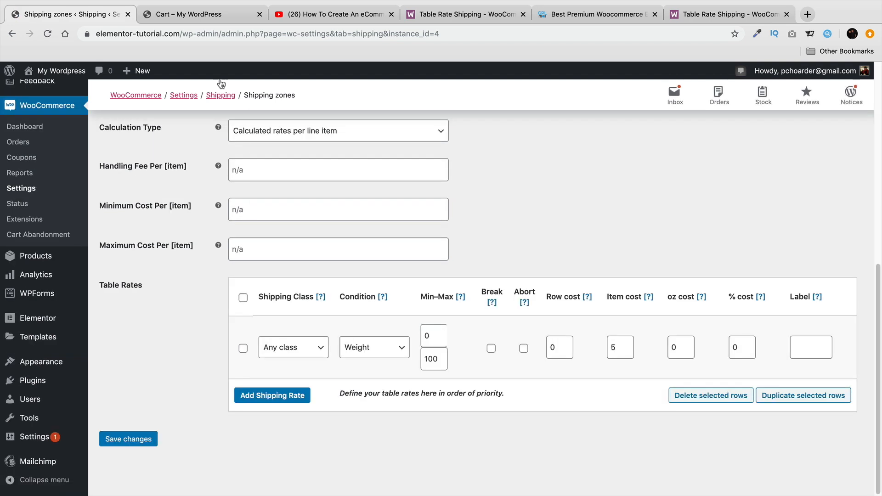
Reload the cart and check the shipping charge for a single Aqua Wind Breaker
click(190, 14)
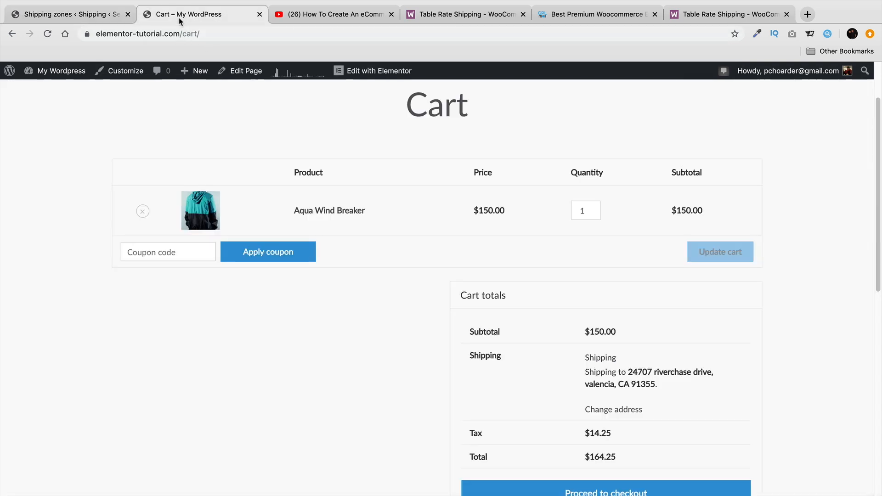
click(47, 34)
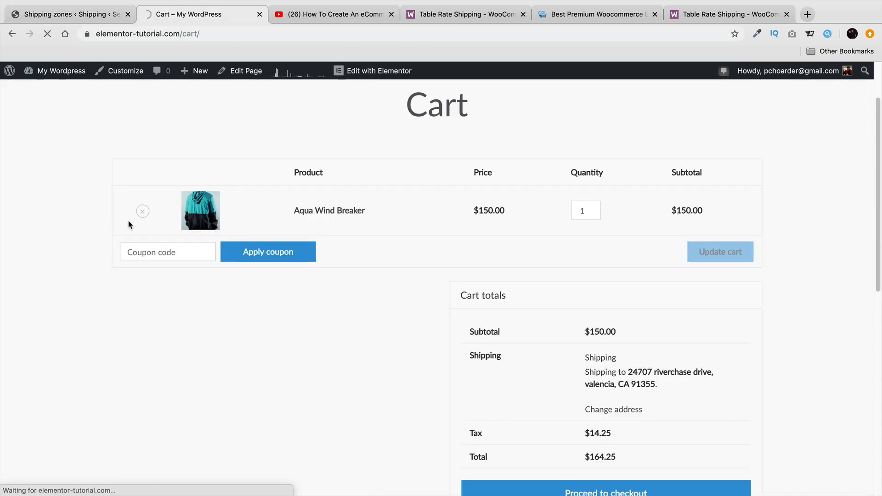
drag(652, 358, 591, 351)
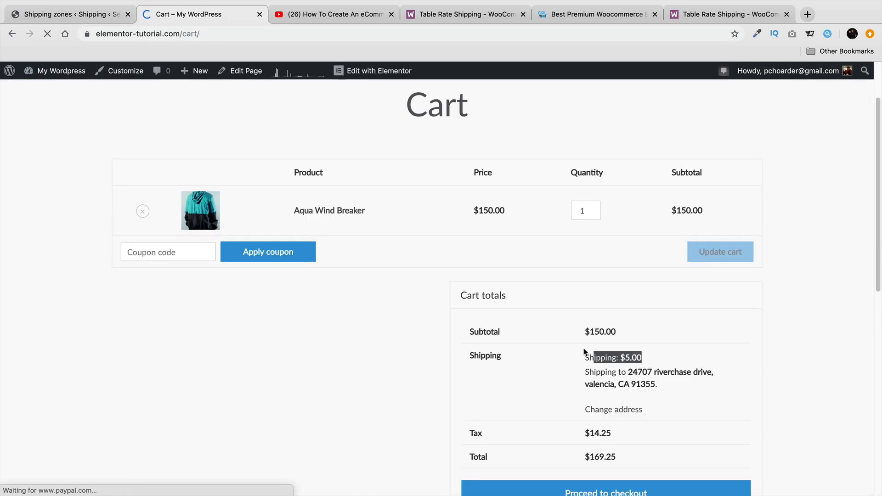
Update the Aqua Wind Breaker quantity in the cart to 10 and check the shipping charge
click(595, 207)
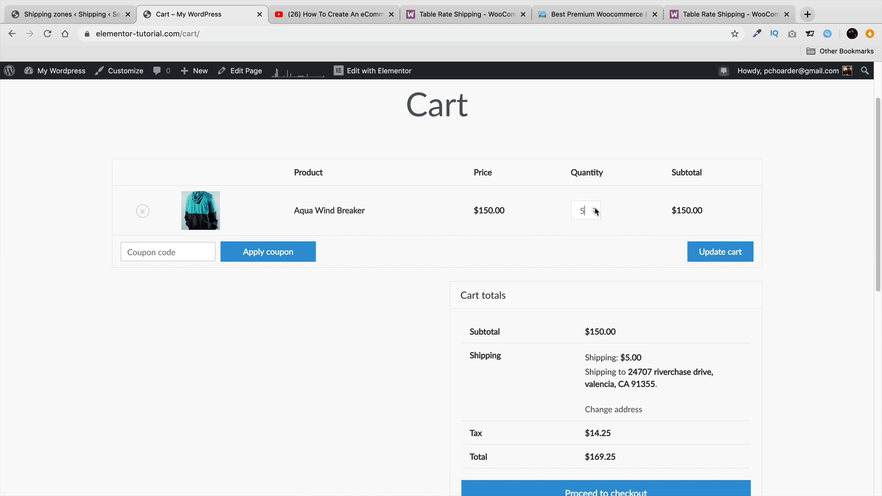
click(595, 208)
click(595, 208)
click(595, 208)
click(730, 251)
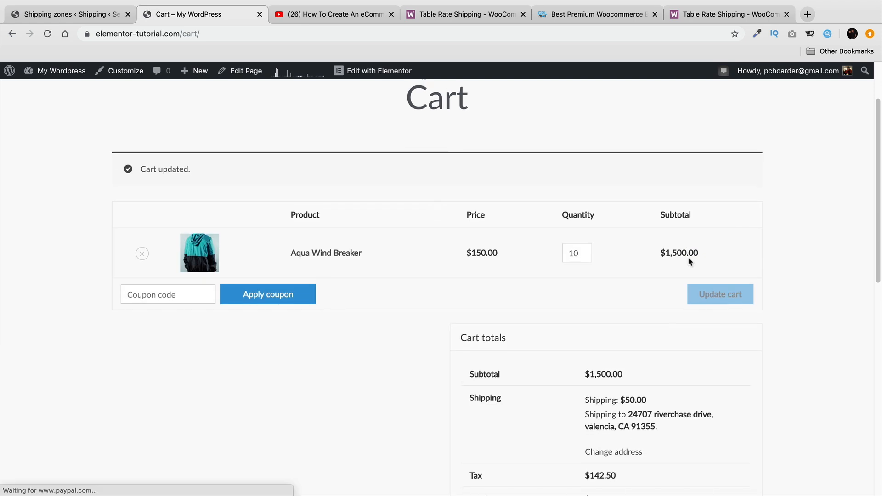
drag(649, 366, 592, 361)
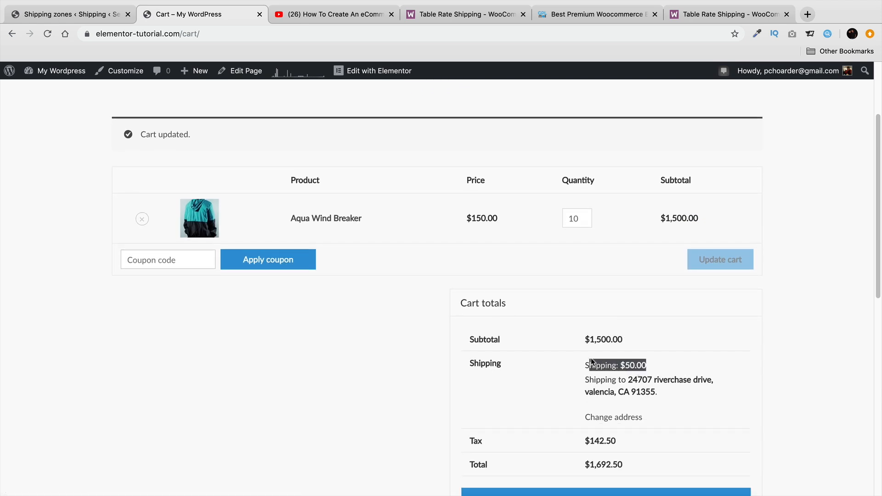
Switch the calculation type to Calculated rates per item and save the rate with an empty item cost and a row cost of 20
click(107, 18)
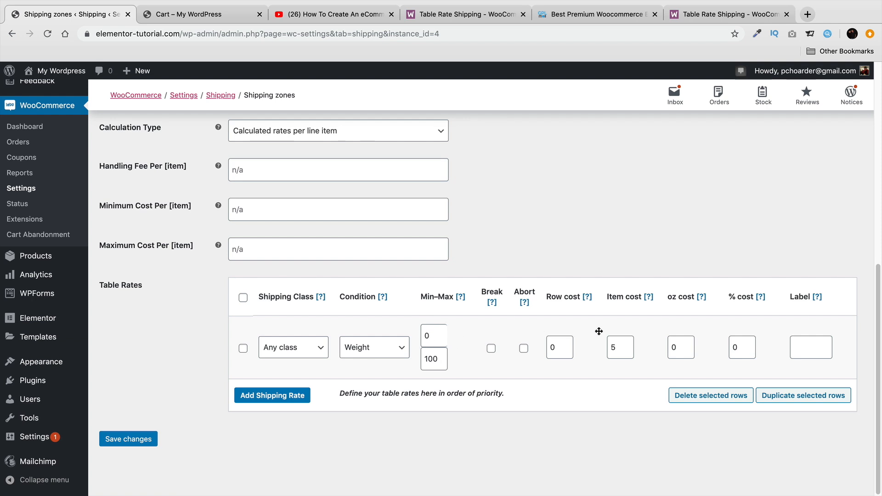
double_click(623, 347)
double_click(558, 347)
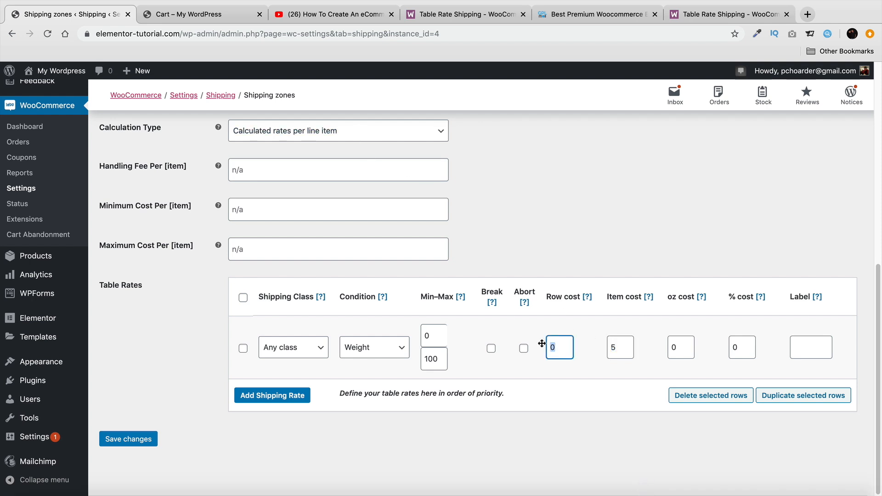
click(372, 130)
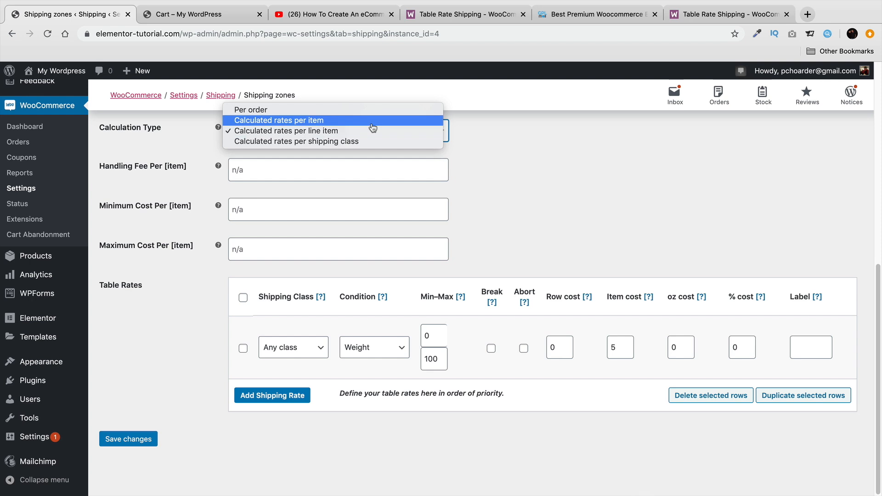
click(372, 121)
click(621, 347)
key(BackSpace)
double_click(561, 346)
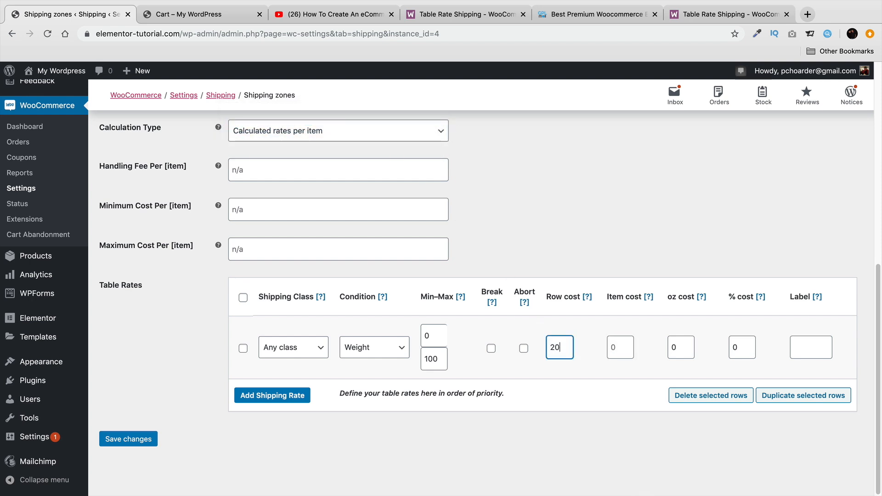
click(128, 439)
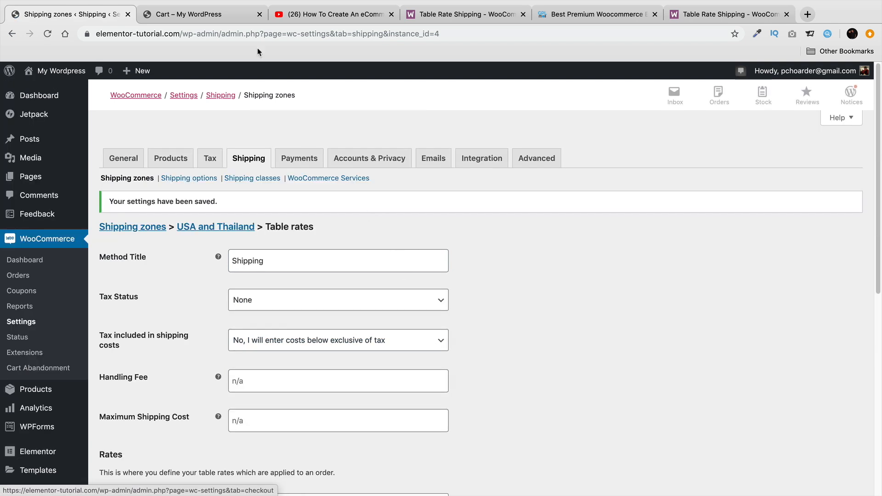
Reload the cart and check the shipping charge for the ten Aqua Wind Breakers
click(204, 14)
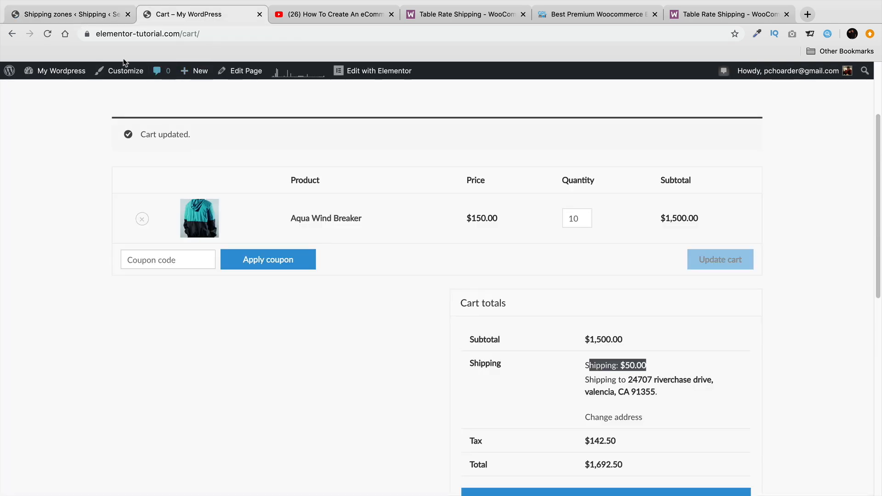
click(47, 34)
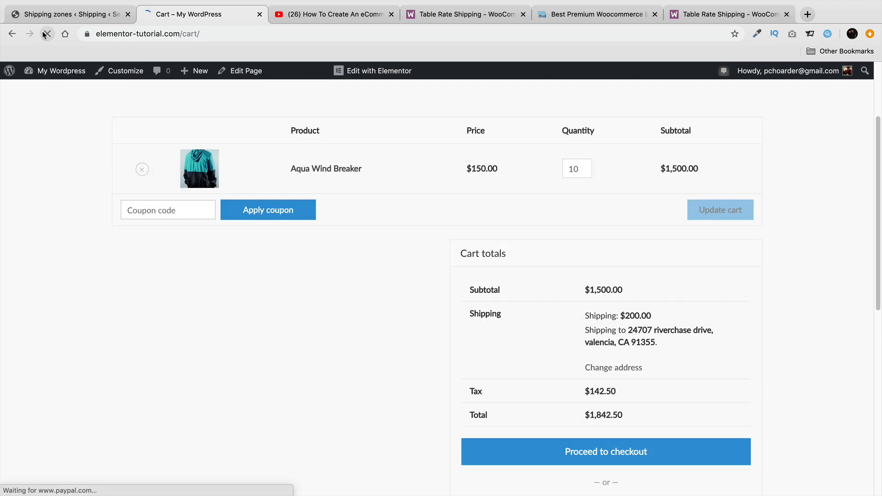
drag(647, 318, 582, 314)
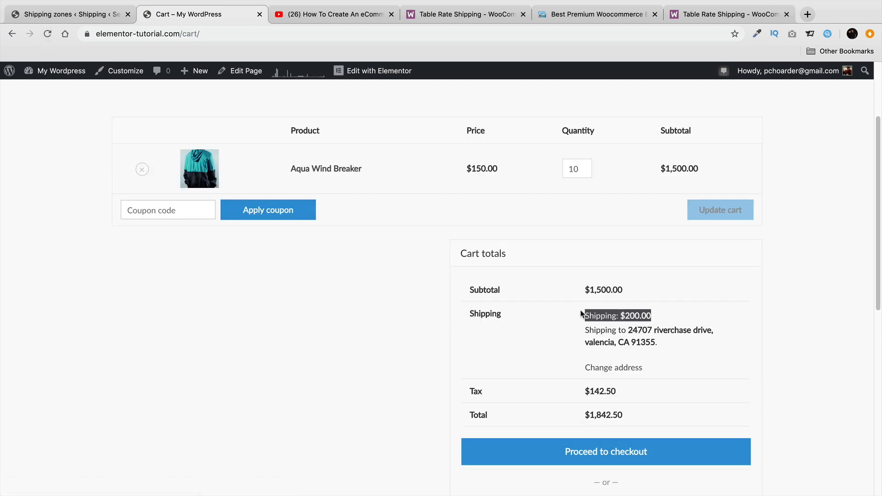
Set the table rates calculation type to Calculated rates per line item and save the shipping settings
click(131, 14)
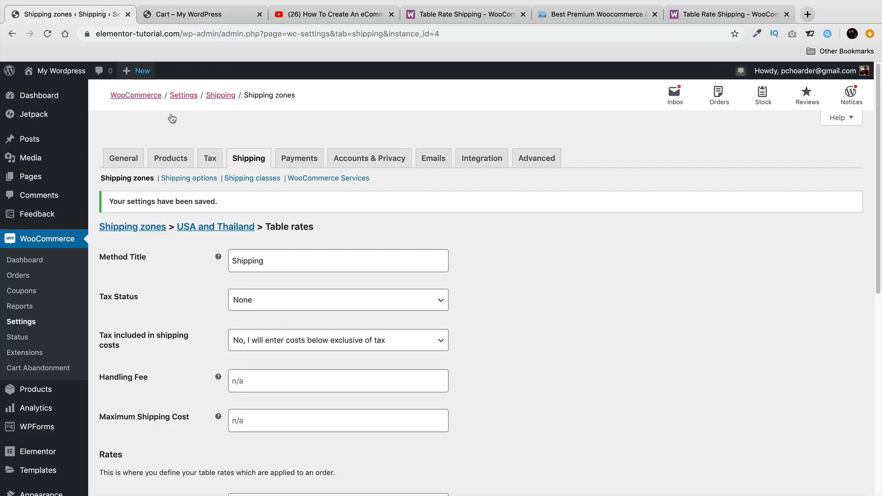
scroll(302, 358, down, 10)
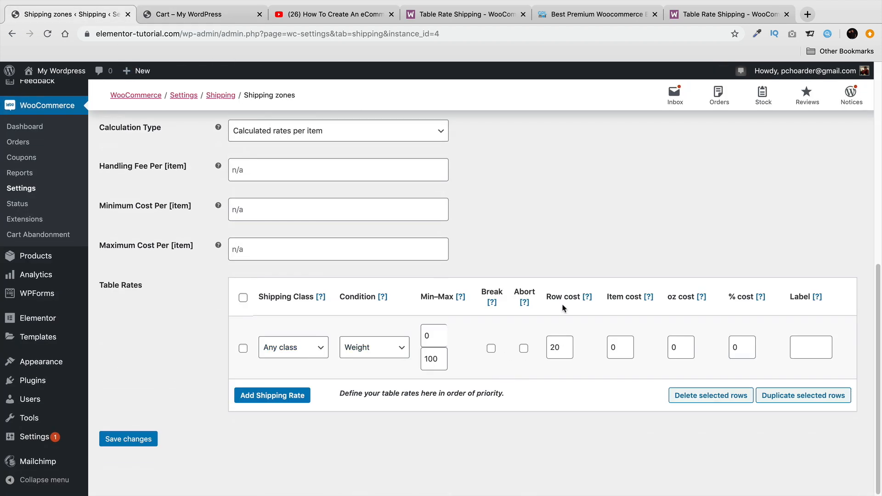
click(316, 135)
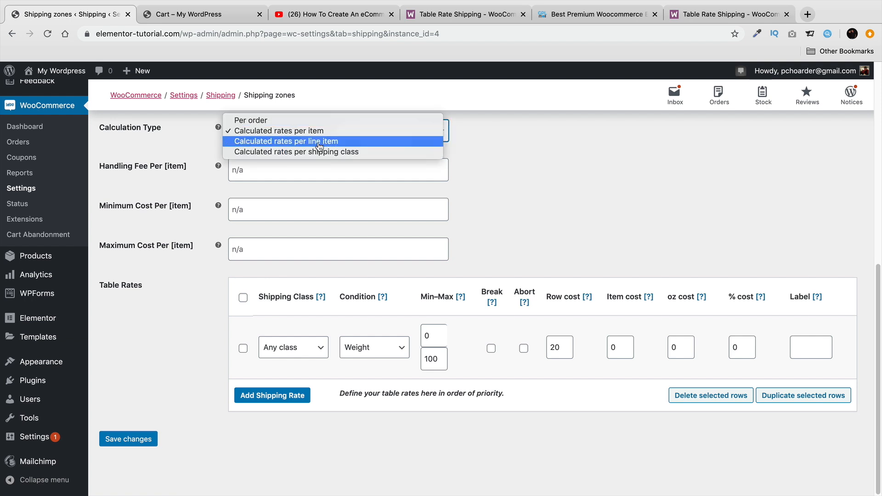
click(320, 143)
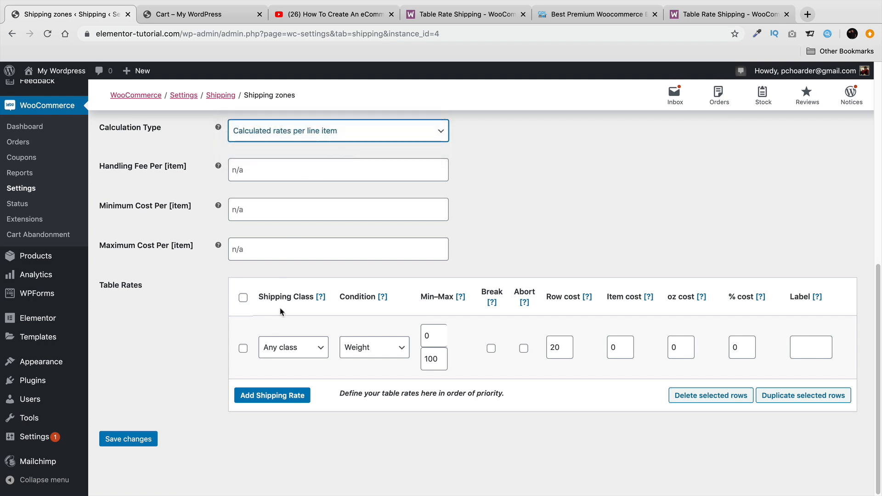
click(143, 440)
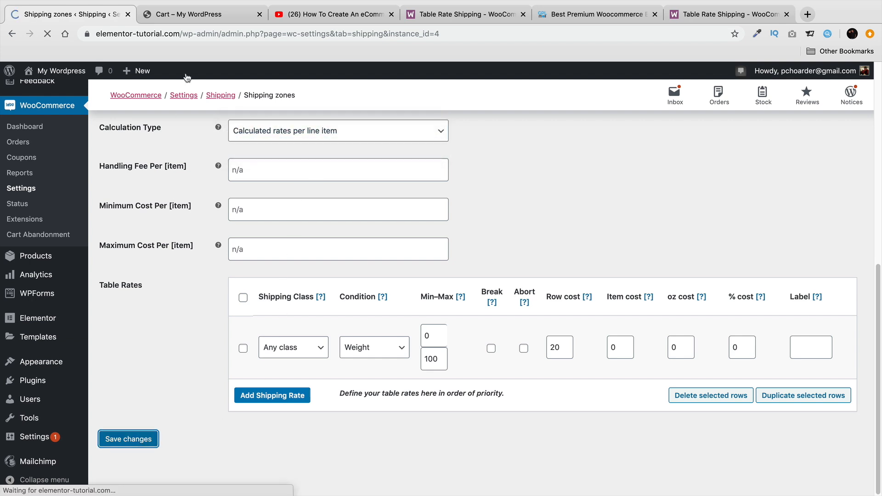
Reload the cart page and check the shipping charge in the cart totals
click(187, 15)
click(47, 34)
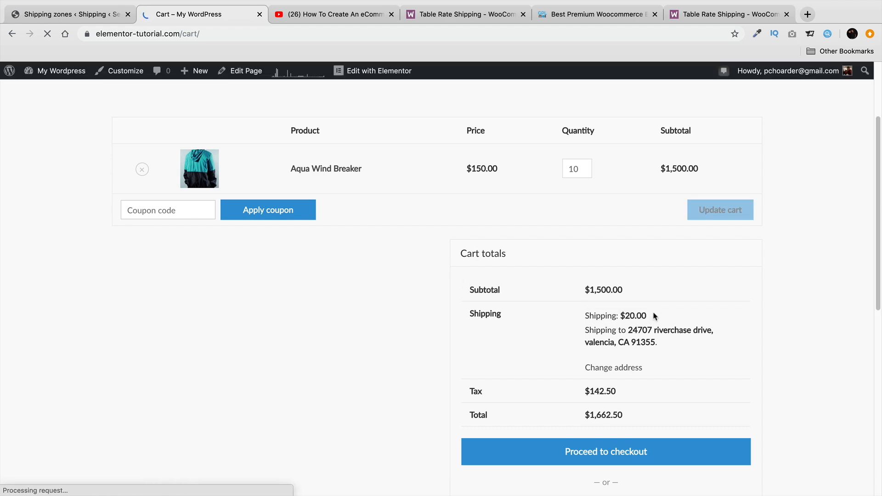
drag(647, 316, 580, 315)
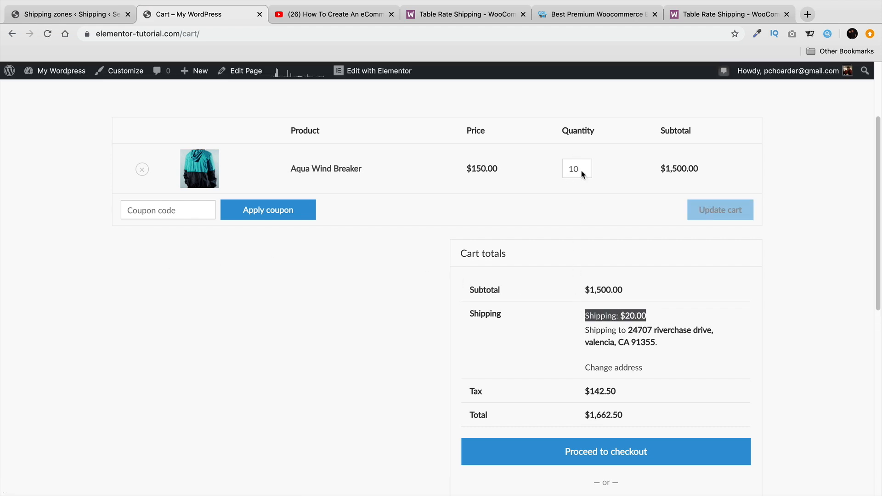
Add a second shipping rate row to the table rates with Weight as its condition
click(92, 15)
scroll(294, 318, down, 5)
scroll(294, 319, down, 2)
scroll(412, 330, down, 1)
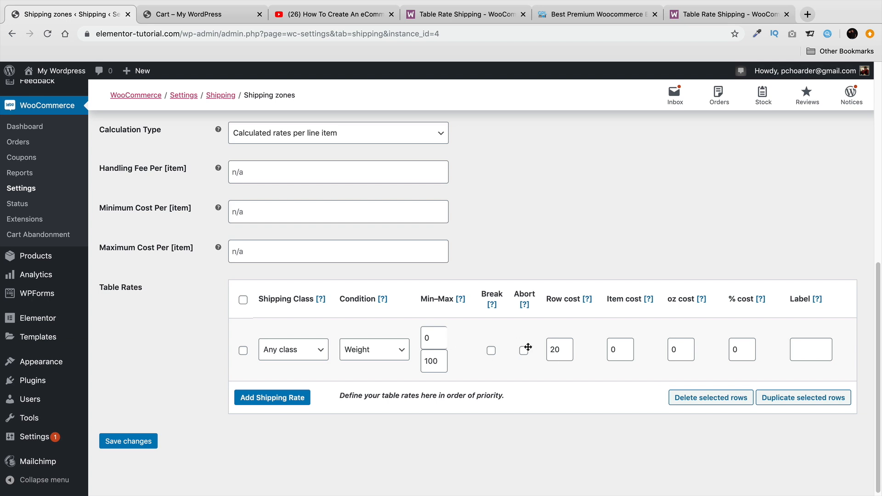
double_click(560, 350)
click(301, 398)
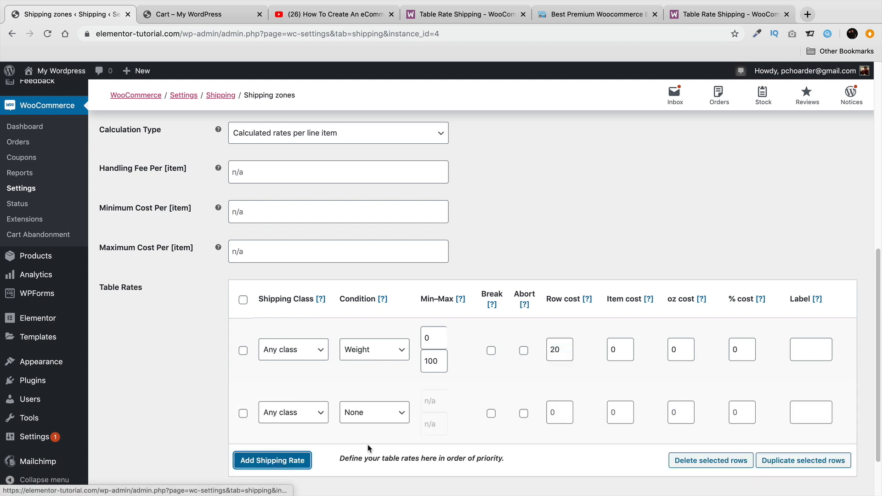
click(390, 418)
click(381, 433)
Set the second rate's weight range to a minimum of 100.0 and a maximum of 200
click(432, 401)
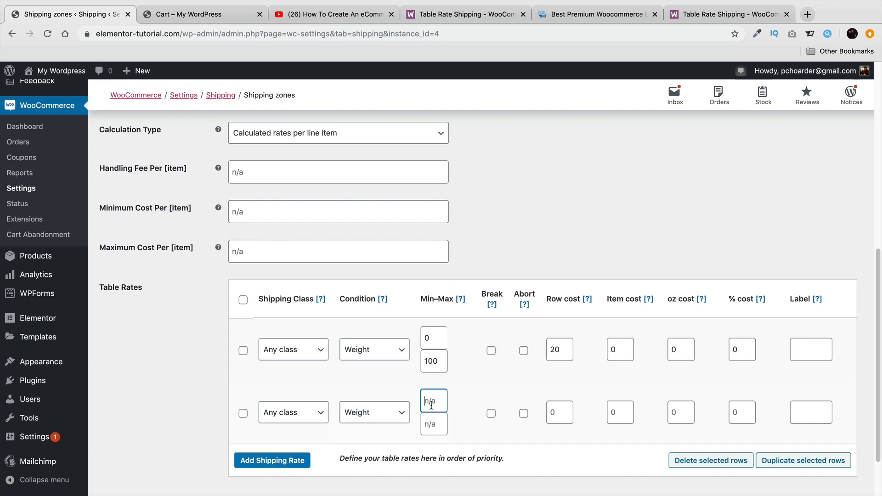
text(100.0)
key(Tab)
text(200)
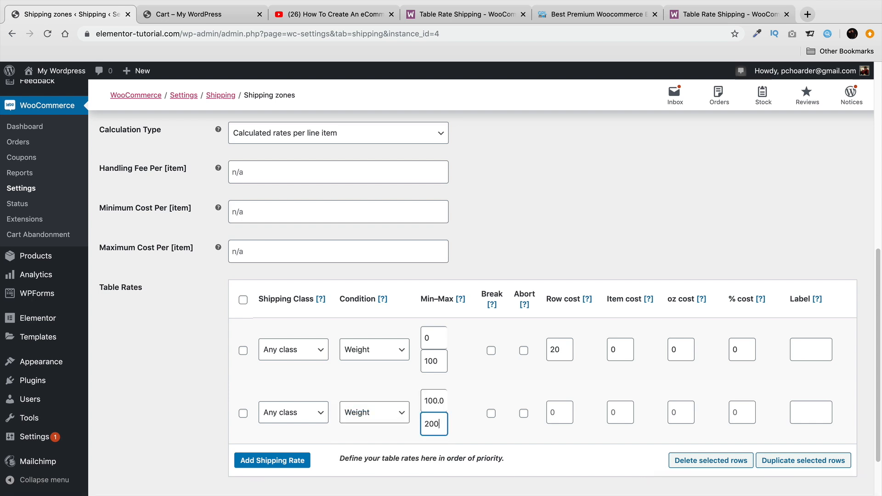
Set the second rate's row cost to 40 and save the shipping settings
click(559, 417)
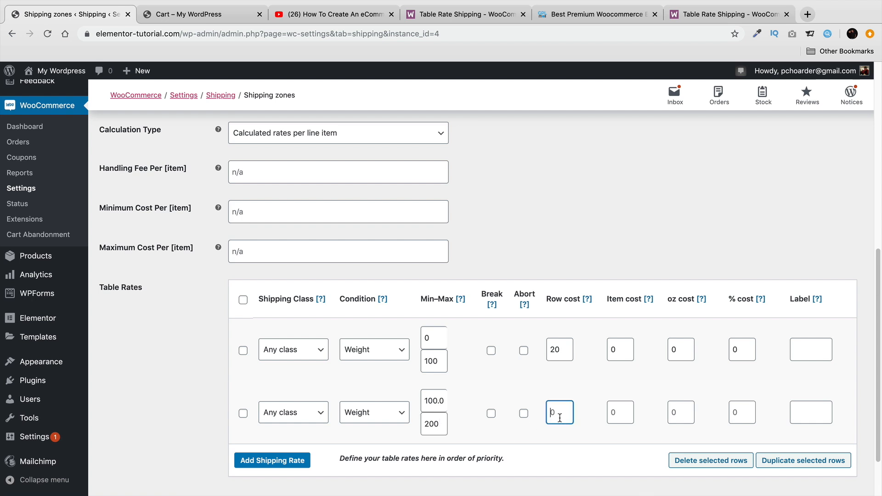
text(40)
scroll(558, 415, down, 3)
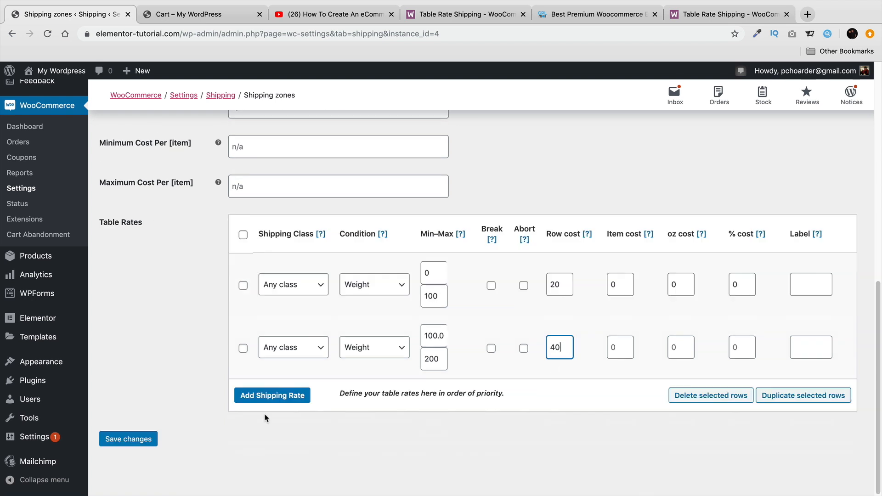
click(138, 439)
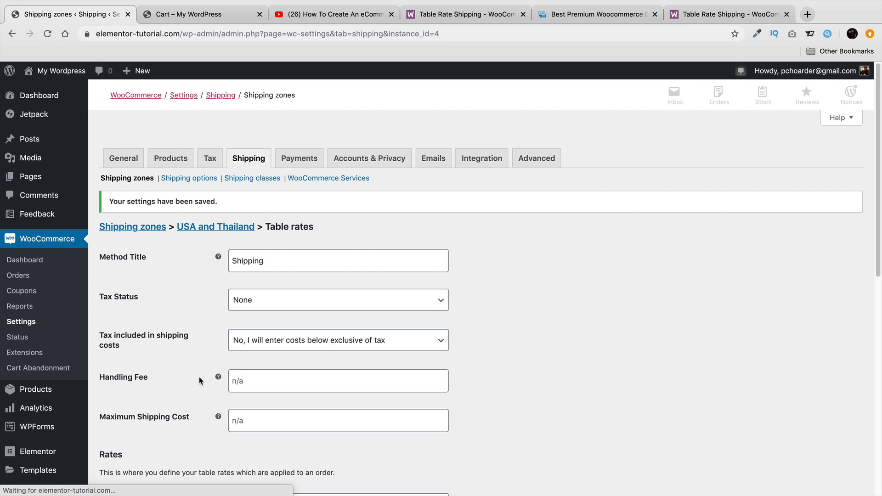
scroll(226, 379, down, 10)
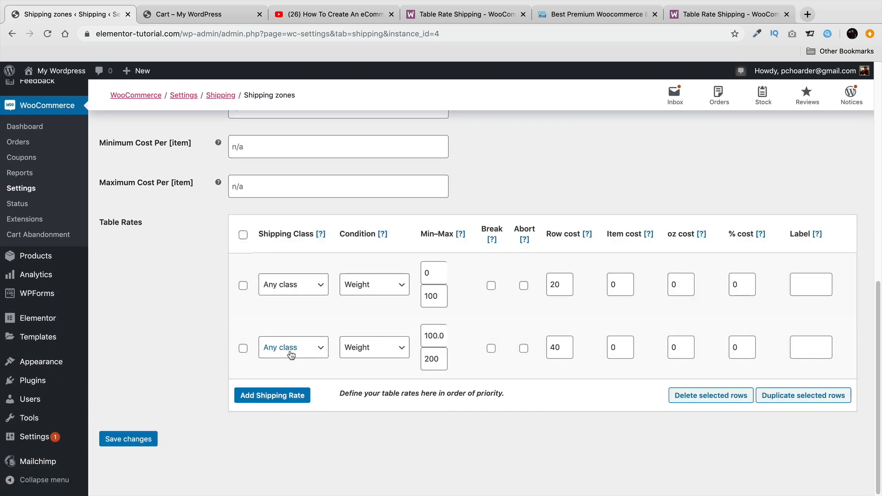
scroll(296, 367, up, 2)
scroll(336, 371, down, 1)
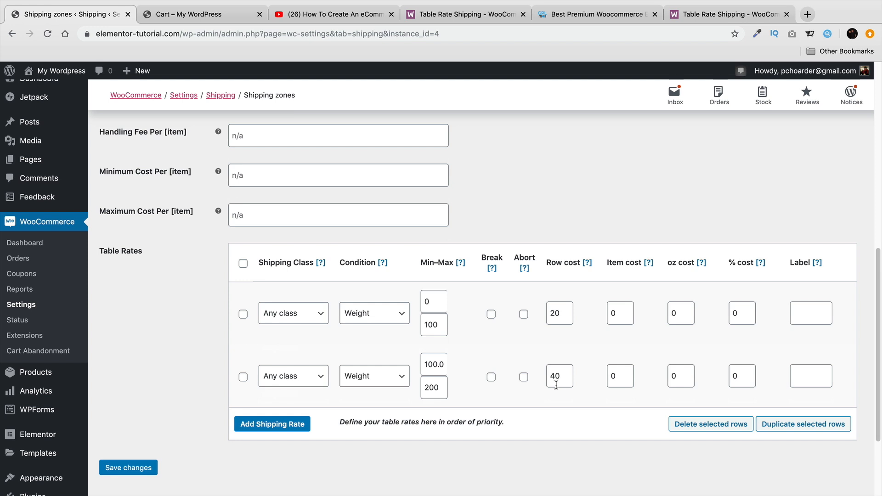
Set the calculation type to Per order and save the shipping settings
scroll(485, 305, up, 4)
click(361, 211)
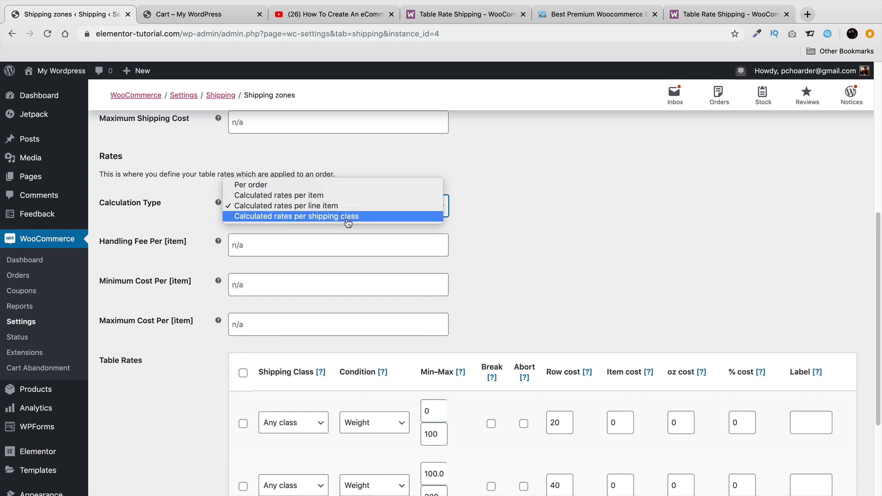
click(335, 189)
scroll(186, 345, down, 8)
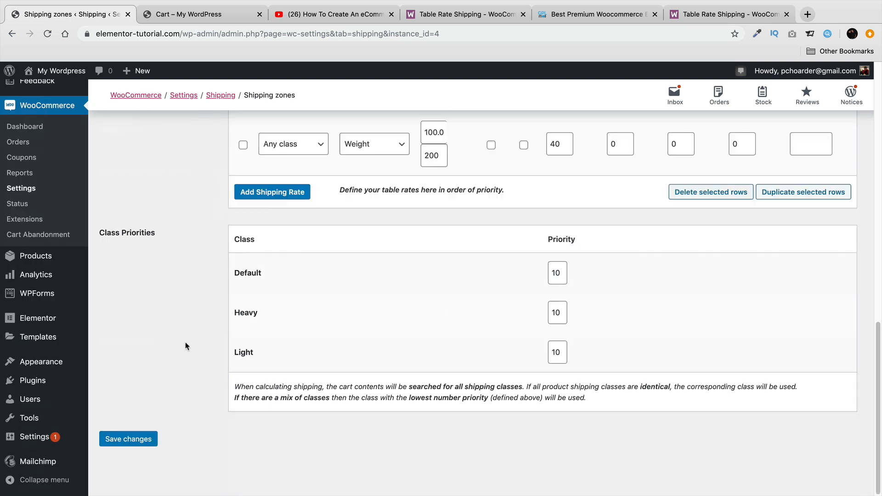
click(138, 439)
scroll(186, 383, up, 4)
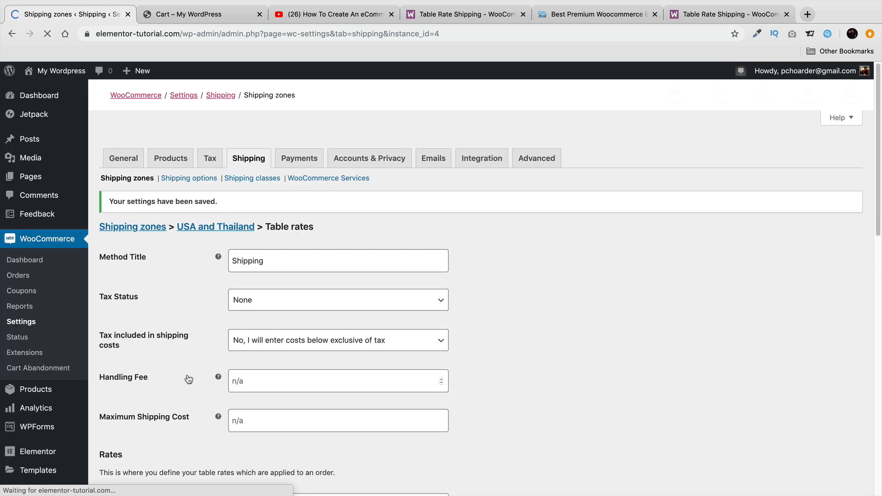
scroll(190, 374, down, 4)
scroll(190, 373, down, 5)
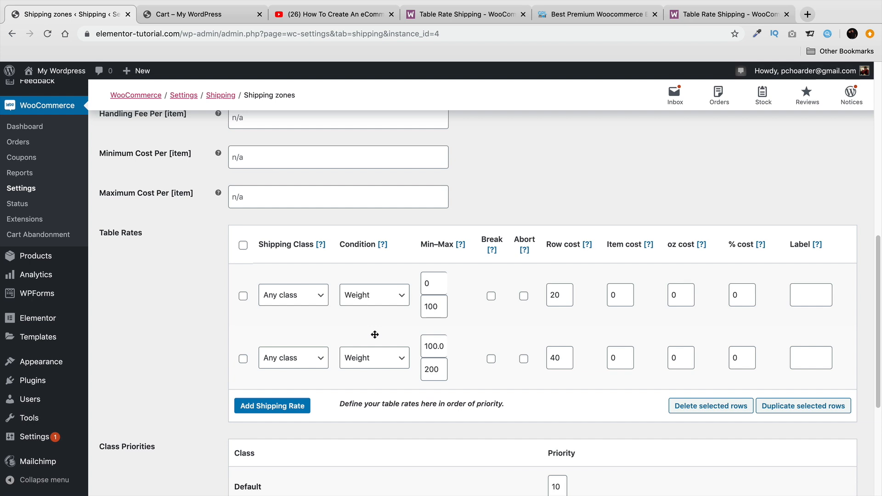
Set the Aqua Wind Breaker quantity in the cart to 50 and update the cart
click(216, 14)
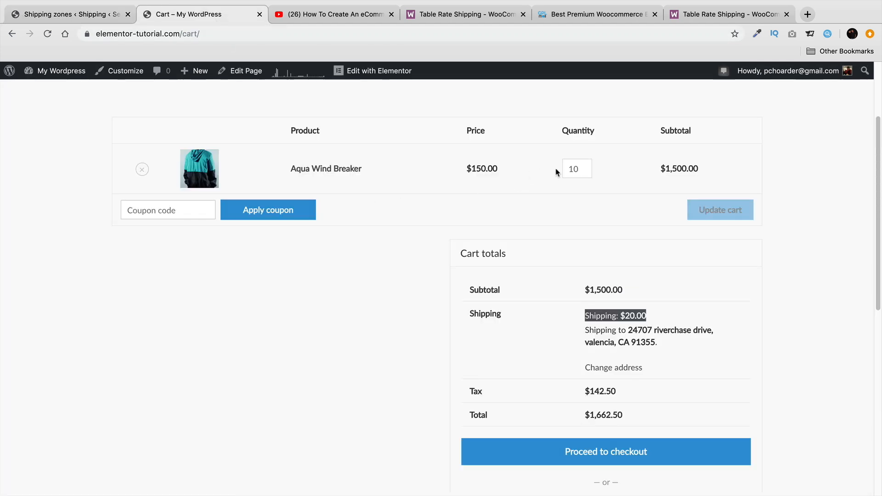
click(586, 166)
click(586, 166)
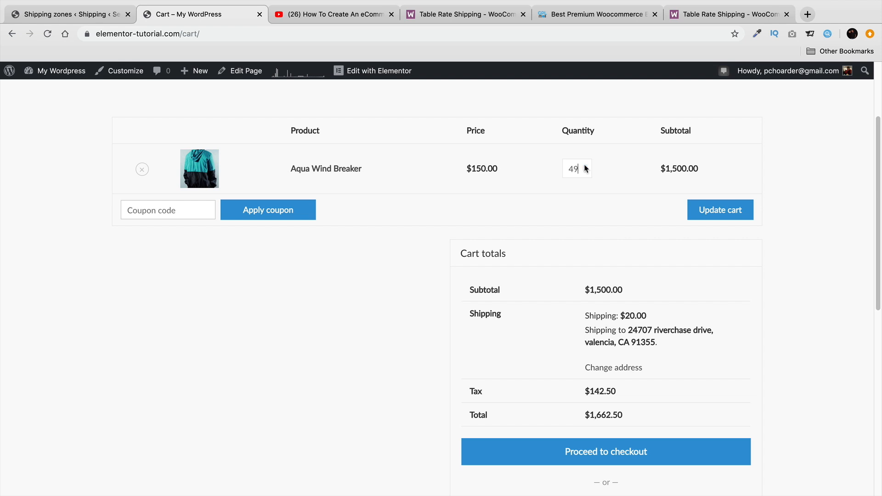
click(719, 212)
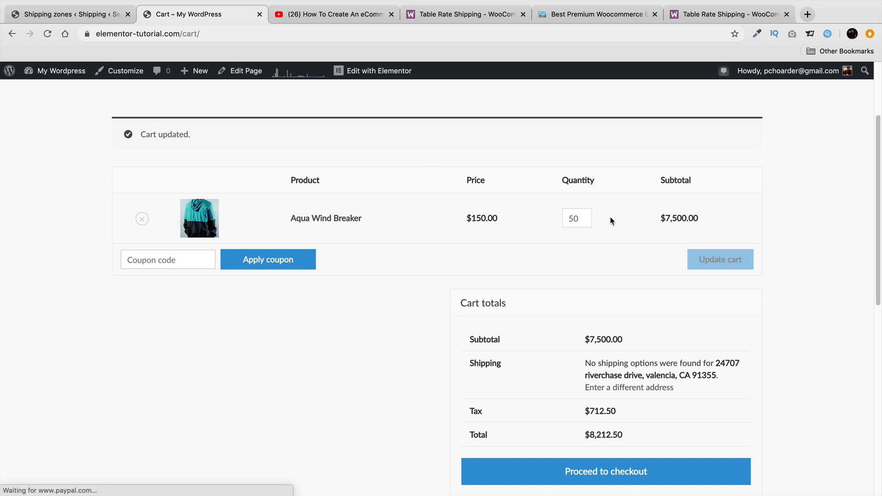
Check the table rates' weight limits, set the Aqua Wind Breaker quantity to 30 and update the cart
click(68, 15)
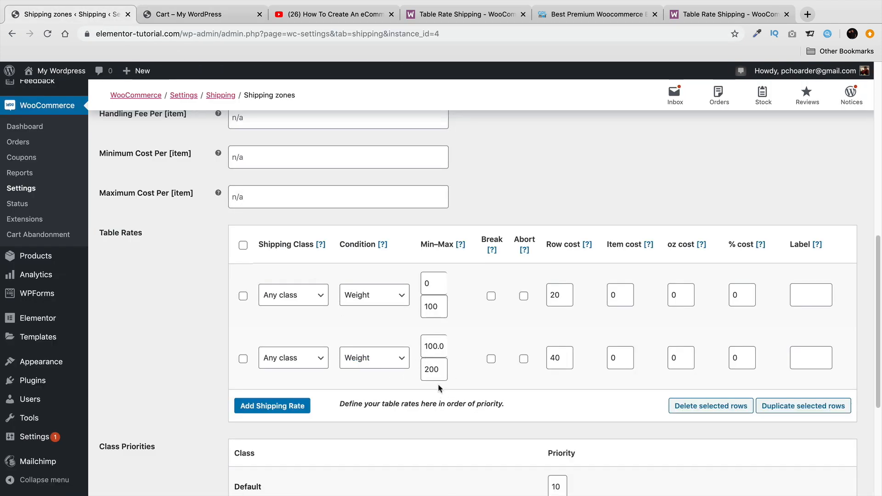
click(181, 14)
double_click(569, 218)
text(30)
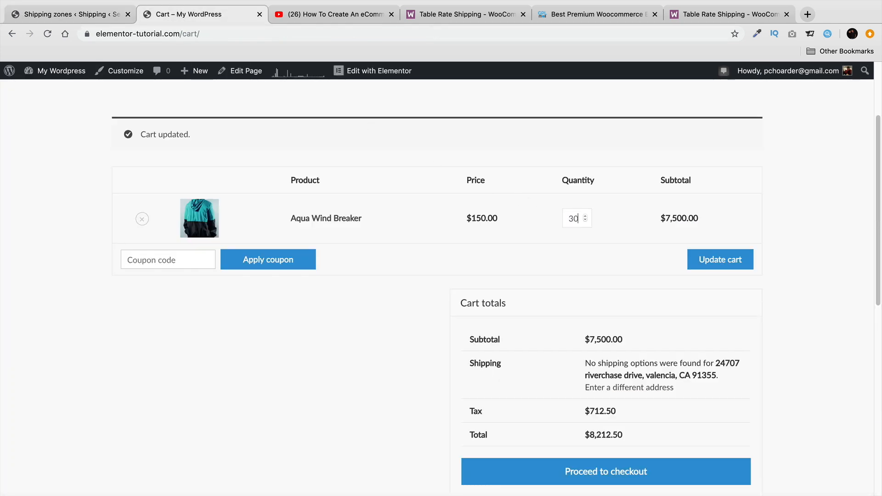
click(698, 259)
Compare the cart's shipping charge with the weight range and row cost of the second table rate
click(109, 15)
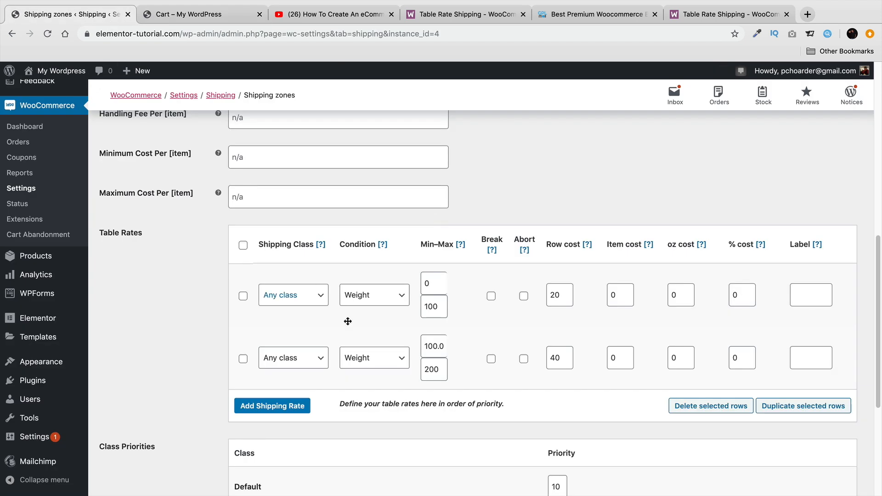
click(214, 21)
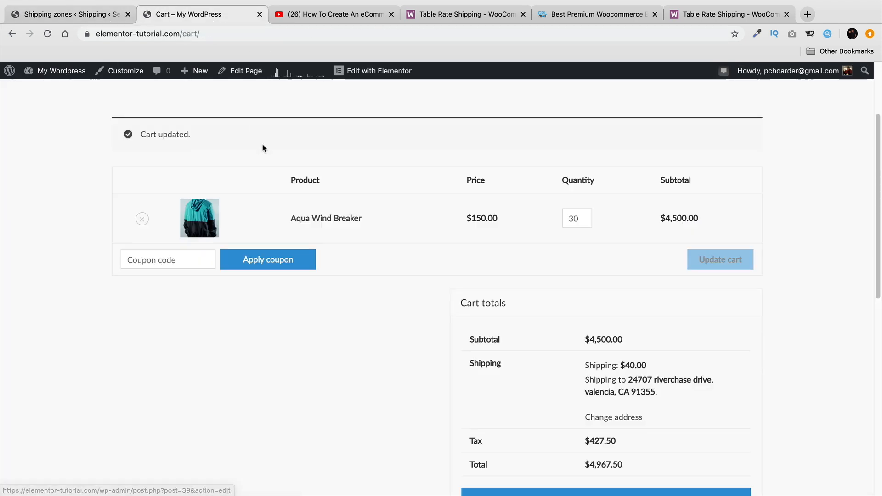
drag(656, 369, 584, 365)
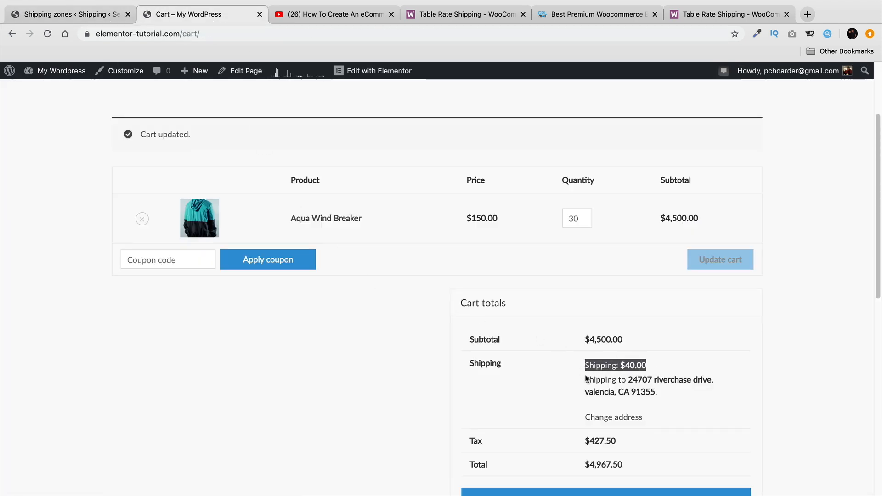
click(92, 14)
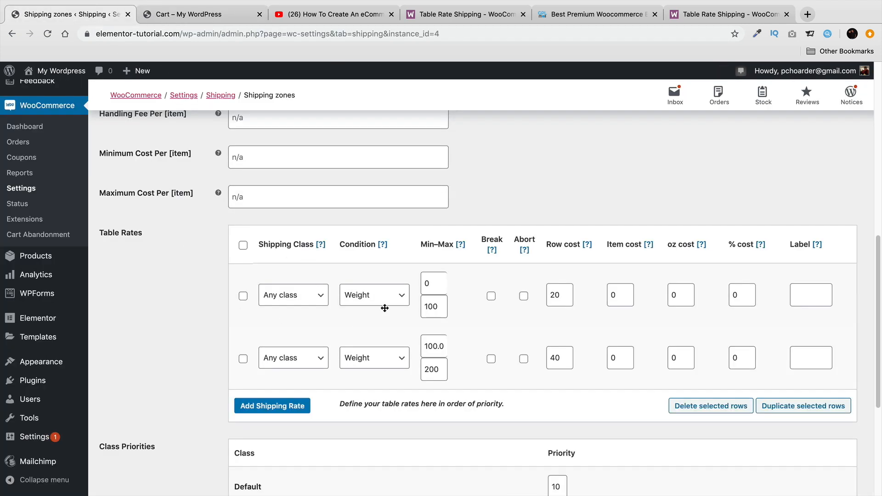
double_click(552, 361)
drag(552, 360, 541, 363)
Try the Heavy shipping class on the second rate and return it to Any class
click(309, 361)
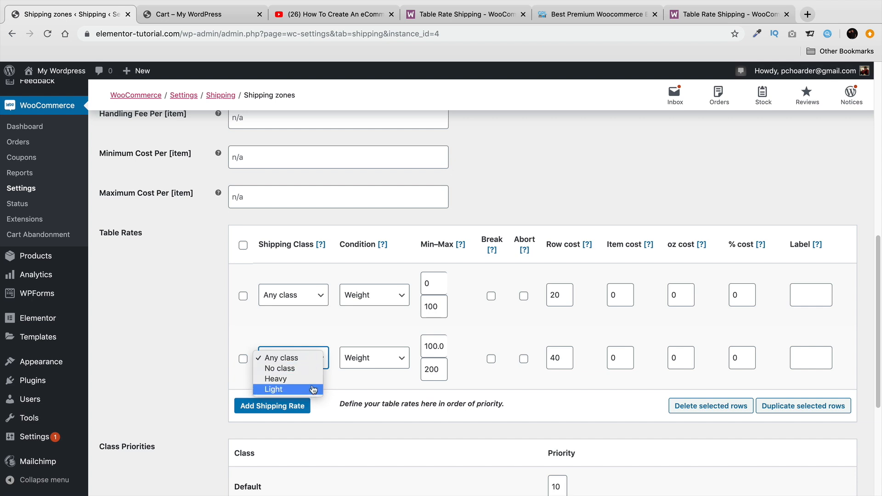
click(314, 378)
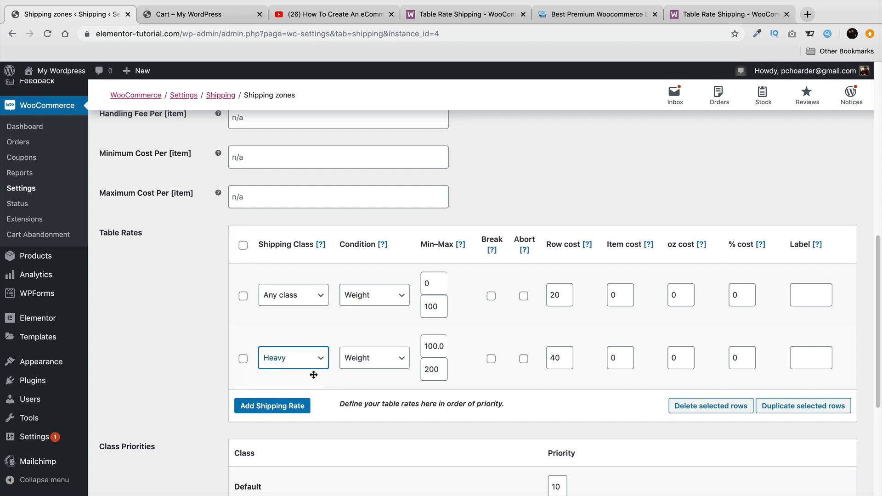
click(308, 363)
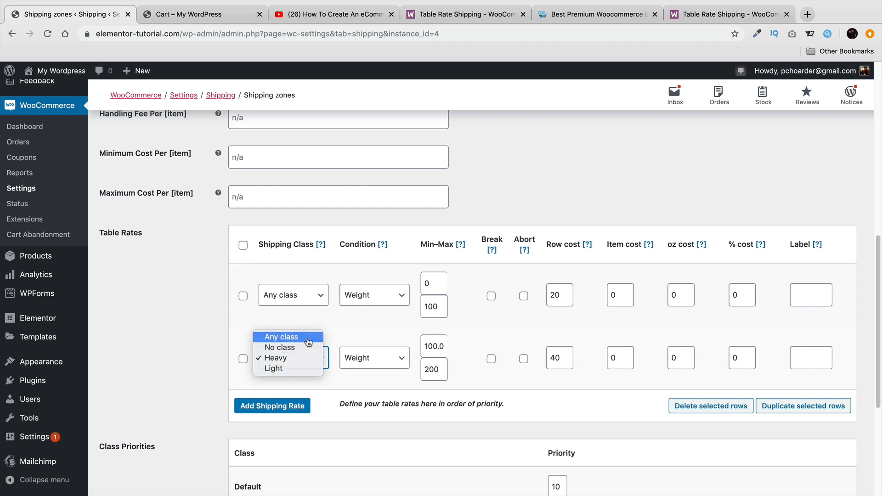
click(308, 337)
scroll(307, 338, up, 1)
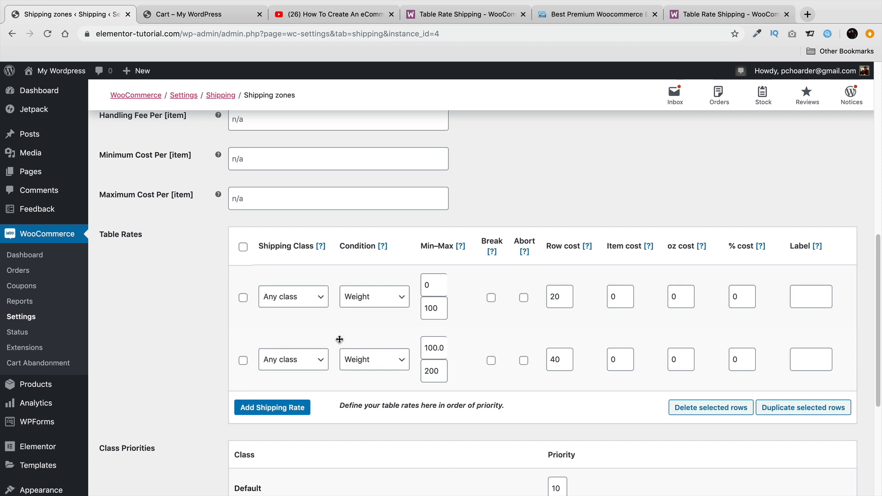
Set the first rate's minimum weight to 5 and save the shipping settings
double_click(433, 284)
double_click(557, 296)
double_click(424, 286)
scroll(392, 317, down, 5)
click(131, 440)
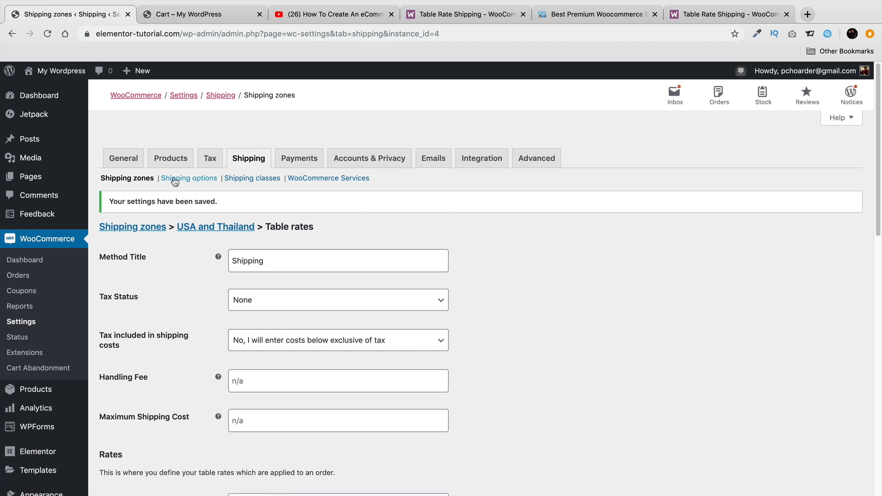
scroll(229, 344, down, 8)
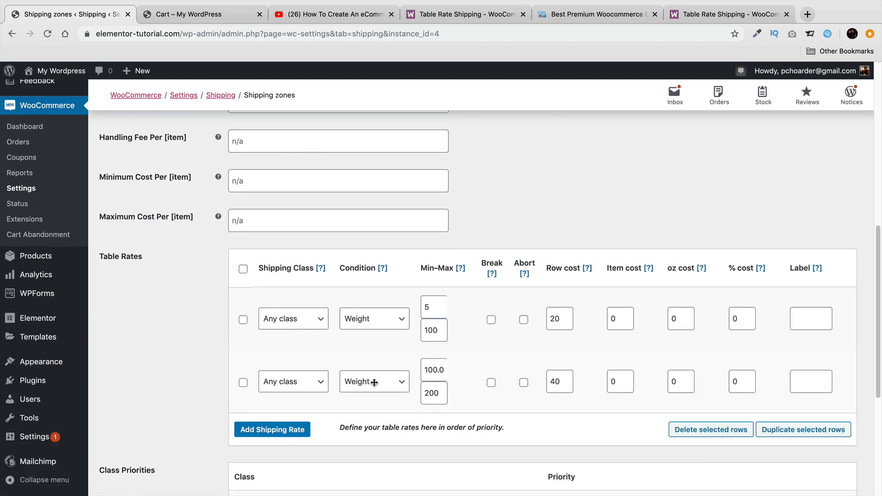
Try adding a third shipping rate to the table with the Price condition
scroll(359, 386, down, 1)
click(300, 406)
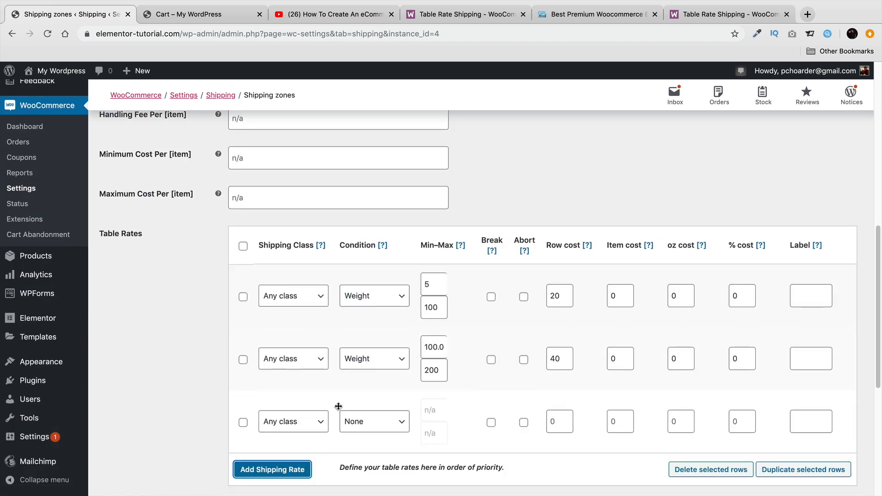
click(370, 421)
click(355, 431)
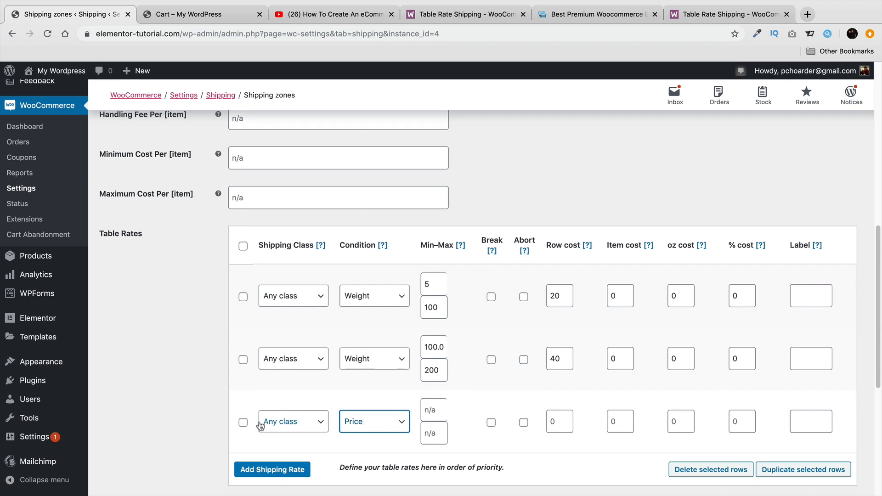
Discard the unsaved rate changes and reopen the table rates method of the USA and Thailand zone
click(294, 358)
click(285, 358)
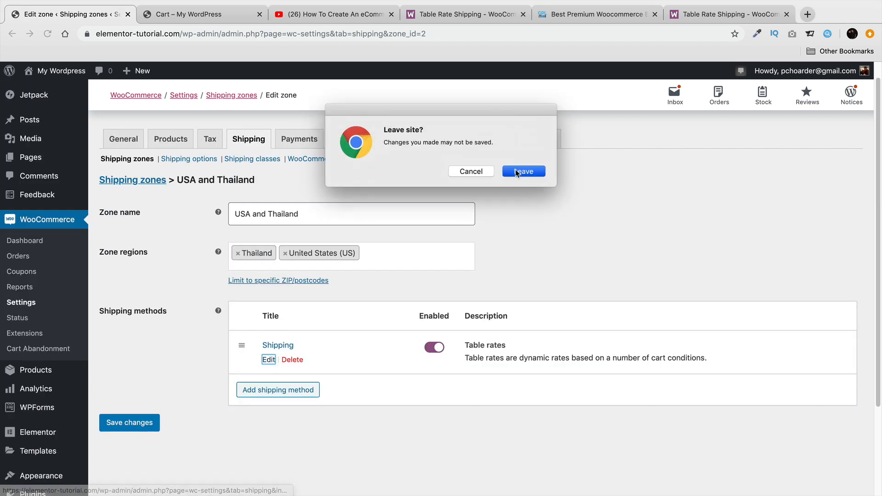
click(521, 171)
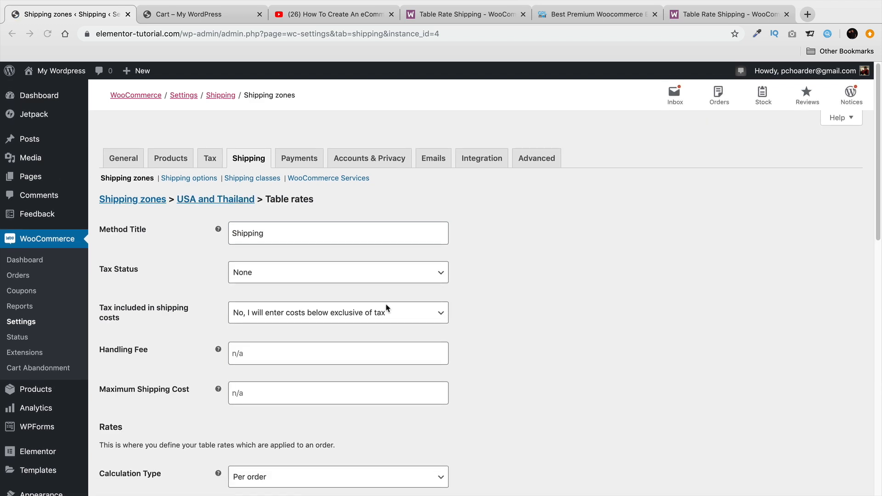
Add a shipping rate with the Item count condition and a range of 0 to 3
scroll(389, 305, down, 5)
scroll(389, 304, down, 10)
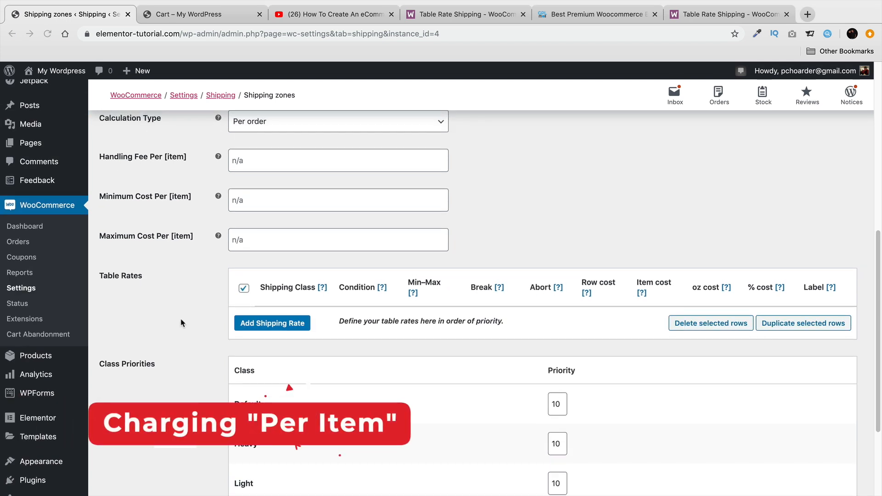
click(272, 324)
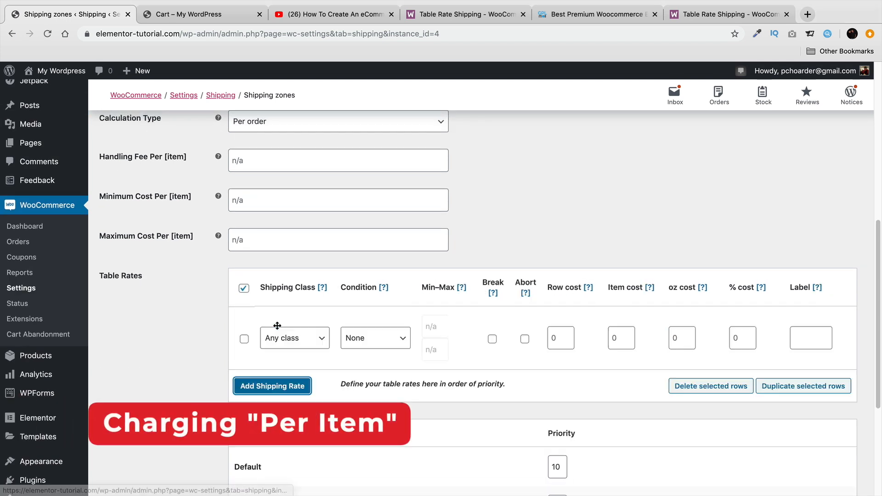
click(381, 338)
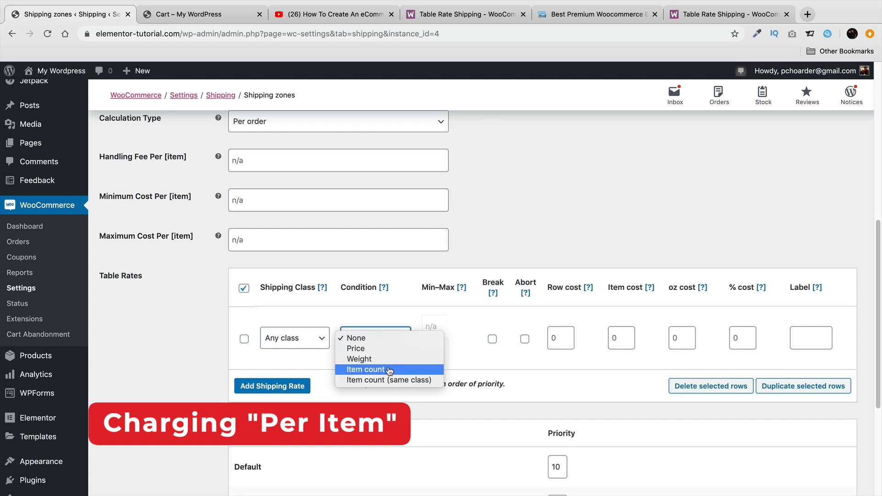
click(378, 370)
click(435, 327)
text(0)
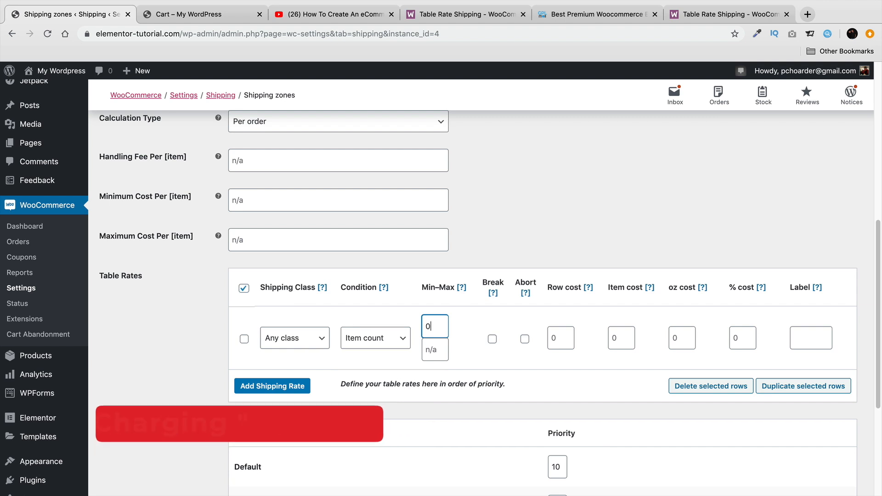
key(Tab)
text(3)
Try a row cost of 20, item cost of 20, oz cost of 1 and % cost of 10, clearing each one
click(558, 335)
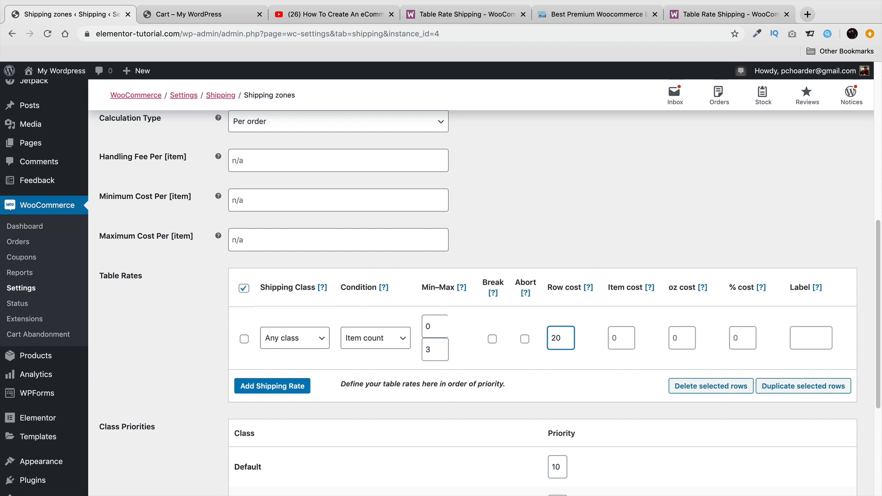
key(Tab)
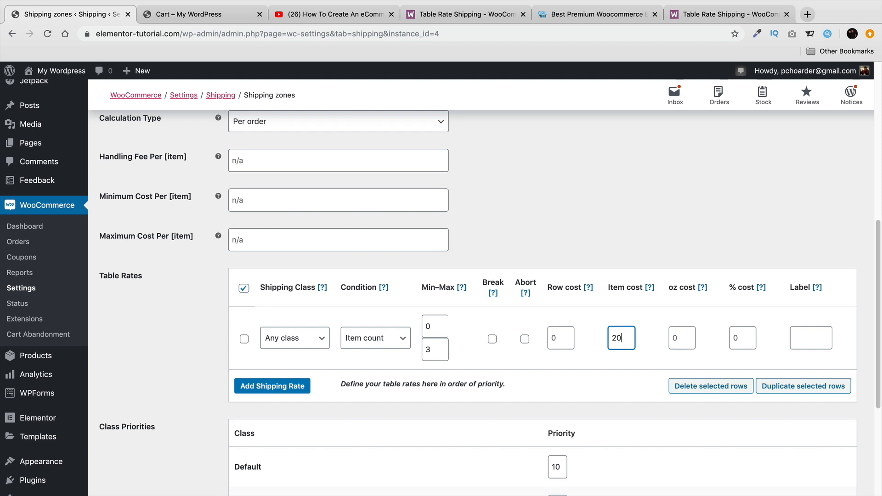
key(Tab)
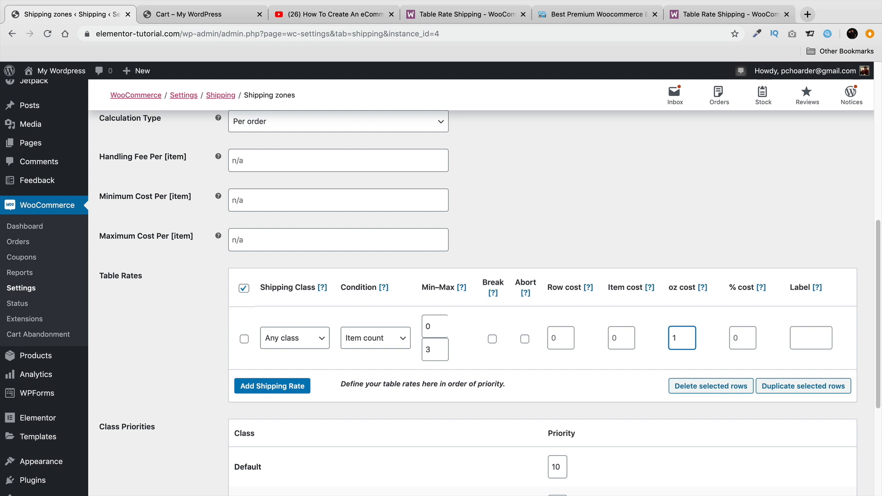
key(BackSpace)
key(Tab)
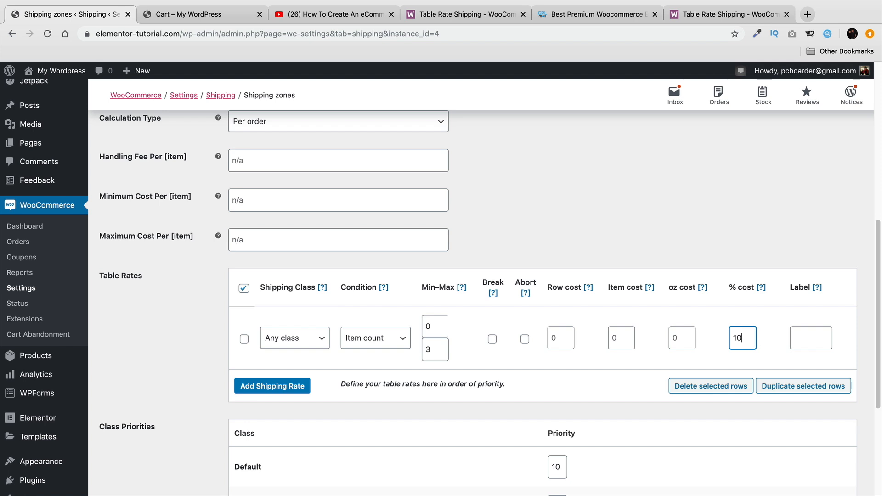
key(BackSpace)
Set the rate's item cost to 10 and save the shipping settings
click(556, 337)
click(621, 339)
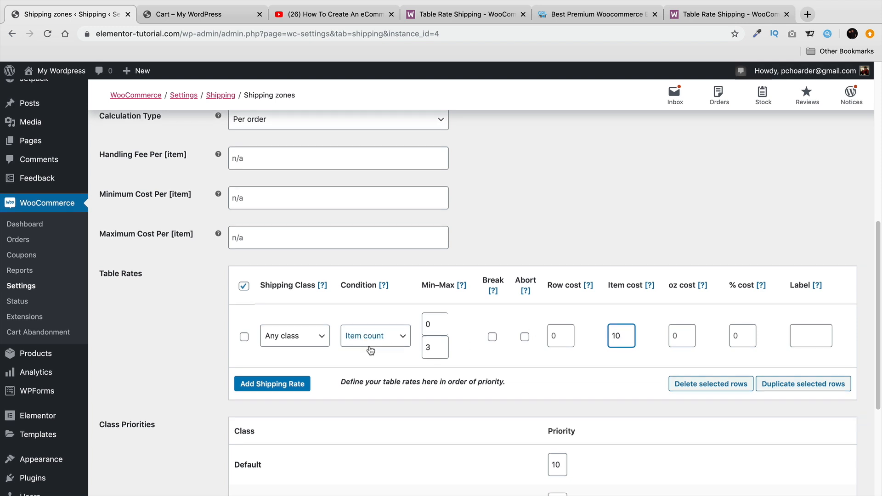
scroll(367, 340, down, 4)
click(131, 438)
Reload the cart and check the shipping charge produced by the per-item cost
click(214, 15)
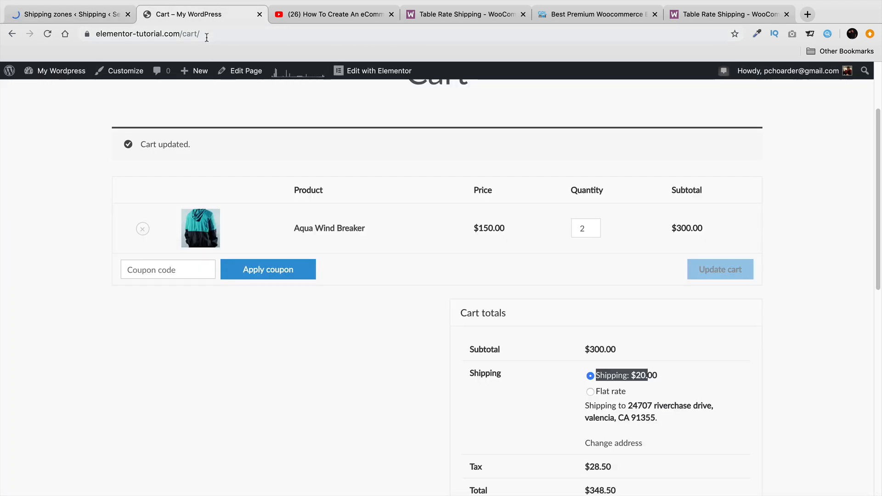
click(47, 34)
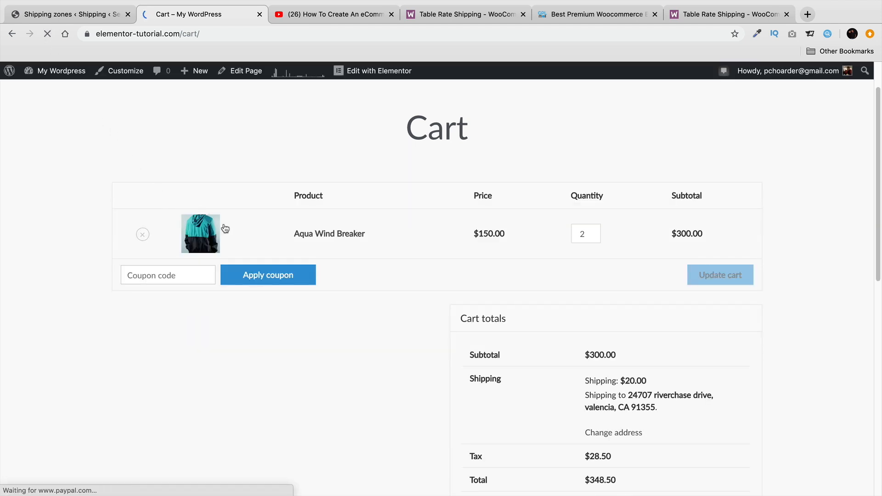
drag(654, 382, 587, 380)
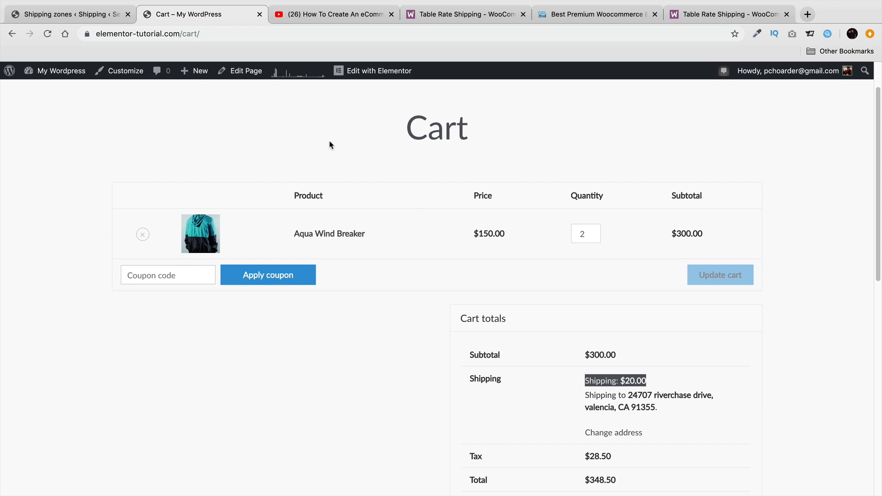
Set the rate's row cost to 10, clear its item cost and save the shipping settings
click(79, 16)
scroll(308, 292, down, 10)
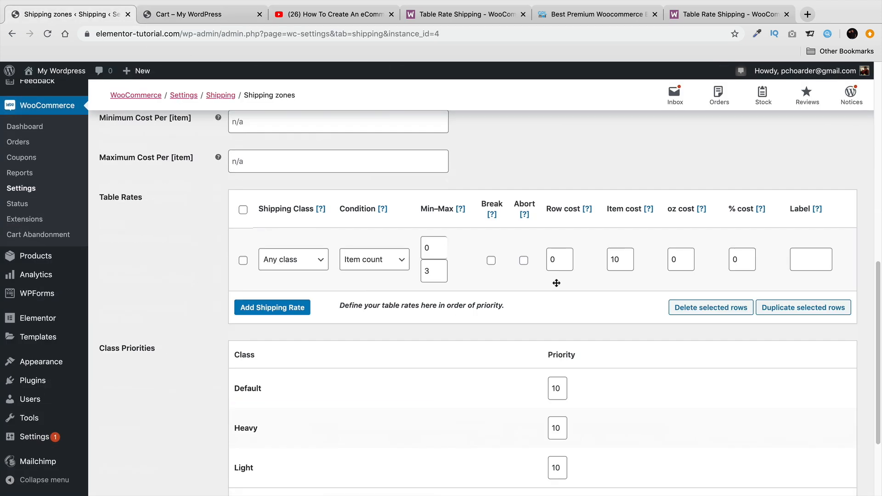
double_click(560, 259)
text(10)
key(Tab)
key(BackSpace)
scroll(276, 312, down, 3)
click(128, 439)
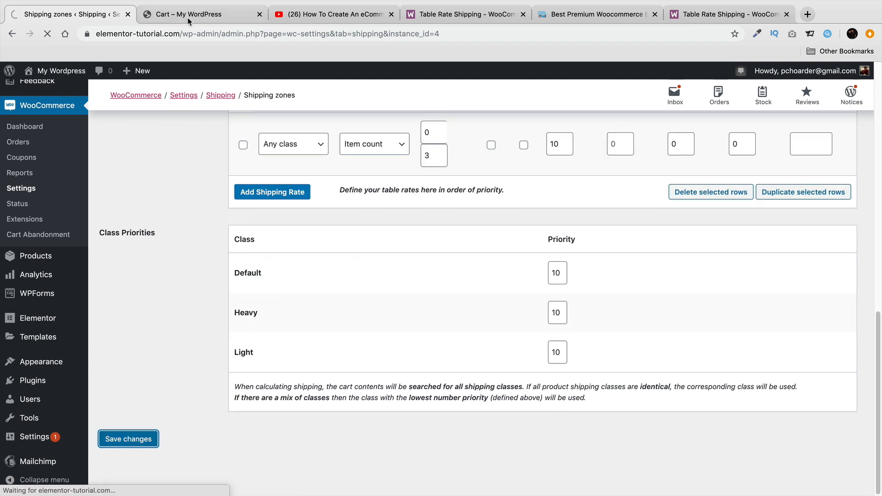
Reload the cart and check the shipping charge produced by the row cost
click(186, 19)
click(47, 34)
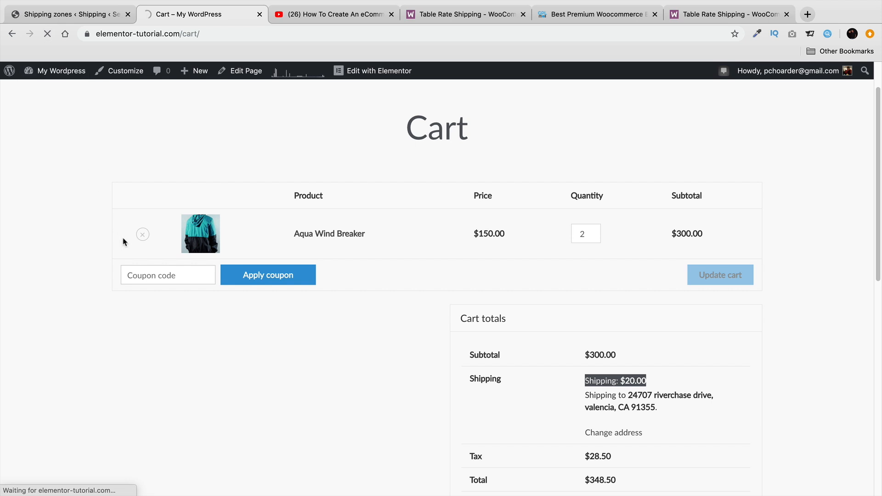
drag(647, 382, 585, 381)
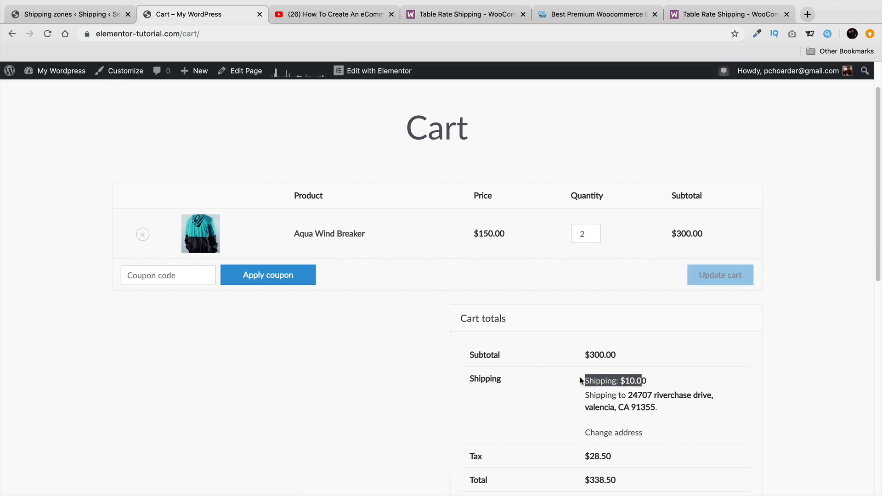
Add a second shipping rate with the Item count condition and a range of 4 to 6
click(117, 14)
scroll(368, 290, down, 10)
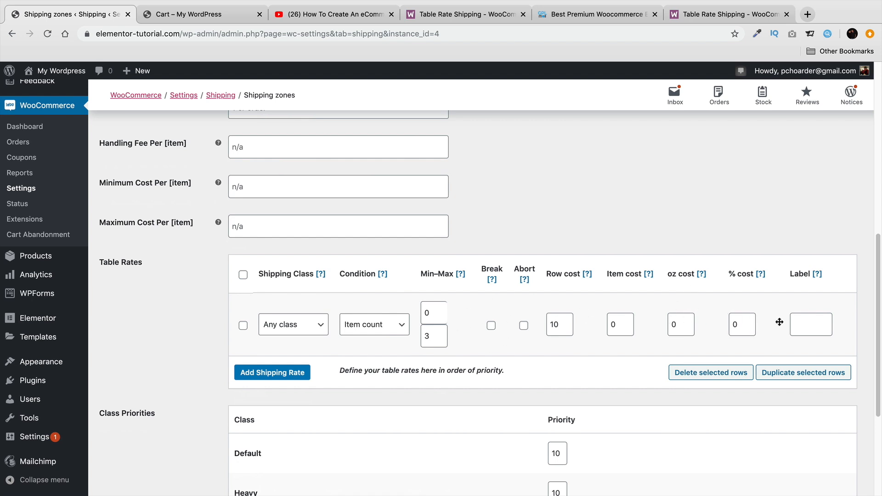
click(282, 372)
click(396, 387)
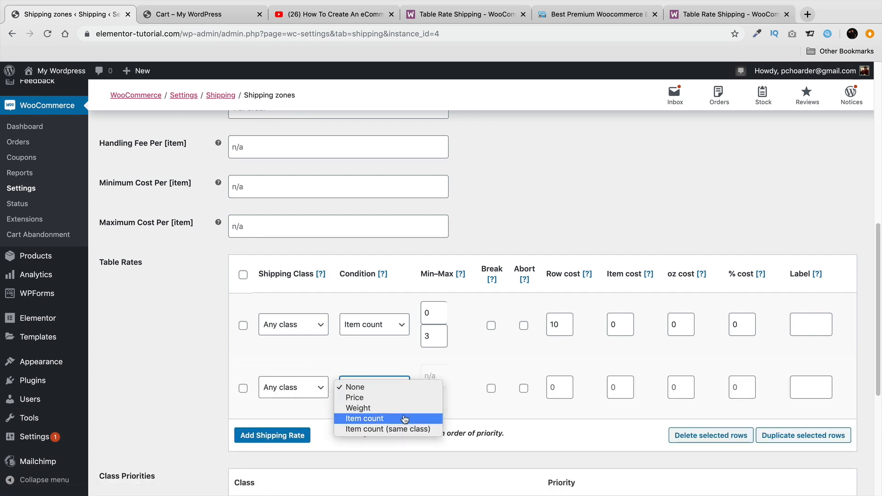
click(403, 418)
click(439, 374)
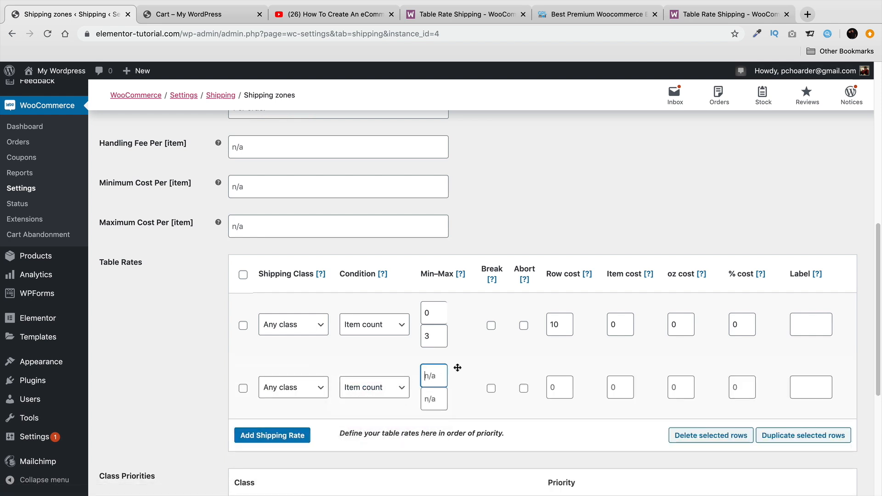
text(4)
key(Tab)
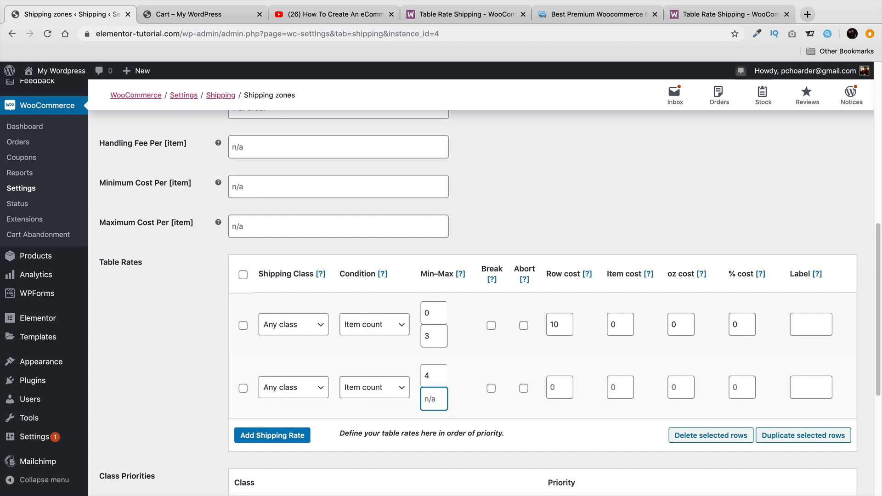
Set the second rate's row cost to 20 and save the shipping settings
click(566, 386)
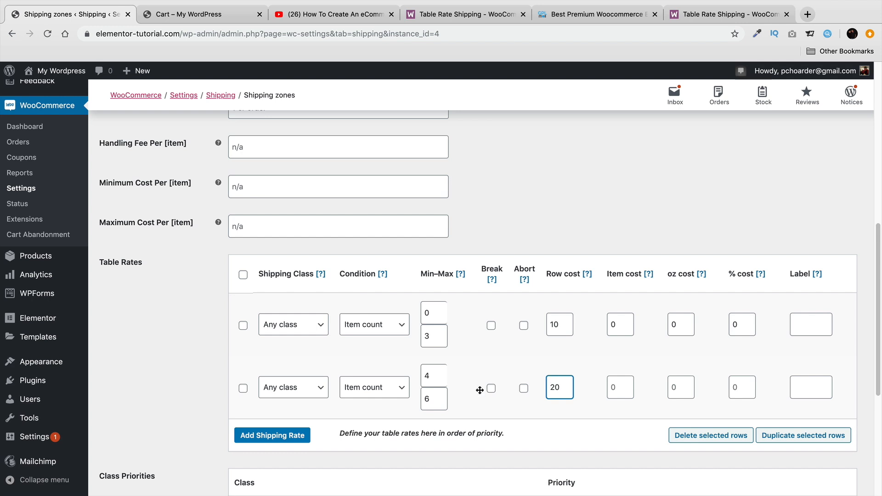
scroll(522, 381, down, 5)
click(128, 454)
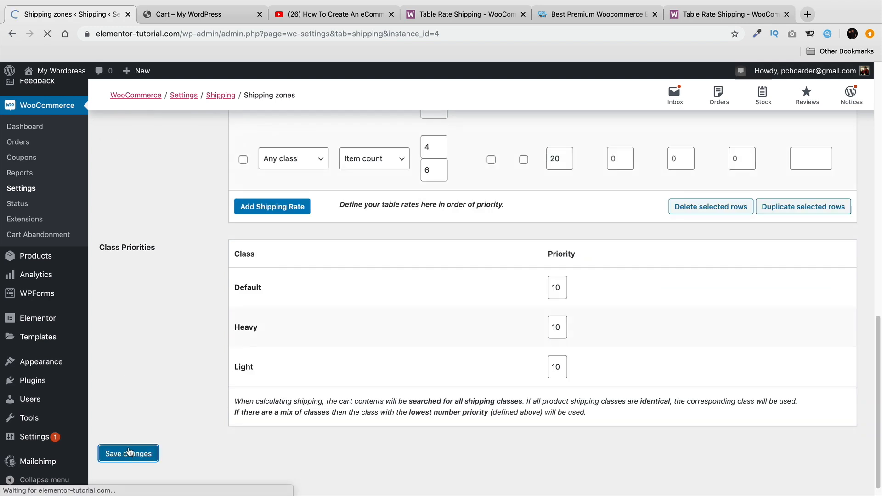
scroll(140, 396, down, 8)
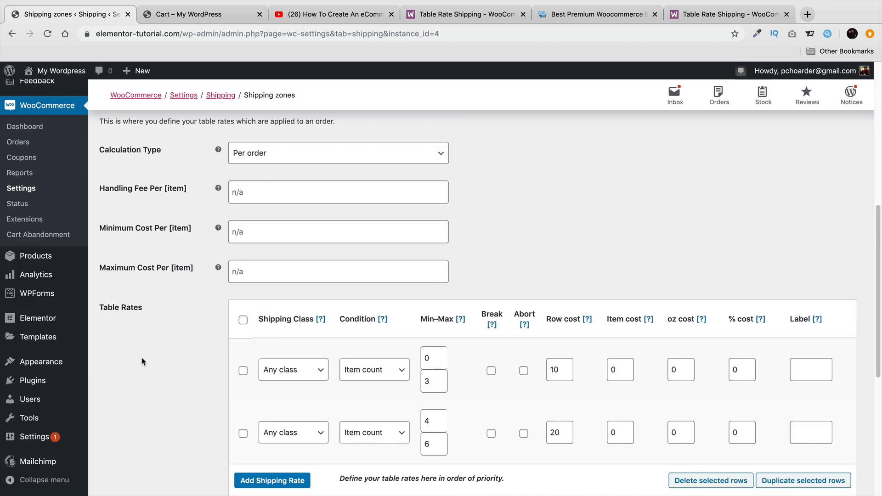
Set the Aqua Wind Breaker quantity to 4, update the cart and check its shipping charge
click(201, 16)
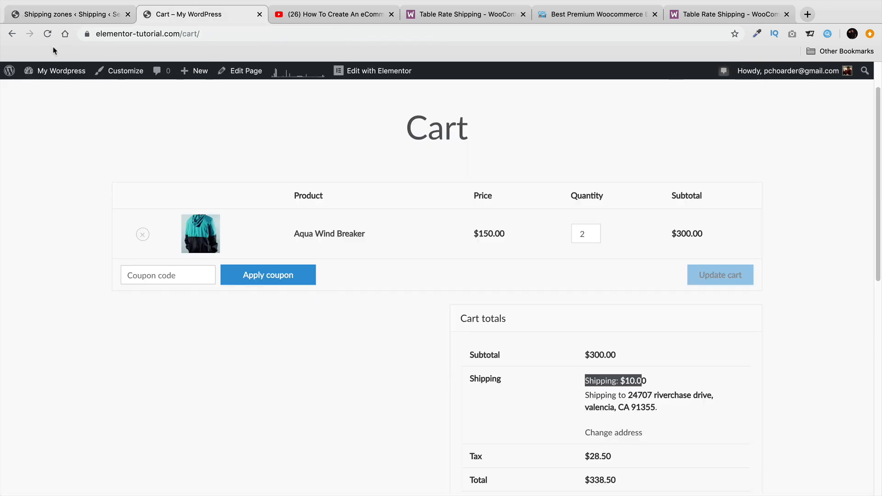
click(594, 232)
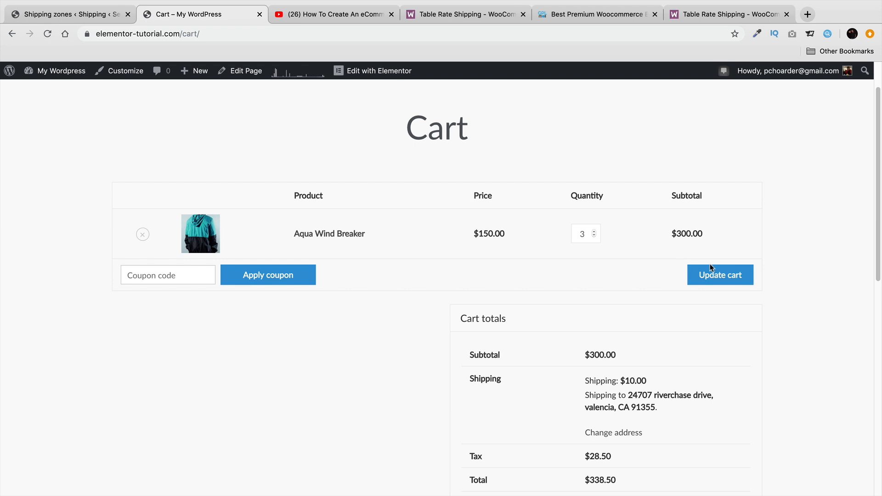
click(594, 233)
click(719, 272)
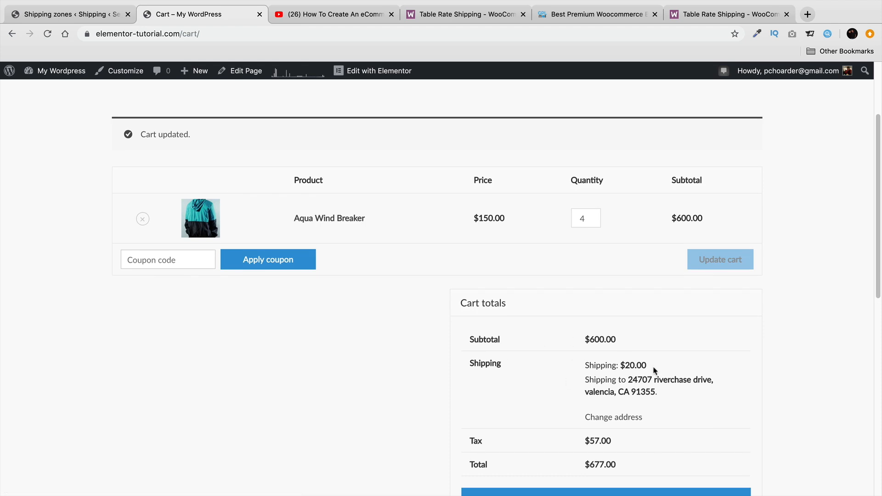
drag(654, 370, 581, 368)
Change the table rates' calculation type to Calculated rates per item and save the shipping settings
click(83, 16)
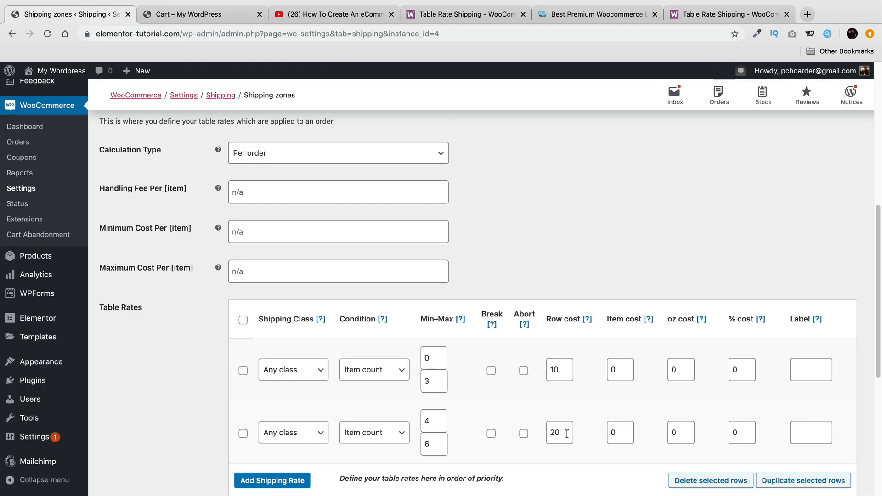
click(286, 152)
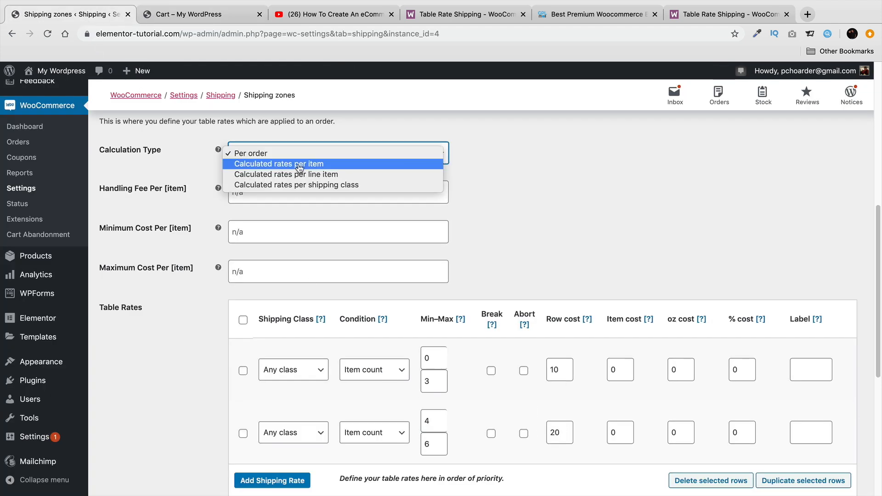
scroll(270, 220, down, 3)
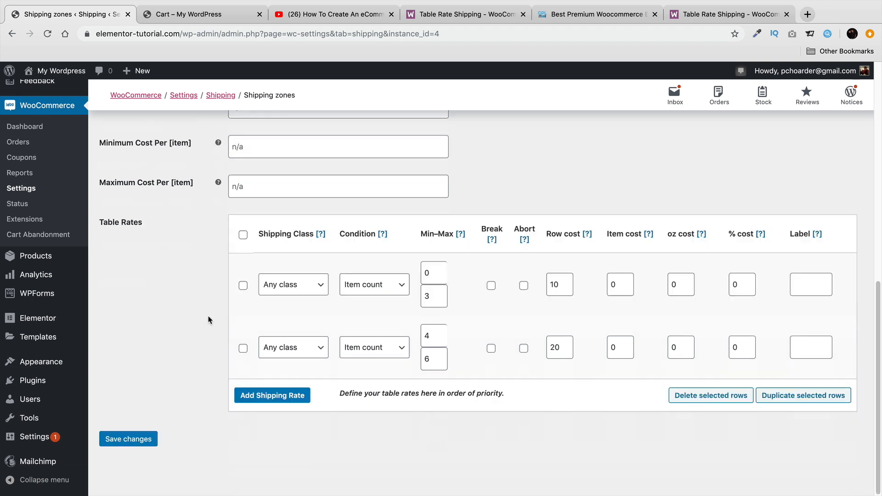
click(128, 439)
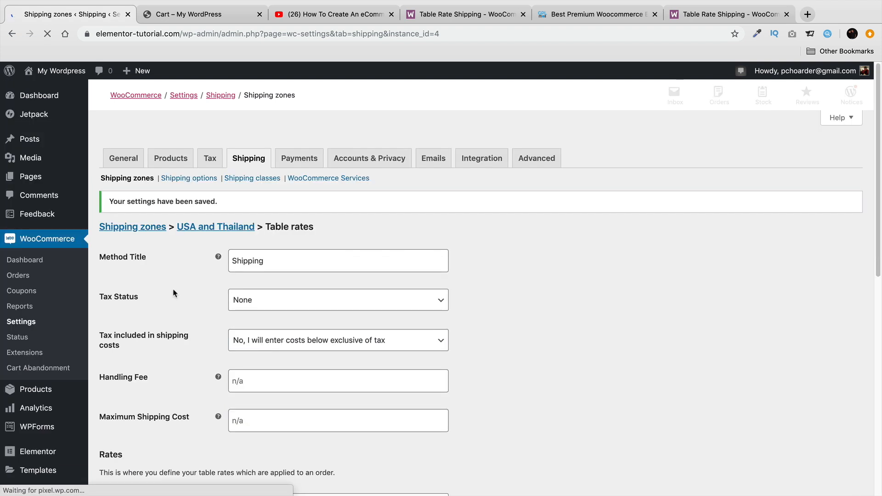
Reload the store's cart and check the shipping charge for the Aqua Wind Breaker
click(169, 21)
click(47, 34)
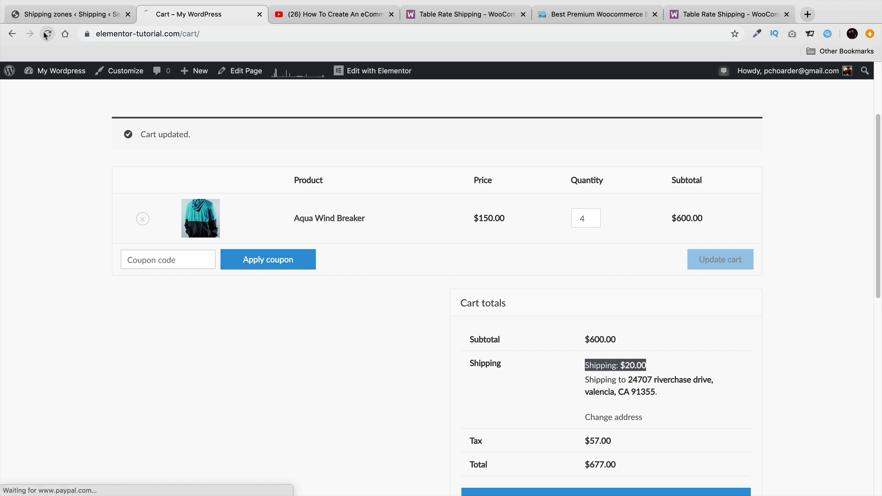
drag(648, 316, 585, 317)
Set the table rates' calculation type to Calculated rates per item and save the shipping settings
click(73, 14)
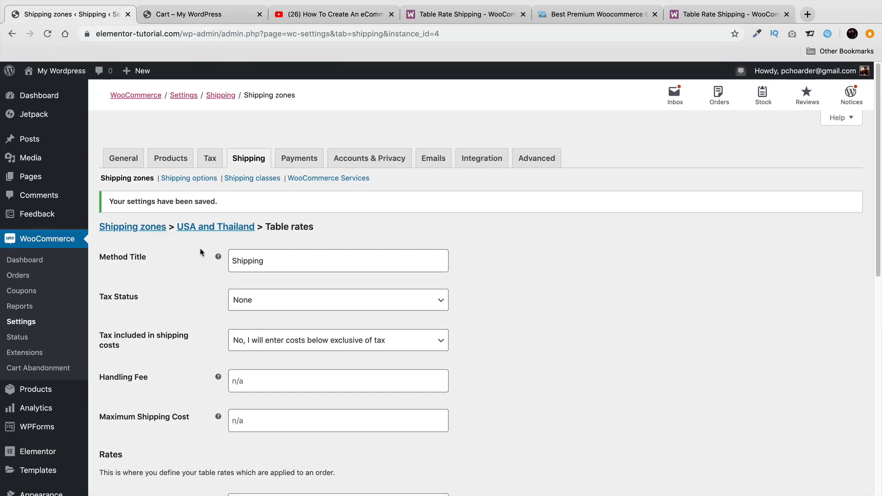
scroll(233, 288, down, 10)
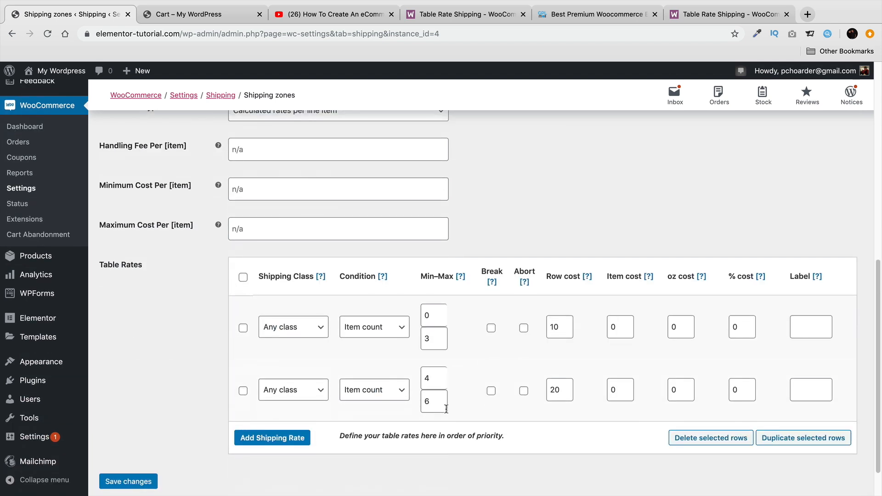
scroll(386, 398, up, 5)
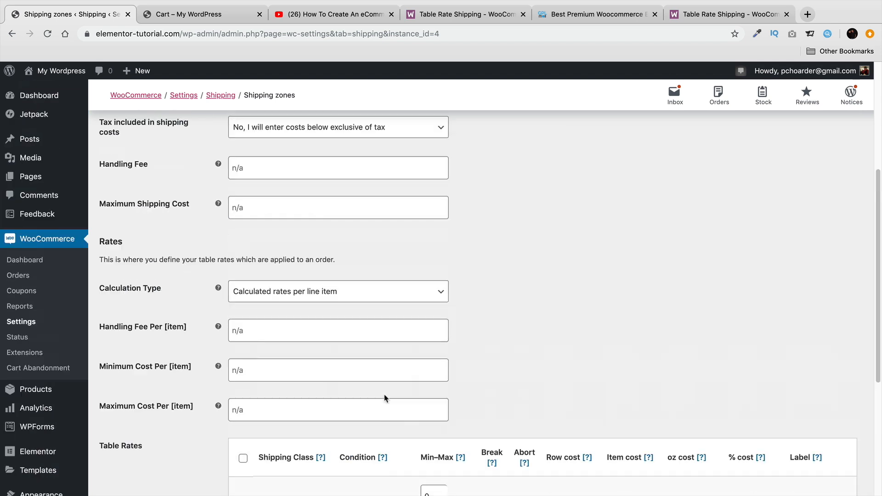
click(323, 291)
click(322, 281)
scroll(191, 393, down, 6)
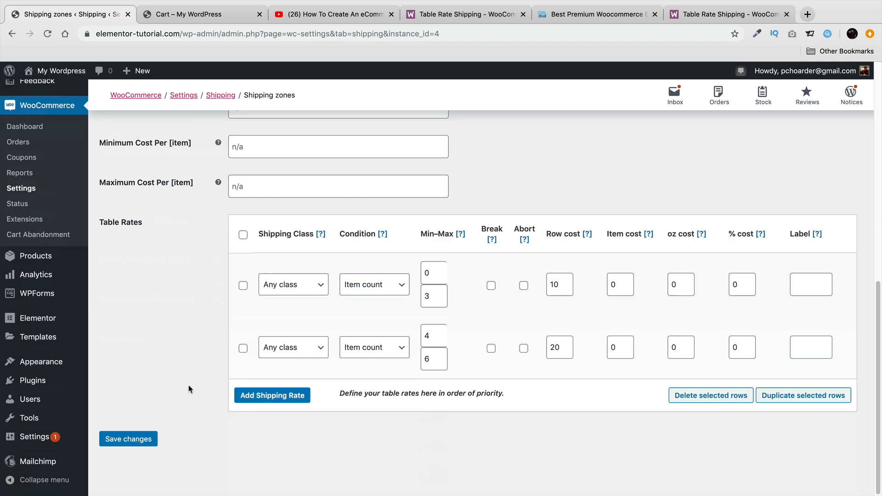
click(138, 440)
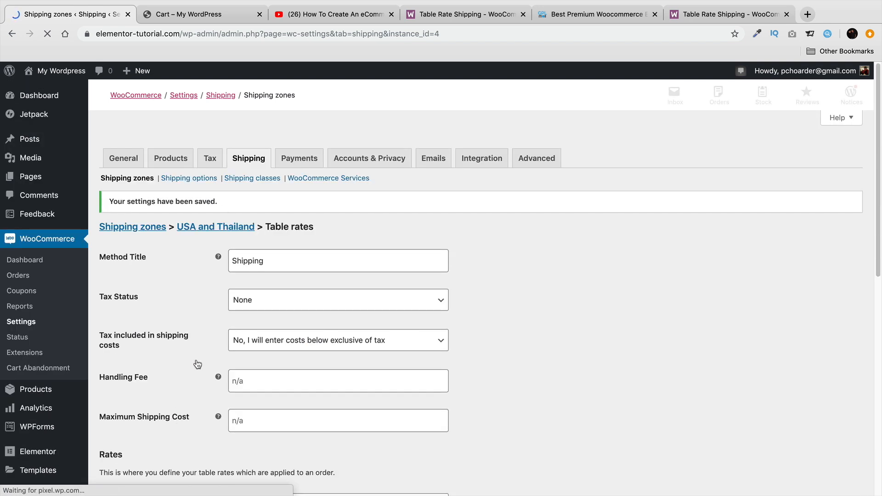
Reload the cart and compare its item quantity and shipping charge with the row costs defined in the table rates
click(193, 16)
click(42, 34)
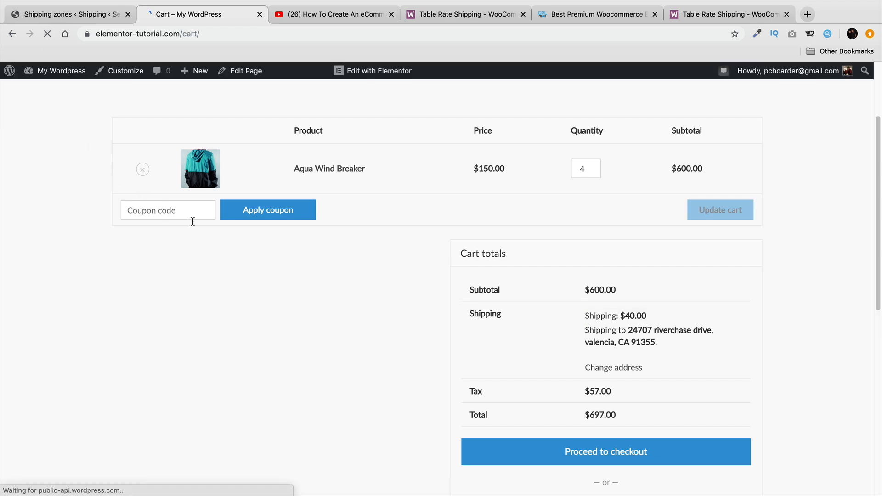
click(75, 15)
scroll(285, 327, down, 10)
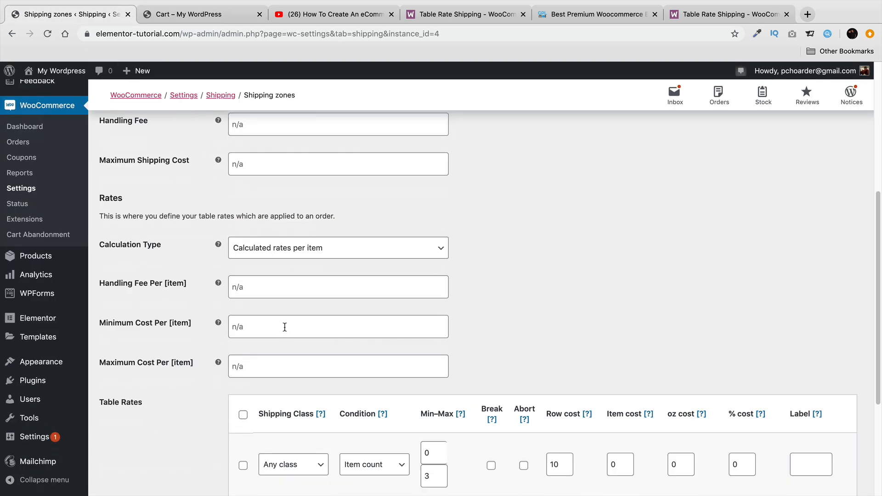
scroll(285, 327, up, 1)
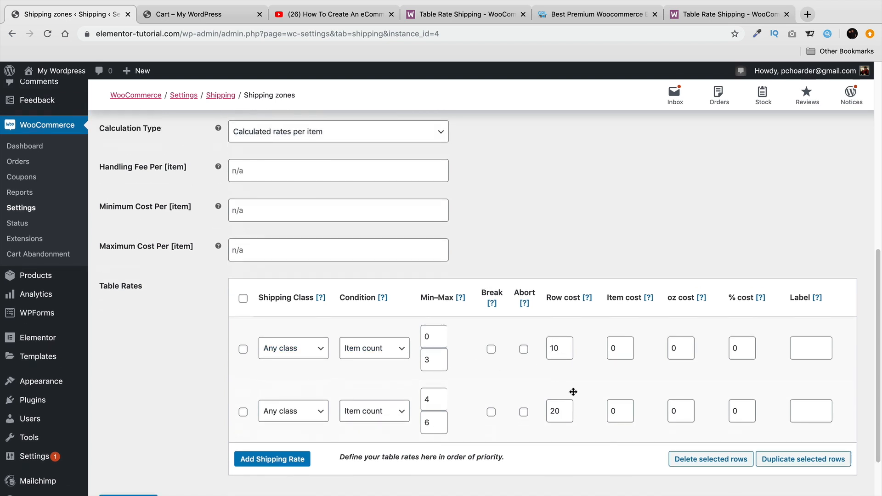
click(166, 19)
drag(593, 169, 573, 169)
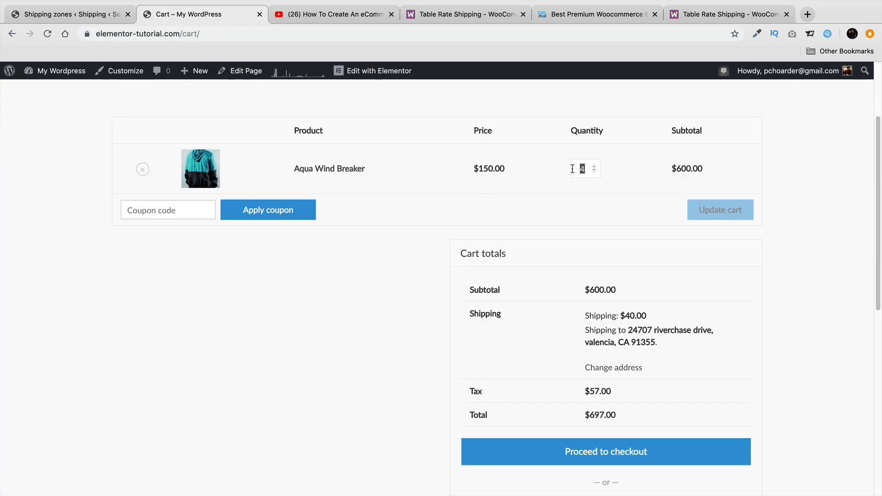
click(74, 14)
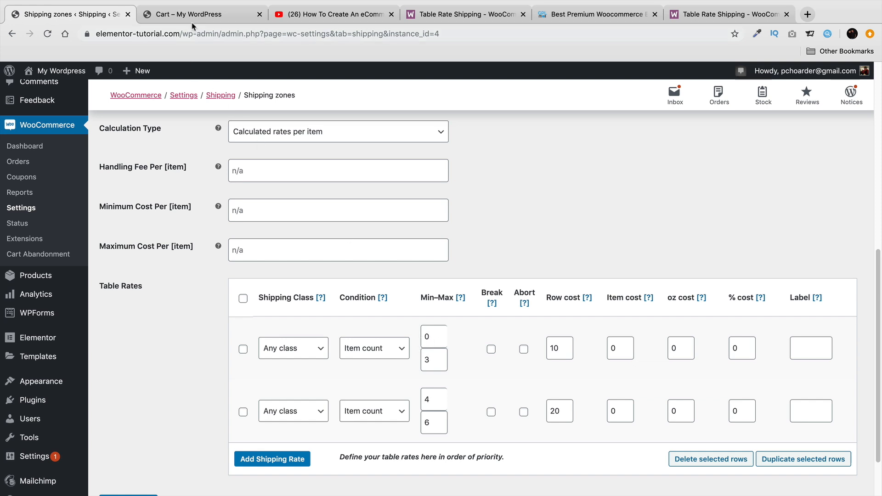
click(560, 351)
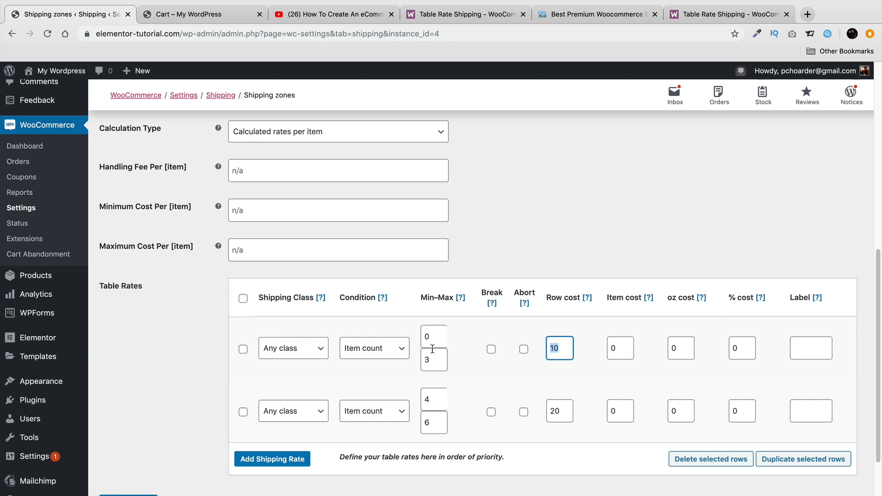
click(202, 18)
drag(648, 317, 580, 317)
Set the table rates' calculation type to Per order
click(117, 19)
scroll(349, 158, up, 1)
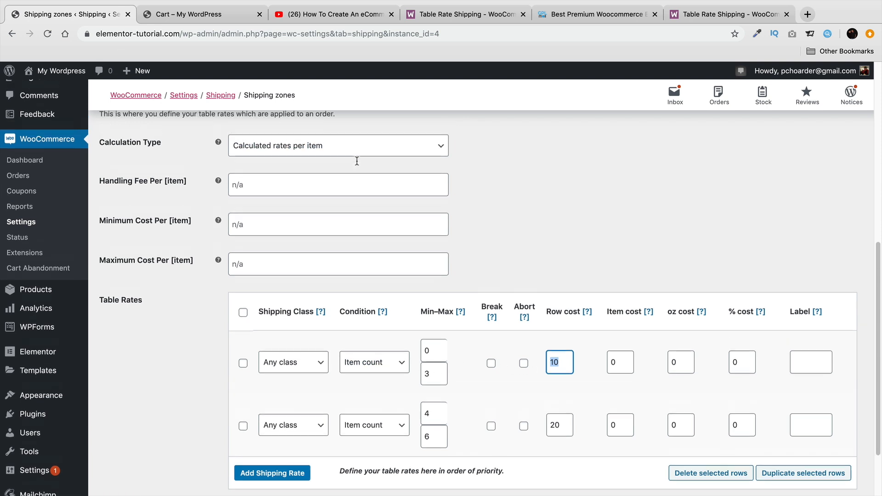
click(382, 147)
click(377, 134)
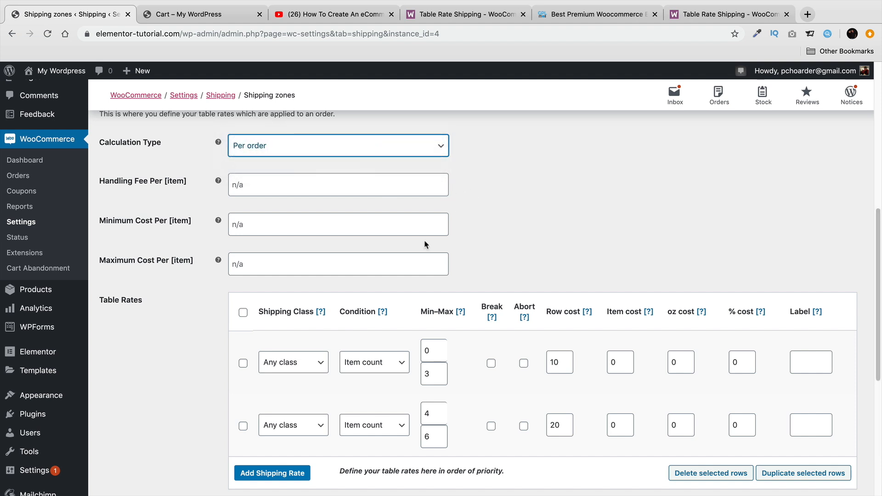
scroll(425, 244, down, 2)
scroll(413, 270, down, 4)
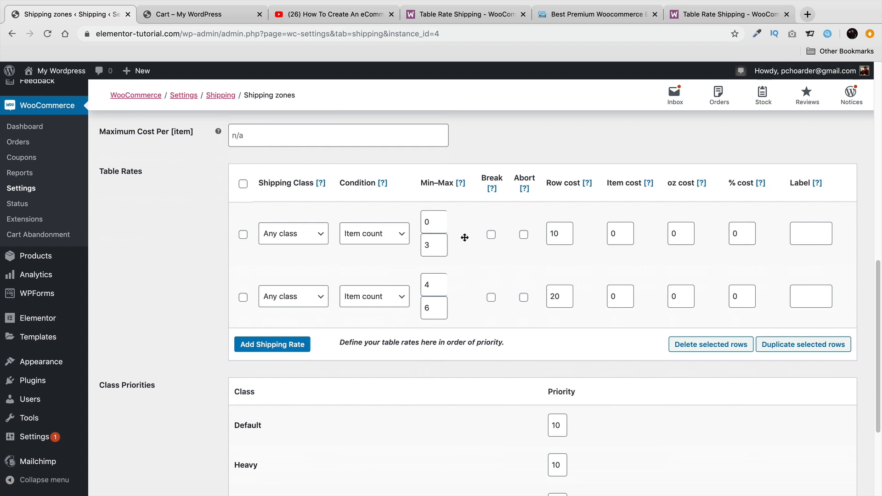
click(309, 234)
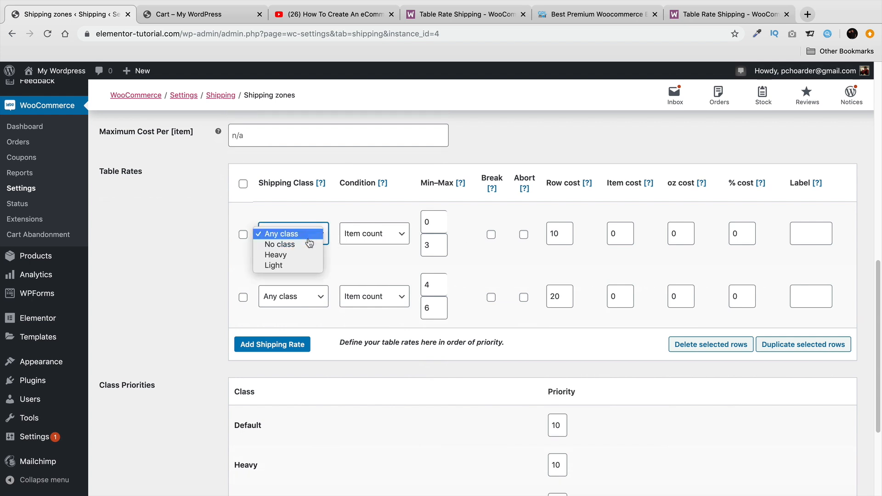
click(307, 255)
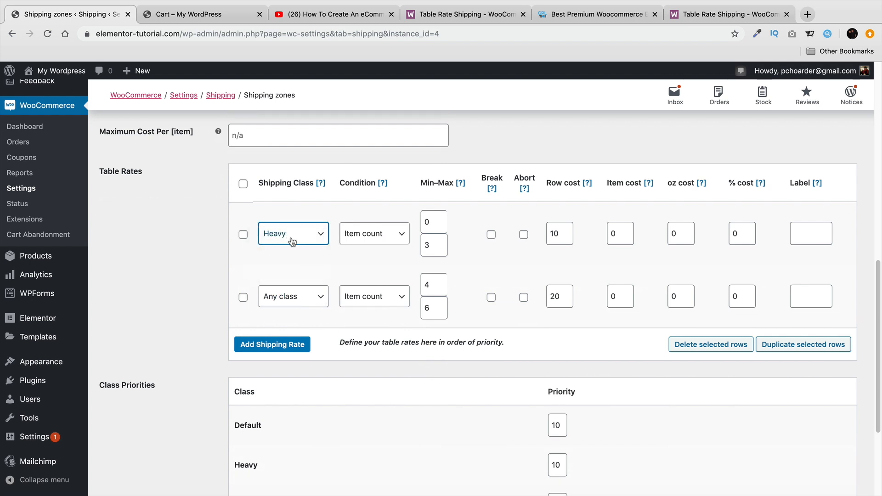
click(374, 237)
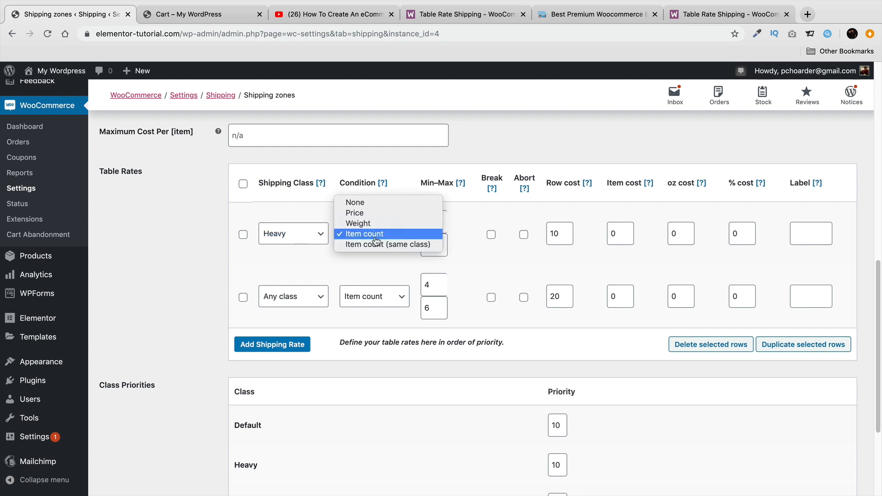
click(375, 237)
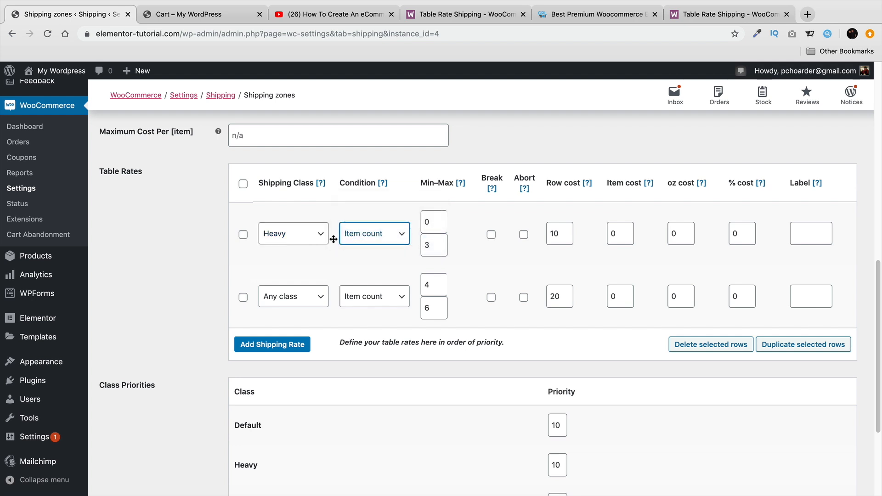
click(293, 236)
click(285, 211)
click(372, 234)
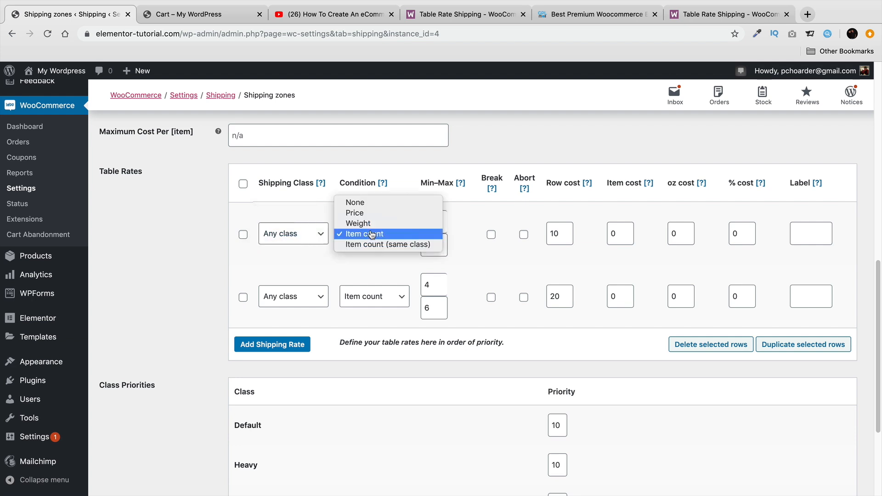
click(372, 235)
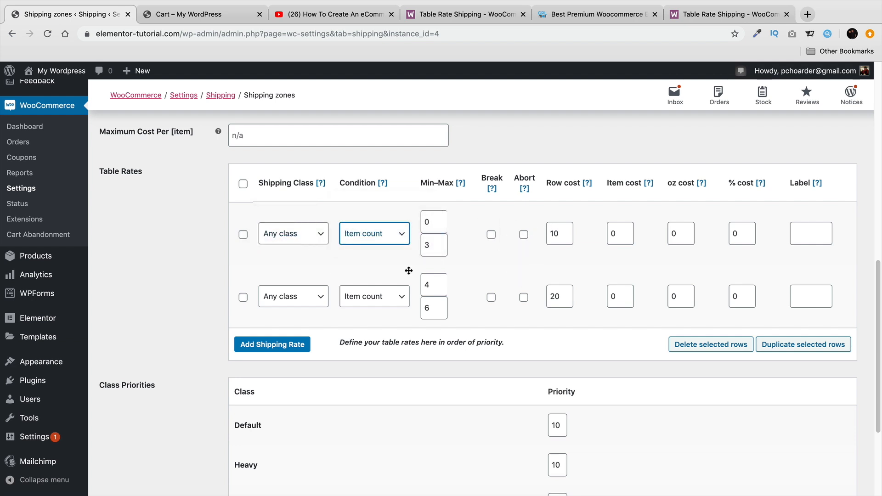
Set the first rate's item count range to 0 to 1 and the second rate's range to 2 to 3
scroll(441, 196, up, 3)
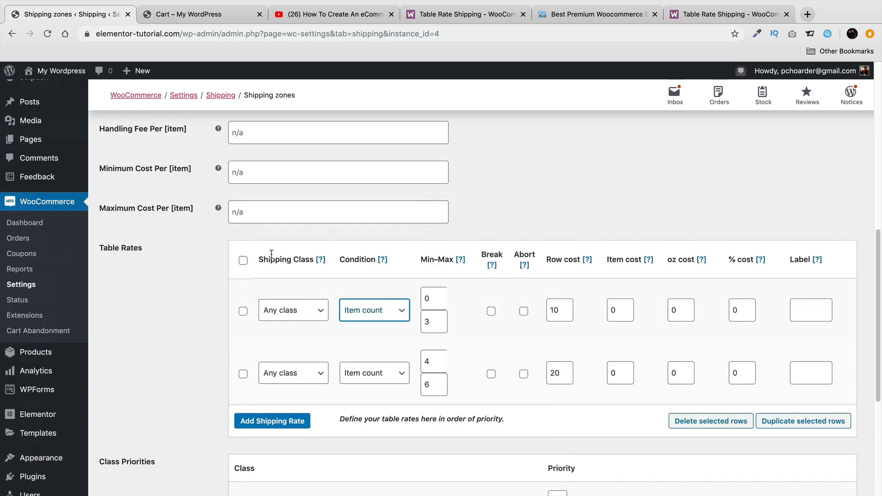
scroll(183, 337, up, 1)
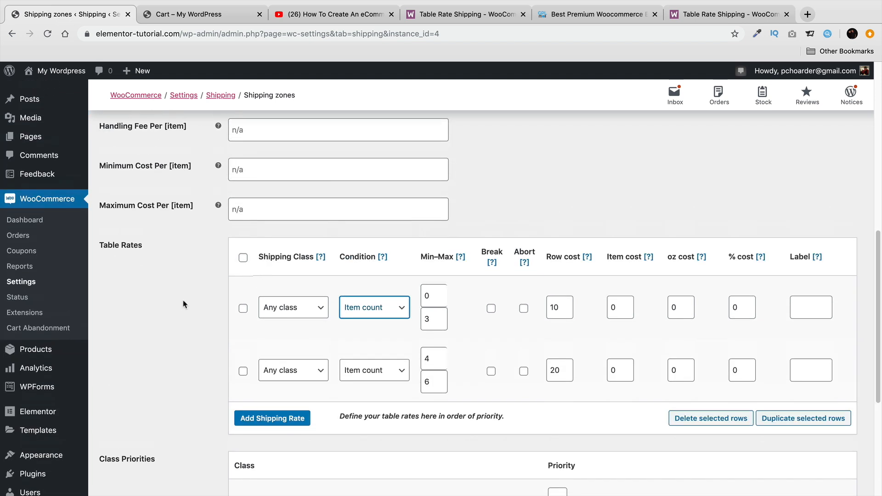
scroll(193, 308, up, 1)
scroll(193, 308, down, 2)
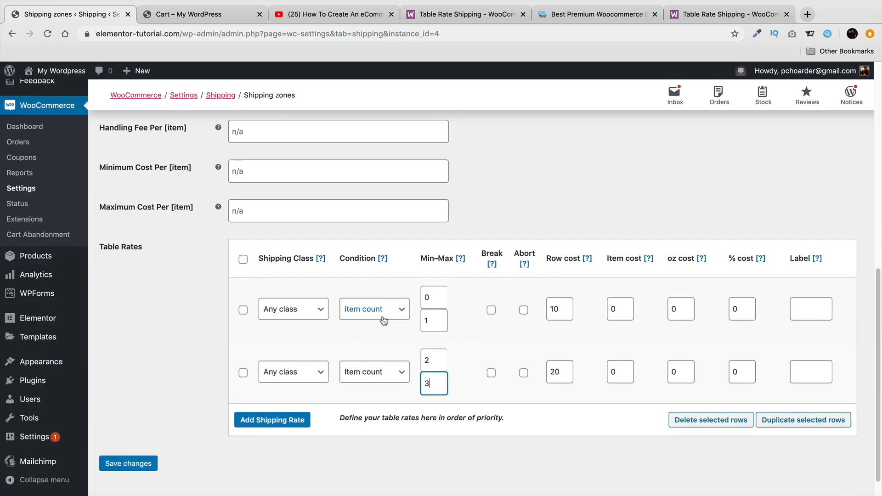
Assign the Heavy shipping class to the first rate and the Light class to the second rate
click(319, 318)
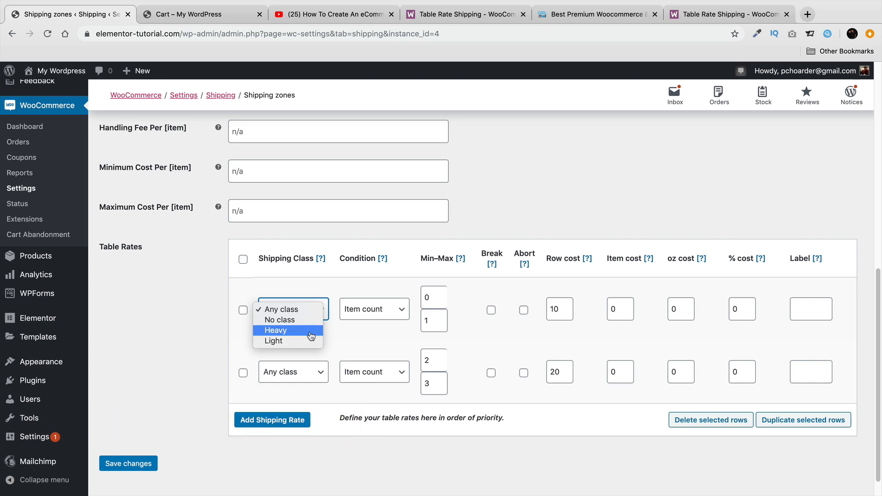
click(311, 336)
click(315, 372)
click(276, 402)
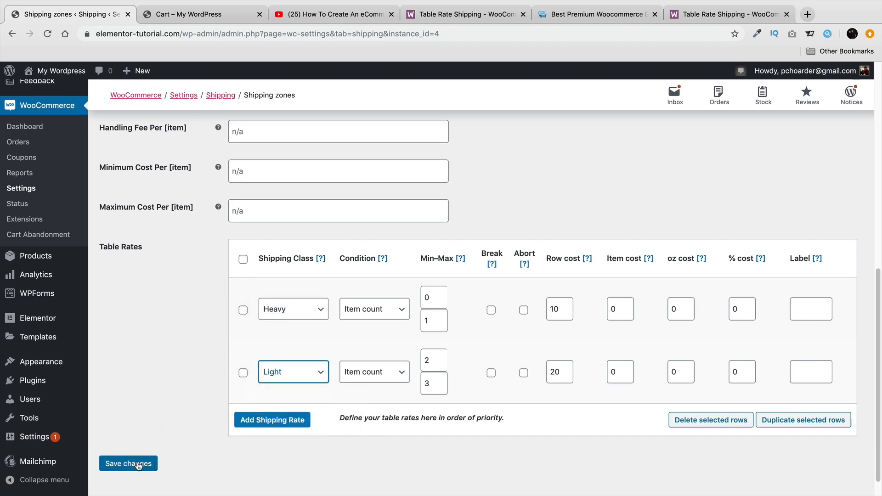
Set the condition of both shipping rates to None and save the shipping settings
click(367, 309)
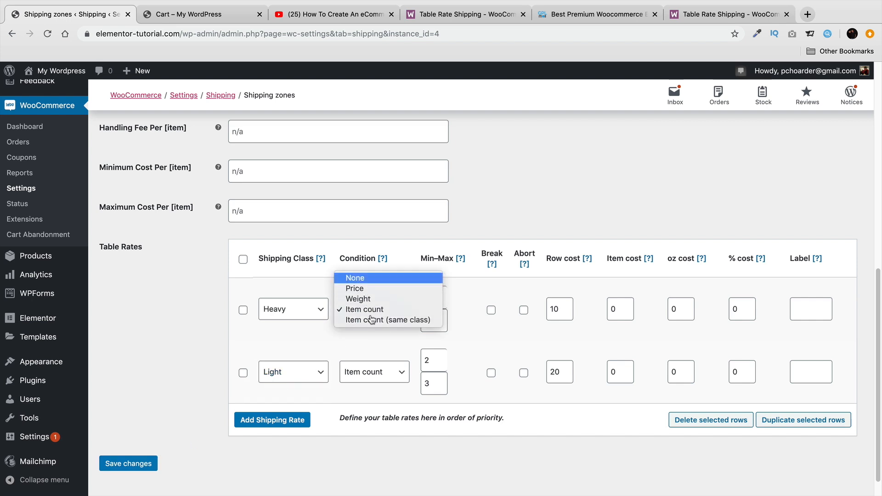
click(365, 278)
click(377, 371)
click(355, 340)
click(128, 463)
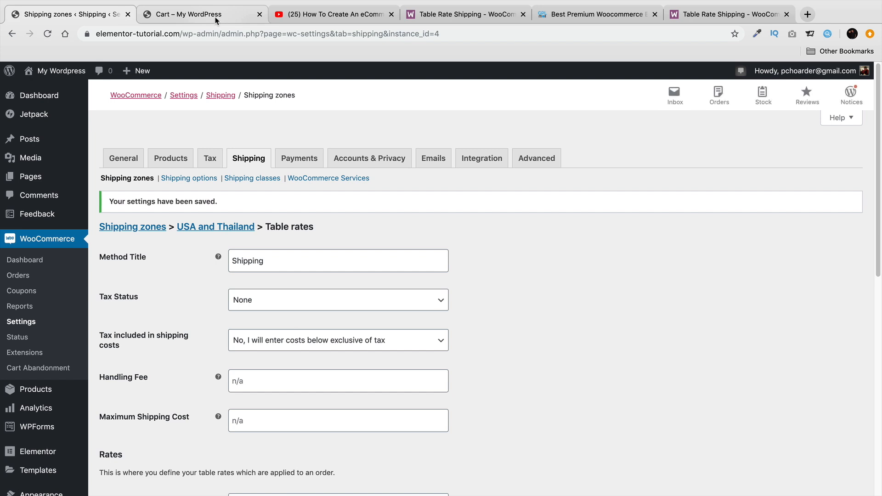
Check the cart's shipping, and open the Aqua Wind Breaker product from the store for editing
click(216, 24)
scroll(322, 207, up, 3)
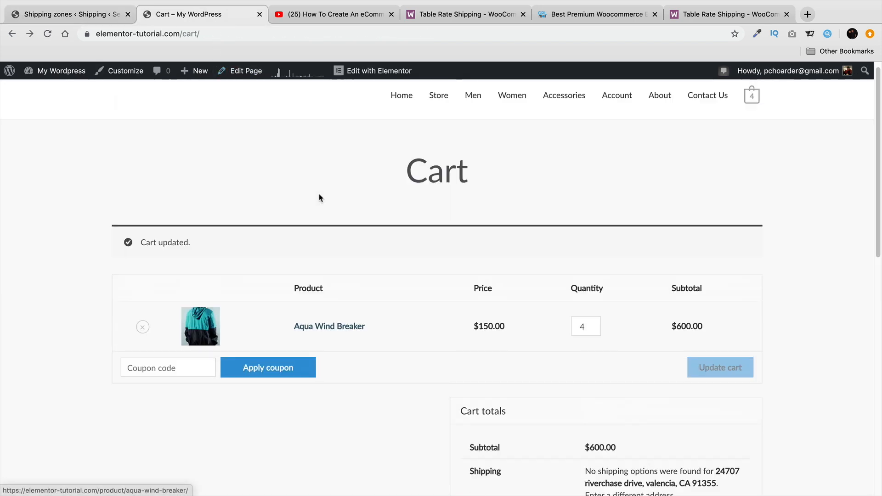
click(438, 105)
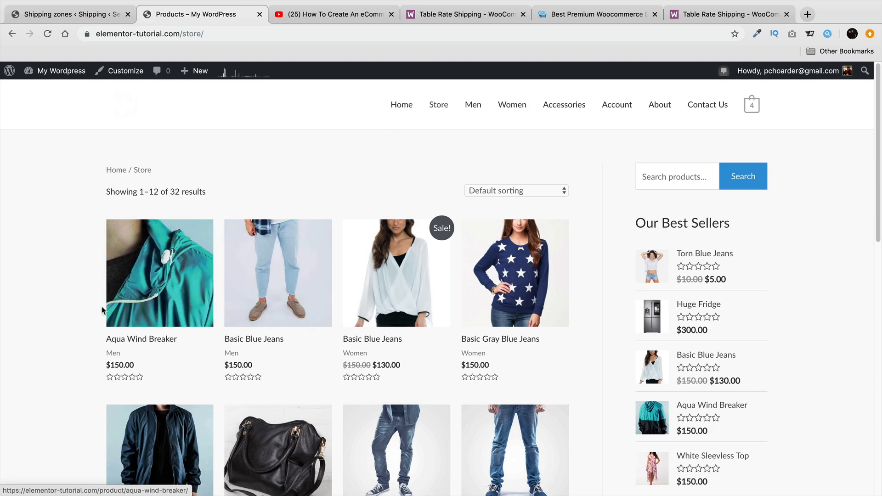
click(147, 343)
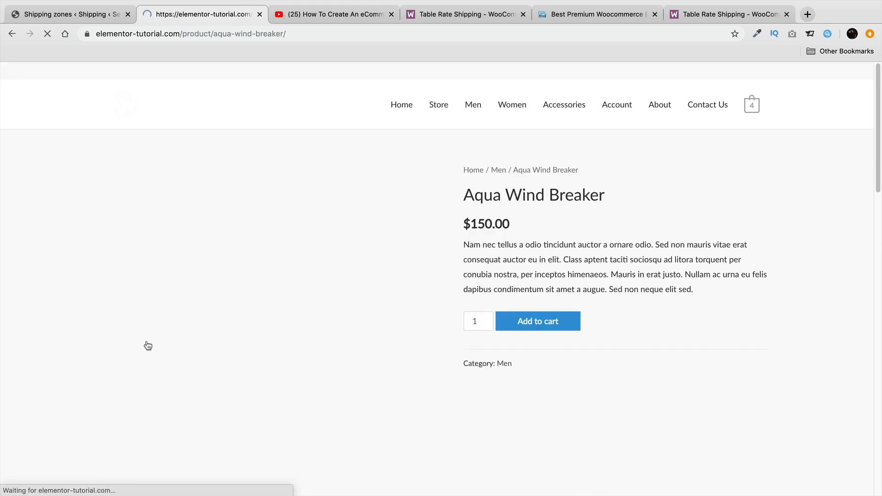
click(248, 72)
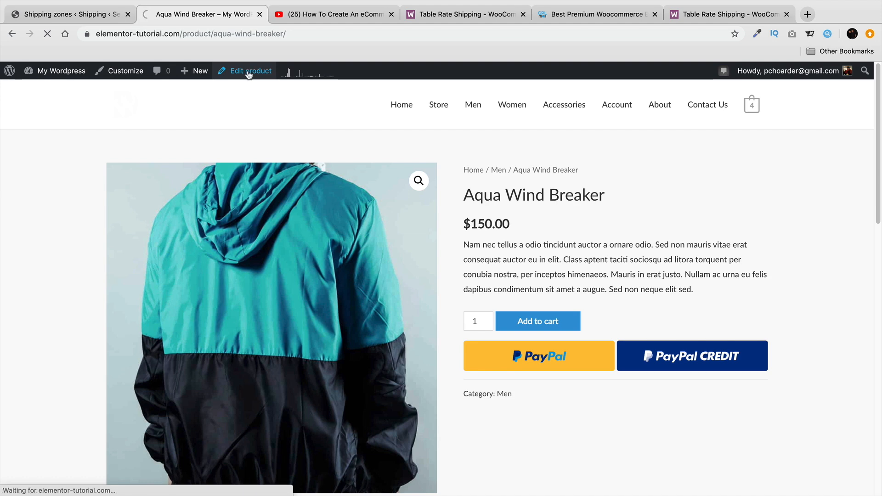
Keep the Light shipping class in the Aqua Wind Breaker's shipping data and update the product
scroll(303, 248, down, 3)
scroll(321, 276, down, 2)
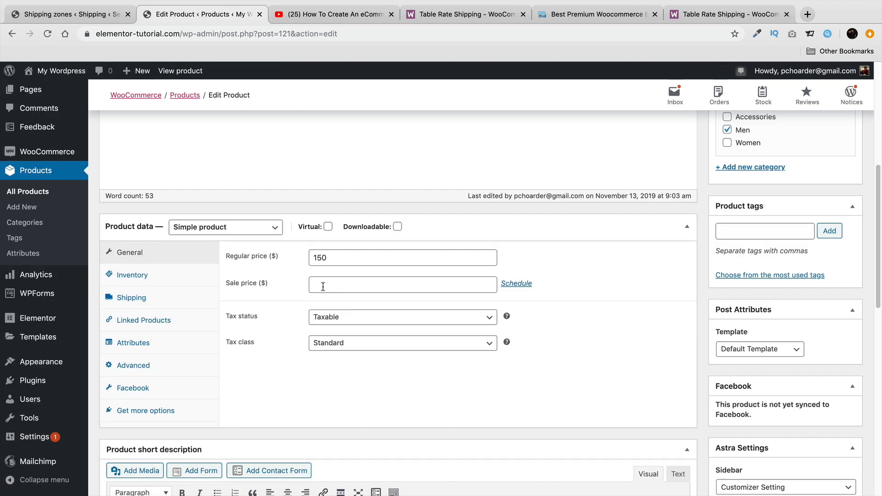
click(176, 301)
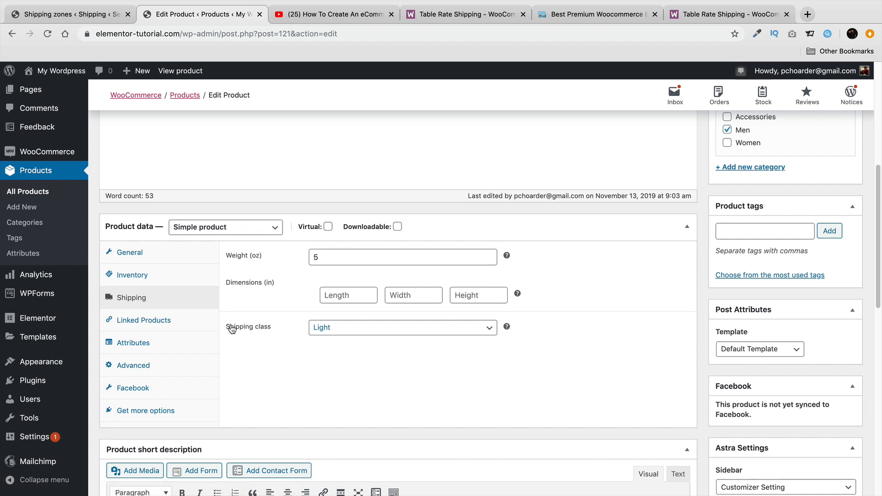
click(321, 328)
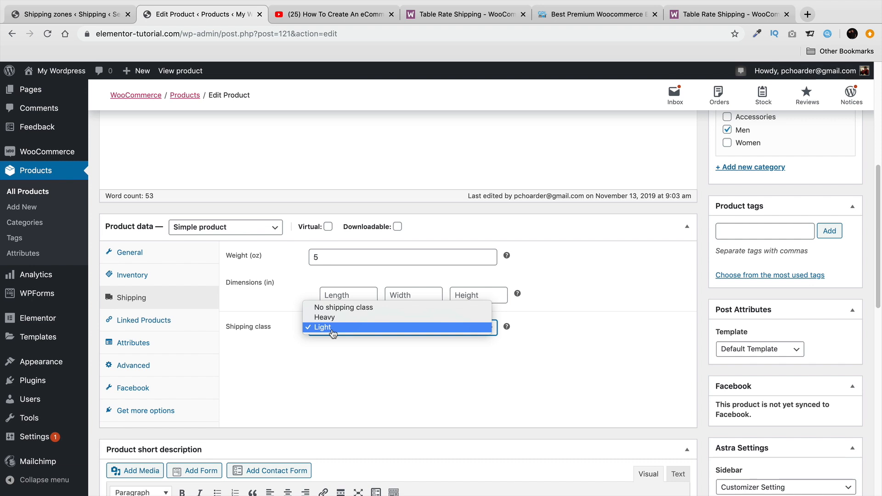
click(333, 328)
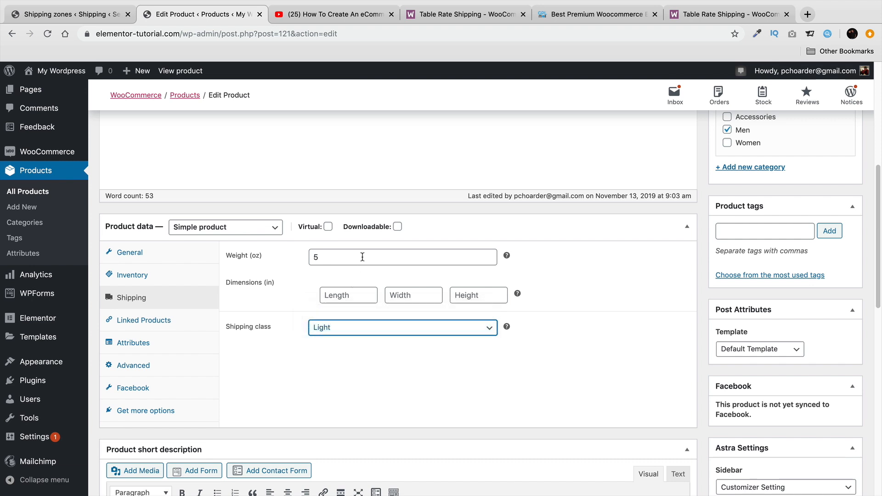
double_click(412, 252)
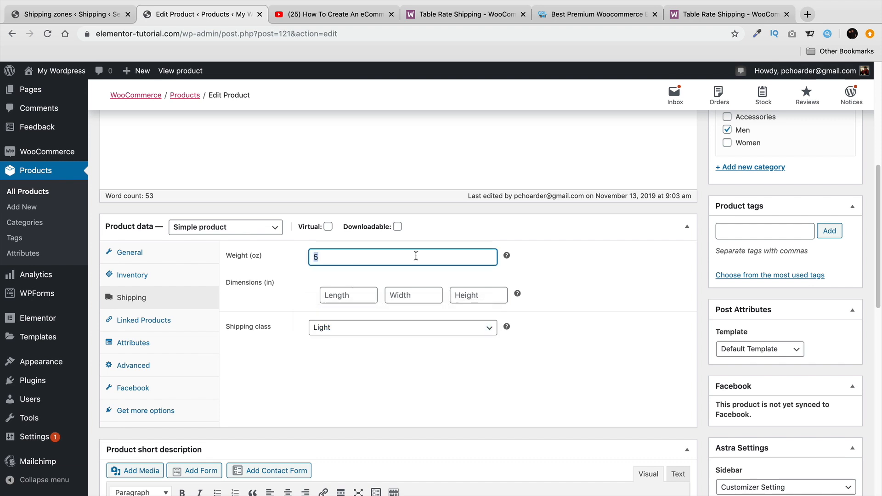
scroll(434, 270, up, 5)
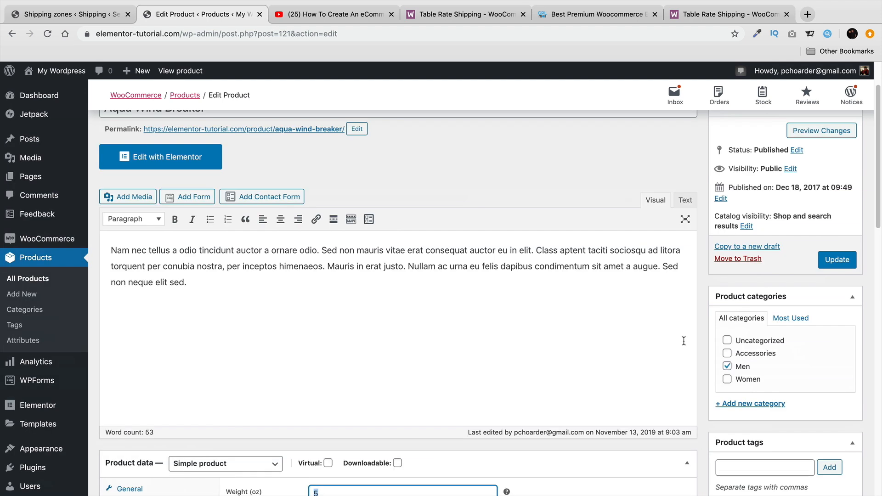
click(834, 265)
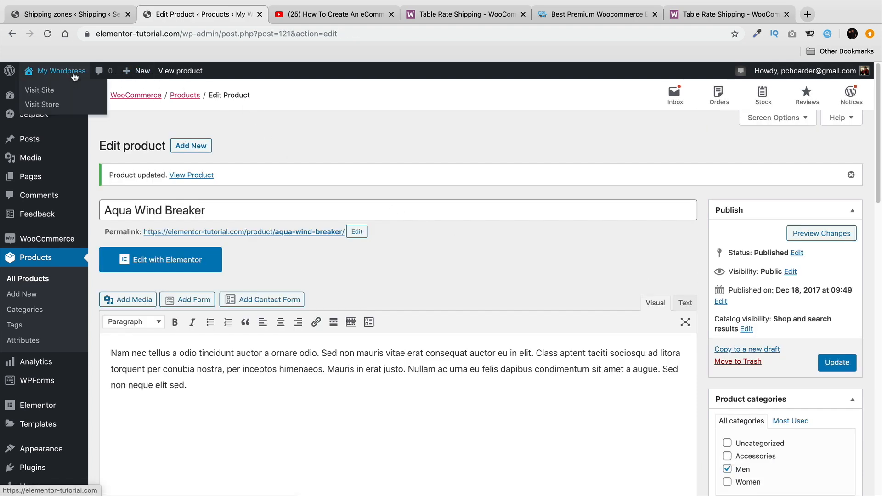
Open the list of shipping classes in the WooCommerce shipping settings and review the defined classes
mouse_move(146, 76)
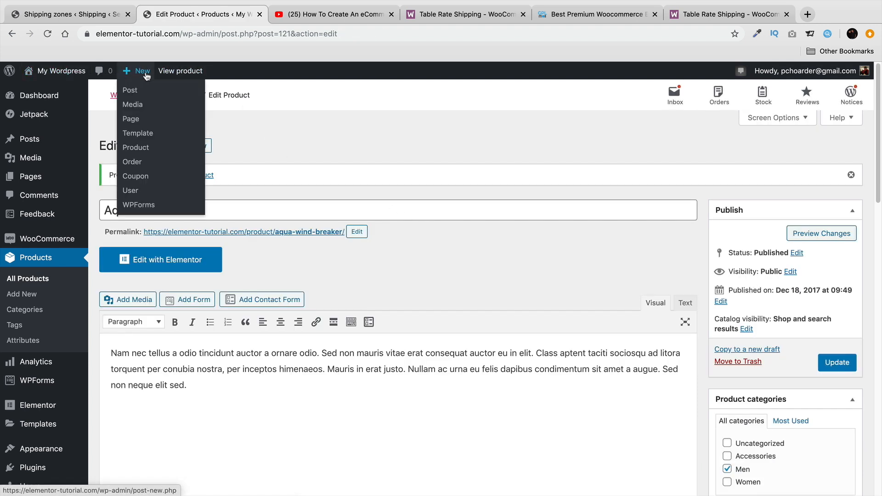
mouse_move(78, 238)
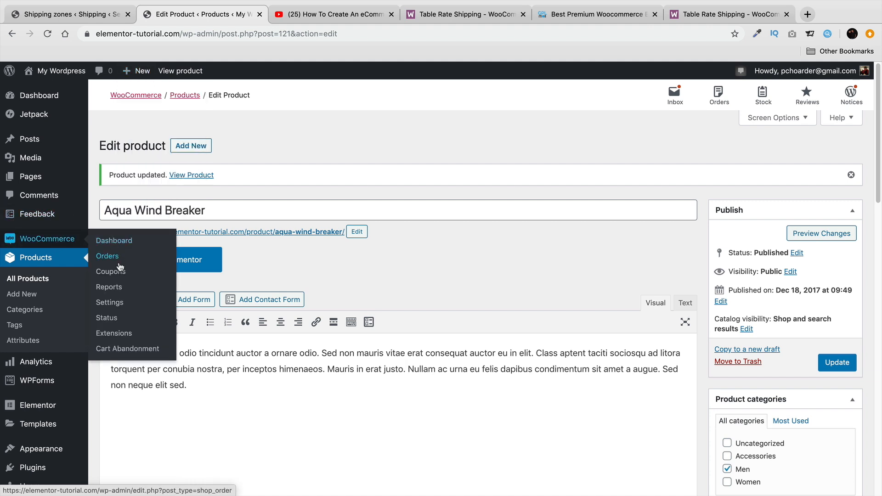
click(120, 307)
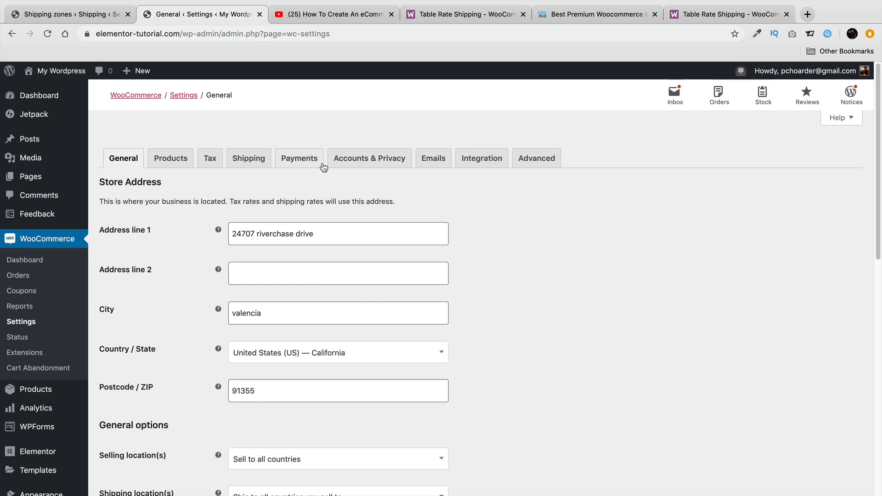
click(261, 159)
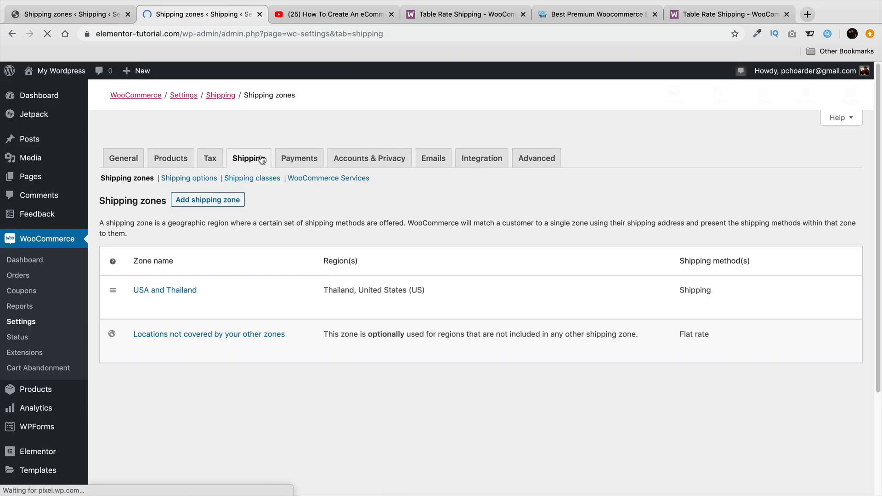
click(254, 179)
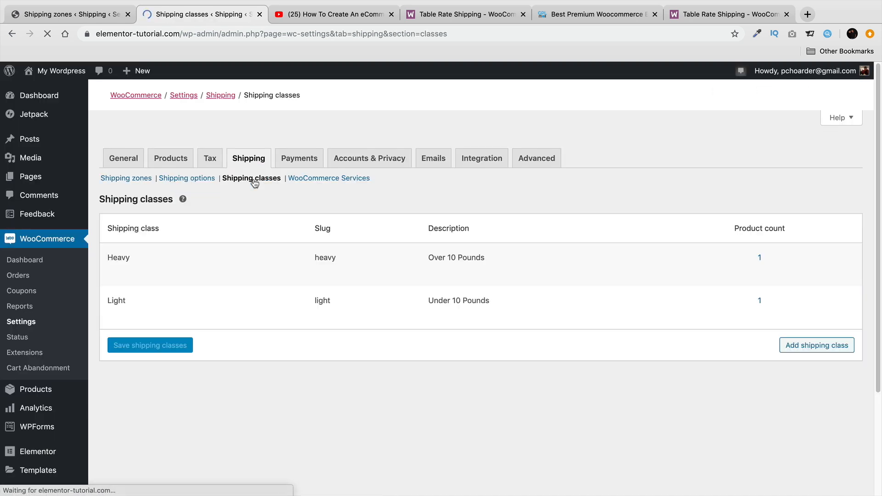
mouse_move(163, 315)
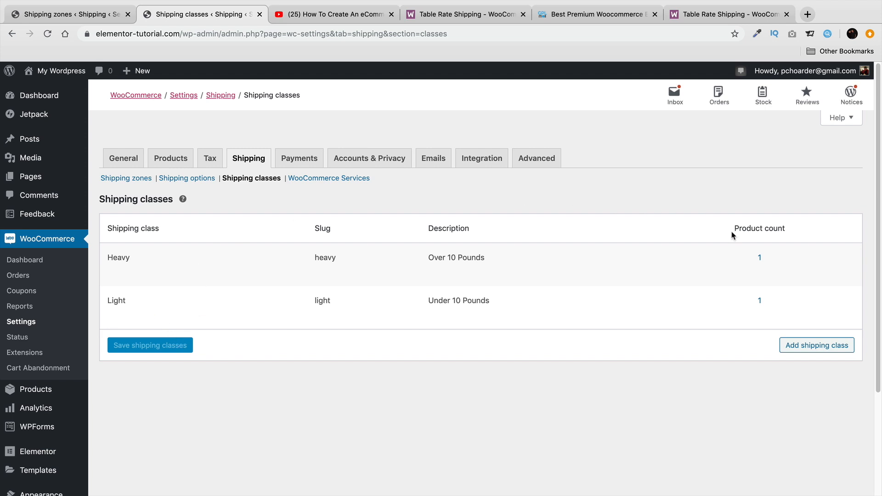
click(803, 349)
click(216, 347)
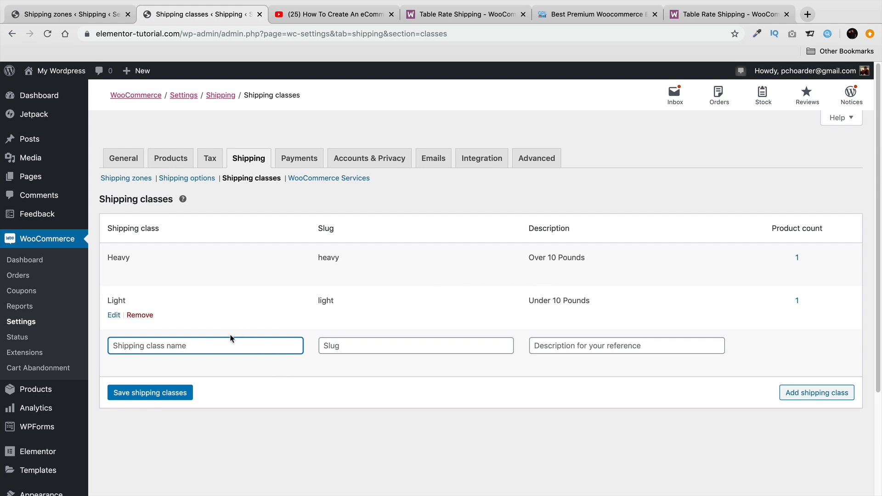
click(158, 363)
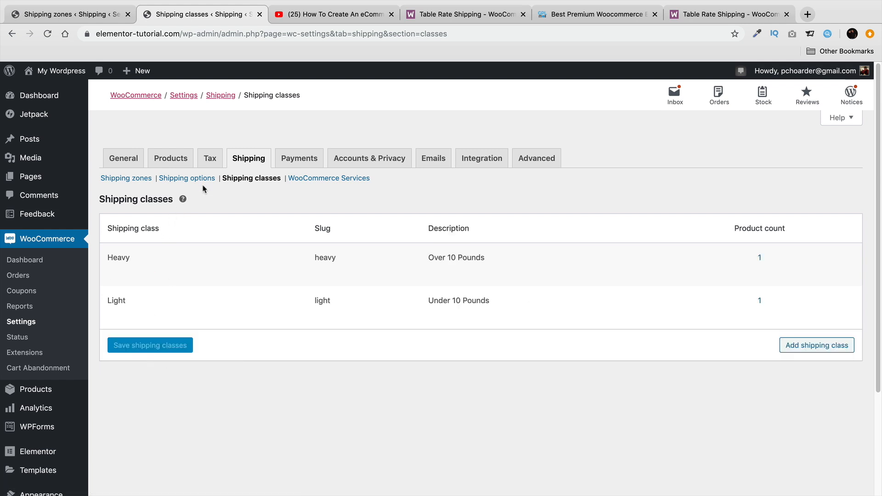
Open the Huge Fridge product for editing from the list of all products
click(182, 159)
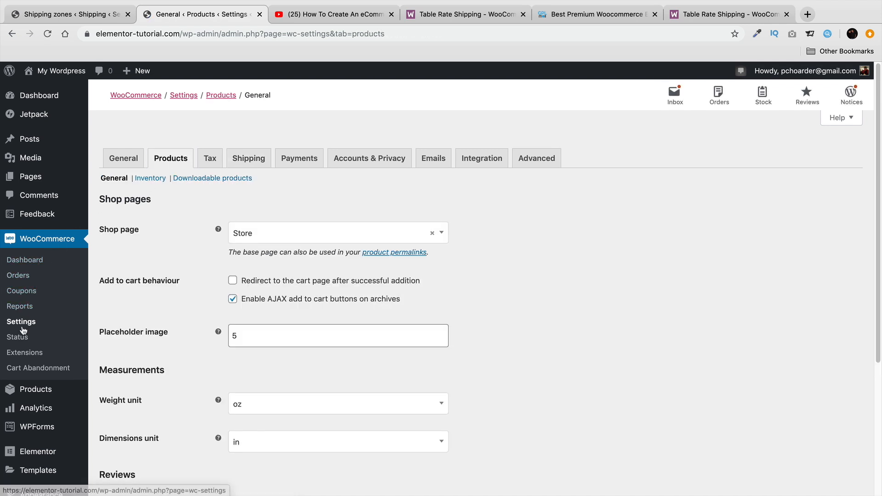
mouse_move(35, 389)
click(118, 392)
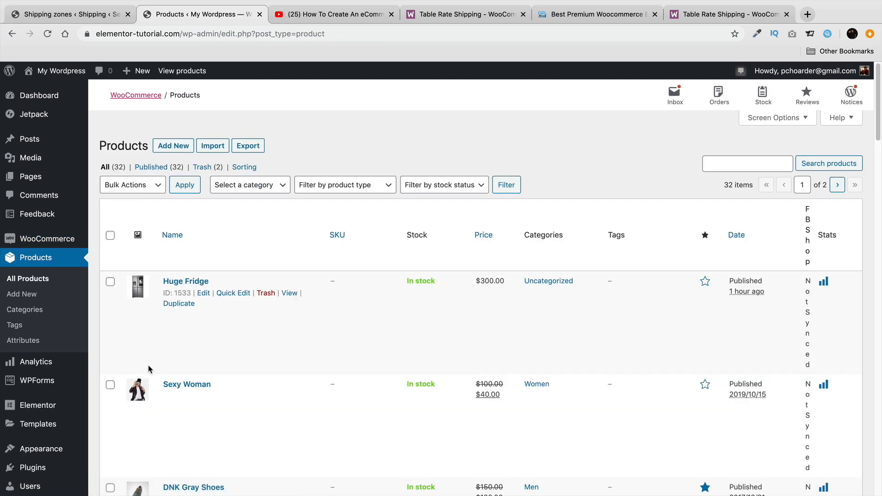
scroll(166, 321, down, 1)
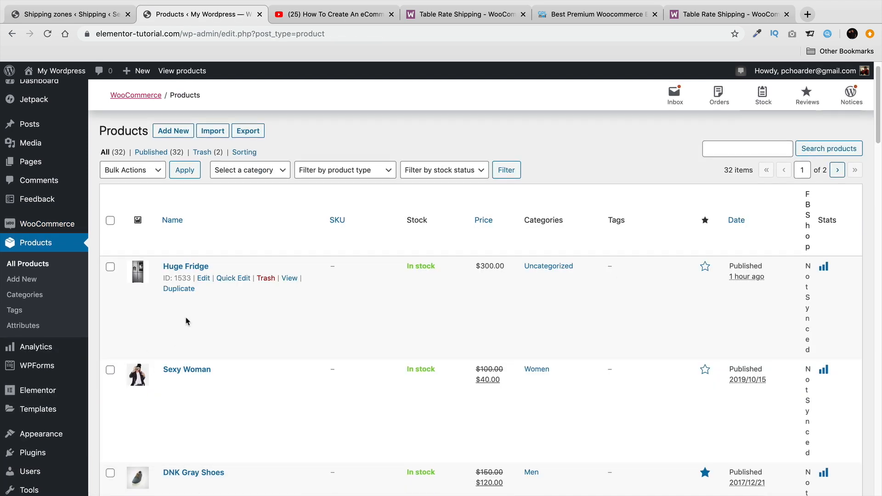
click(203, 279)
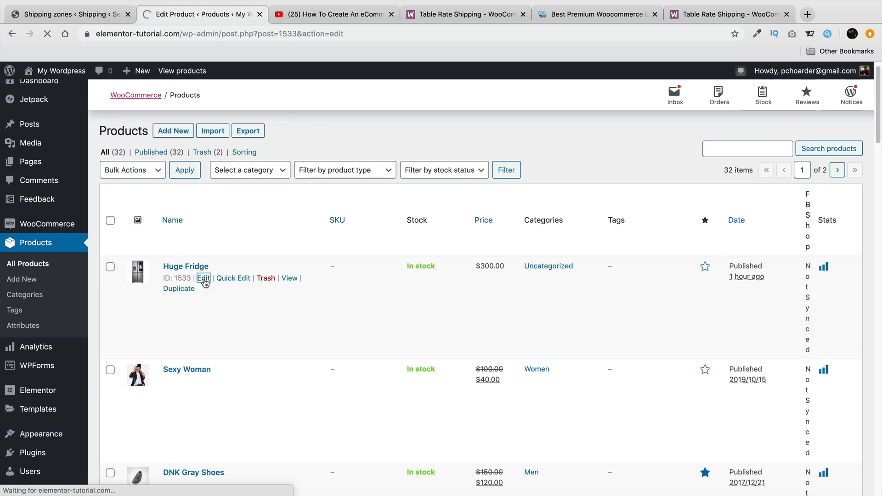
Check the Huge Fridge's shipping data, keep its assigned shipping class and update the product
scroll(329, 238, down, 5)
scroll(330, 238, down, 5)
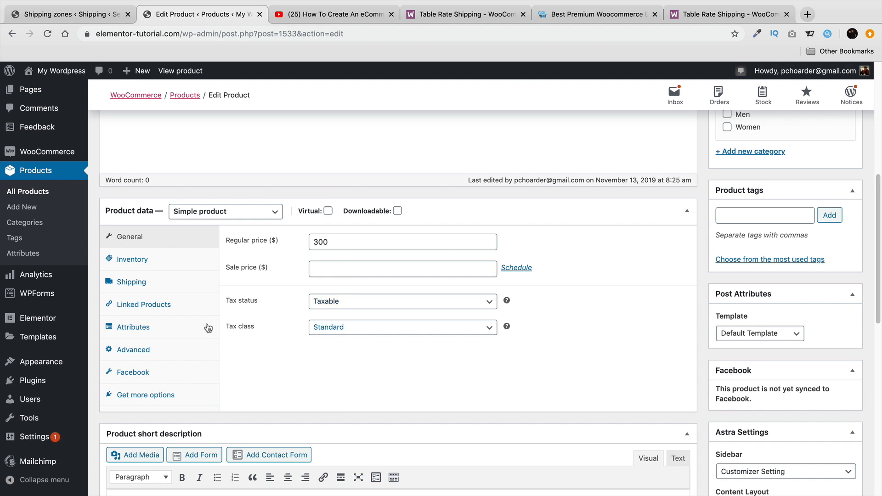
click(169, 284)
click(350, 314)
click(351, 314)
scroll(642, 311, up, 5)
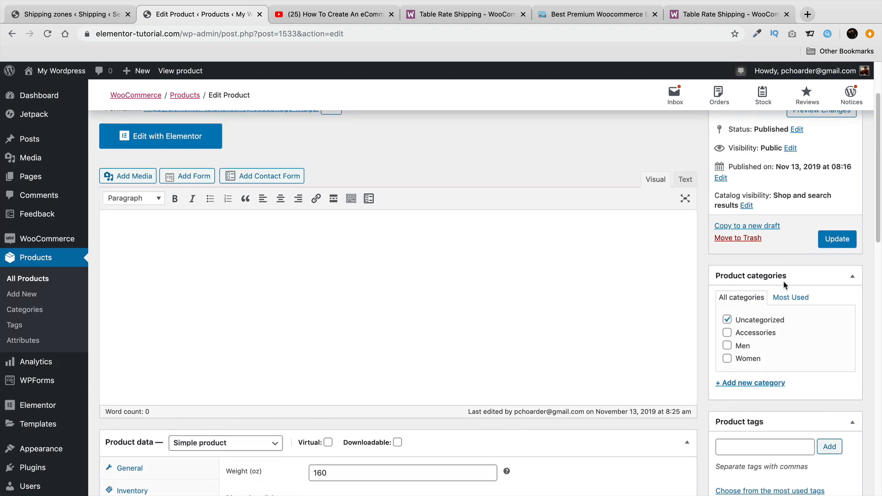
click(837, 239)
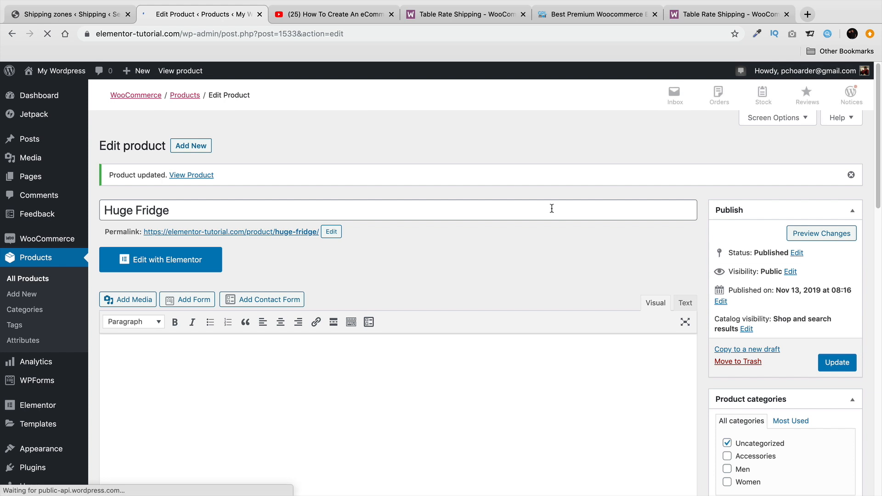
Add one Huge Fridge to the cart from its store page and open the cart
click(186, 73)
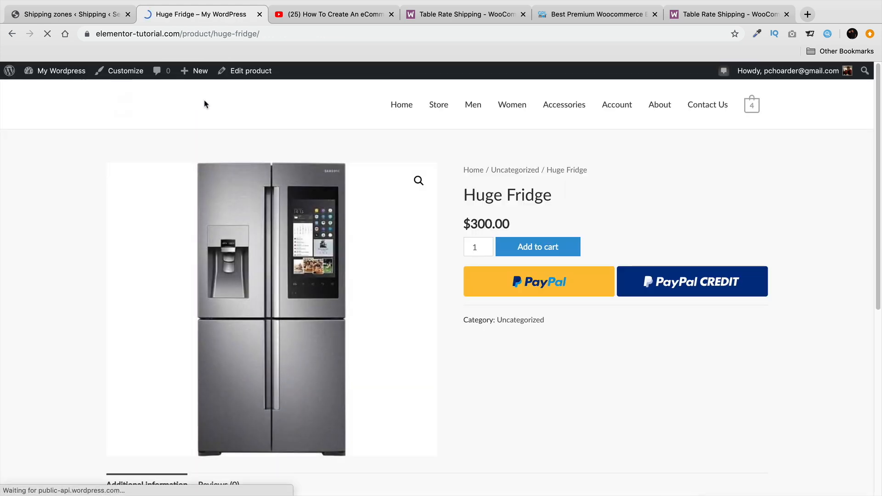
click(557, 250)
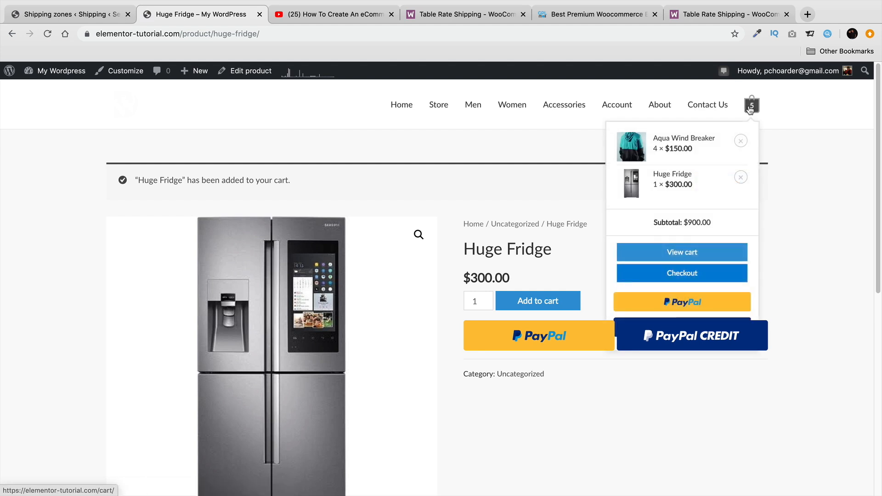
mouse_move(747, 108)
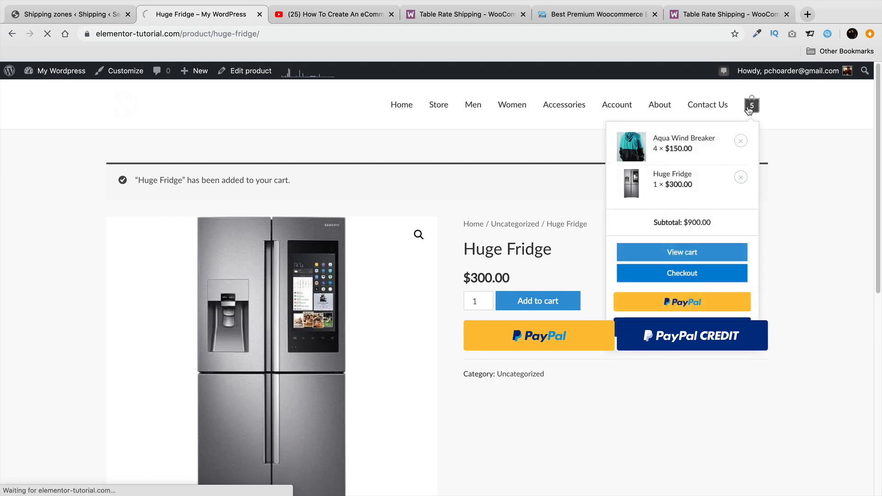
Set the Aqua Wind Breaker's quantity to 1, update the cart and check the shipping charge
double_click(582, 286)
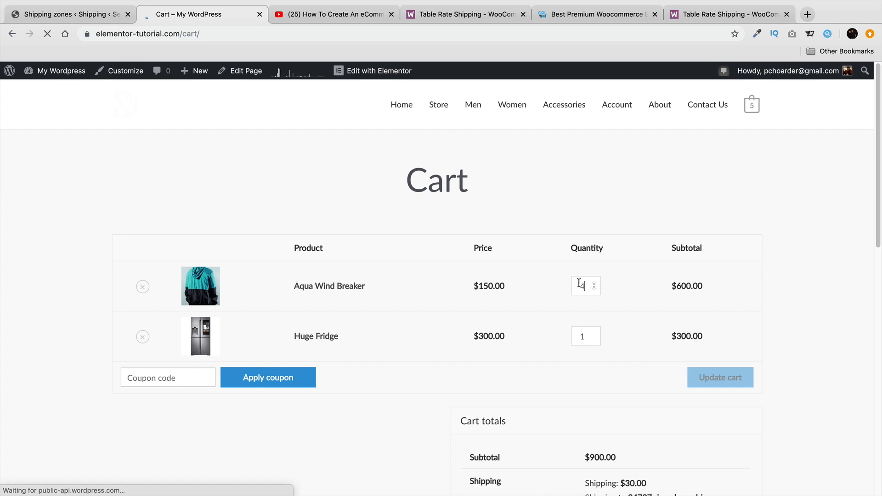
text(1)
click(706, 375)
scroll(551, 352, down, 3)
scroll(550, 352, up, 1)
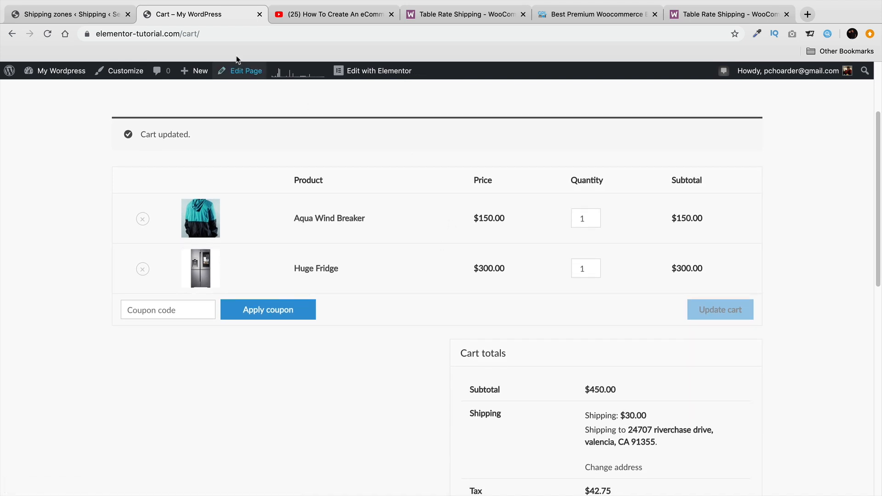
Compare the Heavy and Light table rates' row costs with the shipping charge in the cart totals
click(66, 17)
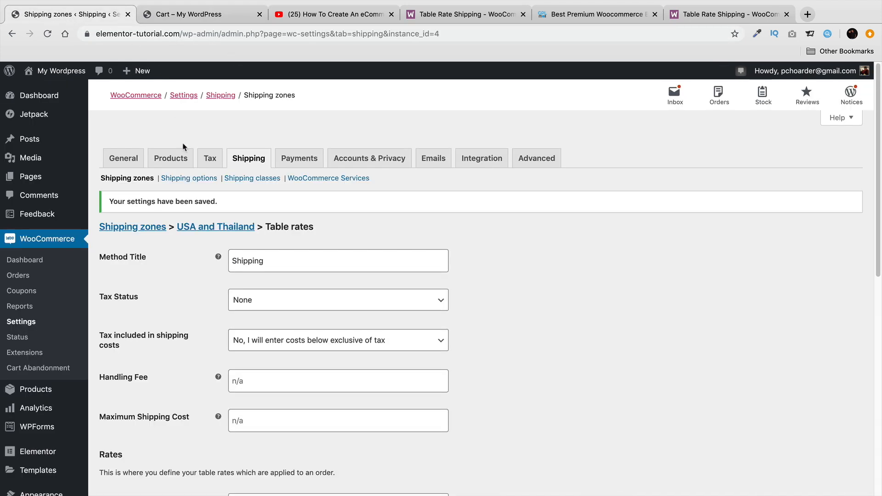
scroll(155, 270, down, 5)
scroll(155, 271, down, 4)
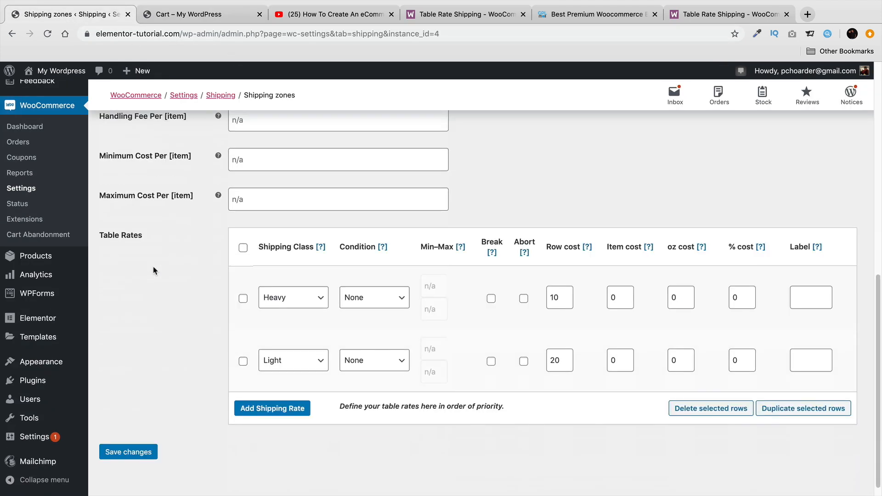
click(202, 14)
scroll(575, 359, down, 2)
scroll(608, 387, down, 1)
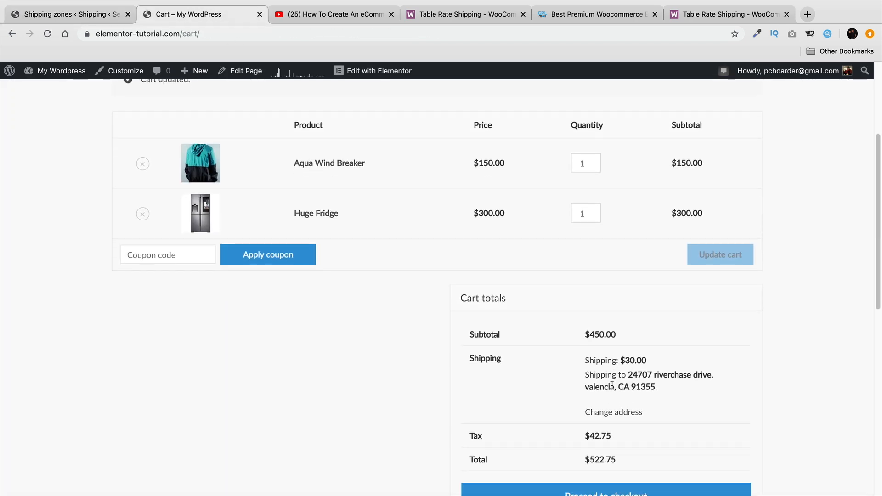
Set the Heavy shipping rate's row cost to 40
click(73, 14)
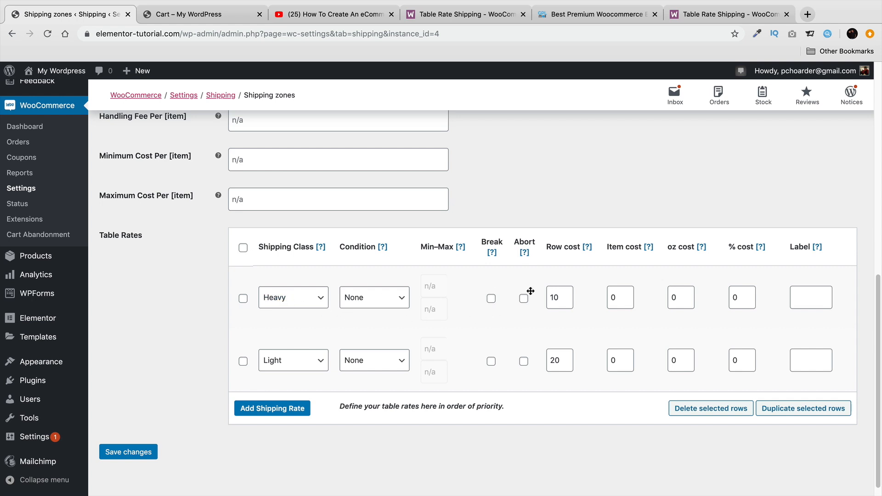
double_click(557, 299)
click(202, 14)
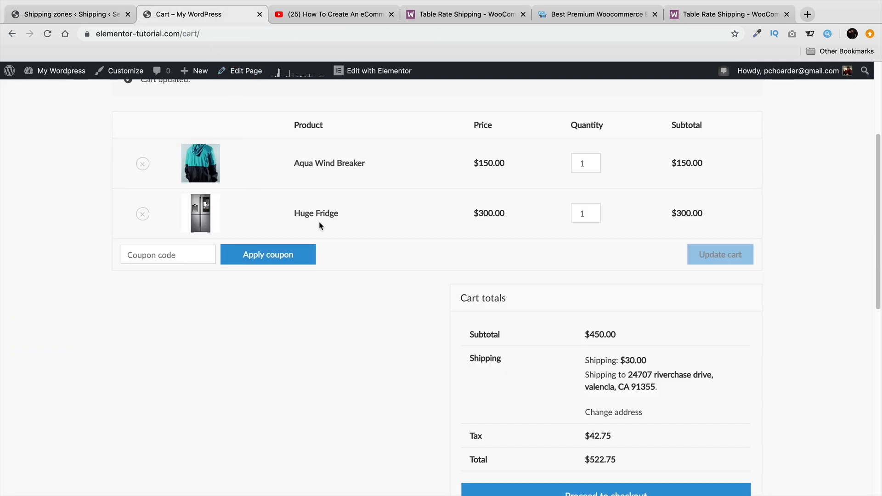
click(102, 14)
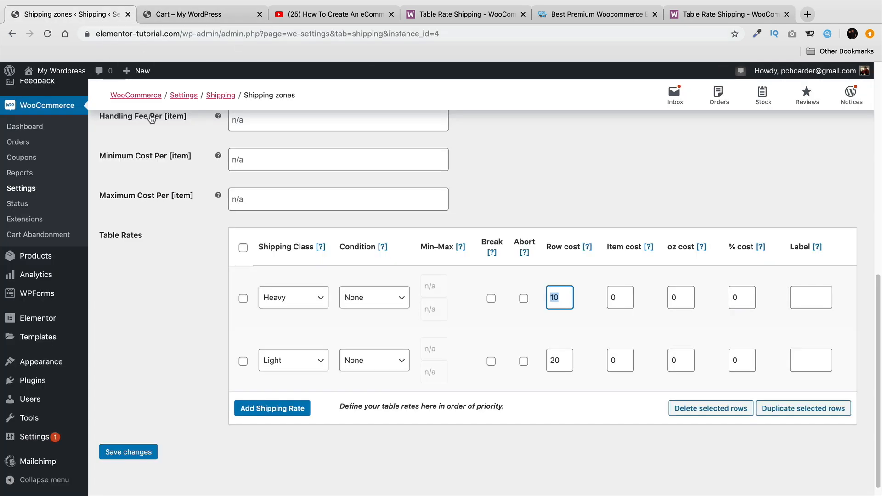
text(40)
Set the Light shipping rate's row cost to 10
key(Tab)
key(Tab)
key(Tab)
key(Tab)
key(Tab)
key(Tab)
key(Tab)
key(Tab)
click(558, 362)
double_click(558, 362)
text(1)
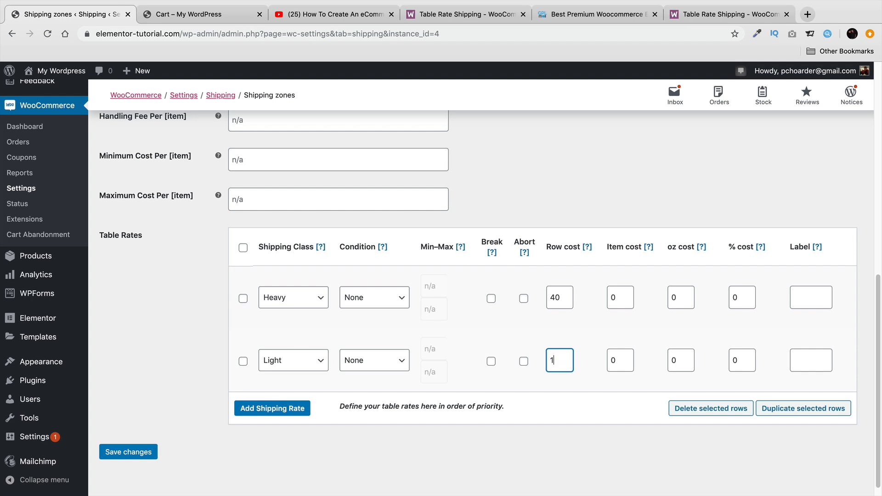
Clear the Heavy shipping rate's row cost, set its item cost to 40 and save the changes
double_click(617, 296)
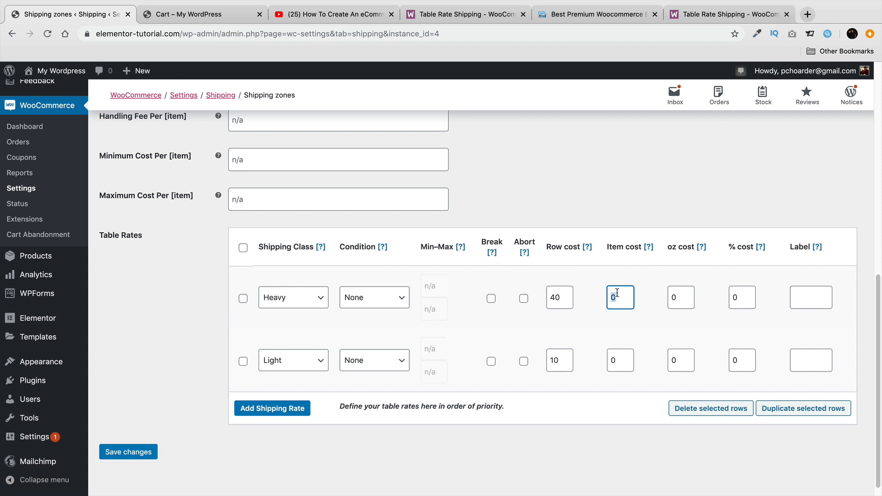
click(557, 295)
key(BackSpace)
key(Tab)
text(40)
click(145, 452)
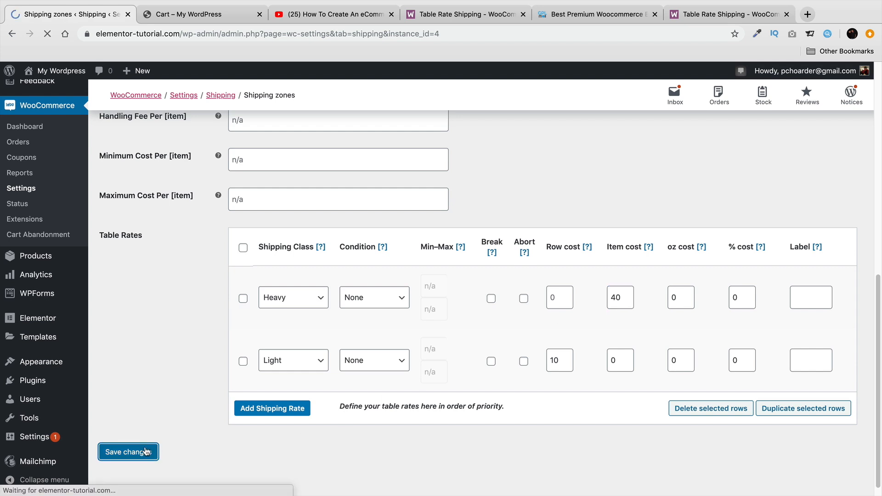
scroll(194, 372, down, 10)
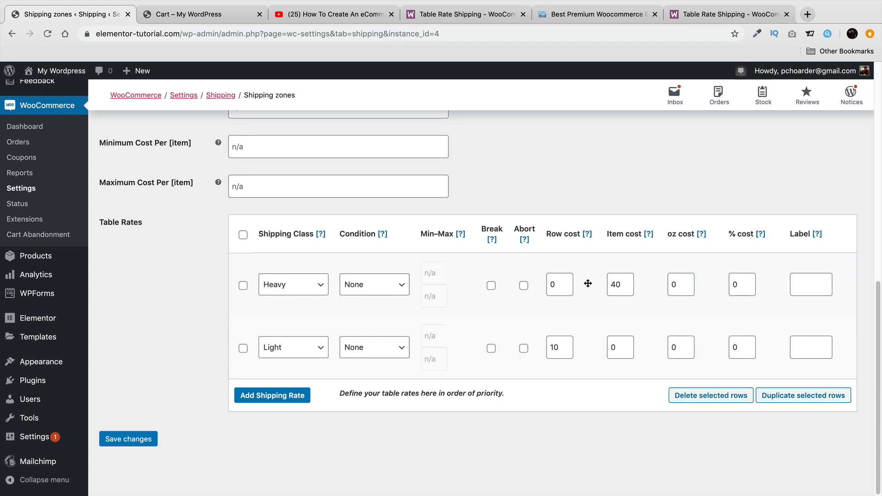
Set the table rates' calculation type to Calculated rates per item and save the changes
click(393, 284)
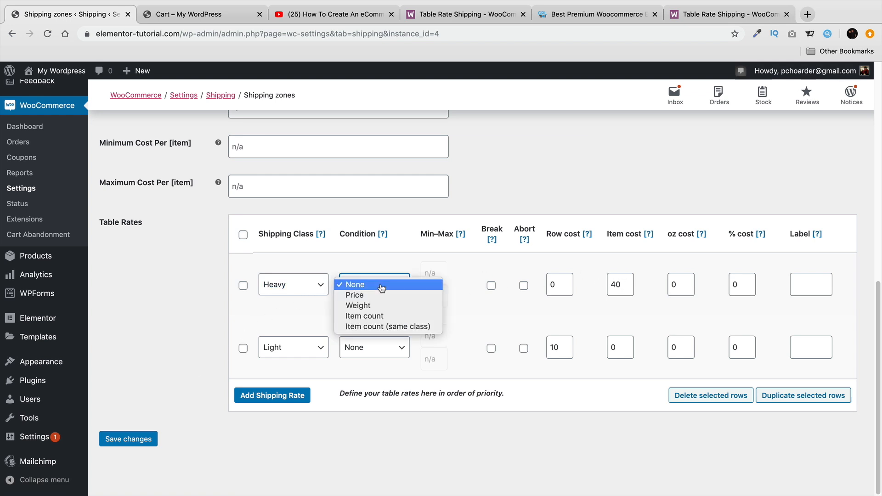
click(188, 322)
scroll(188, 322, up, 5)
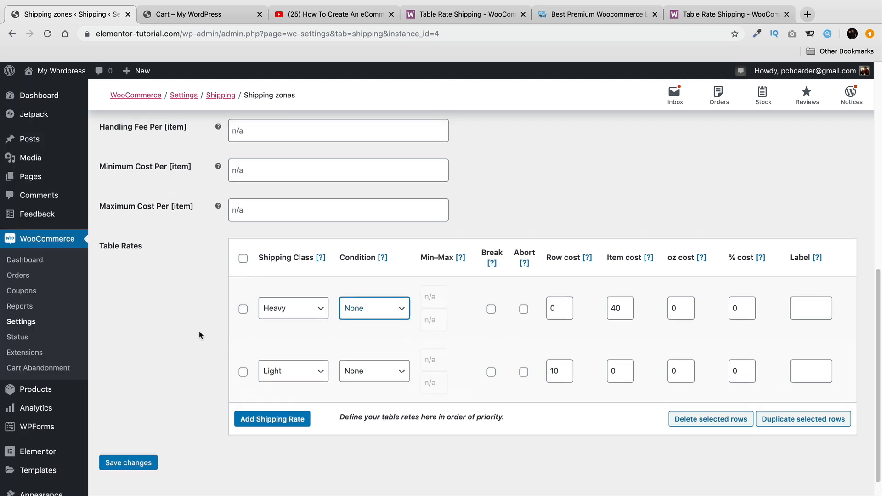
click(296, 197)
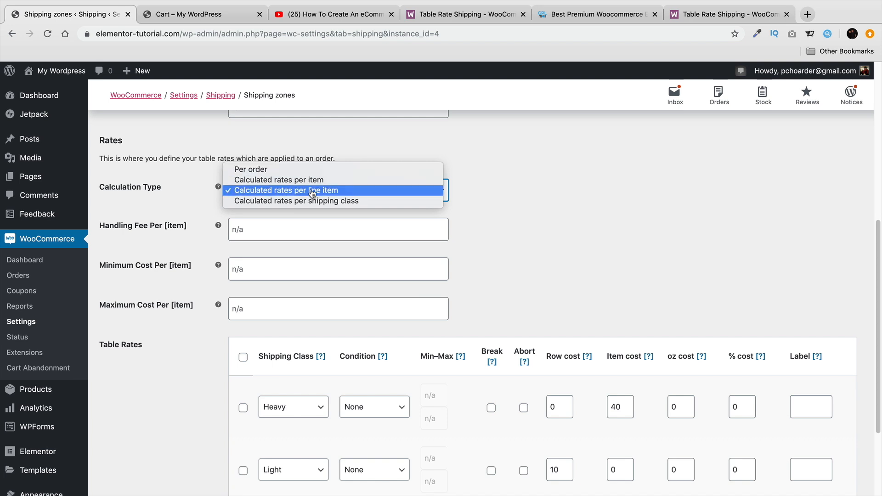
click(312, 183)
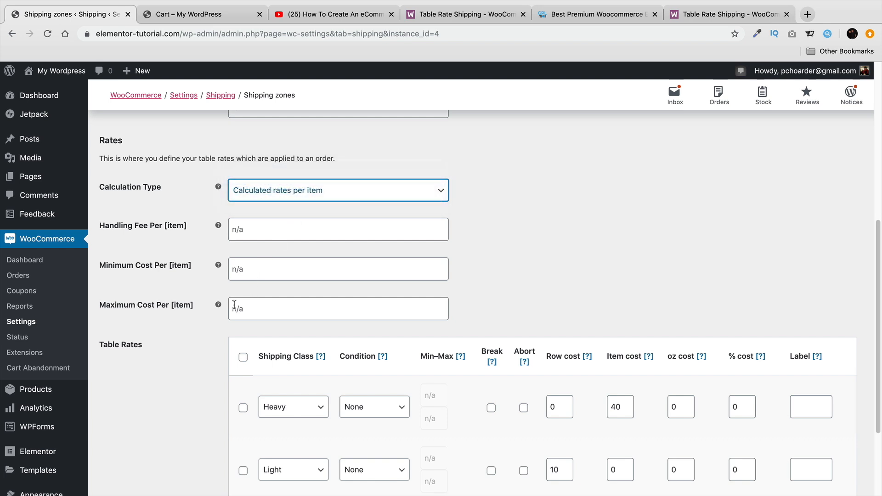
scroll(179, 352, down, 1)
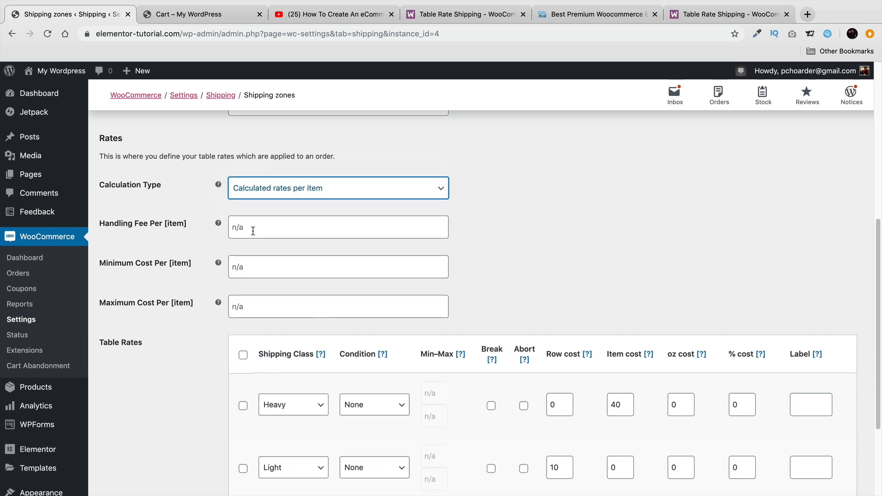
click(318, 190)
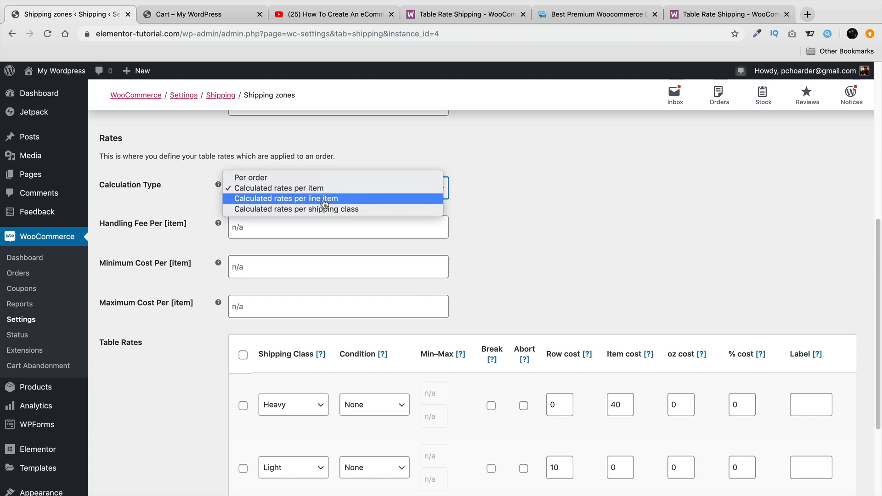
click(323, 199)
scroll(142, 391, down, 3)
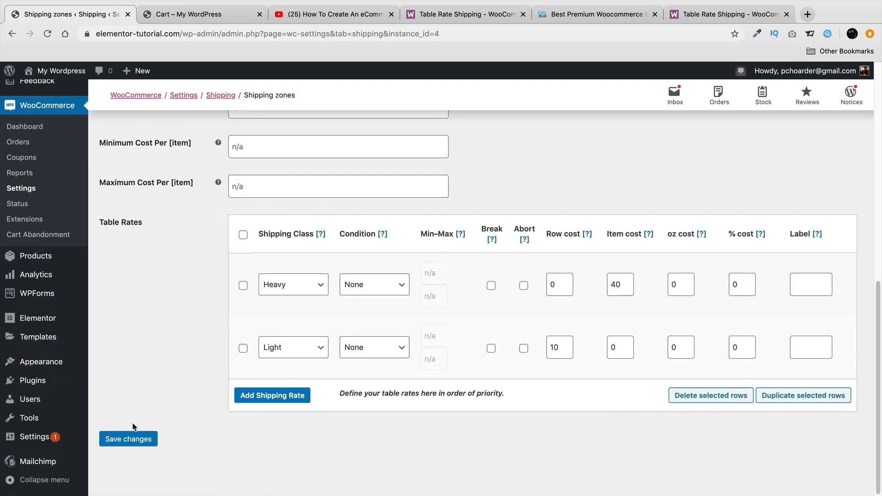
click(129, 440)
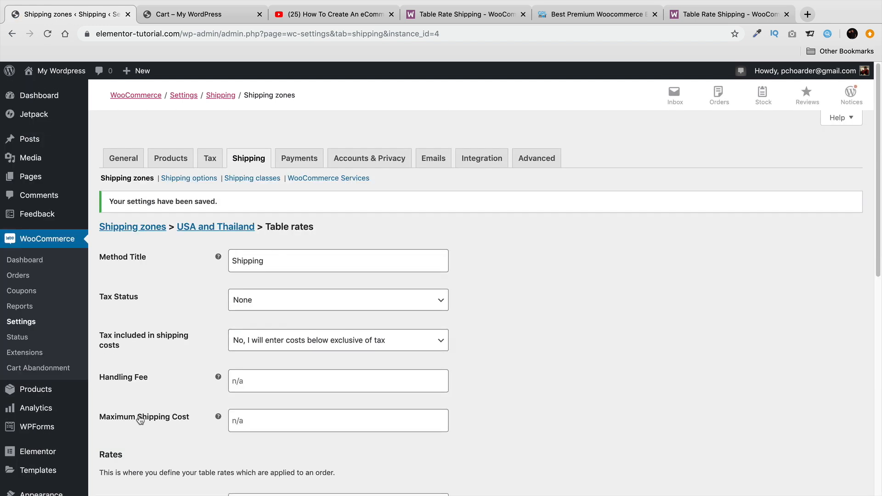
Reload the cart and check the shipping charge for one Aqua Wind Breaker and one Huge Fridge
scroll(140, 419, down, 8)
scroll(140, 419, down, 2)
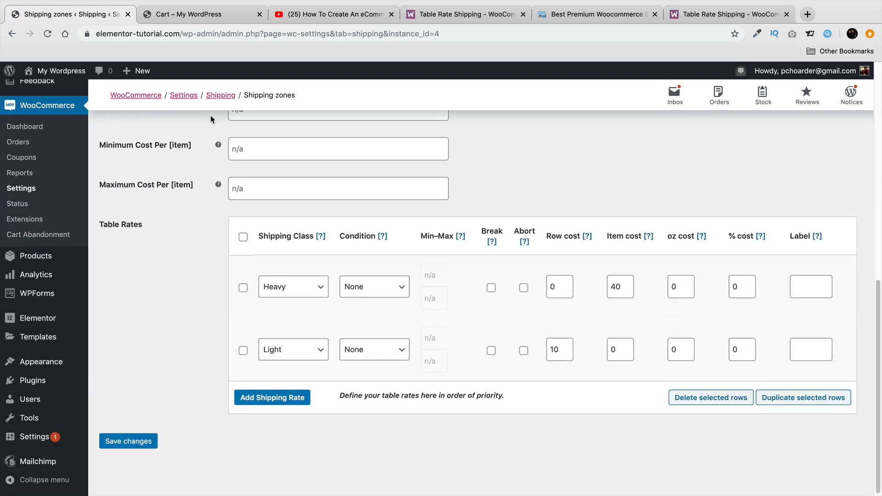
click(202, 21)
click(47, 33)
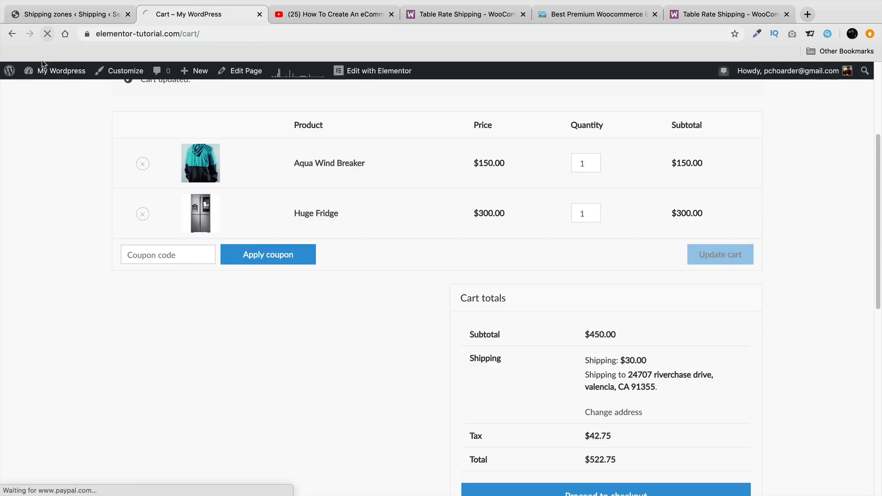
mouse_move(42, 71)
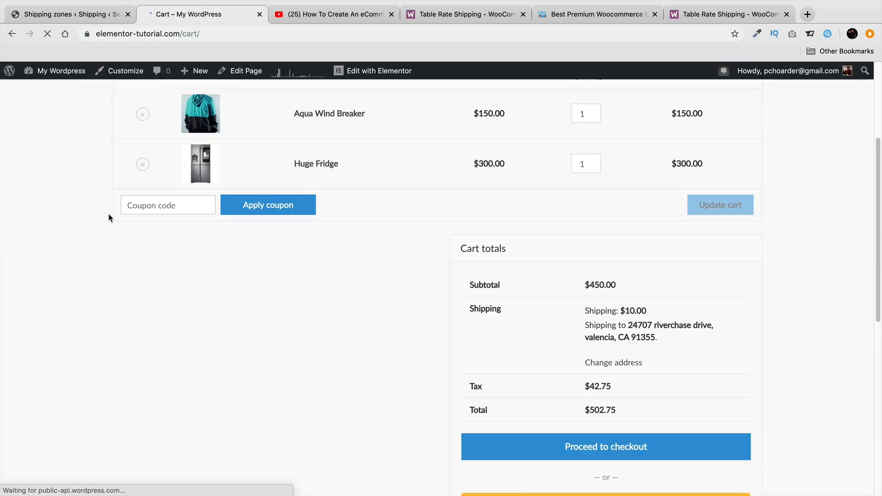
drag(659, 311, 579, 311)
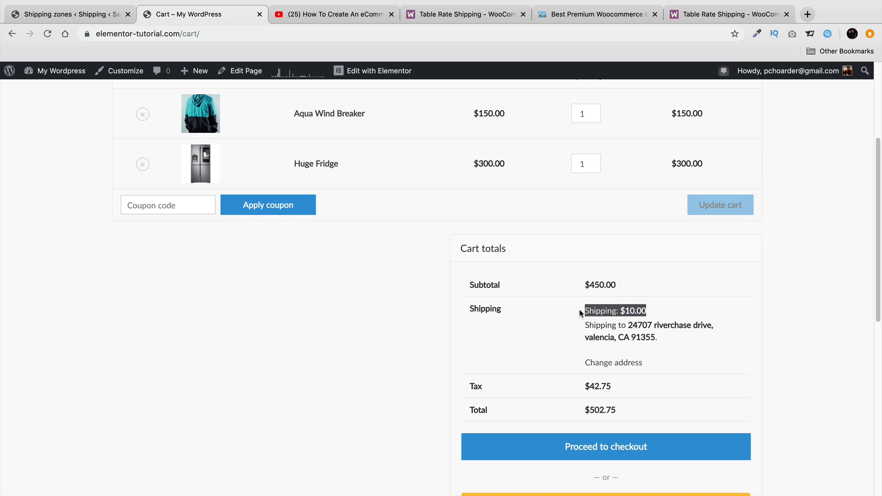
scroll(503, 316, up, 1)
scroll(494, 312, up, 2)
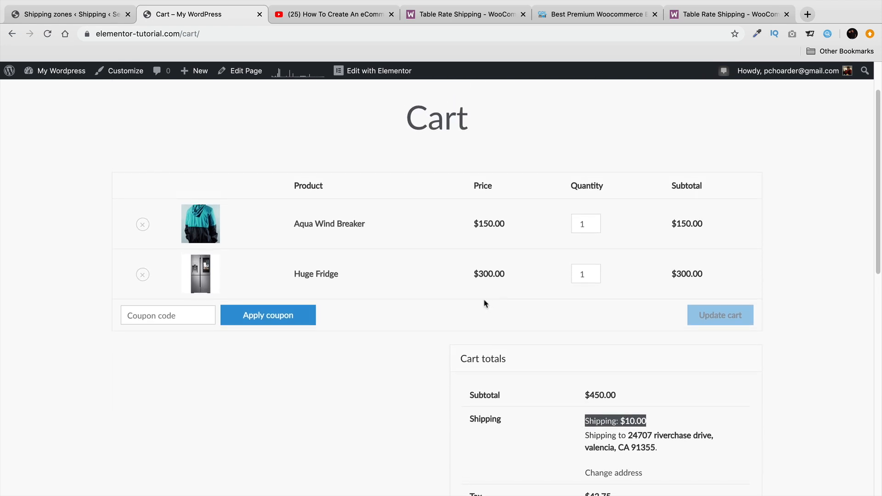
scroll(455, 294, down, 1)
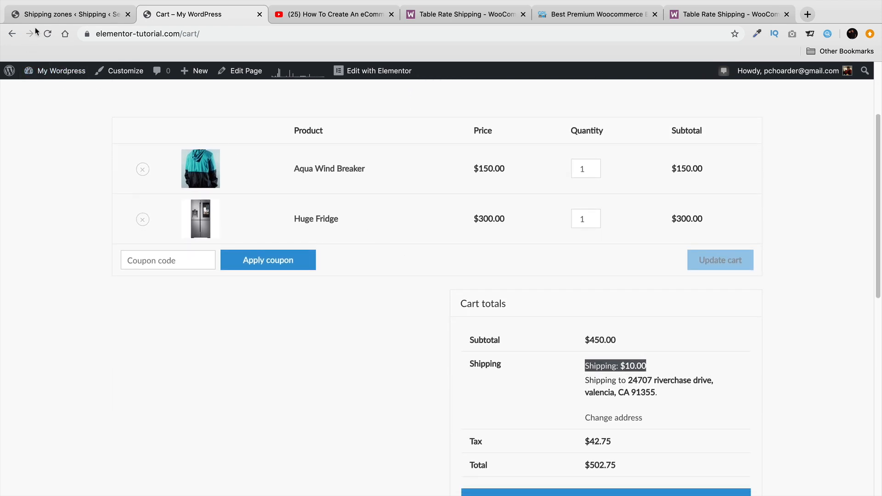
Set the Heavy shipping rate's condition to Item count and save the changes
click(43, 15)
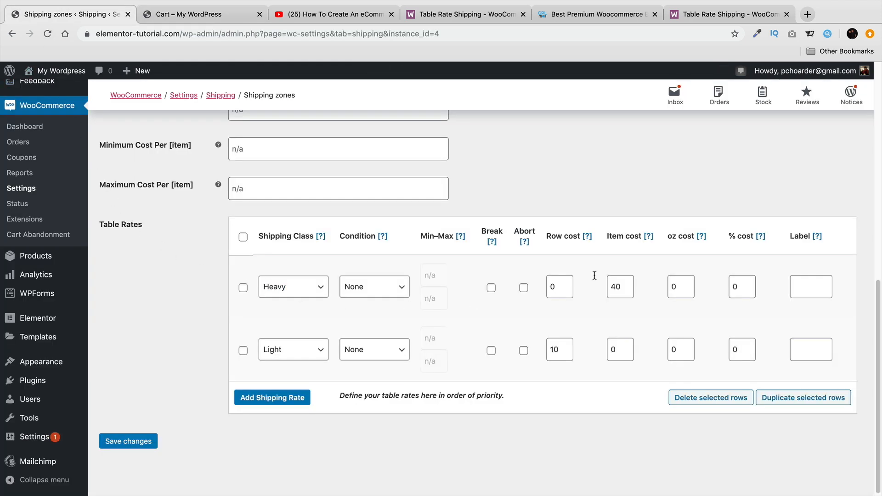
click(368, 291)
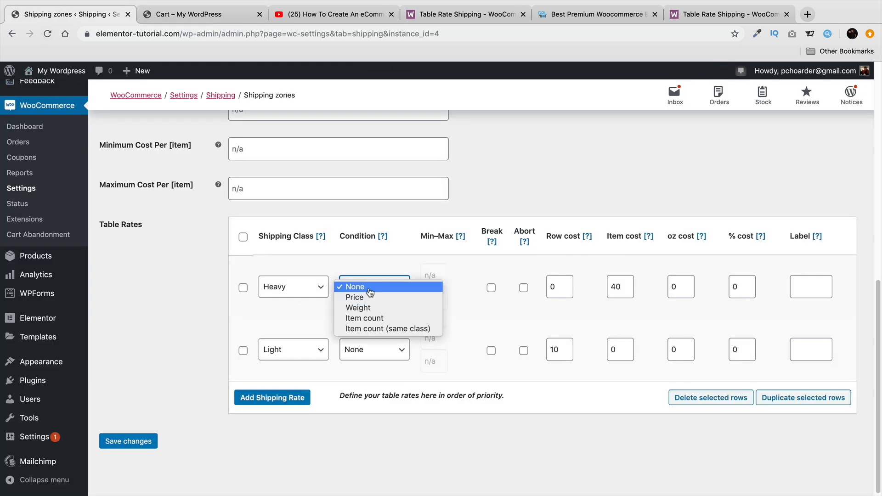
click(380, 319)
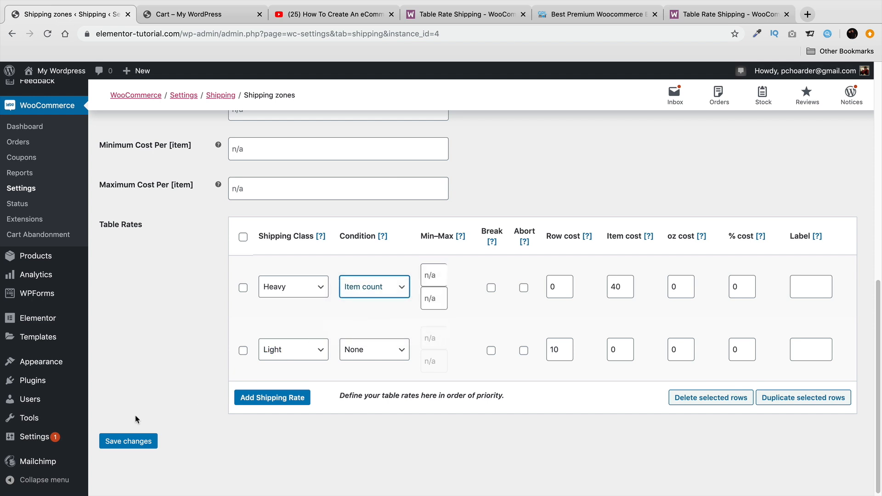
click(122, 444)
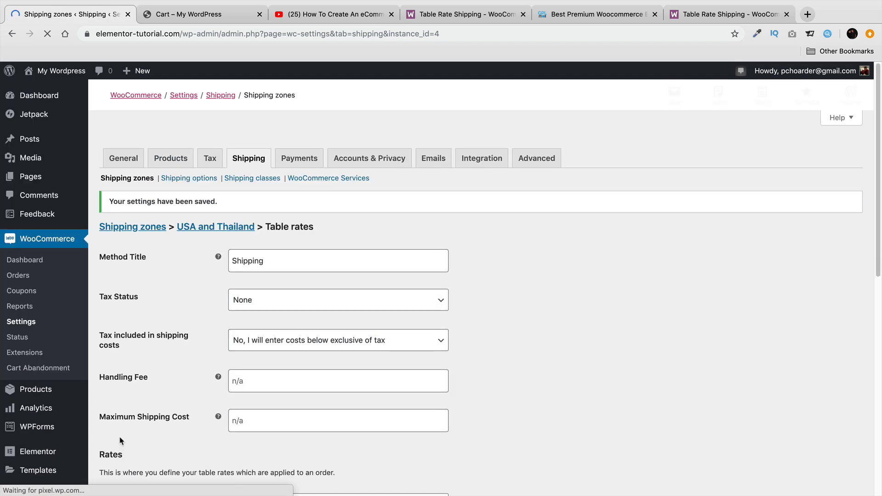
scroll(201, 222, down, 3)
scroll(201, 223, down, 8)
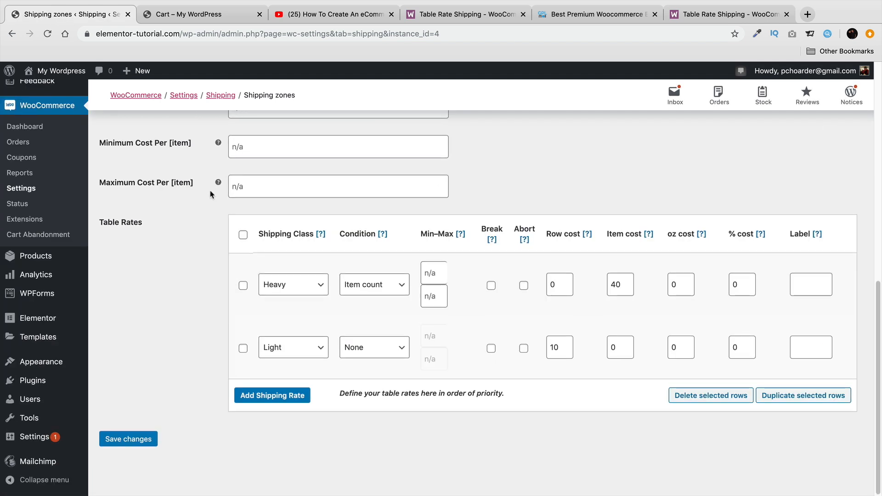
Reload the cart and check the shipping charge with the Heavy rate's Item count condition
click(203, 15)
click(47, 33)
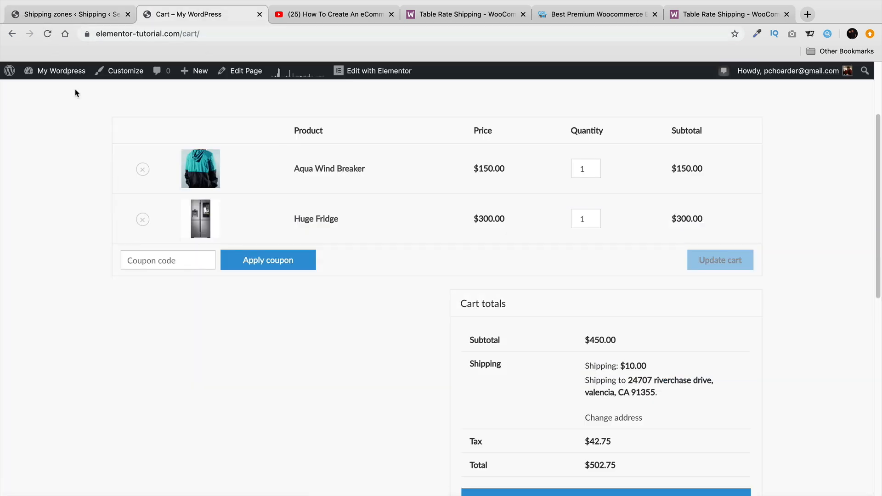
click(47, 35)
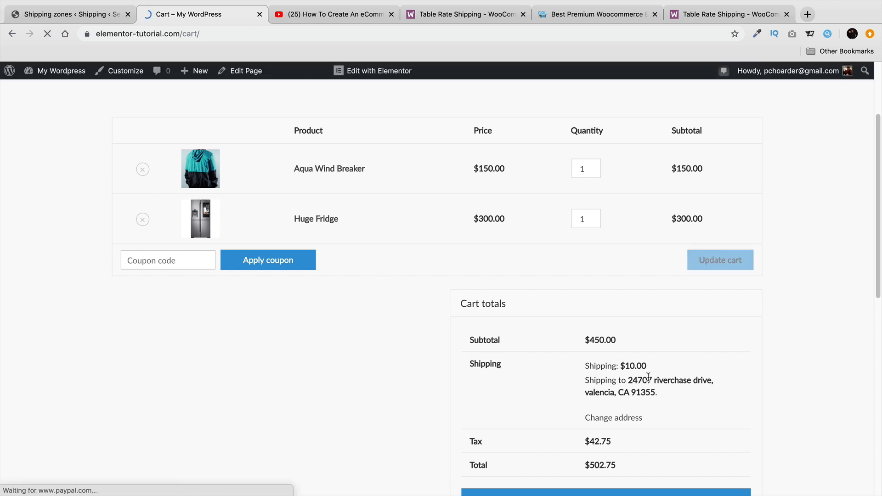
drag(662, 373, 557, 369)
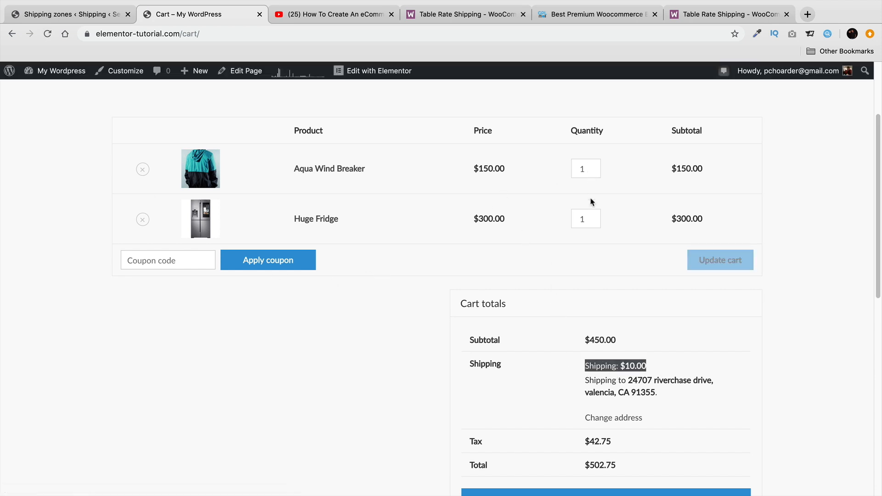
Set the Huge Fridge's quantity to 3, update the cart and check the shipping charge
double_click(593, 219)
text(4)
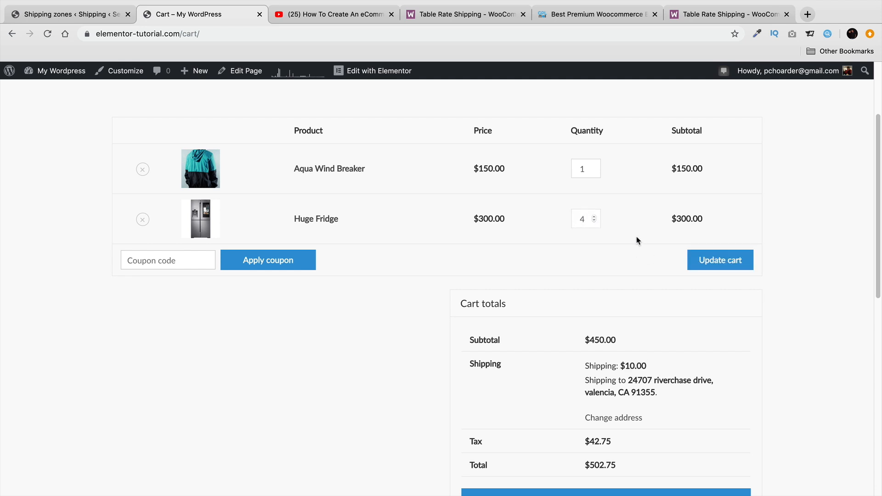
click(699, 253)
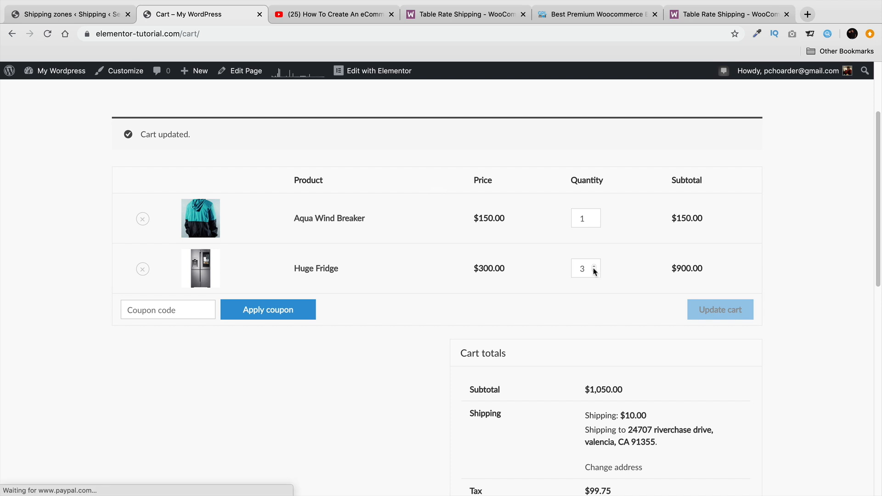
scroll(552, 285, down, 3)
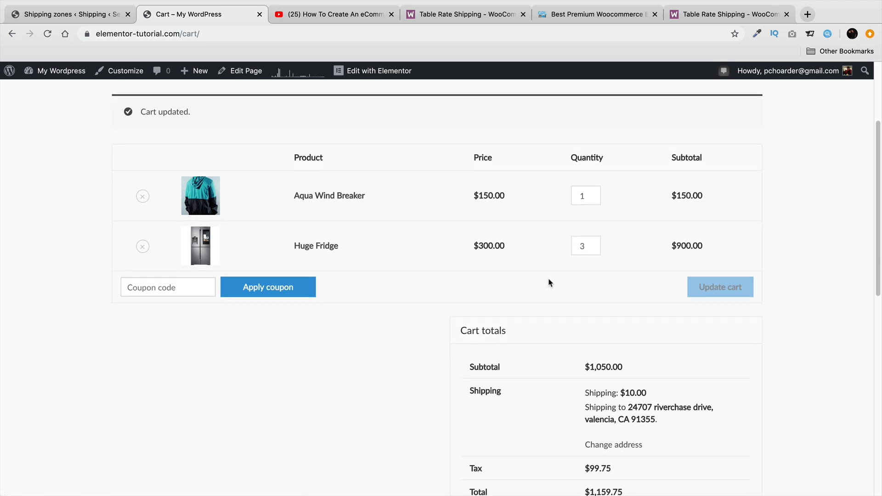
scroll(553, 288, up, 1)
drag(647, 364, 580, 365)
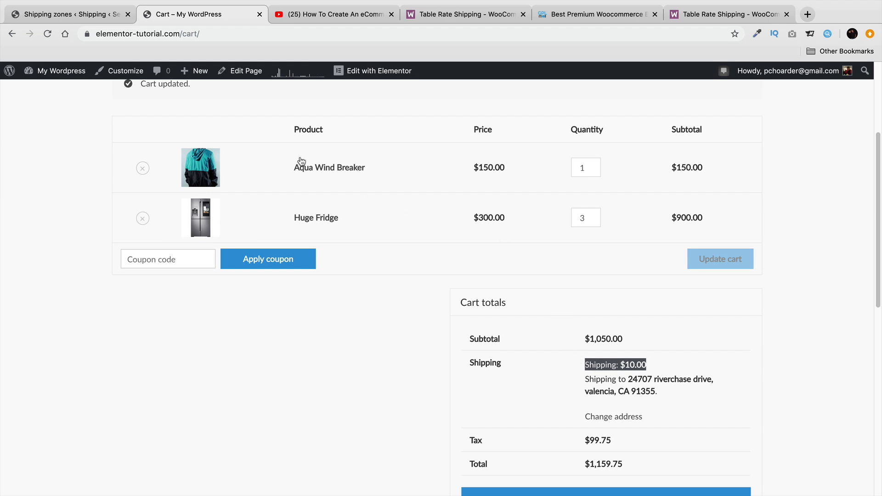
Set the table rates' calculation type to Calculated rates per line item and save the changes
click(69, 14)
scroll(173, 262, up, 3)
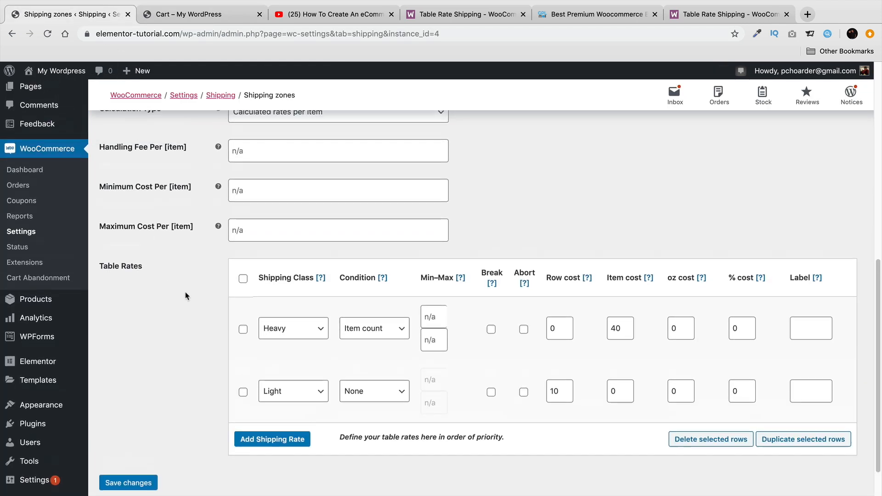
click(320, 137)
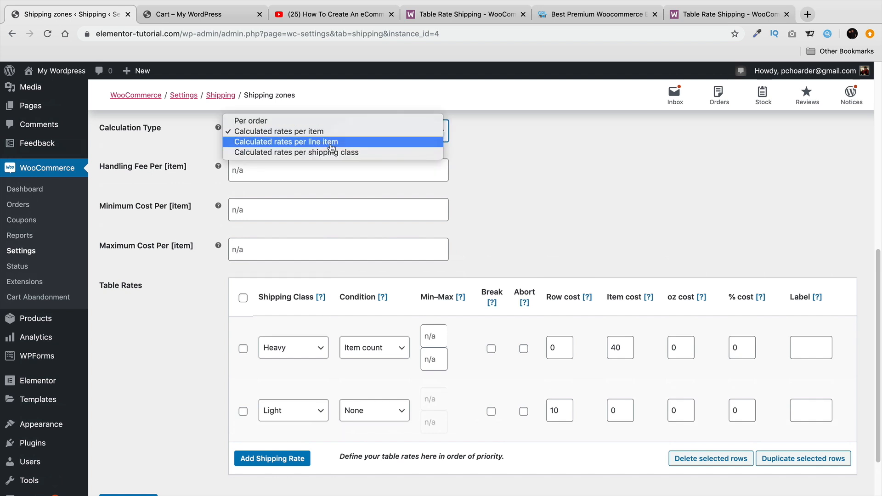
click(332, 147)
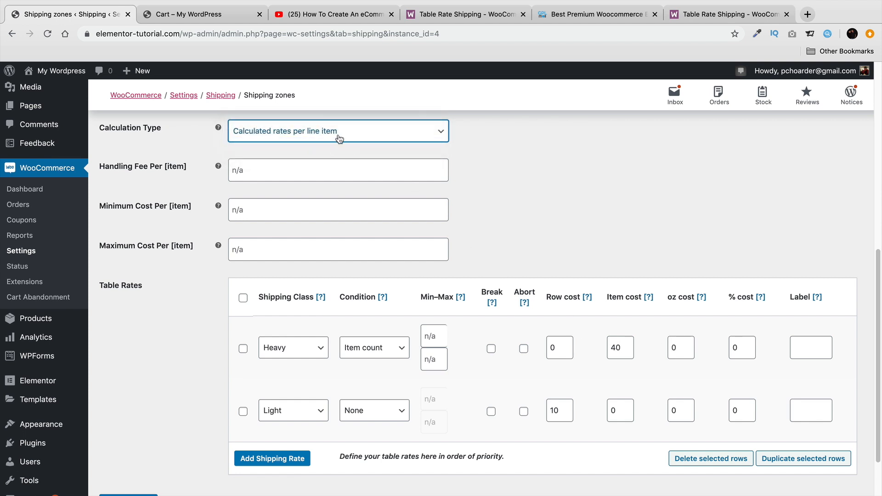
drag(622, 350, 601, 348)
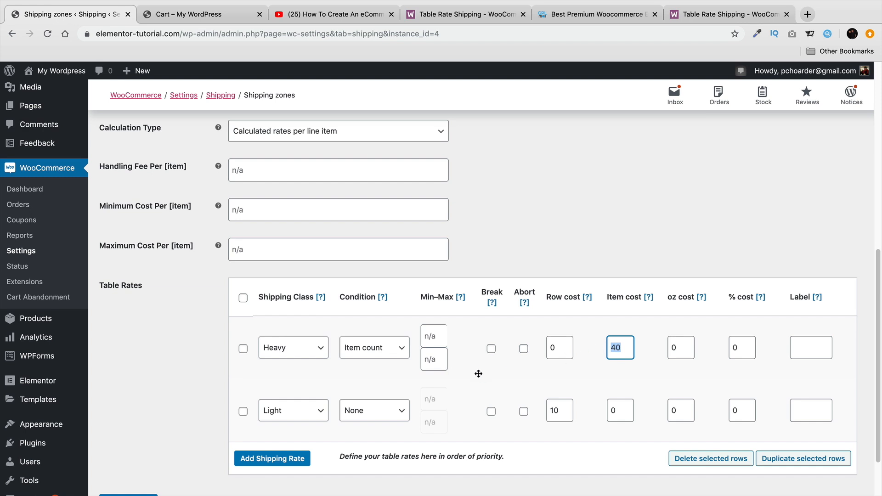
scroll(602, 349, down, 2)
click(147, 443)
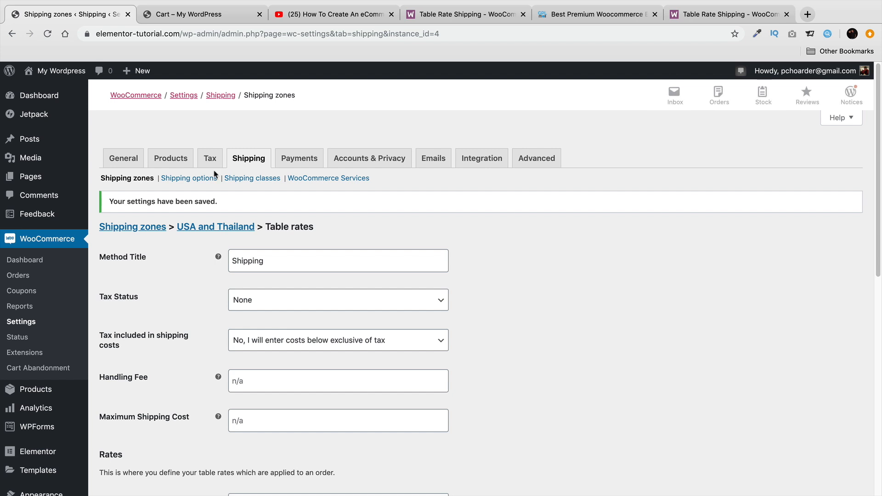
Reload the cart and check the shipping charge with rates calculated per line item
click(185, 14)
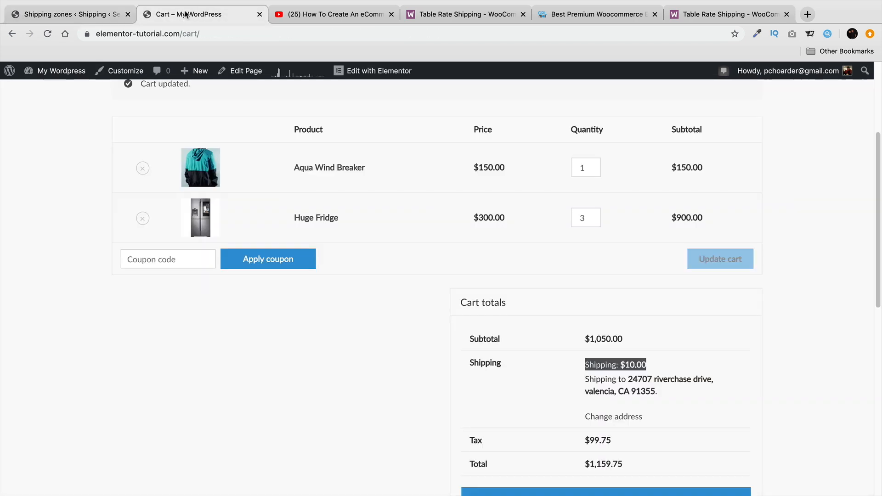
click(47, 33)
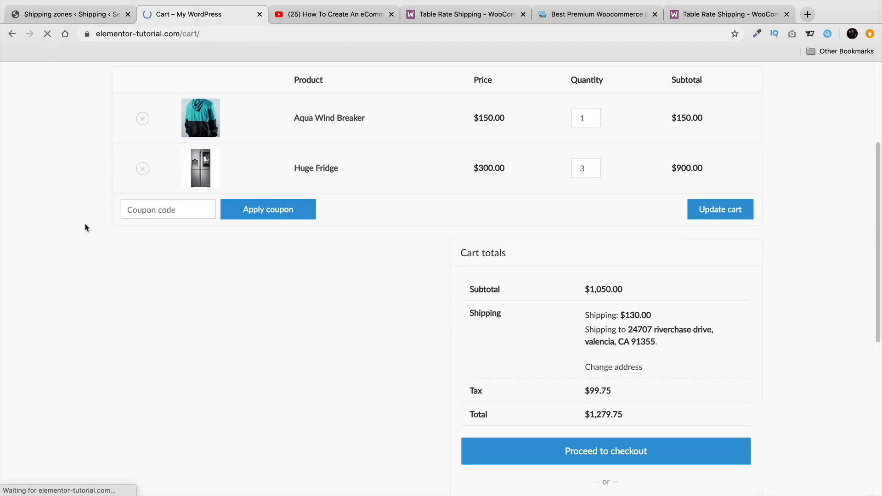
scroll(646, 382, up, 1)
drag(653, 341, 583, 340)
Clear the Heavy rate's item cost, set its row cost to 20 and save the changes
click(69, 13)
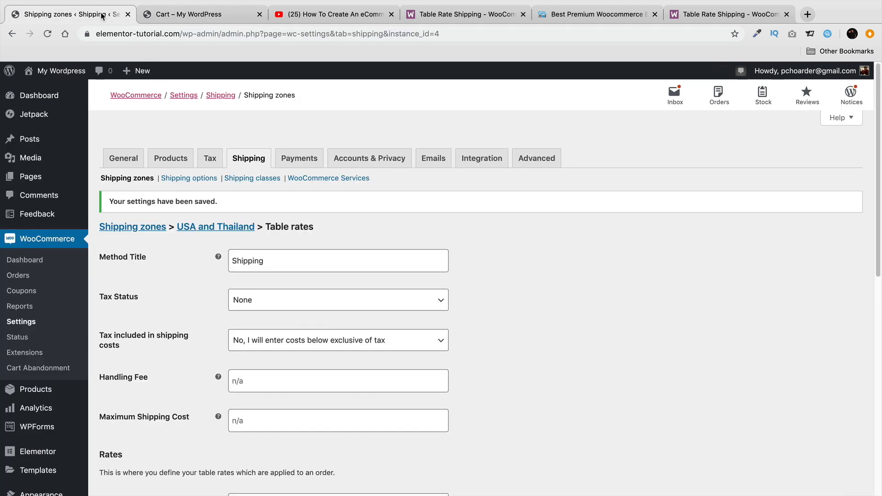
scroll(198, 289, down, 6)
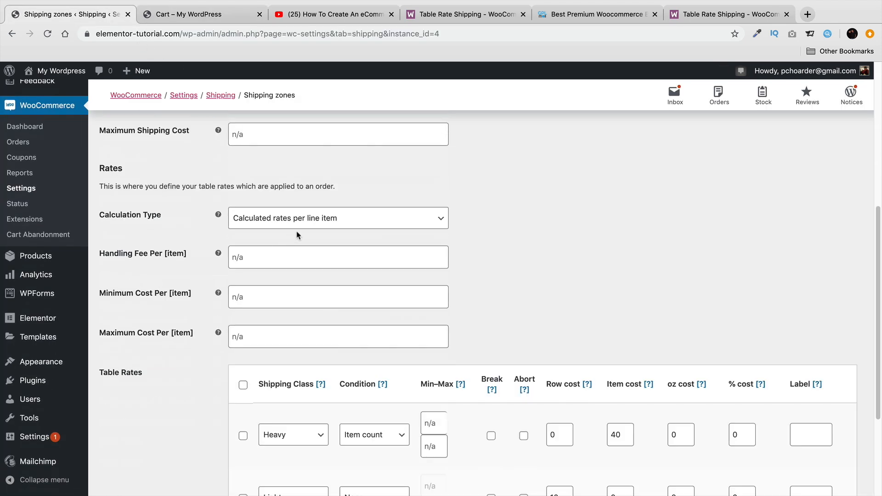
scroll(386, 220, down, 1)
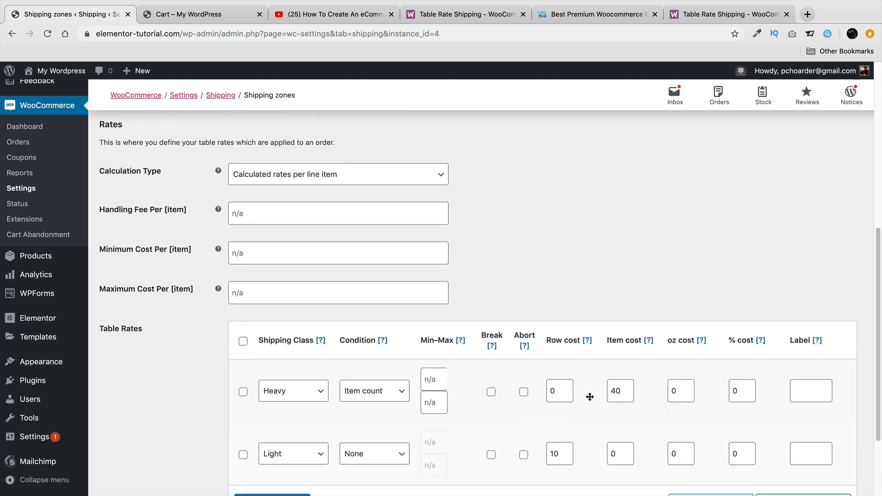
double_click(622, 394)
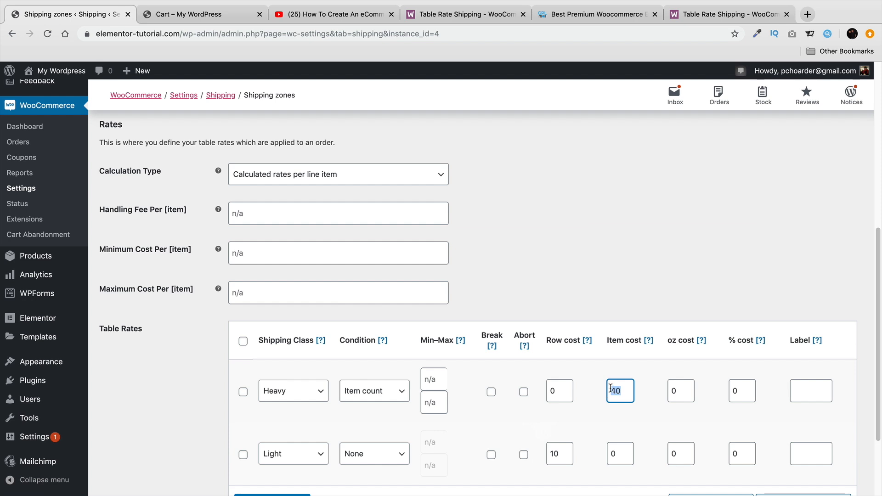
key(BackSpace)
click(558, 390)
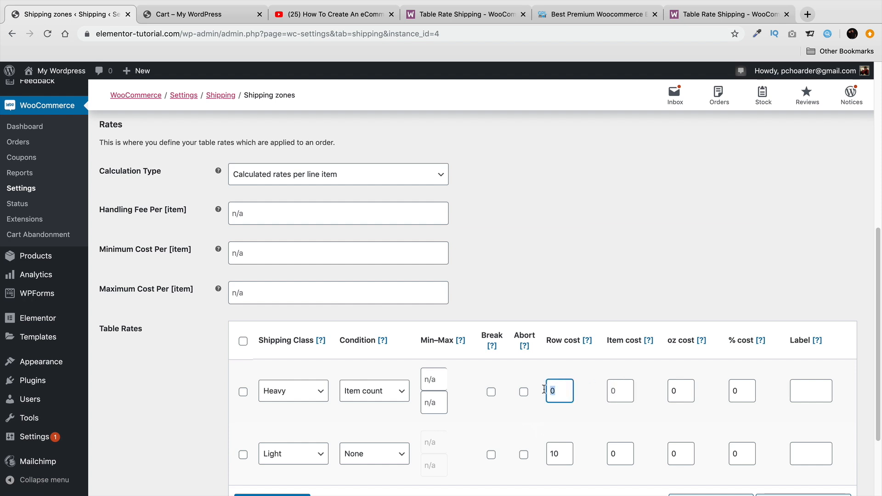
key(BackSpace)
key(BackSpace)
text(4)
scroll(498, 385, down, 3)
click(130, 439)
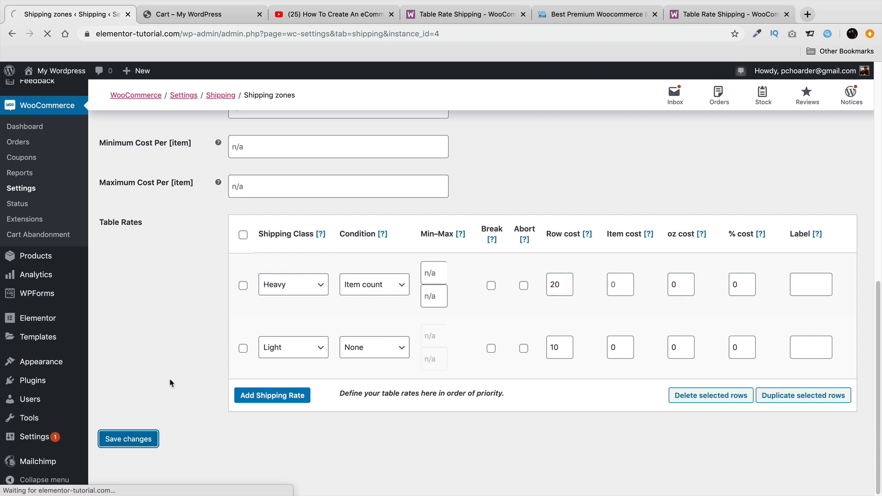
scroll(208, 274, down, 10)
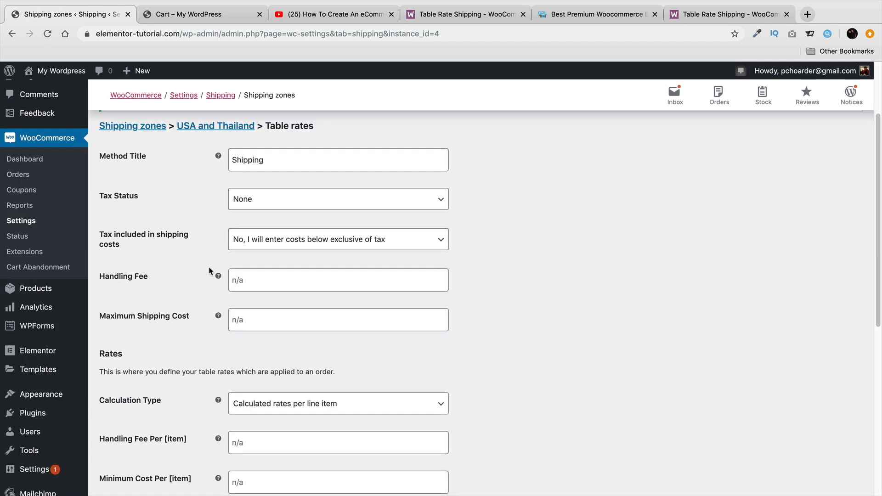
Reload the cart and check the shipping charge with the Heavy rate's row cost of 20
click(200, 22)
scroll(358, 299, up, 2)
scroll(363, 306, up, 1)
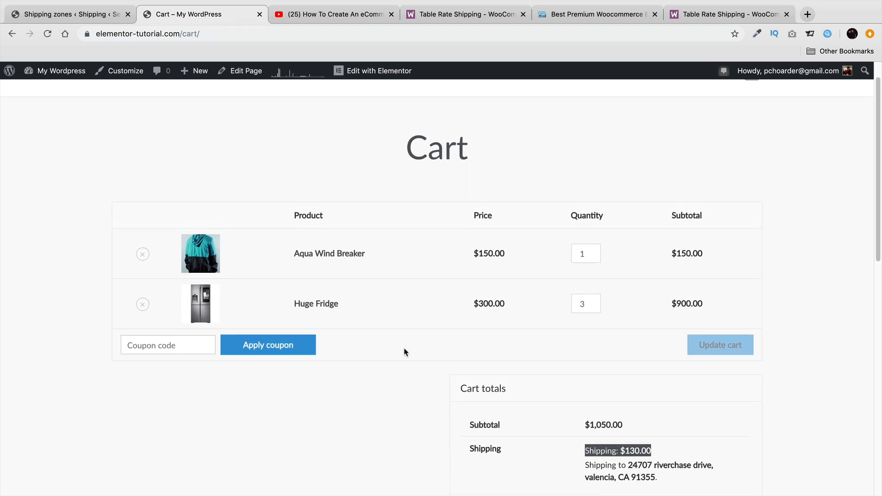
click(47, 34)
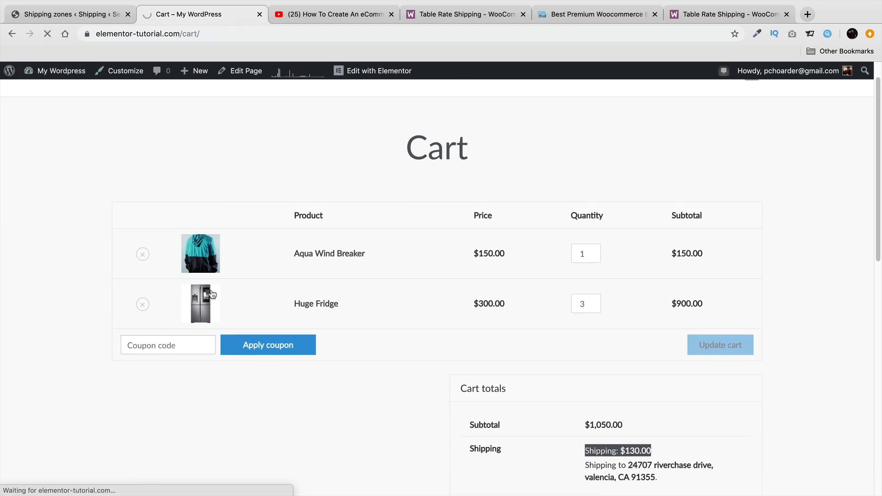
drag(648, 452, 575, 452)
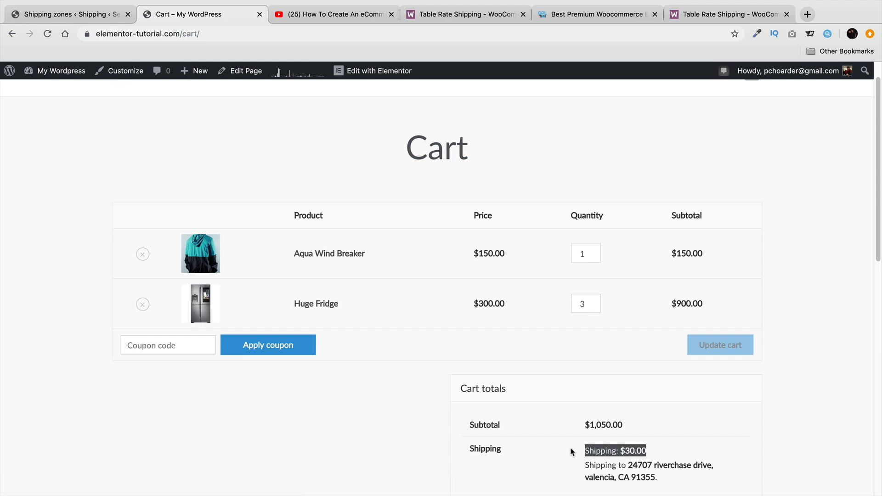
Set the table rates' calculation type to Per order and save the changes
click(69, 14)
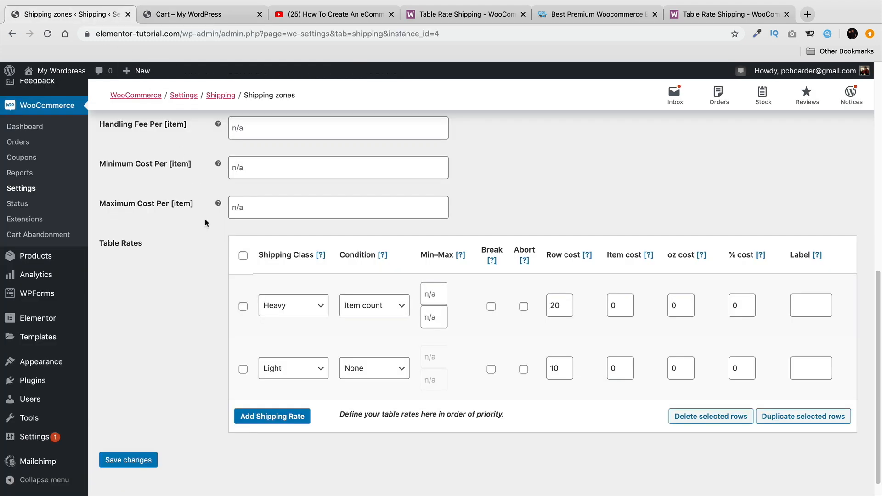
scroll(208, 268, up, 2)
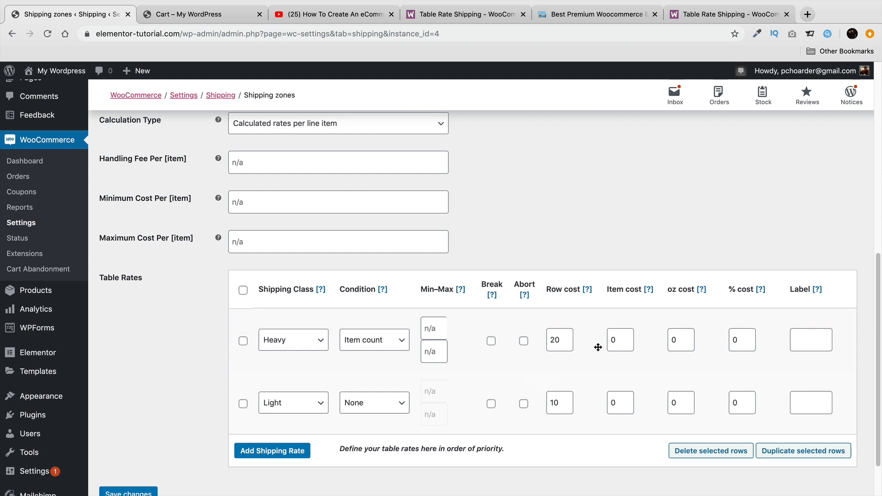
scroll(595, 346, up, 1)
click(373, 149)
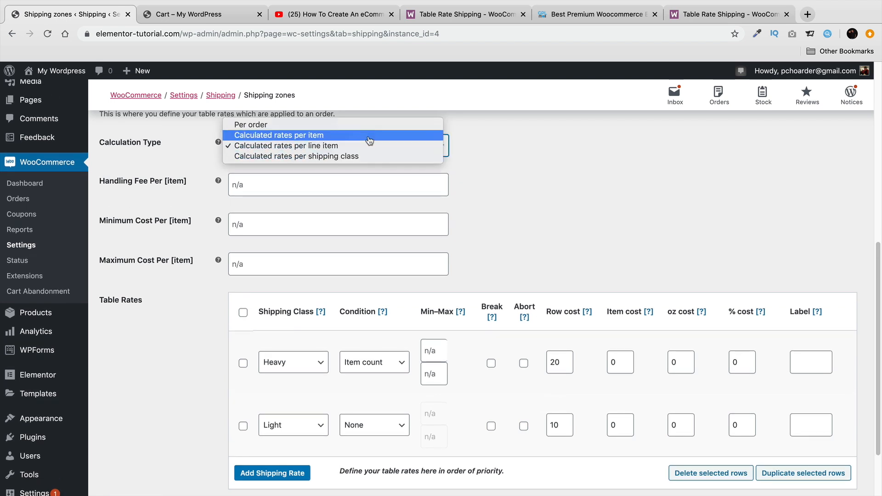
click(363, 125)
scroll(263, 301, down, 3)
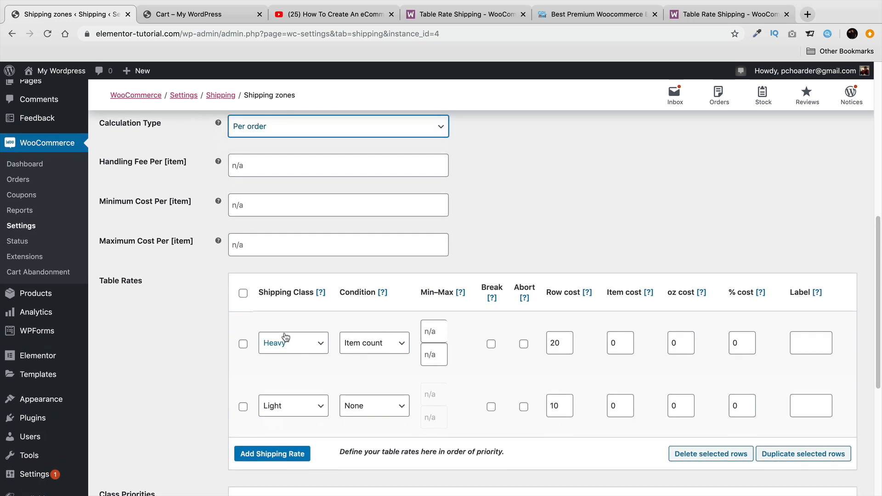
scroll(218, 373, down, 10)
click(155, 439)
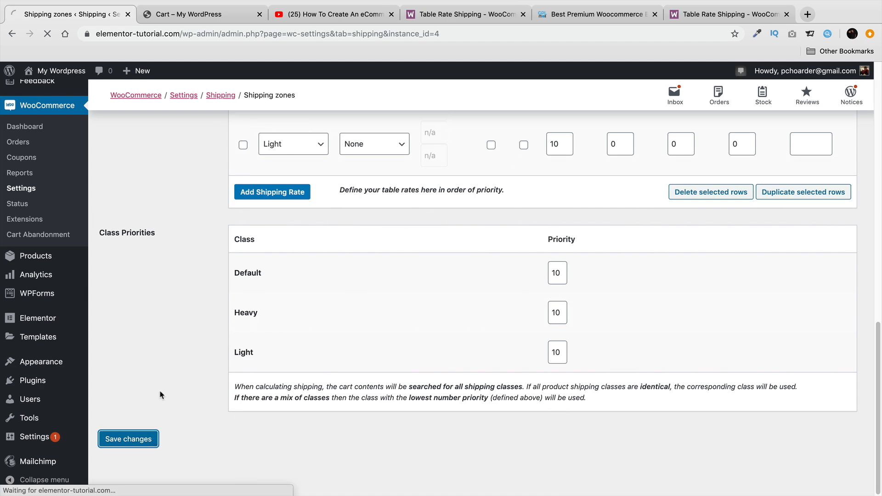
scroll(166, 379, down, 6)
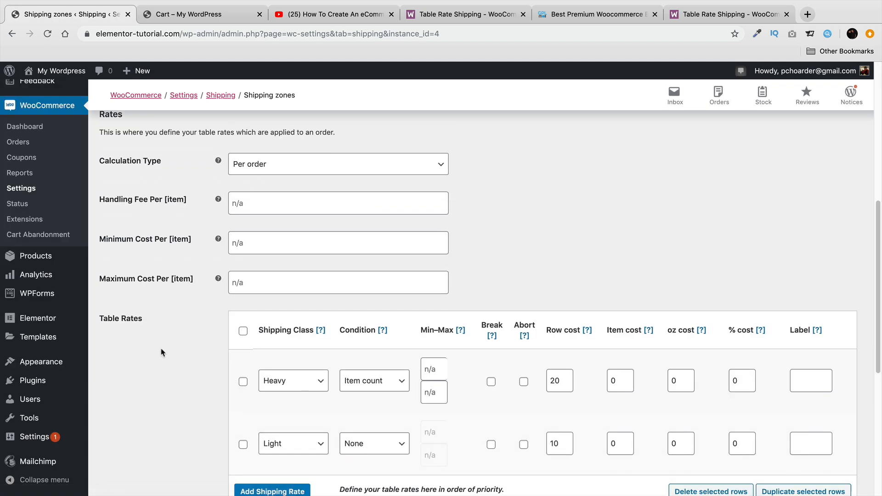
scroll(166, 343, down, 2)
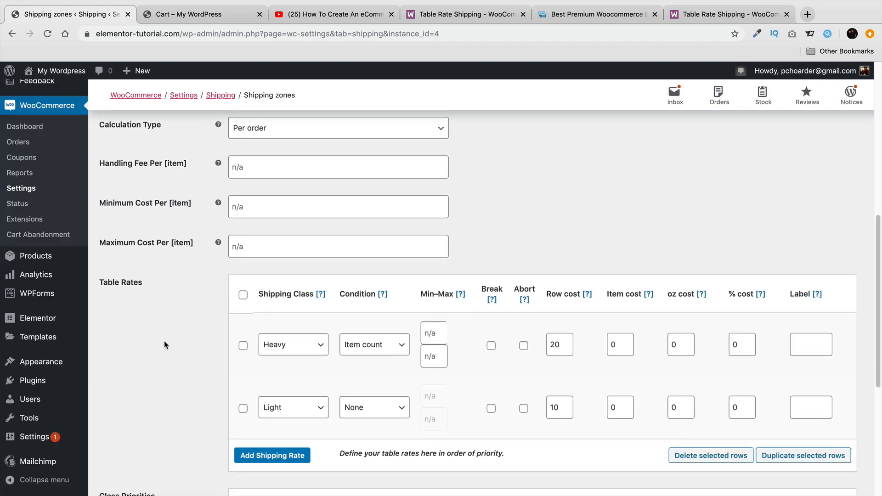
Reload the cart and check the shipping charge with the Per order calculation type
click(182, 15)
click(47, 35)
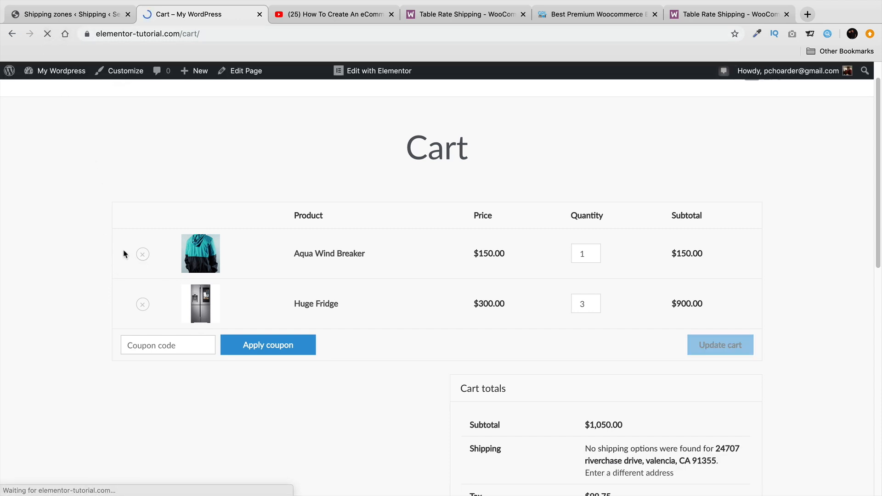
scroll(122, 248, down, 1)
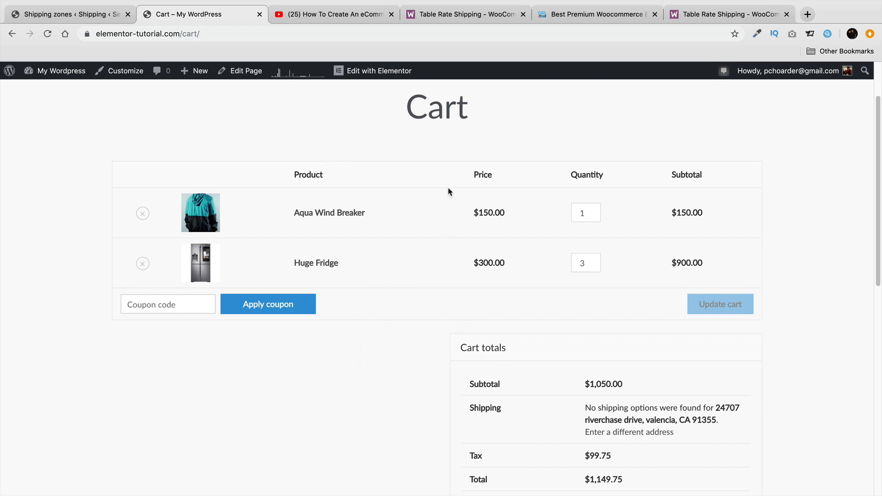
Set the Light rate's condition to Item count and the calculation type to Calculated rates per line item
click(76, 15)
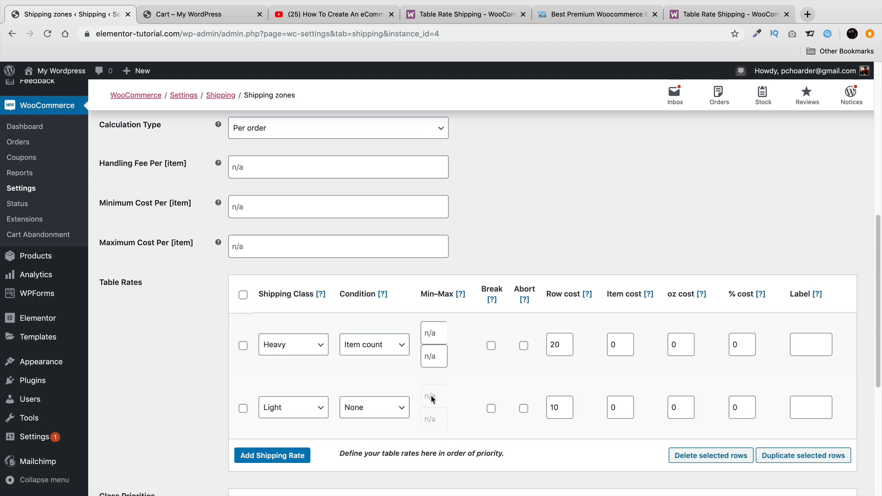
click(400, 407)
click(400, 446)
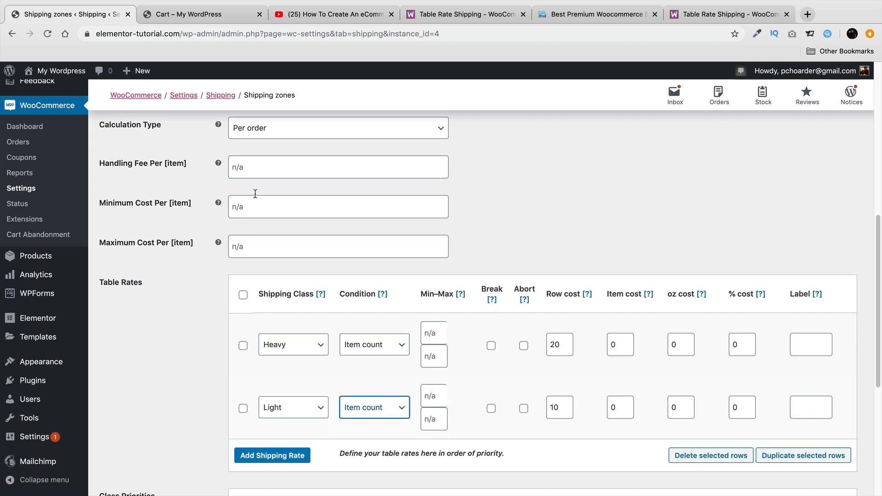
click(278, 138)
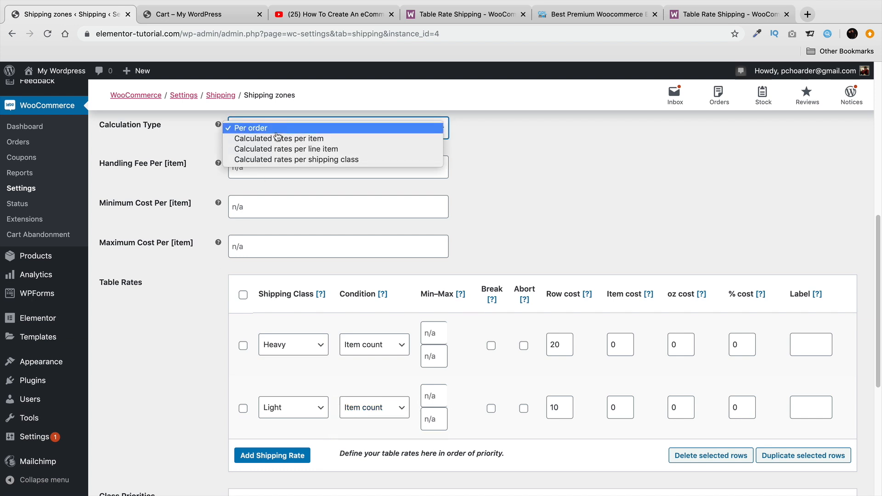
click(289, 161)
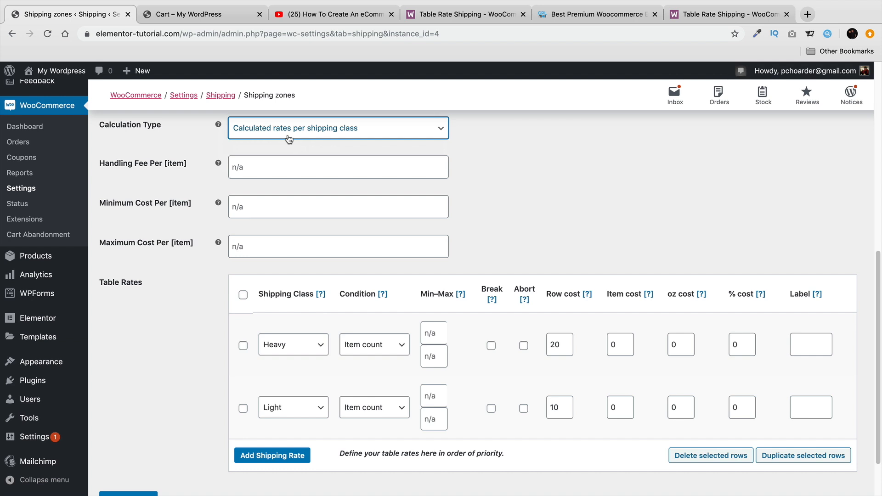
click(288, 134)
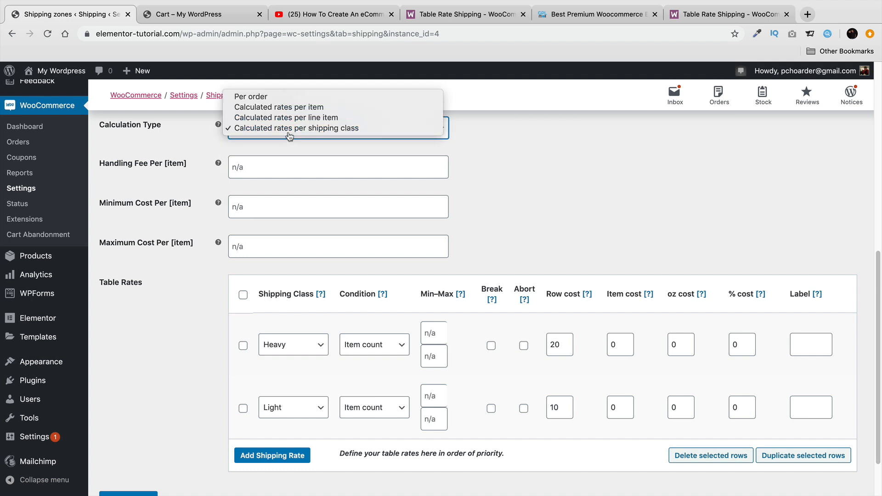
click(315, 118)
Set the Heavy rate's row cost to 0 and its item cost to 40
drag(563, 345, 537, 340)
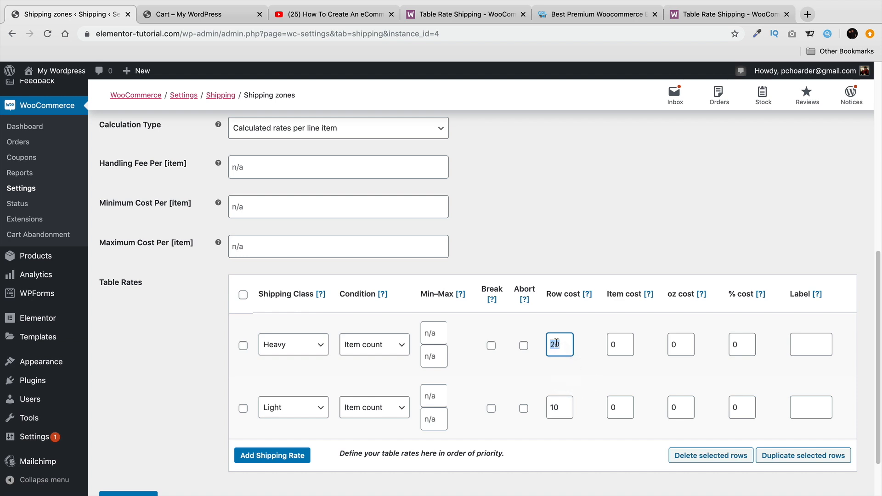
text(0)
key(Tab)
text(40)
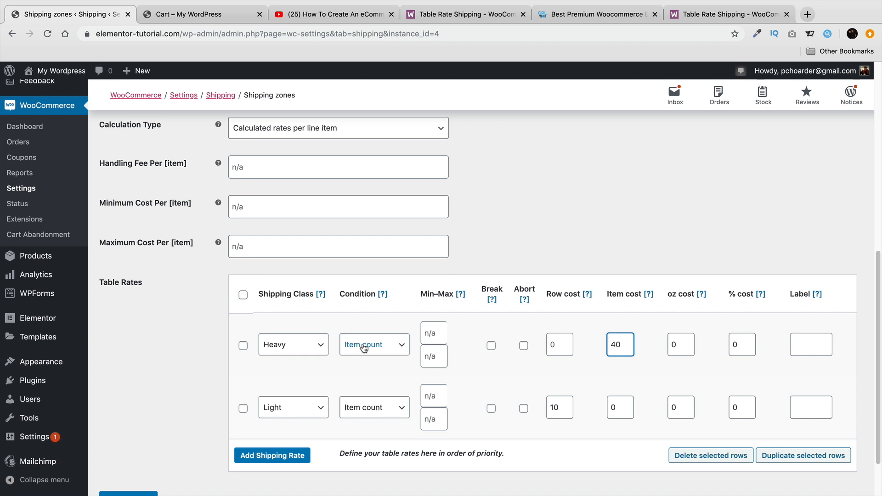
Set the Light rate's row cost to 0 and item cost to 2, and the Heavy rate's item cost to 5
double_click(616, 344)
text(0)
double_click(559, 408)
text(0)
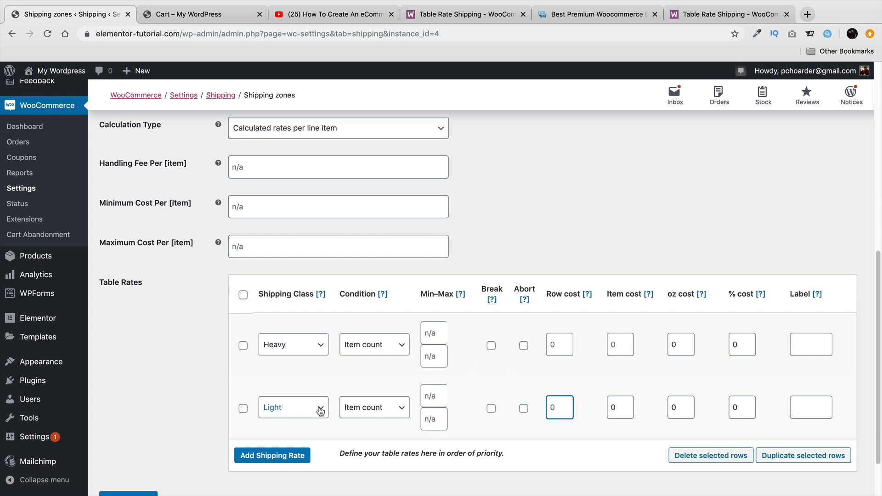
click(620, 406)
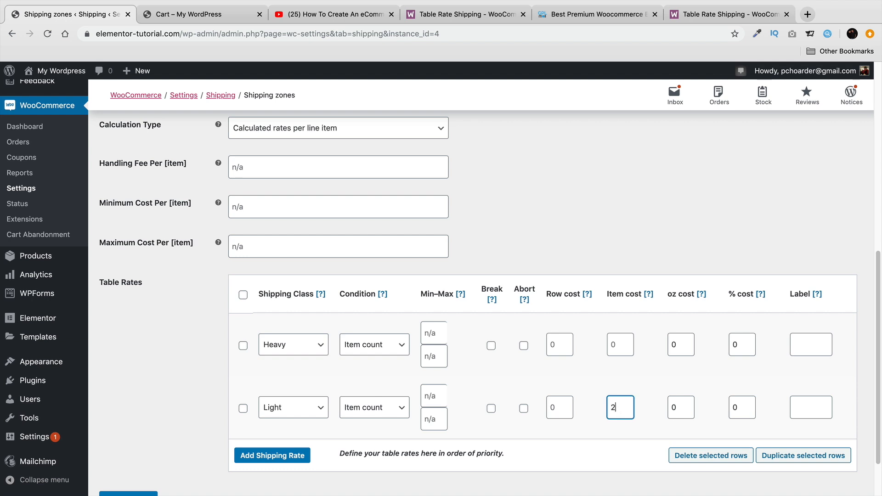
click(616, 340)
text(5)
click(399, 345)
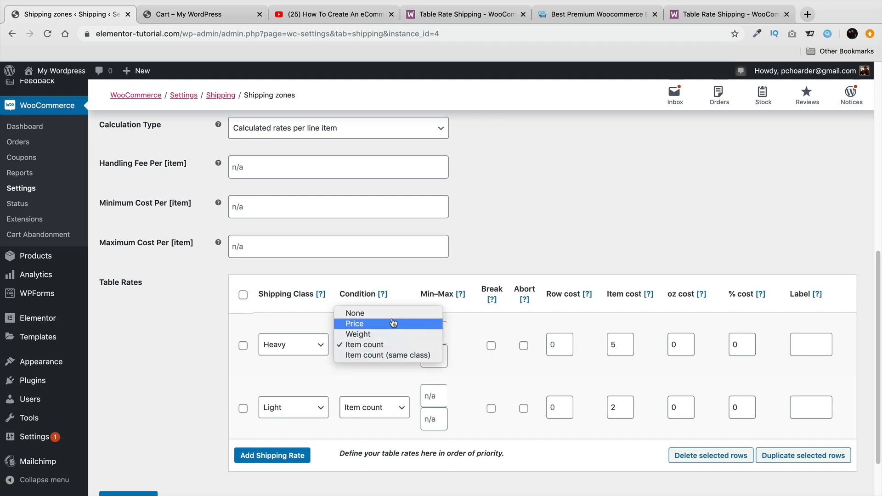
click(392, 350)
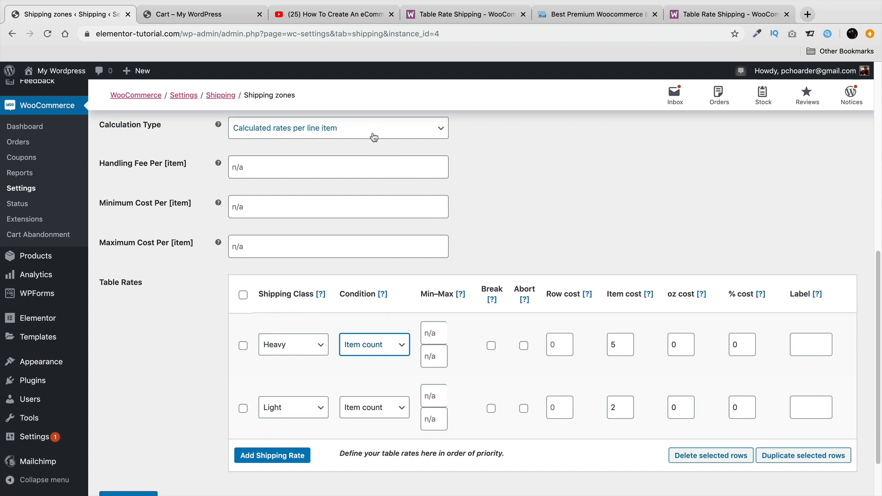
Add a third shipping rate to the table and set the Light and Heavy rates' conditions to Item count (same class)
scroll(238, 344, down, 3)
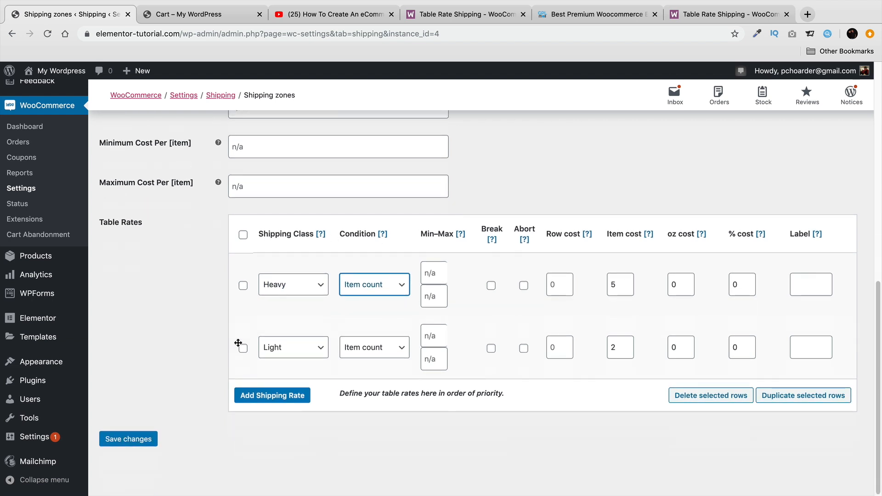
click(302, 394)
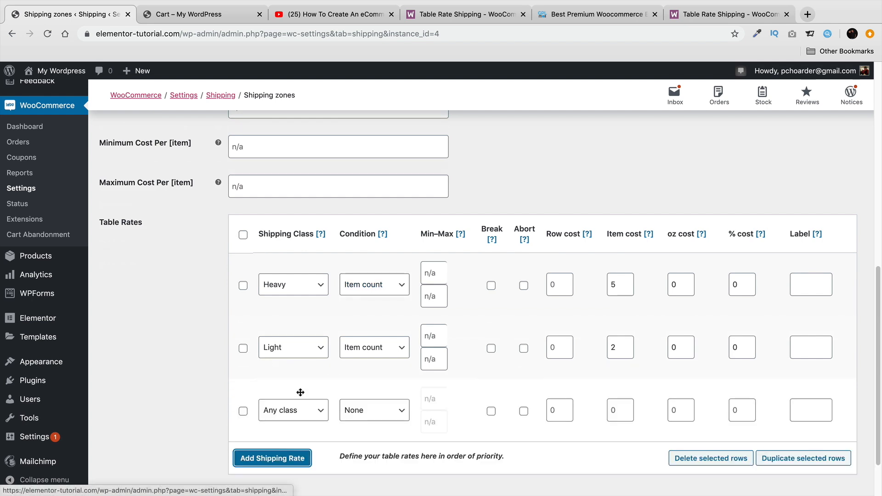
click(377, 411)
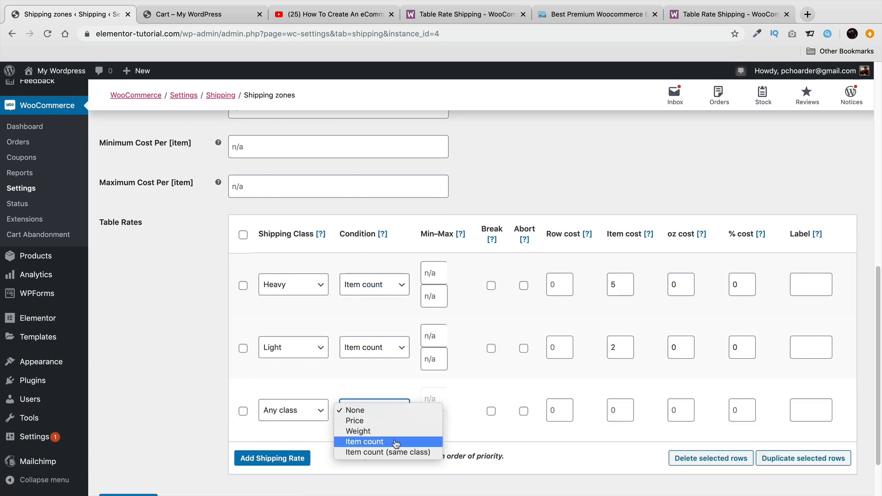
click(385, 349)
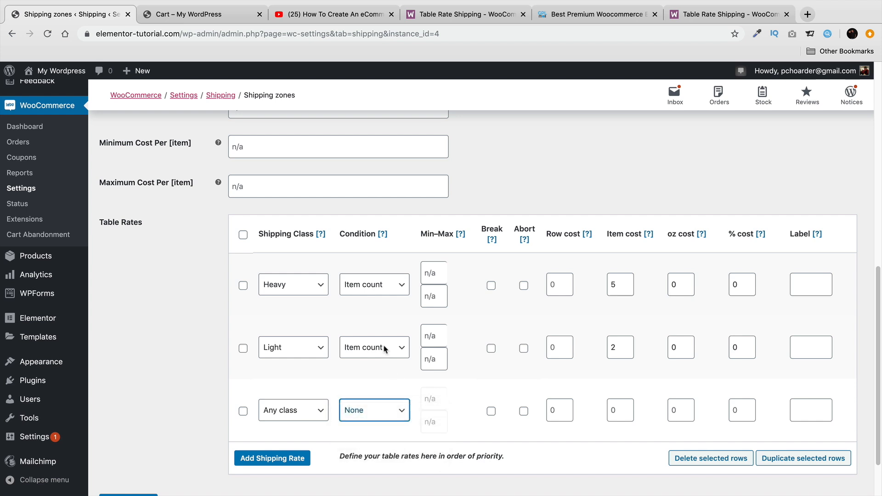
click(385, 349)
click(375, 285)
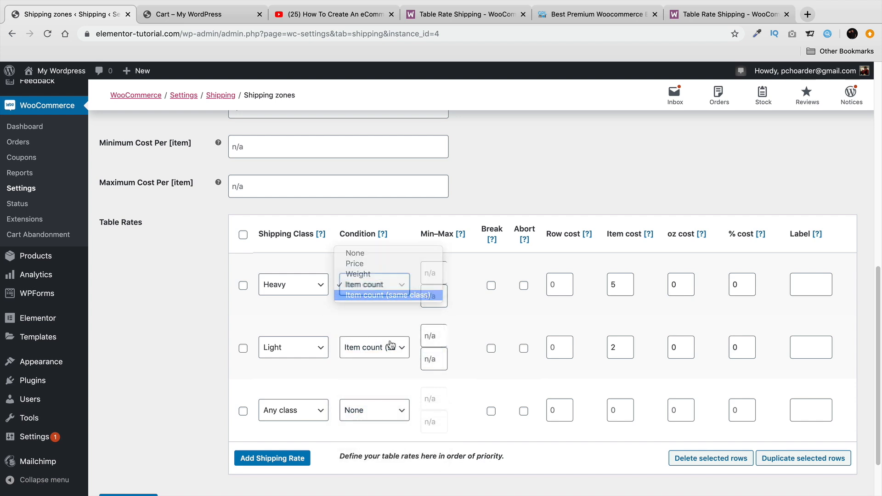
click(386, 296)
Set the new rate's condition to Item count and its shipping class to No class
click(375, 411)
click(406, 442)
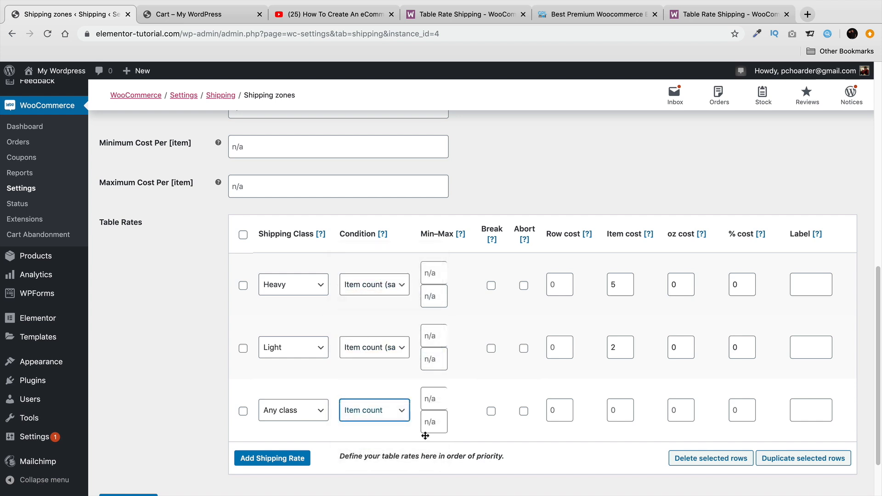
click(319, 411)
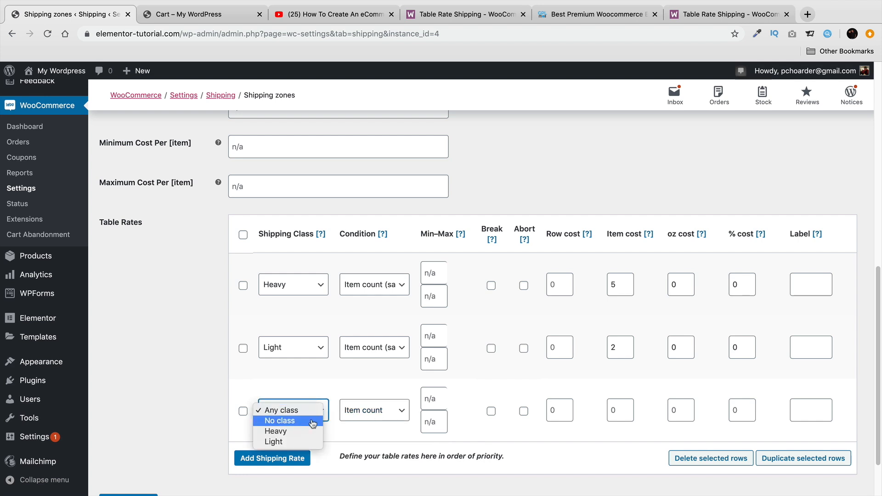
click(312, 421)
Set the No class rate's row cost to 10, save the changes and review the saved rates
scroll(491, 391, down, 1)
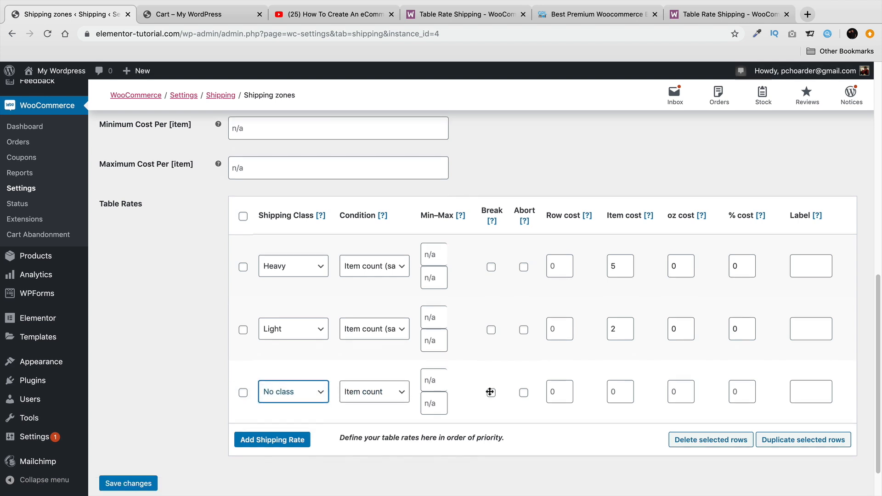
click(563, 393)
click(619, 391)
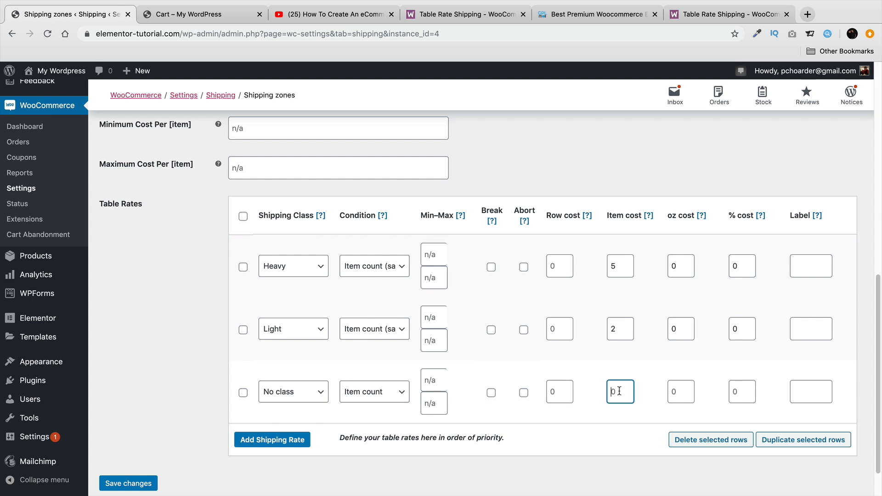
click(559, 389)
click(127, 482)
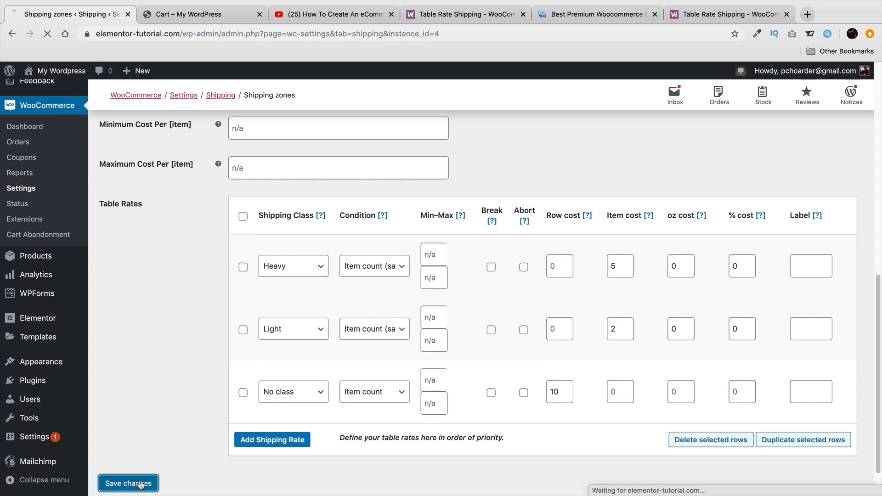
scroll(193, 374, down, 3)
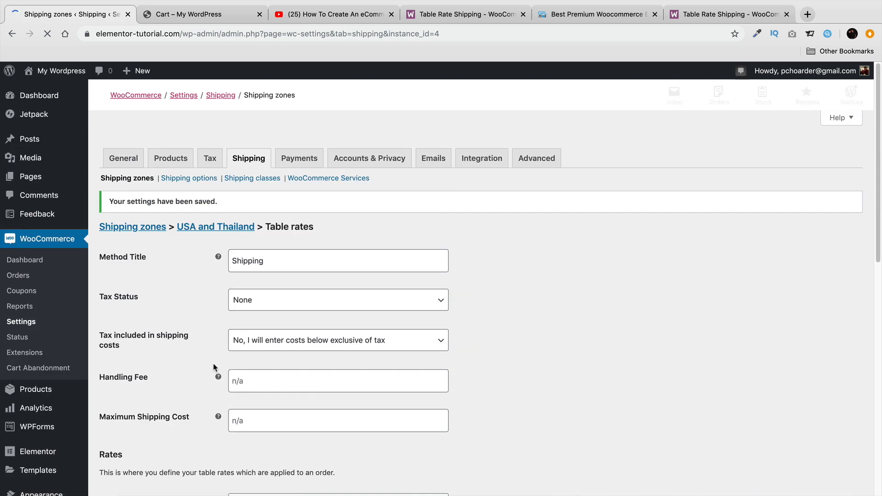
scroll(213, 363, down, 10)
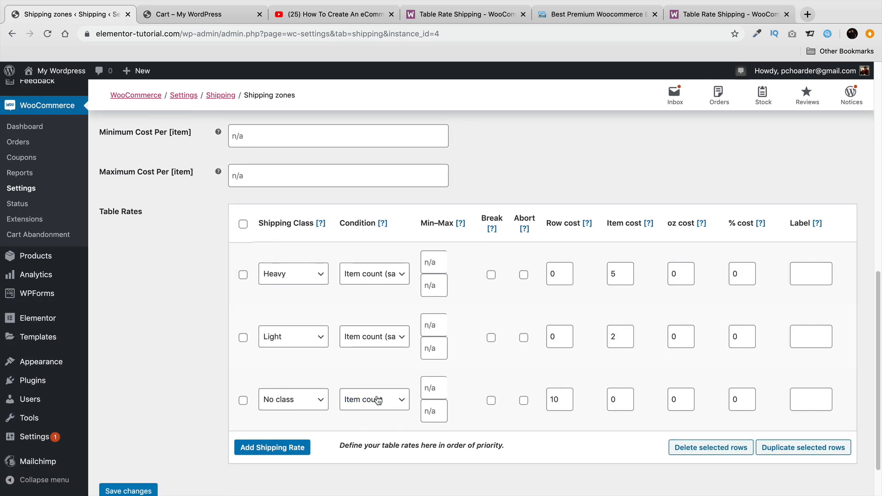
scroll(269, 398, up, 2)
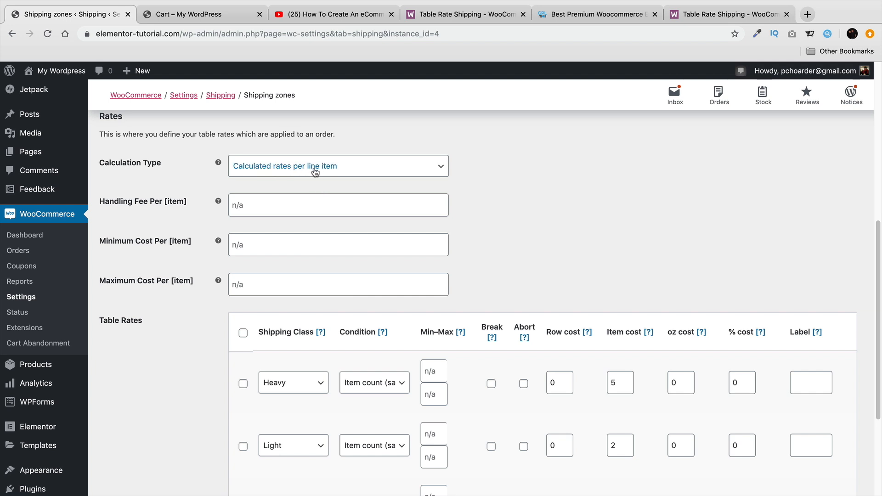
scroll(298, 206, down, 2)
scroll(285, 216, down, 2)
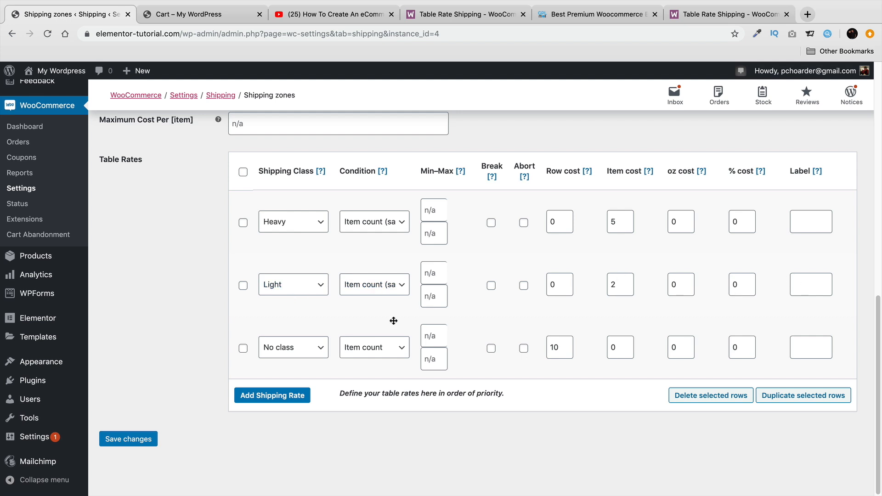
Switch to the storefront and add one Black Washed Jeans from the Store to the cart
click(205, 14)
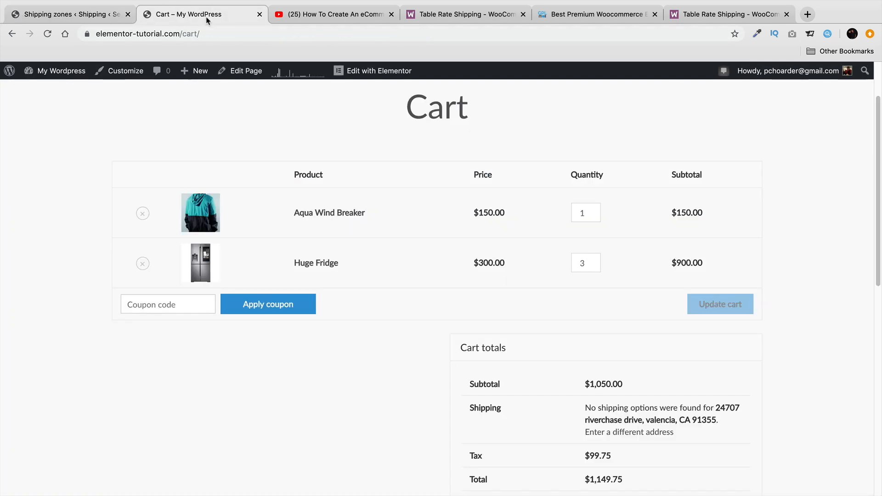
scroll(248, 193, up, 3)
click(439, 106)
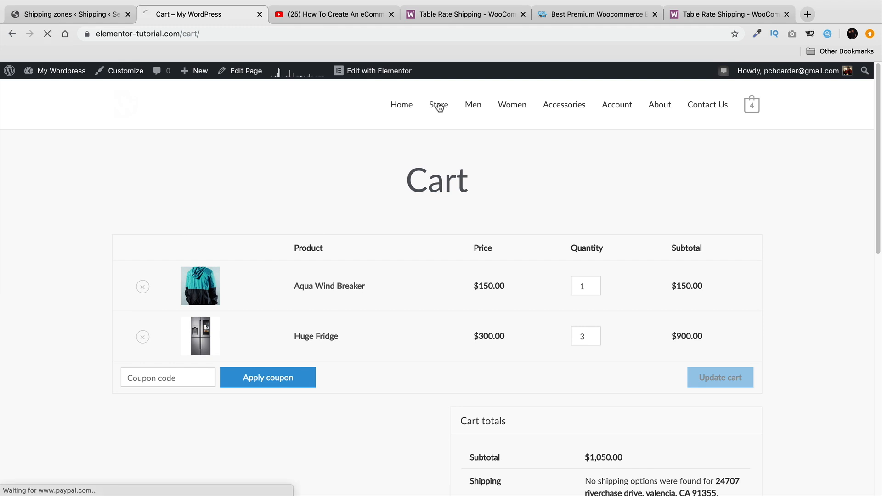
scroll(391, 294, down, 5)
scroll(397, 300, down, 2)
click(397, 301)
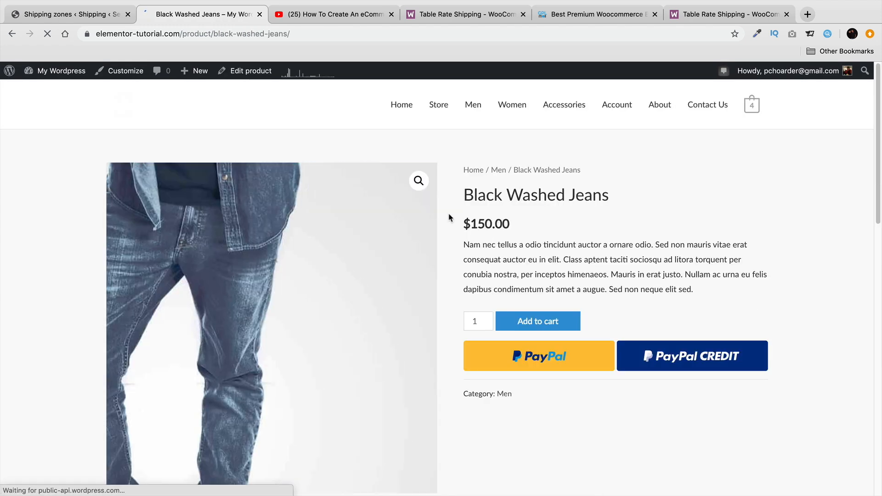
click(538, 321)
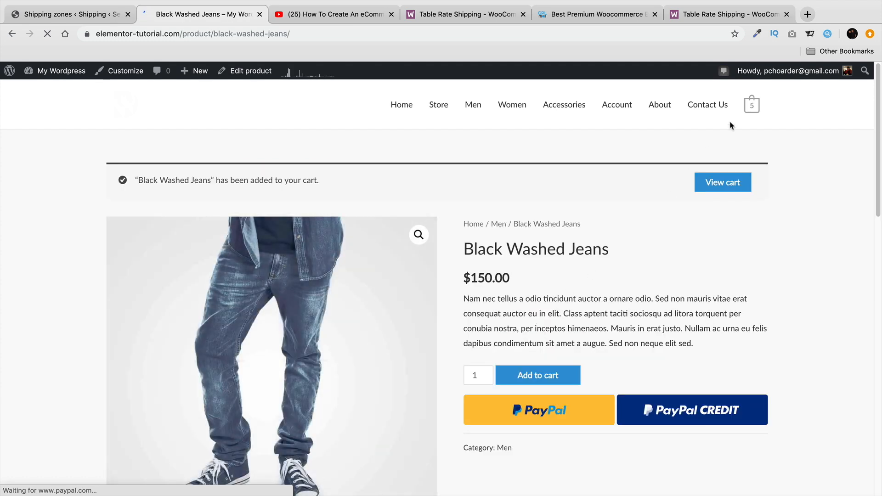
View the cart and compare its shipping charge and product quantities with the Heavy and Light rates' item costs
click(751, 105)
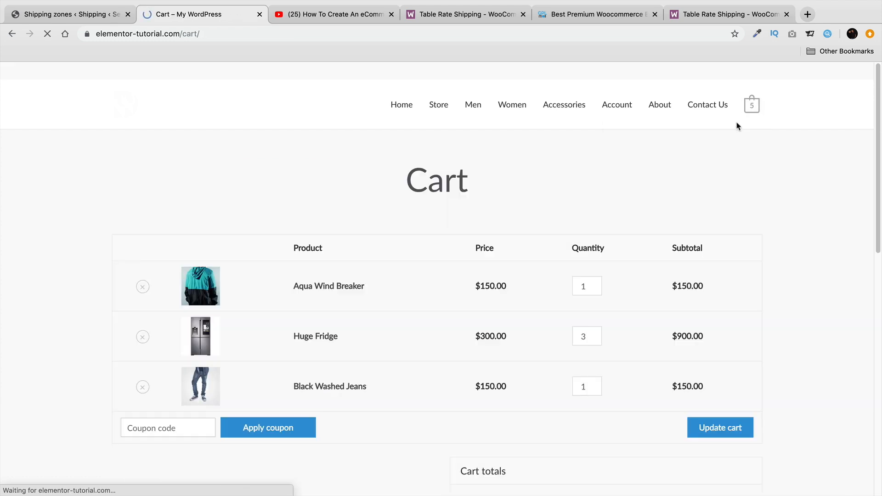
scroll(374, 232, down, 3)
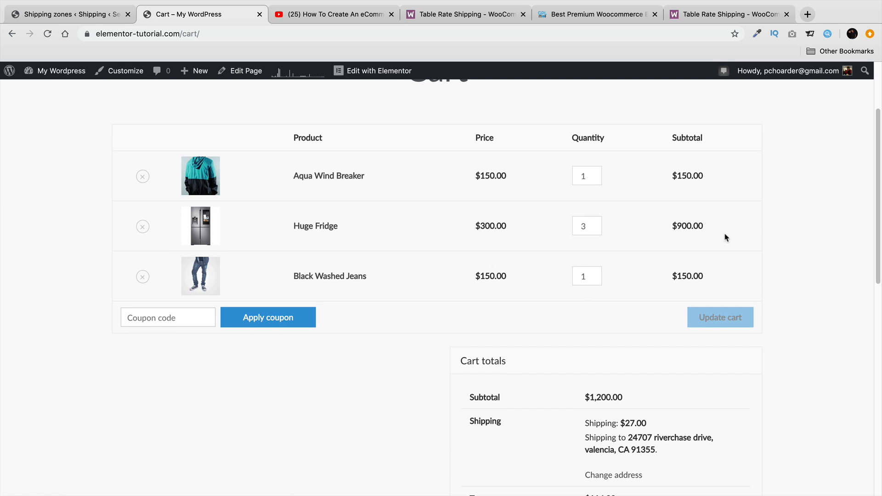
click(90, 14)
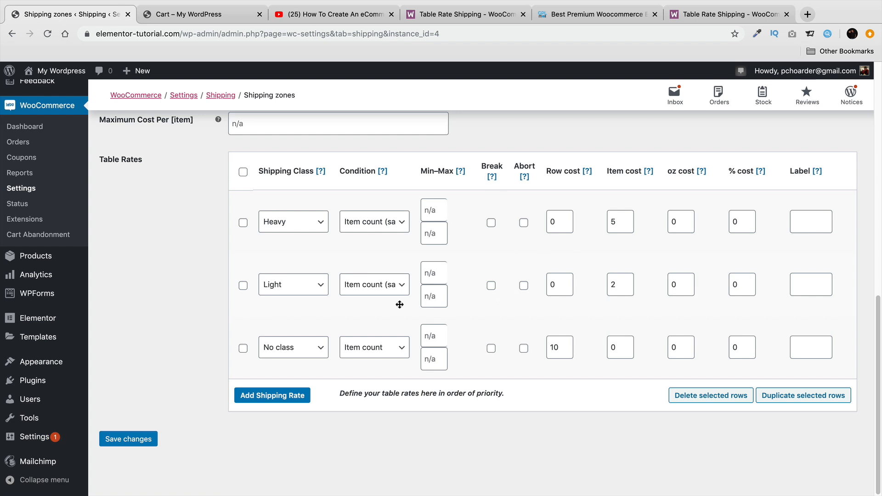
click(208, 13)
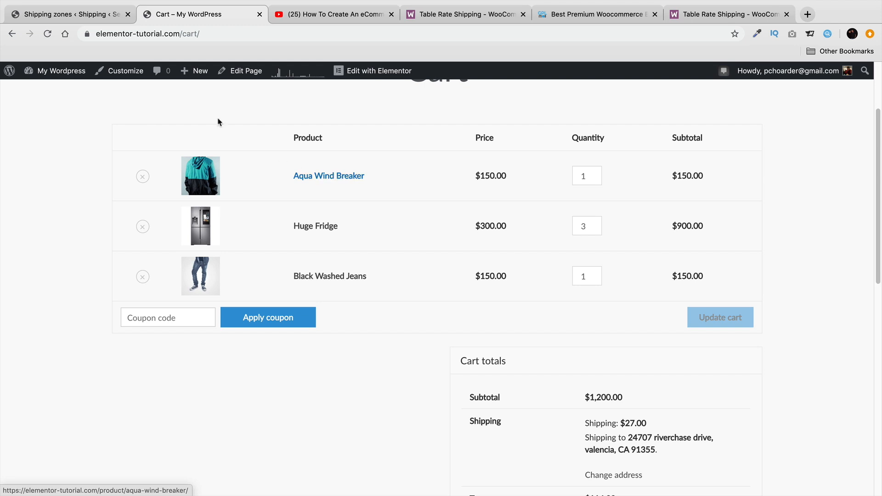
click(80, 14)
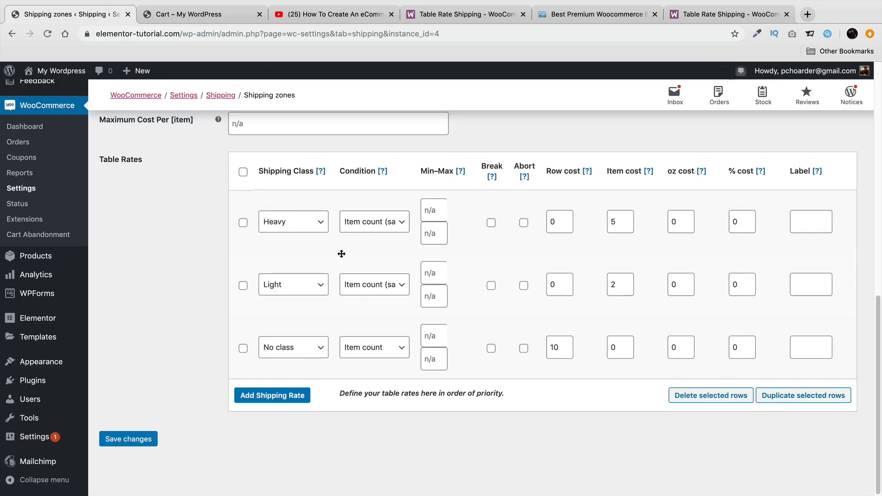
click(616, 286)
click(205, 16)
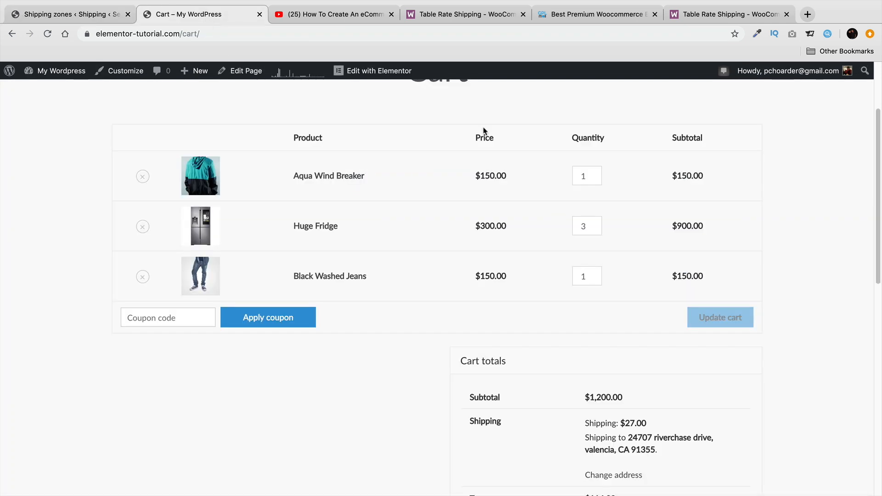
drag(586, 226, 573, 226)
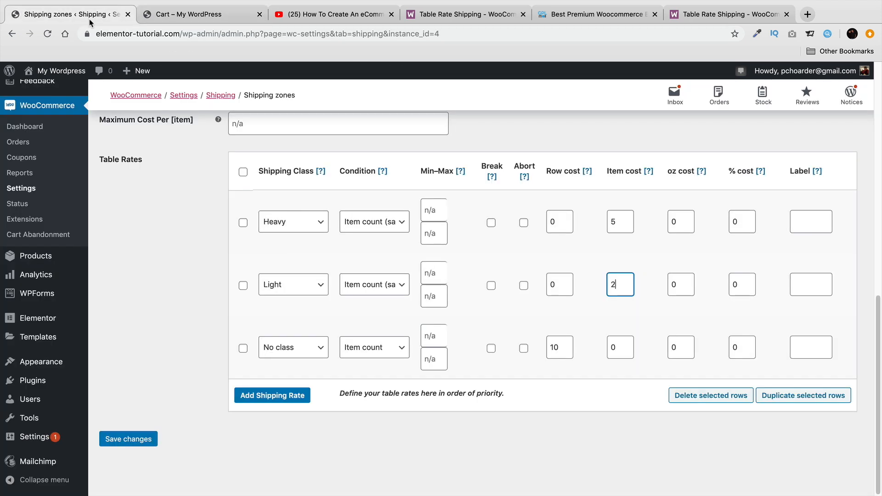
click(69, 14)
drag(614, 222, 599, 220)
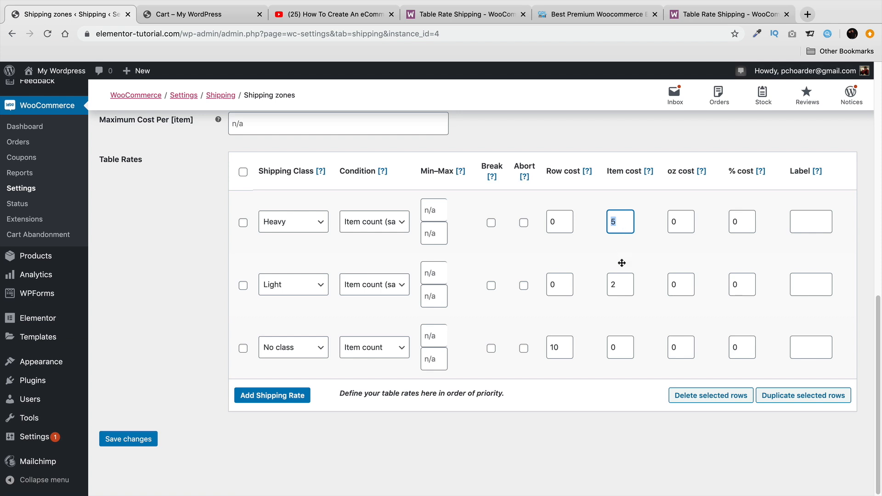
click(186, 14)
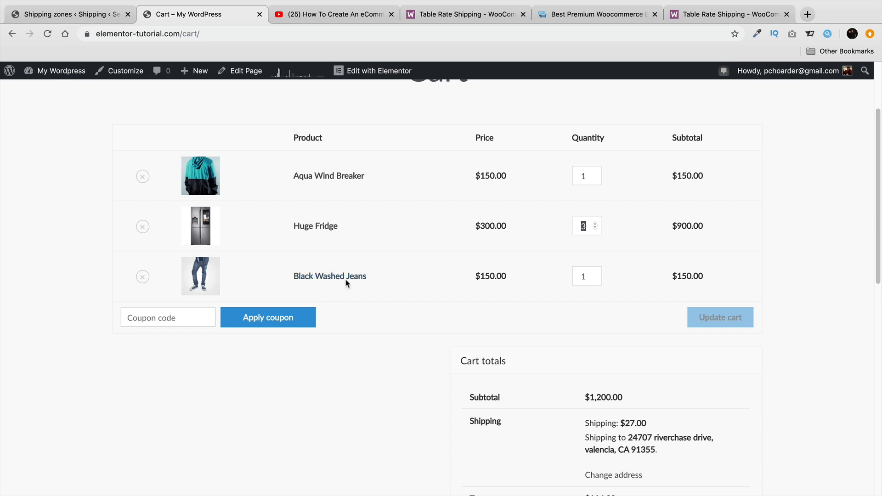
Clear the No class rate's row cost, set its item cost to 10 and save the changes
click(82, 15)
drag(568, 345, 538, 346)
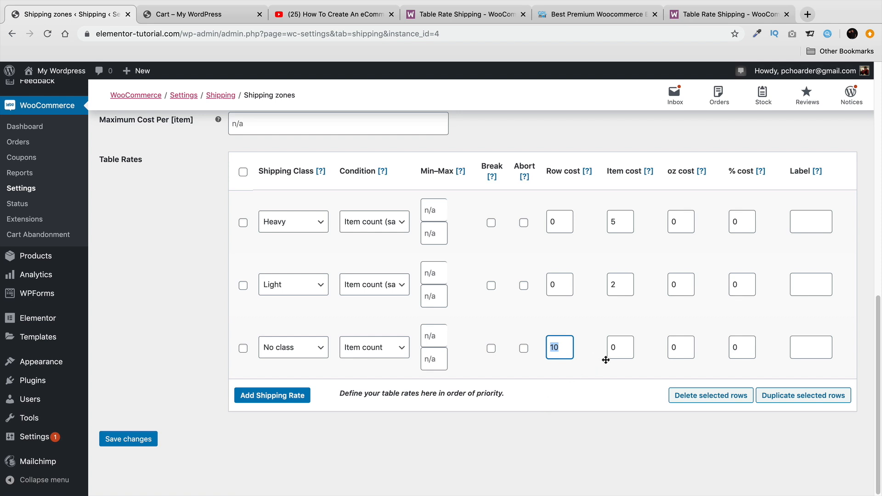
key(BackSpace)
key(Tab)
text(10)
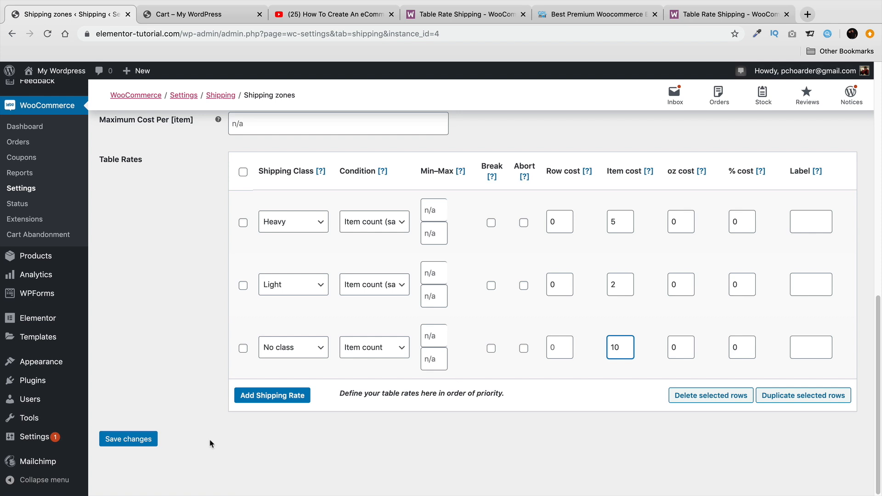
click(138, 441)
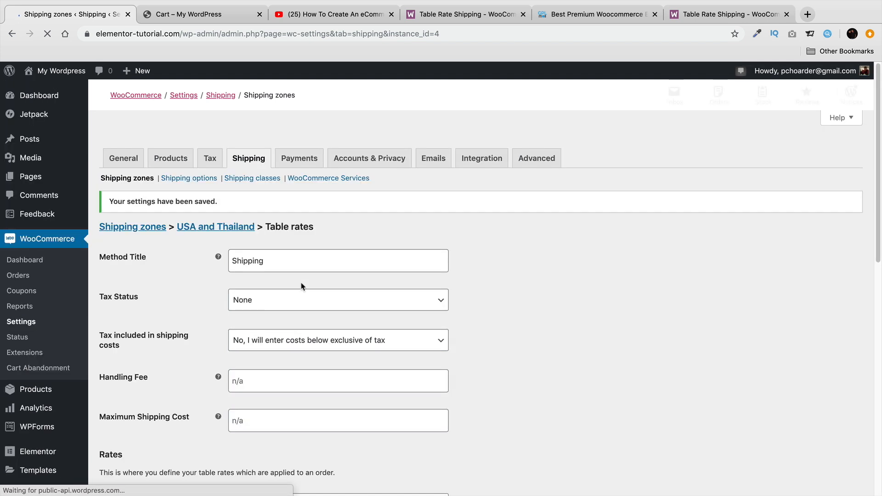
Set the Black Washed Jeans quantity to 2, update the cart and check the shipping charge
click(216, 17)
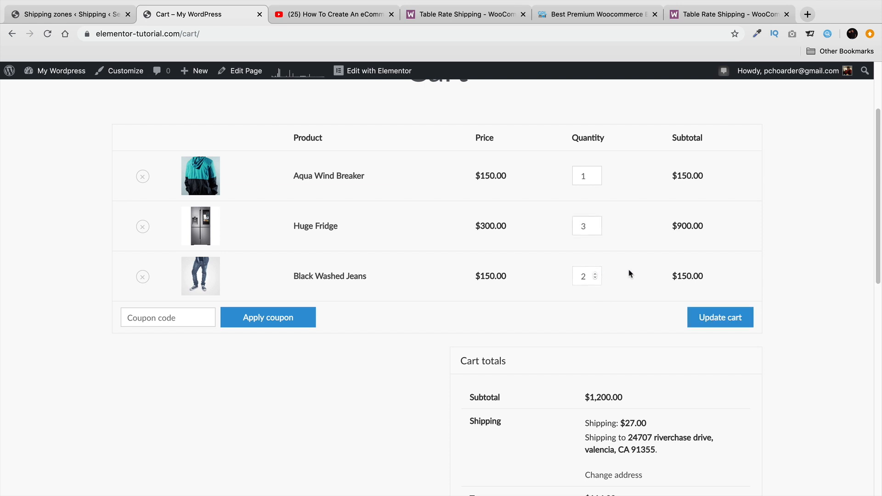
click(710, 319)
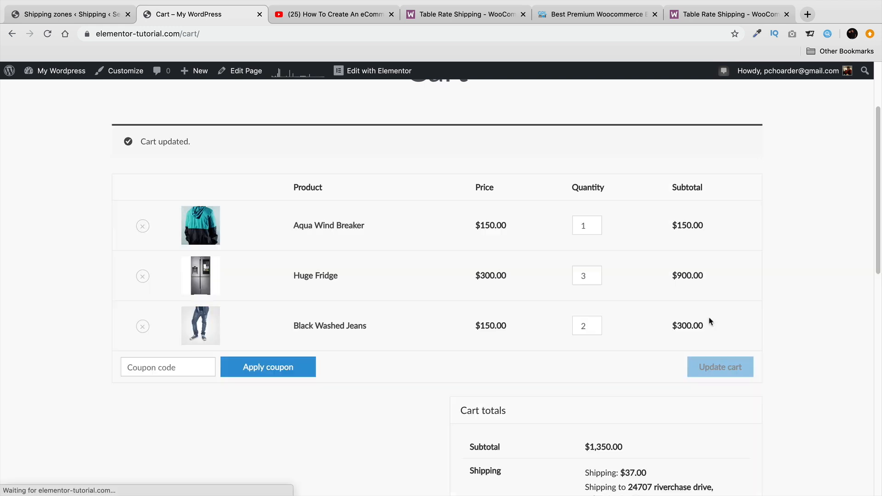
drag(658, 418, 584, 417)
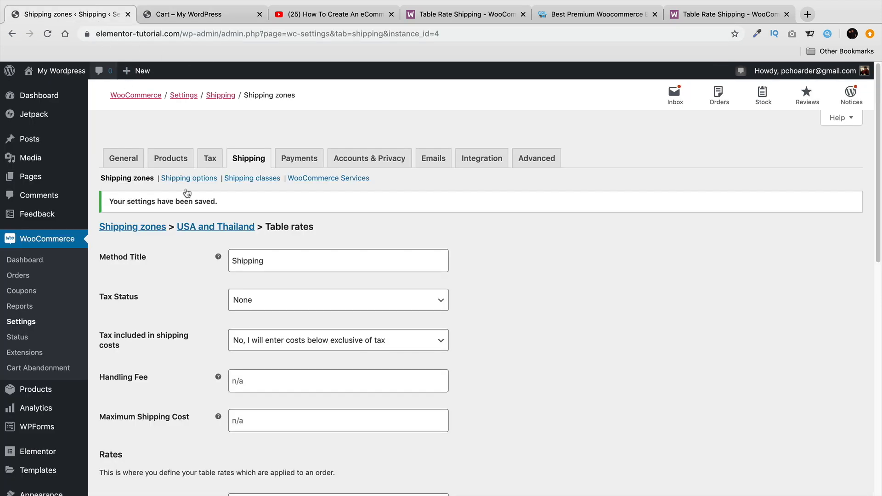
Return to the table rates and check the item cost of the No class rate
click(98, 18)
scroll(244, 327, down, 10)
scroll(244, 327, down, 3)
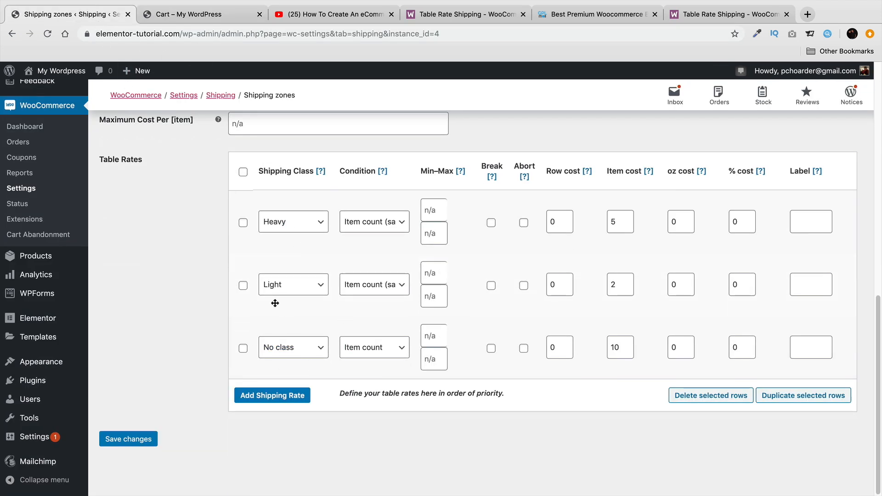
double_click(615, 348)
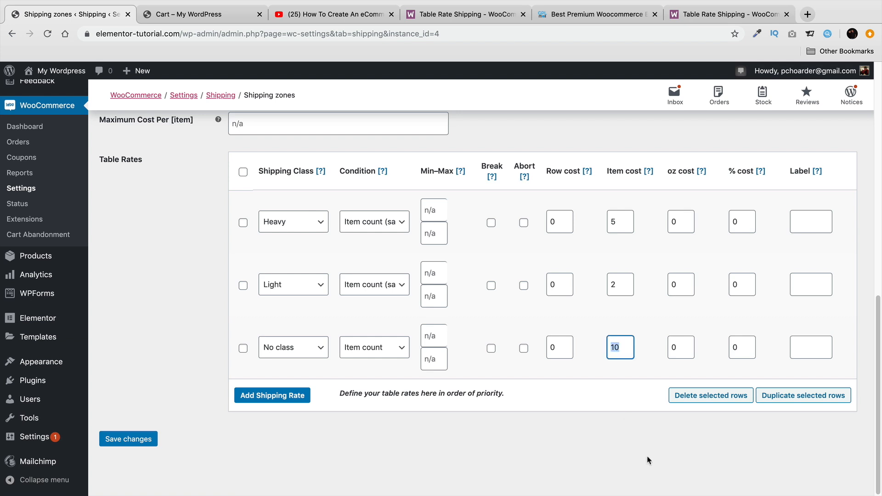
Set the No class rate's row cost to 10, clear its item cost and save the changes
click(553, 349)
key(BackSpace)
text(10)
key(Tab)
key(BackSpace)
click(144, 439)
Reload the cart and check the shipping charge
click(180, 15)
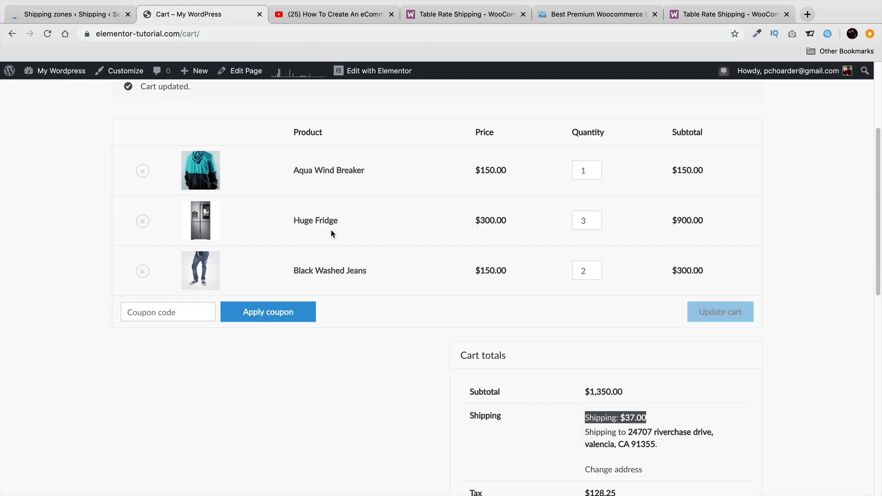
click(47, 34)
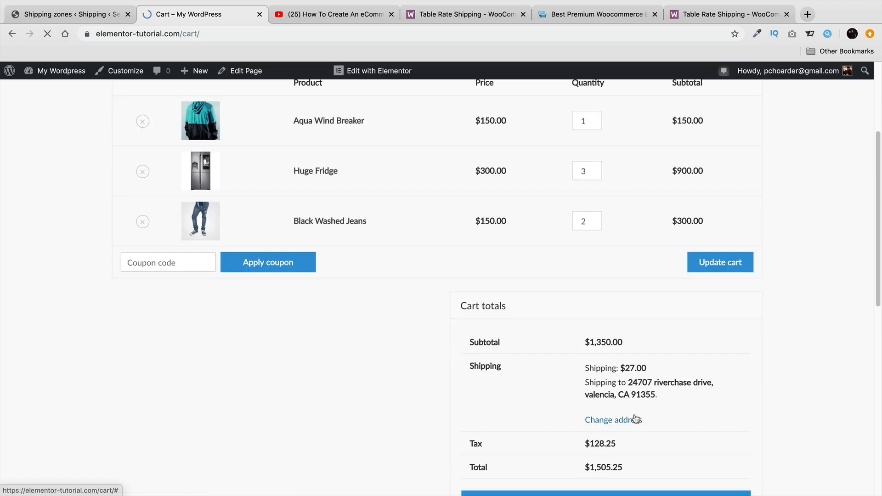
drag(648, 369, 574, 371)
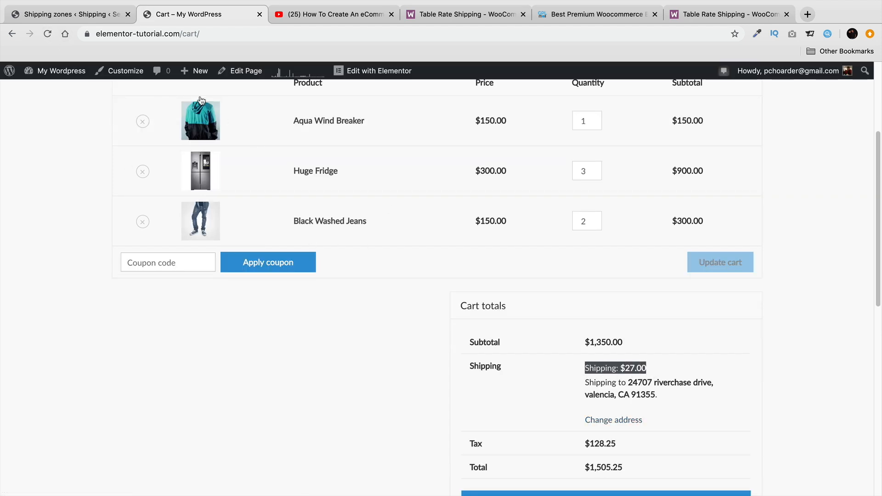
Return to the table rates and review the shipping class options of the Heavy and Light rates
click(83, 14)
scroll(337, 335, down, 7)
scroll(334, 340, down, 4)
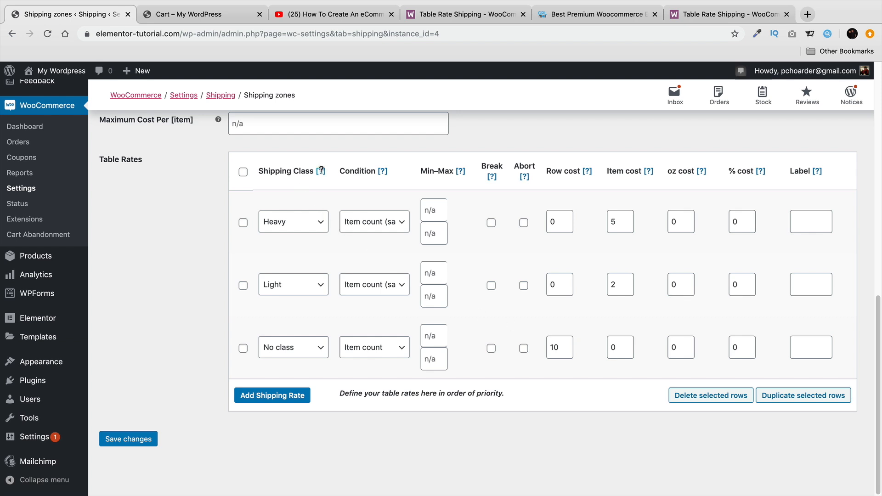
click(313, 222)
click(310, 283)
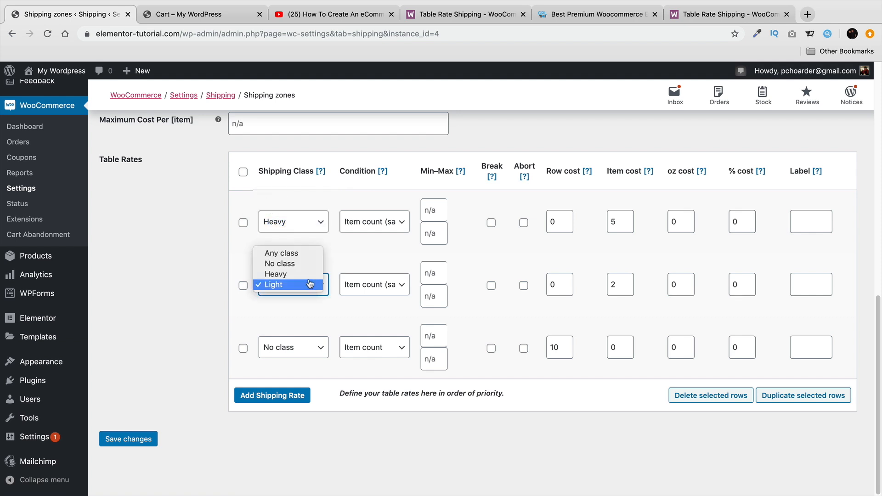
click(310, 284)
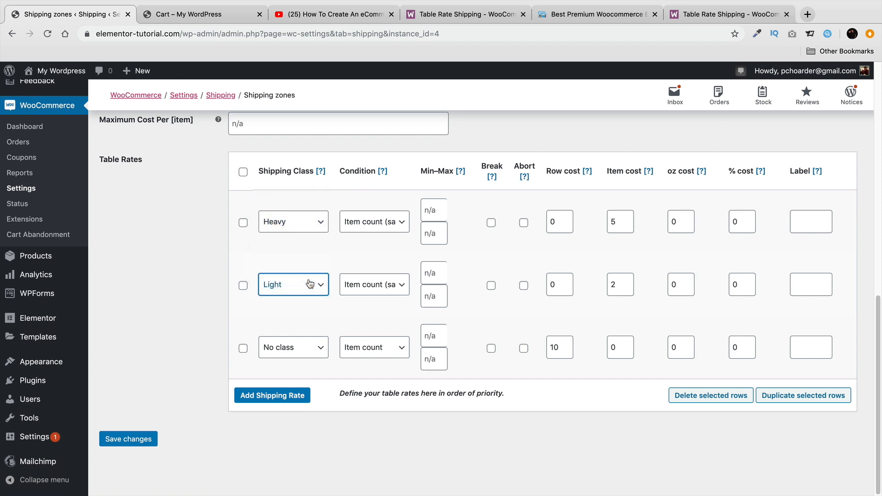
Change the No class rate to Any class, clear its row cost, set its item cost to 5 and save the changes
click(320, 351)
click(320, 350)
click(320, 349)
click(281, 337)
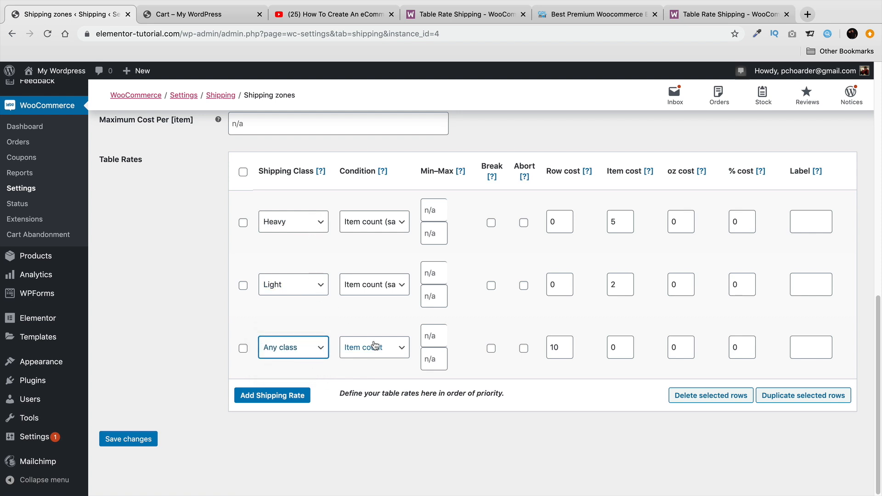
click(555, 348)
key(BackSpace)
key(Tab)
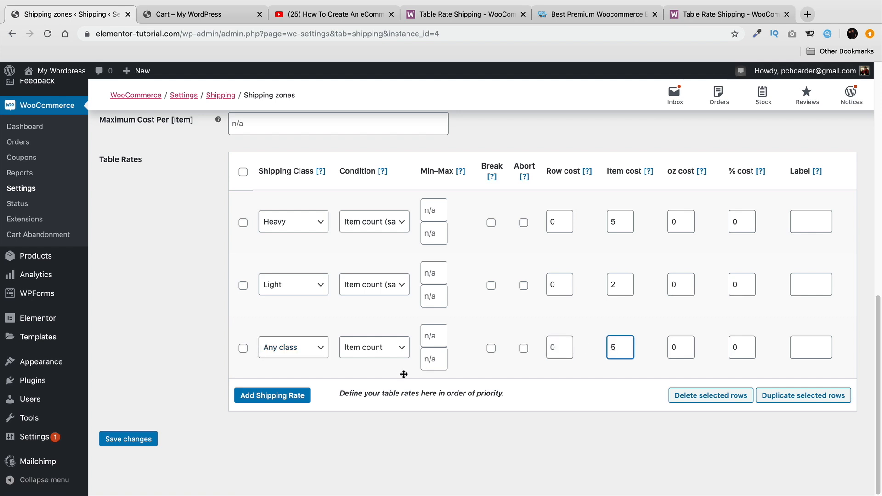
click(143, 442)
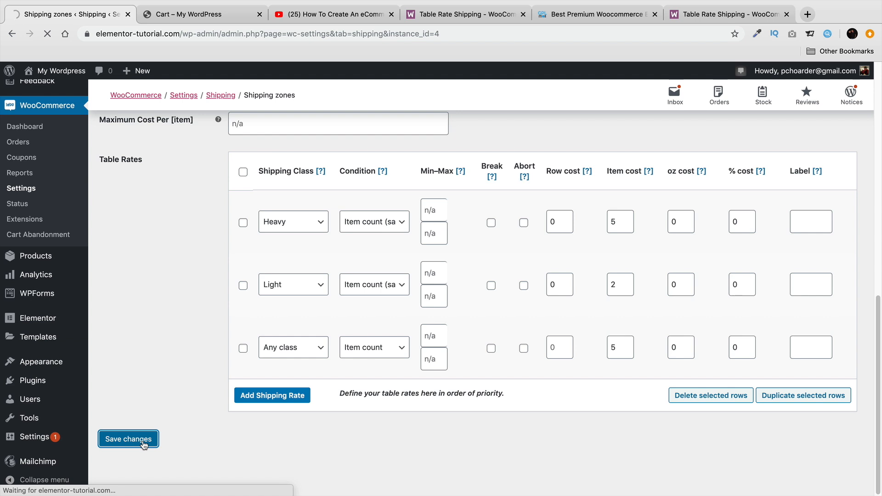
scroll(142, 444, down, 10)
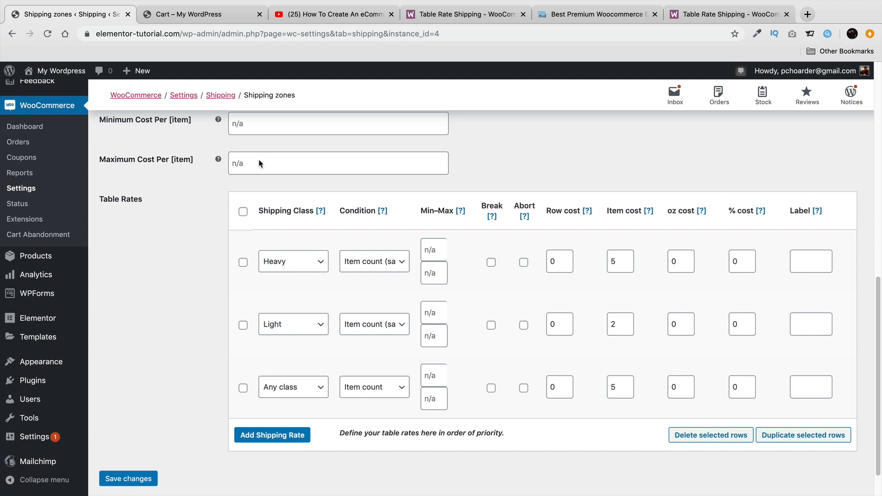
Reload the cart and compare its shipping charge with the item costs of the Heavy and Light rates
click(177, 21)
click(47, 35)
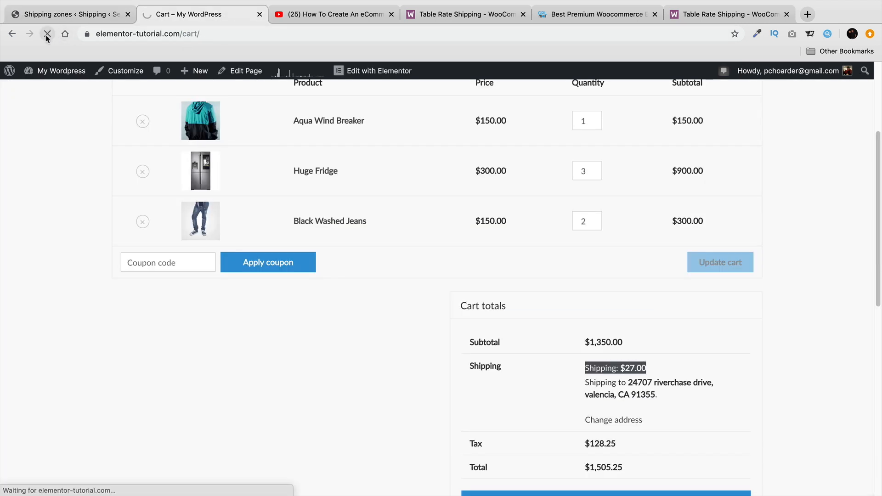
click(87, 21)
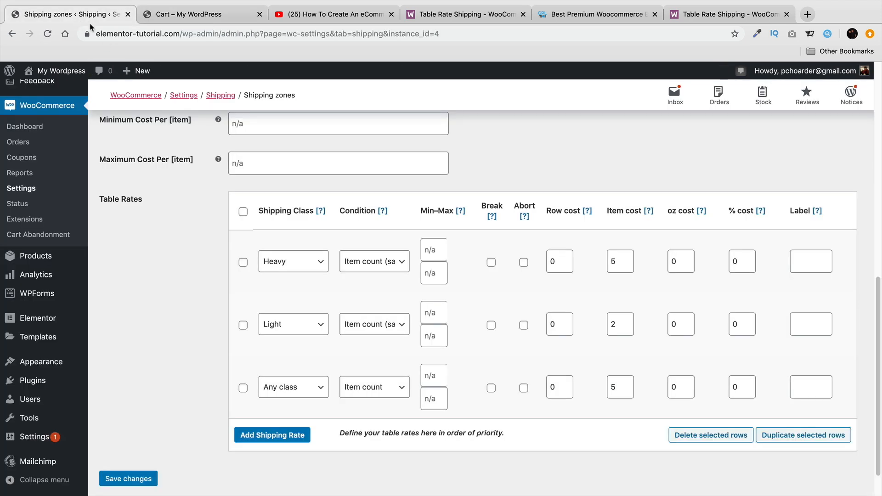
double_click(606, 261)
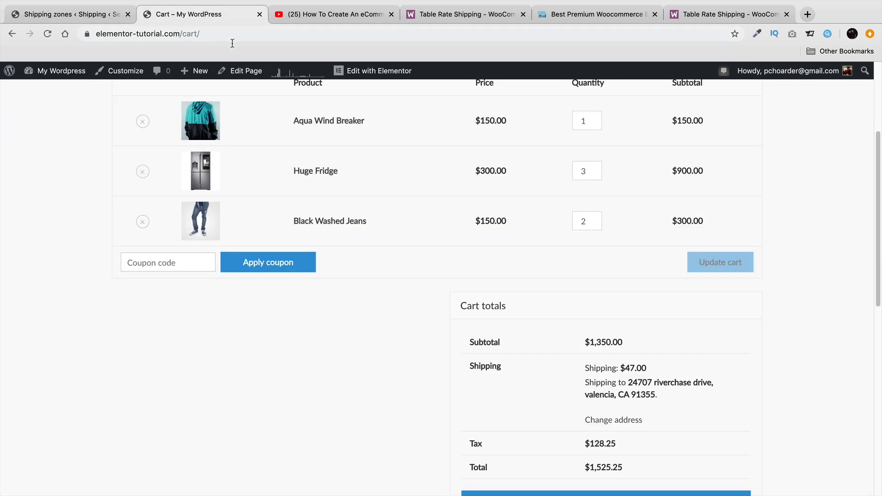
click(216, 15)
click(77, 17)
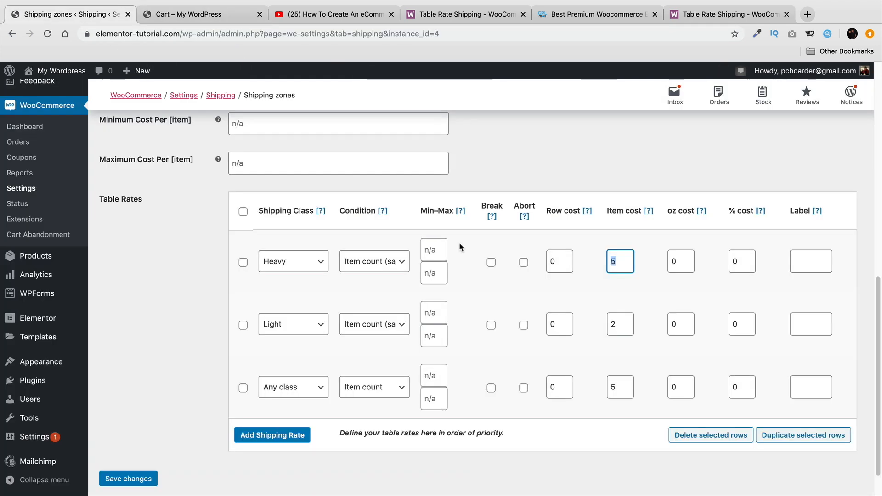
double_click(608, 325)
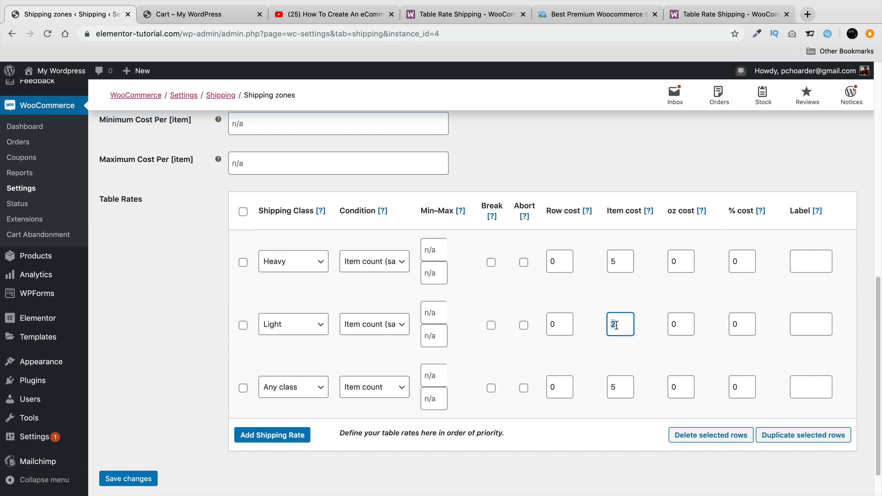
click(171, 17)
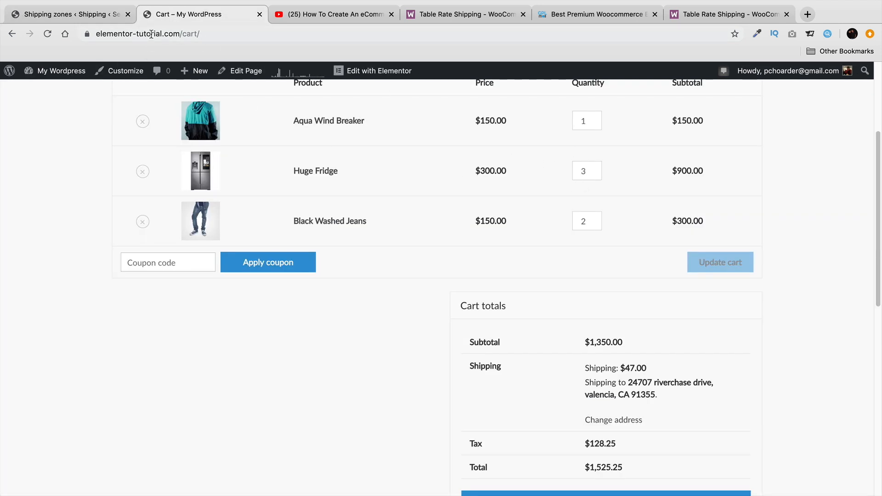
Compare the Huge Fridge and the other cart products with the table rates that apply to their shipping classes
key(ctrl+shift+Tab)
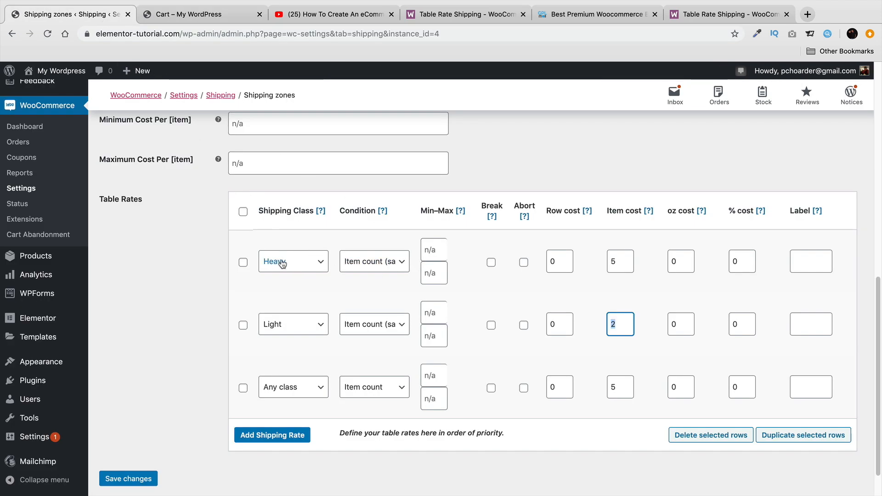
key(ctrl+Tab)
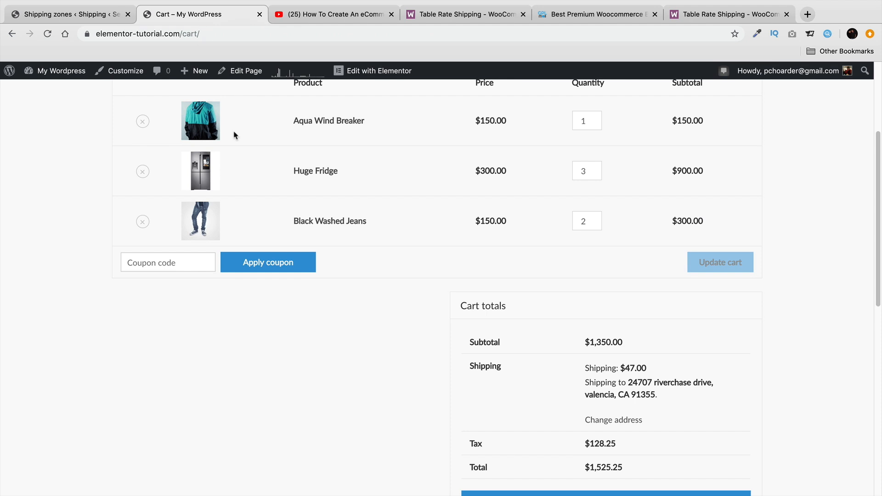
triple_click(348, 174)
key(ctrl+shift+Tab)
scroll(610, 299, up, 1)
click(619, 266)
double_click(614, 329)
click(186, 15)
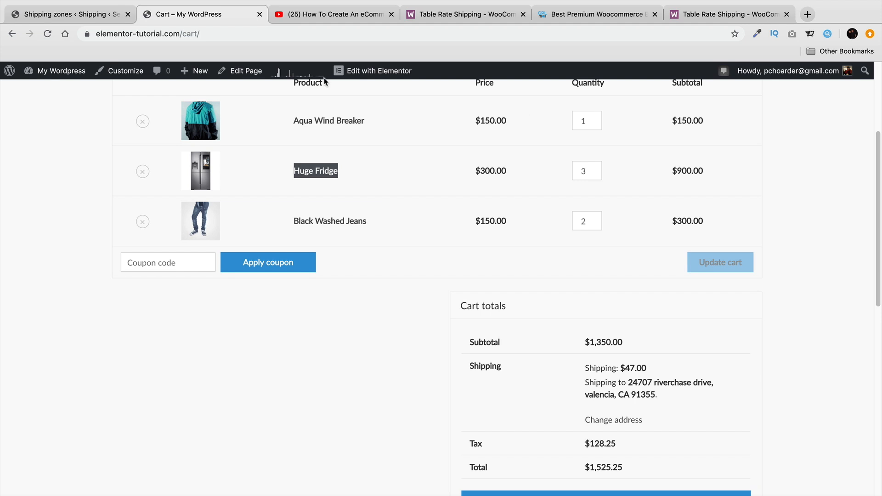
click(89, 15)
scroll(497, 309, down, 1)
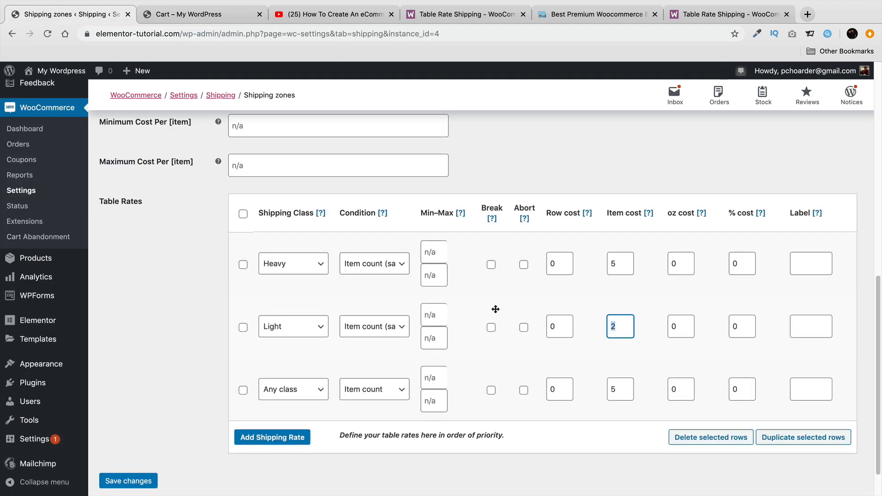
click(186, 15)
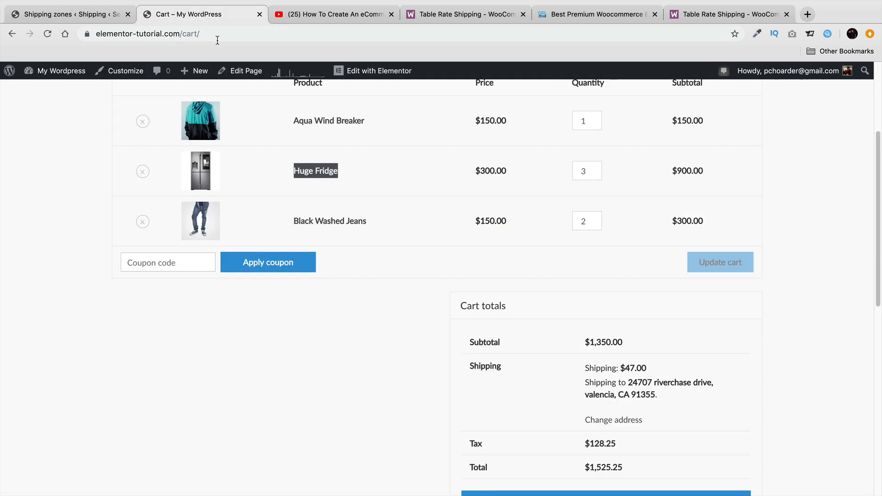
scroll(501, 162, up, 2)
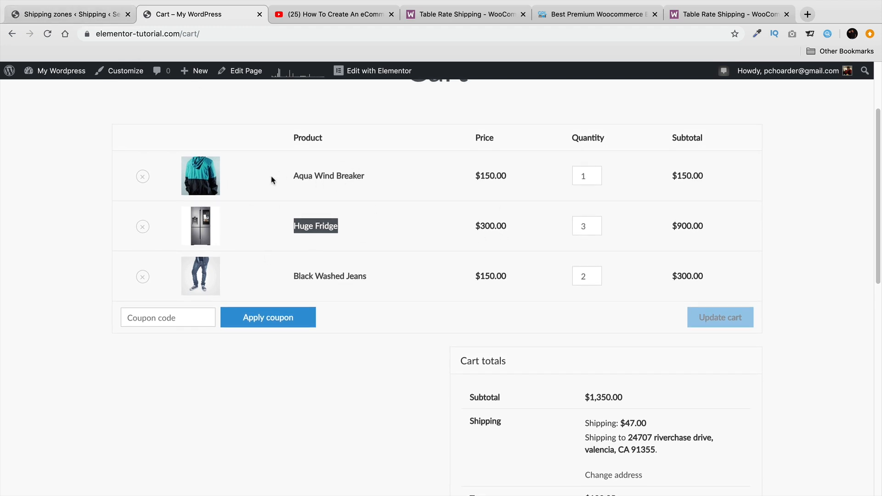
Check the Any class rate's item cost, switch its shipping class to No class and save the changes
click(84, 19)
drag(623, 392, 603, 391)
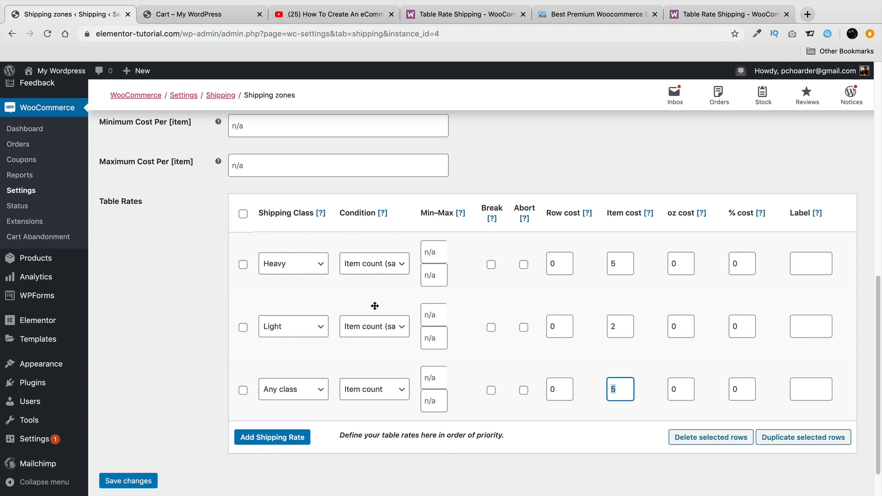
click(308, 389)
click(304, 400)
click(134, 481)
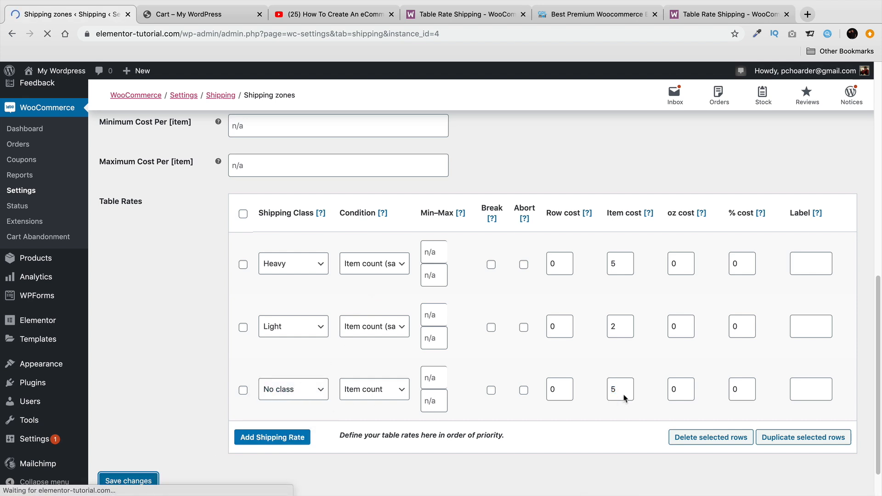
scroll(540, 419, down, 10)
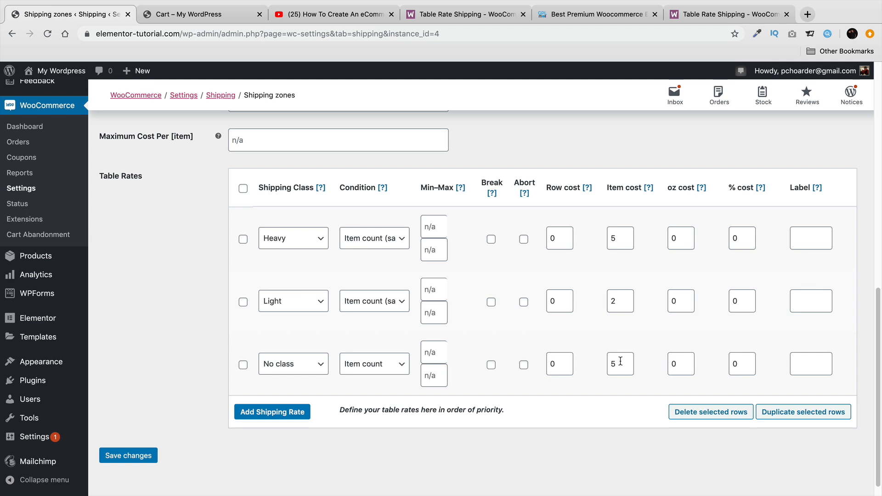
Reload the cart, check the shipping charge and compare the product quantities with the saved table rates
click(216, 14)
click(48, 33)
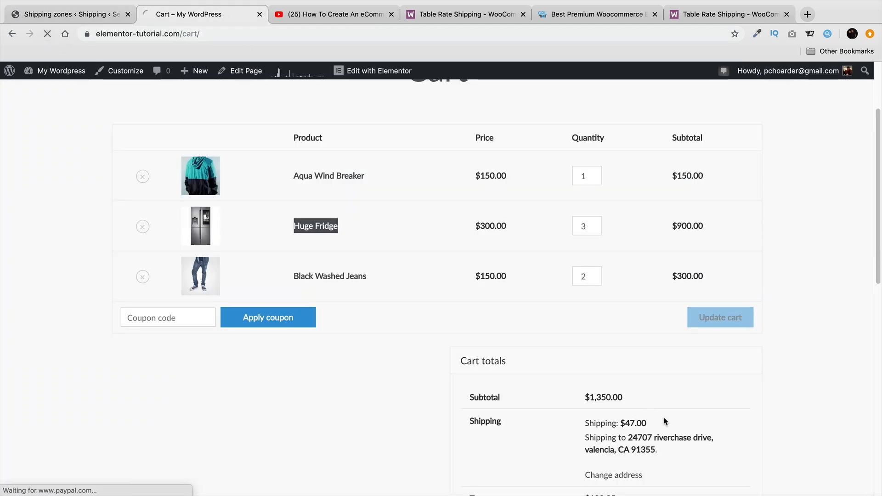
drag(649, 424, 584, 422)
click(585, 433)
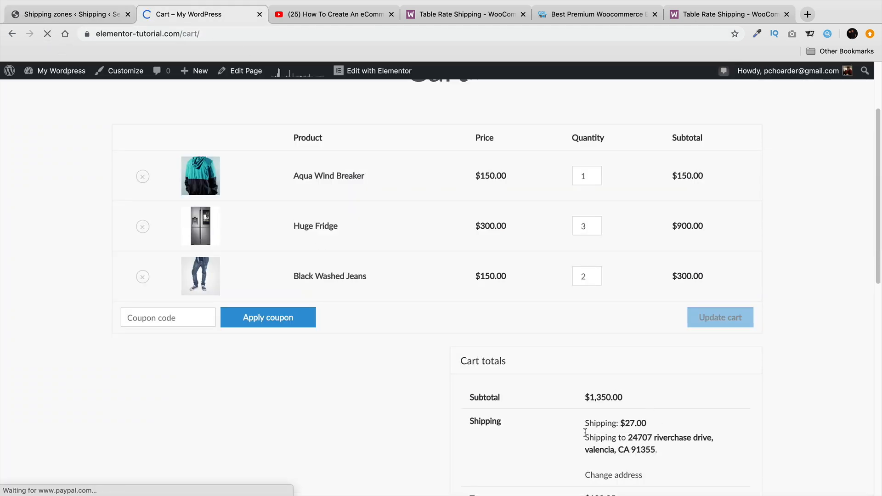
scroll(571, 378, up, 3)
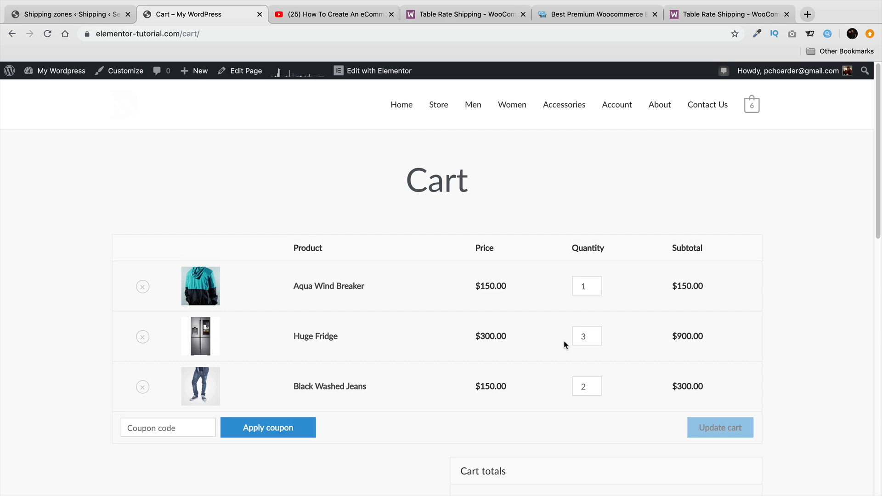
click(64, 14)
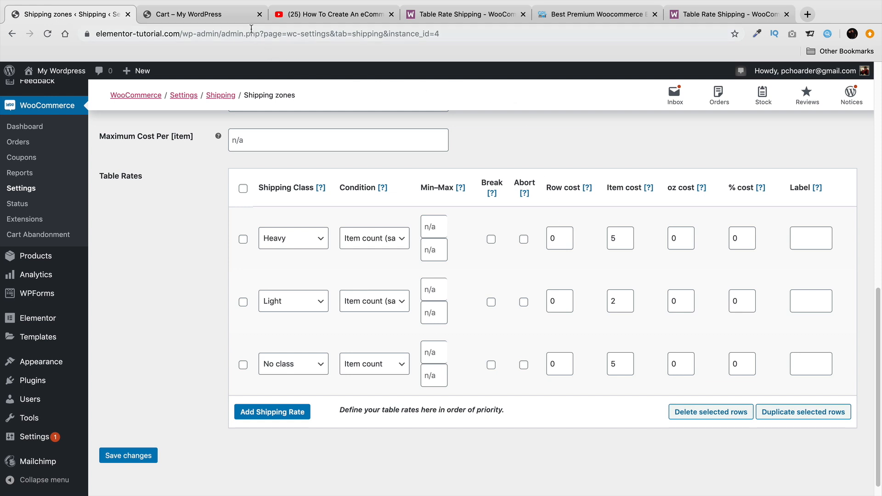
click(238, 18)
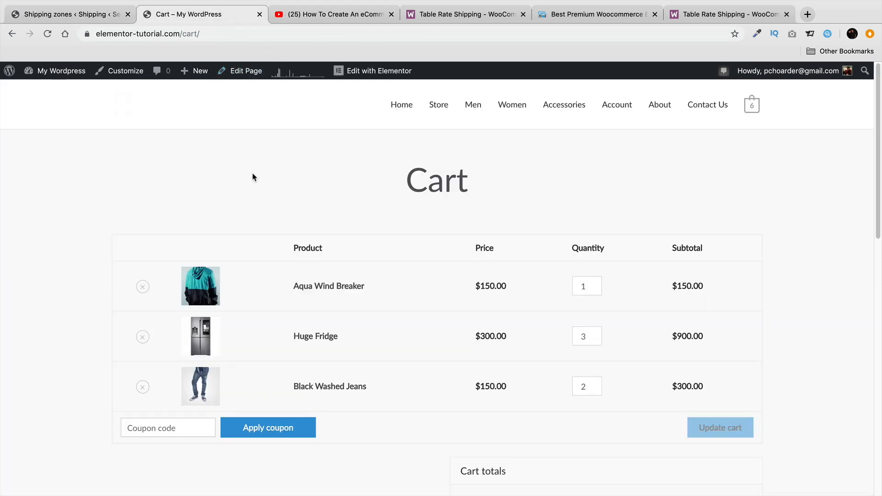